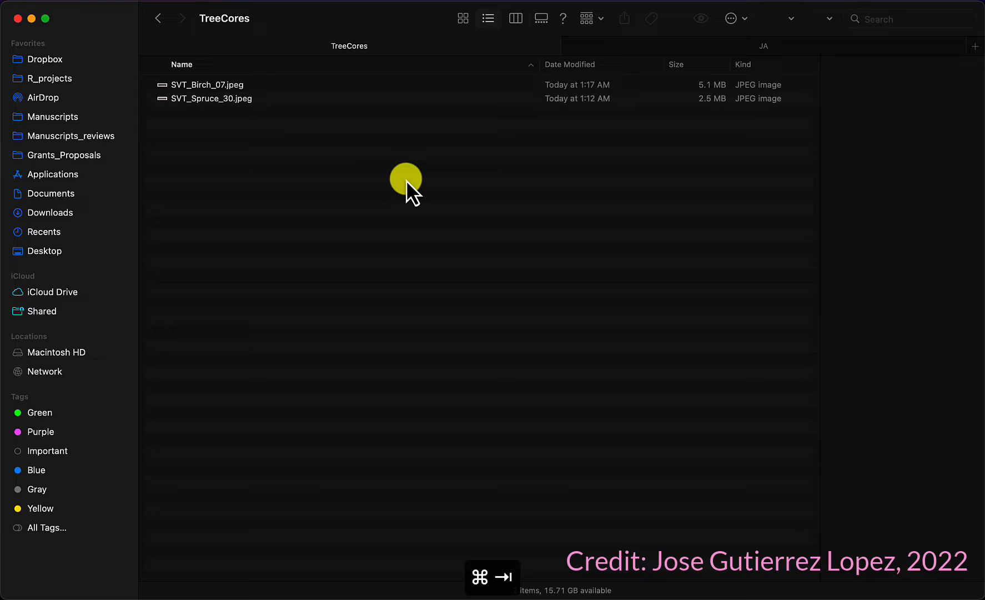
Step: Launch Fiji through Spotlight search and move its toolbar window out of the way
{"action": "key", "text": "super+space"}
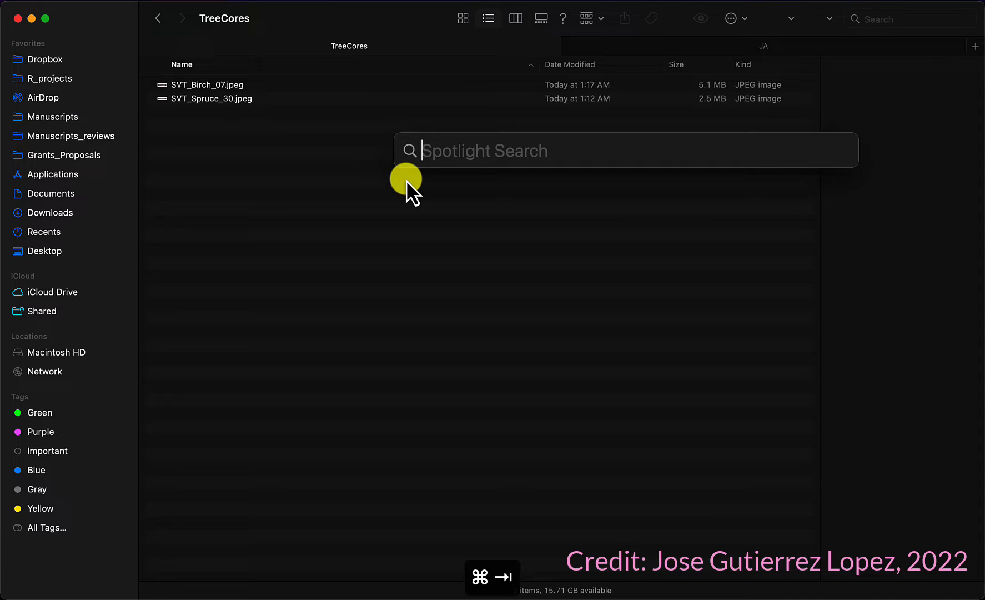
{"action": "type", "text": "fiji"}
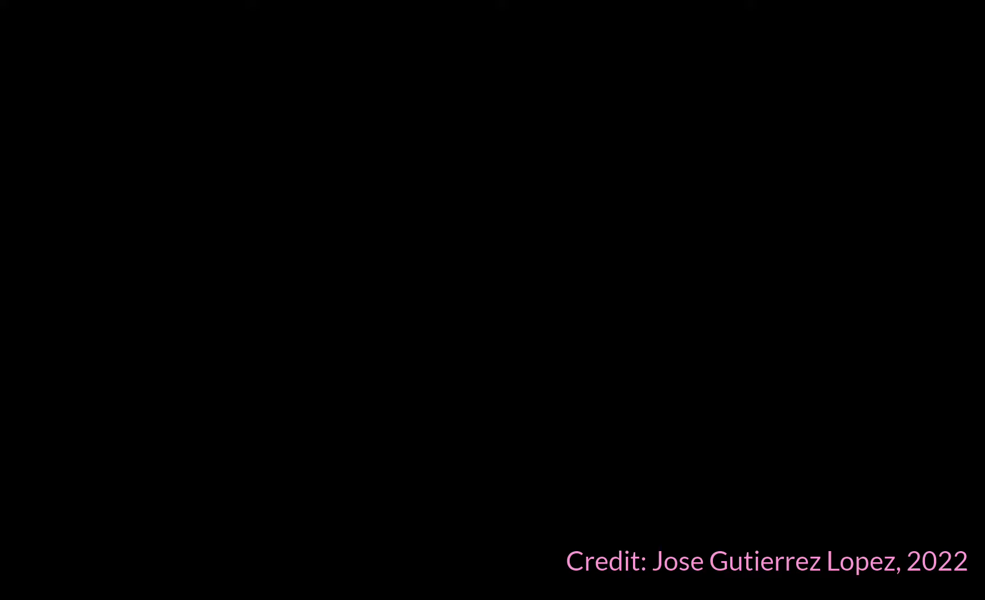
{"action": "key", "text": "super+Tab"}
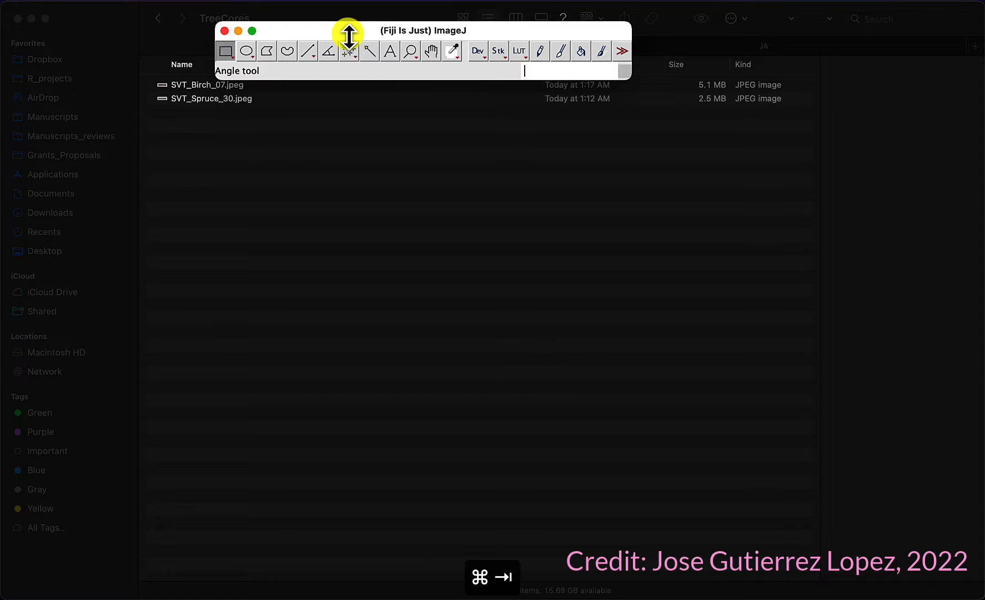
{"action": "mouse_move", "coordinate": [348, 34]}
{"action": "left_mouse_down"}
{"action": "mouse_move", "coordinate": [182, 16]}
{"action": "mouse_move", "coordinate": [136, 25]}
{"action": "left_mouse_up"}
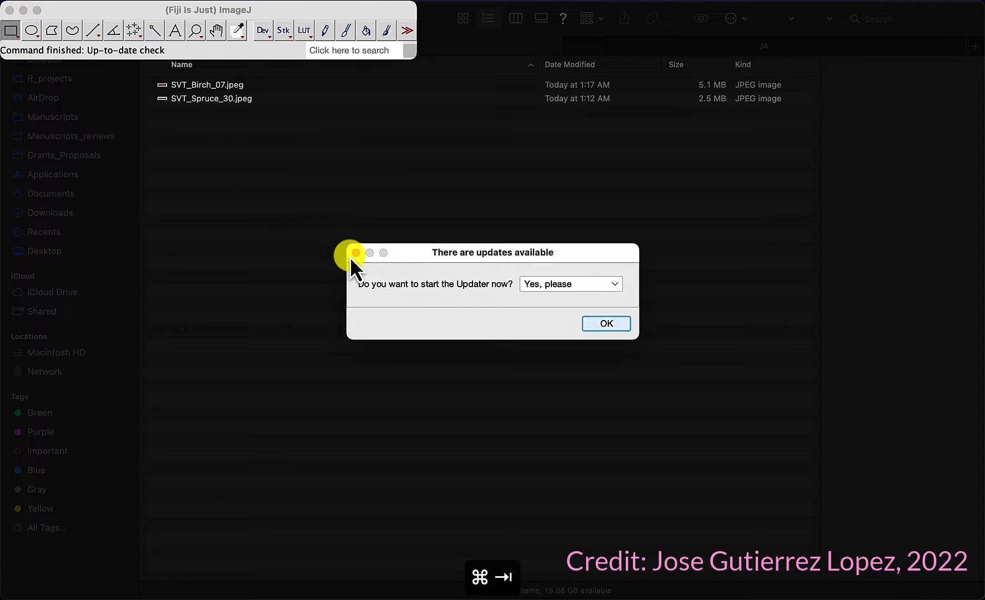
Step: Dismiss the update prompt by choosing Remind me later
{"action": "left_click", "coordinate": [593, 285]}
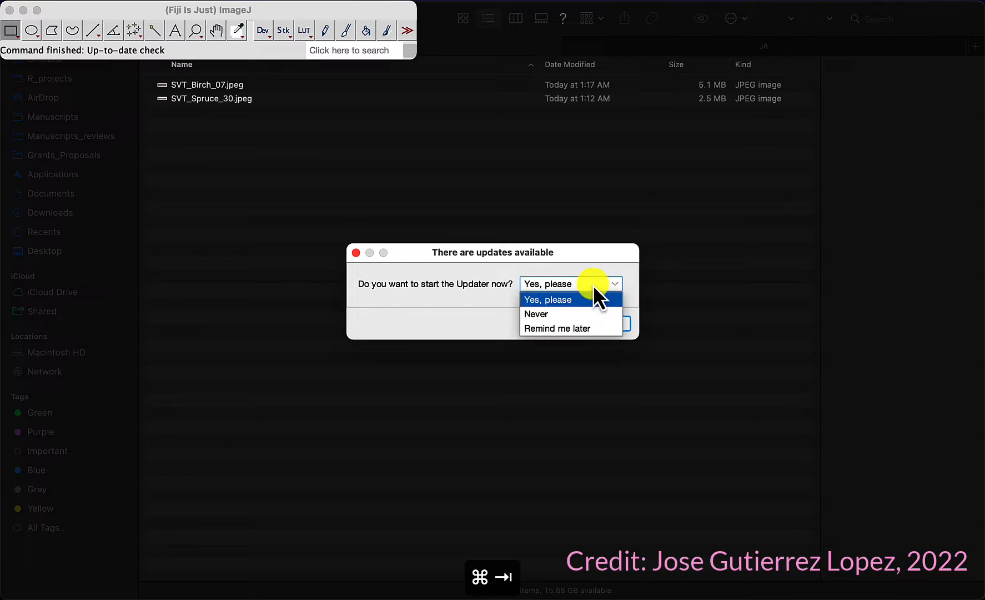
{"action": "left_click", "coordinate": [564, 328]}
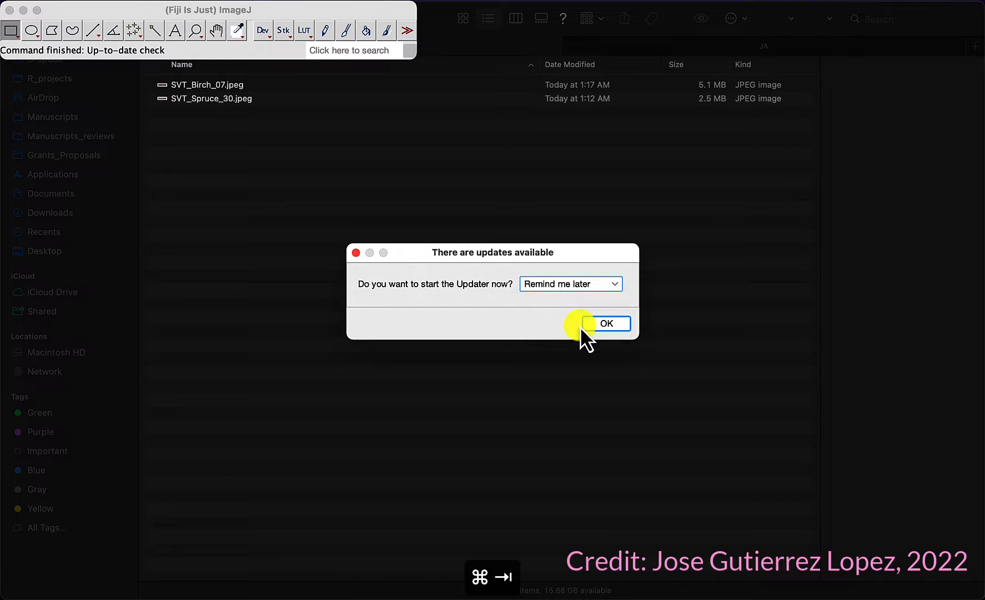
{"action": "left_click", "coordinate": [605, 325]}
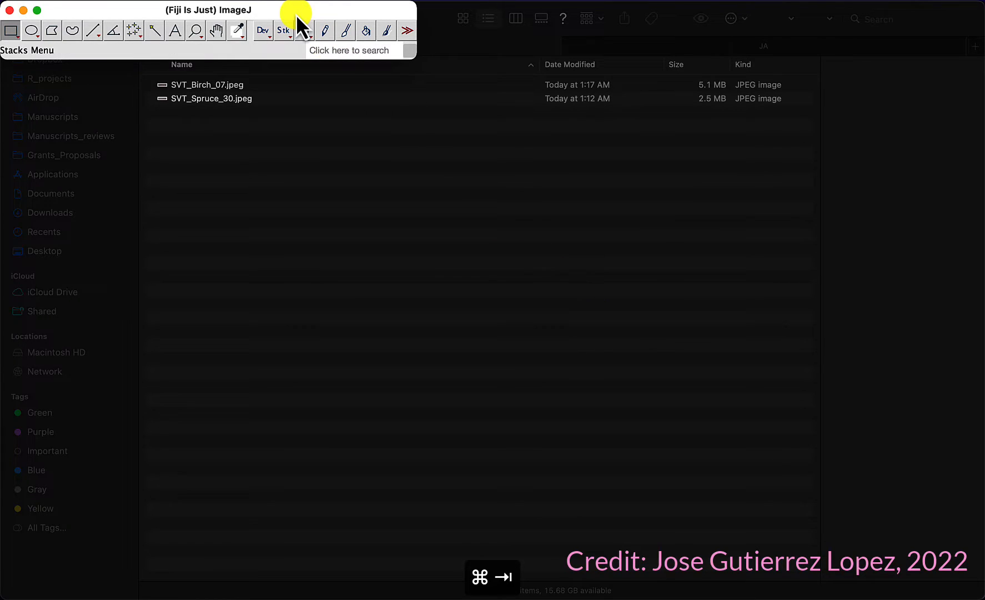
{"action": "mouse_move", "coordinate": [296, 14]}
{"action": "left_mouse_down"}
{"action": "mouse_move", "coordinate": [297, 43]}
{"action": "mouse_move", "coordinate": [311, 18]}
{"action": "left_mouse_up"}
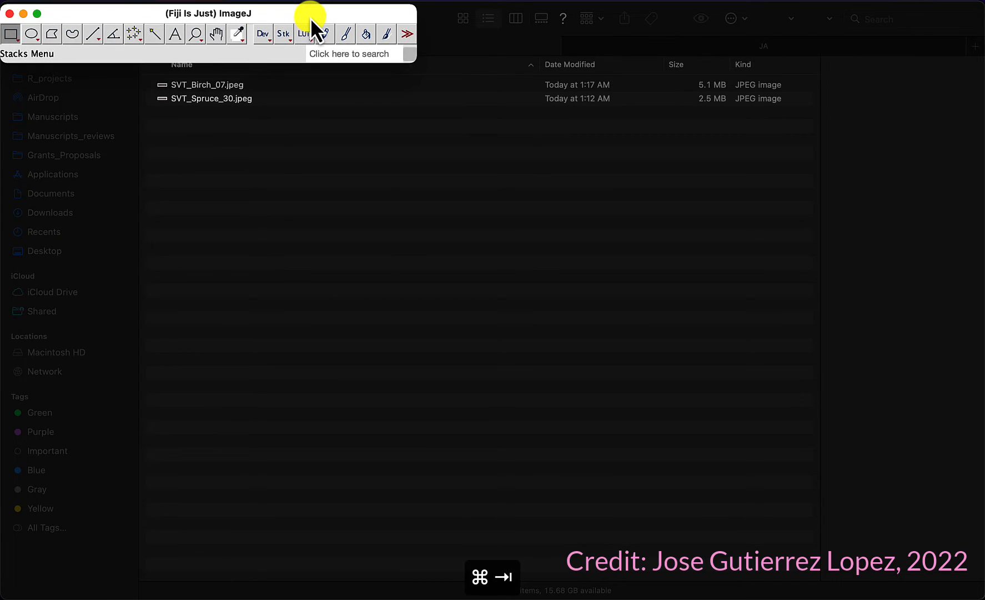
Step: Open SVT_Spruce_30.jpeg from the TreeCores folder in Fiji
{"action": "key", "text": "super+Tab"}
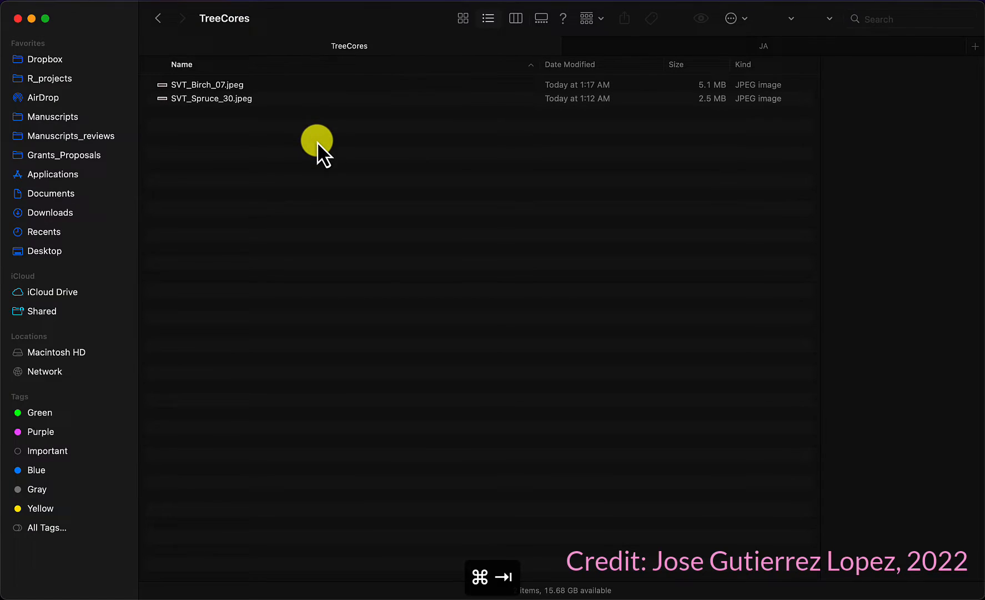
{"action": "left_click", "coordinate": [225, 89]}
{"action": "left_click", "coordinate": [226, 99]}
{"action": "left_click_drag", "start_coordinate": [226, 100], "coordinate": [172, 56]}
{"action": "key", "text": "super+Tab"}
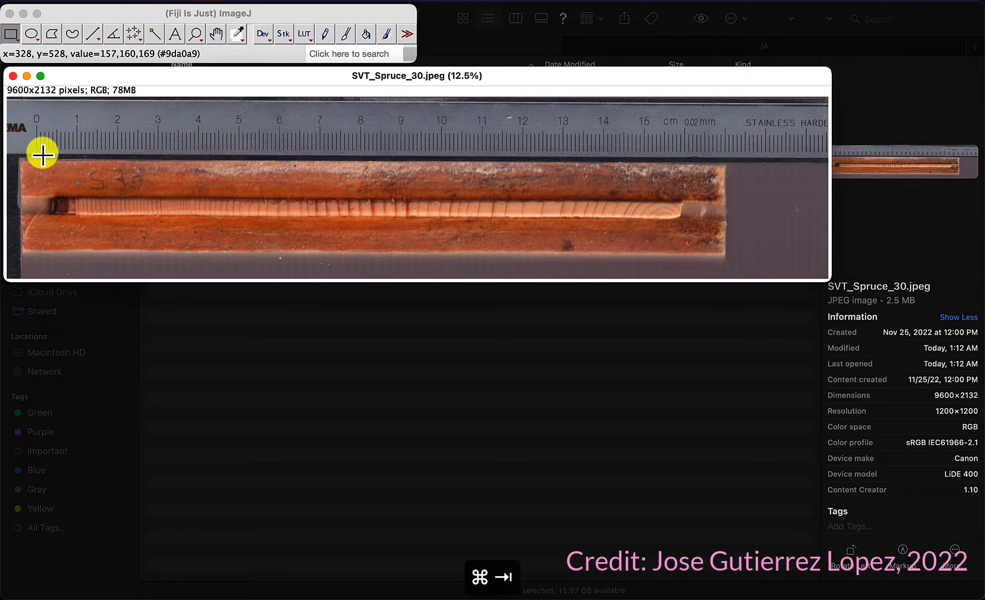
Step: With the Straight line tool, start a line along the ruler at the 0 cm mark
{"action": "key", "text": "super+Return"}
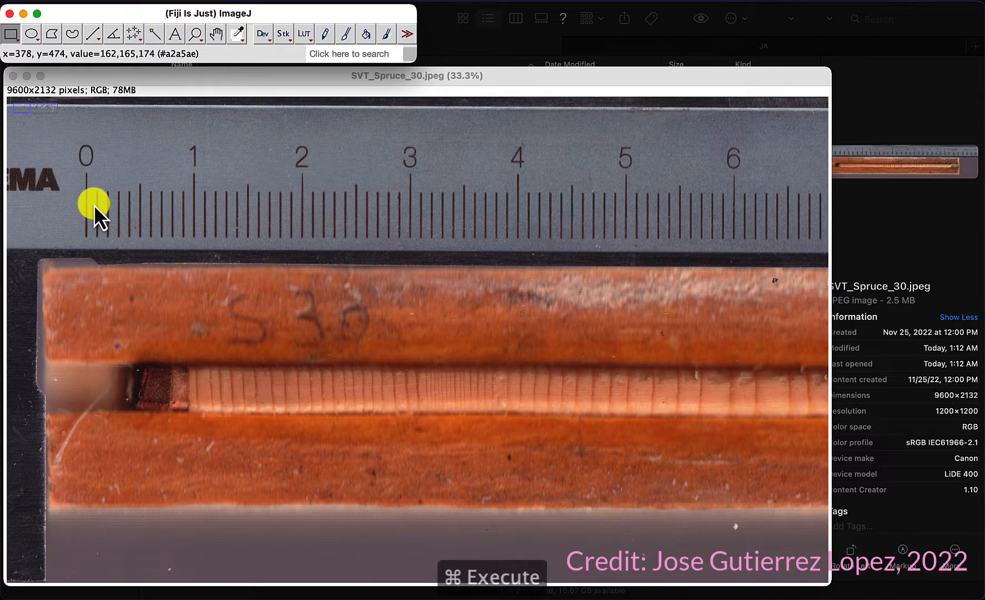
{"action": "key", "text": "super+plus"}
{"action": "key", "text": "super+plus"}
{"action": "key", "text": "super+plus"}
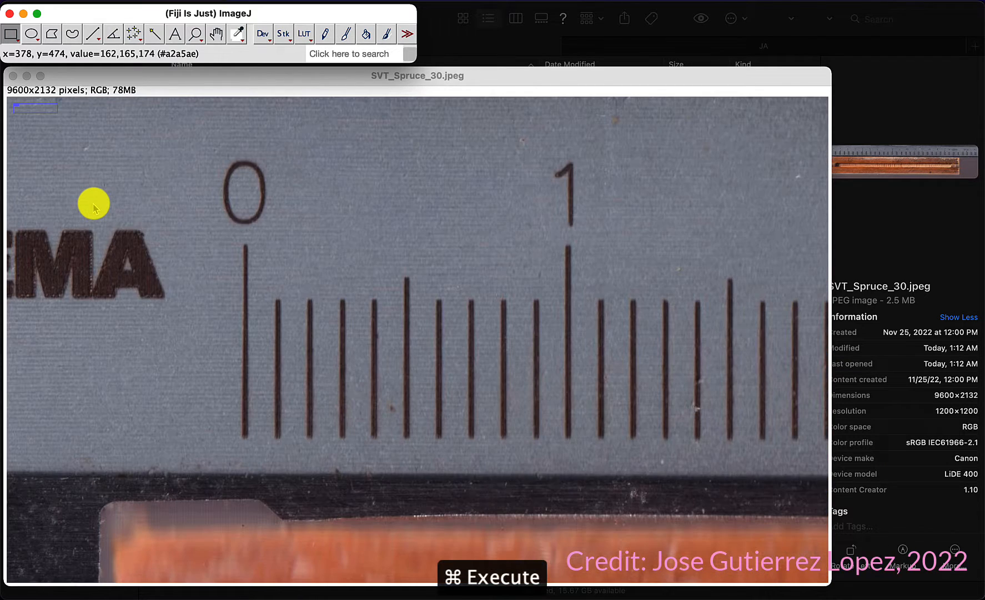
{"action": "key", "text": "super+plus"}
{"action": "scroll", "coordinate": [359, 272], "scroll_direction": "down", "scroll_amount": 3}
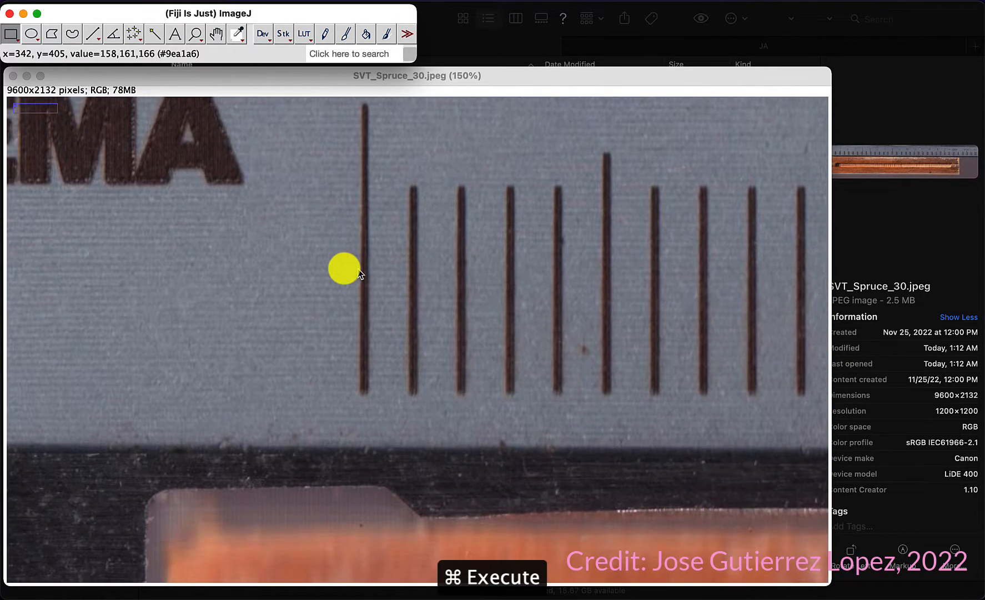
{"action": "scroll", "coordinate": [359, 272], "scroll_direction": "down", "scroll_amount": 2}
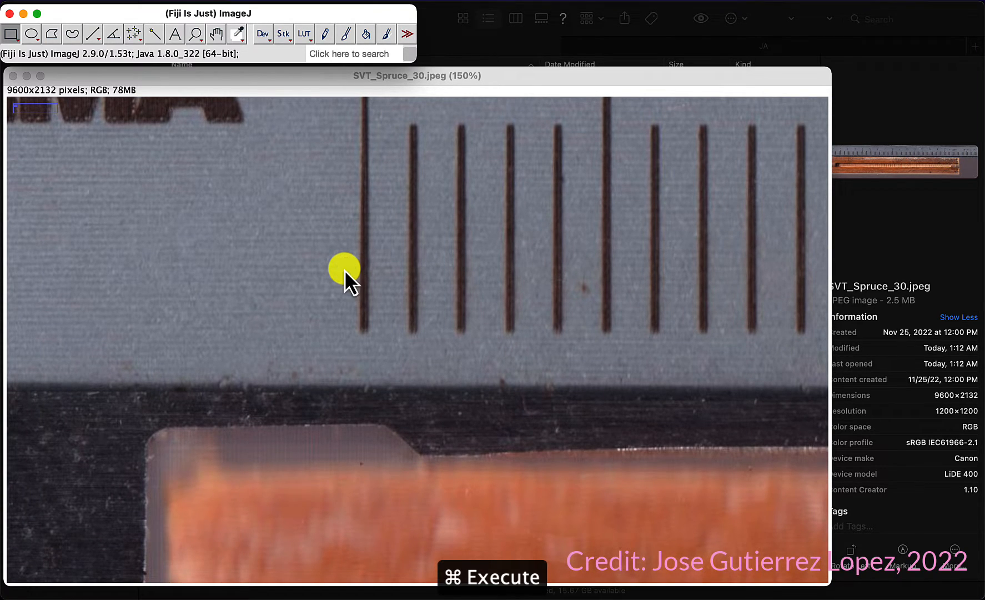
{"action": "left_click", "coordinate": [94, 34]}
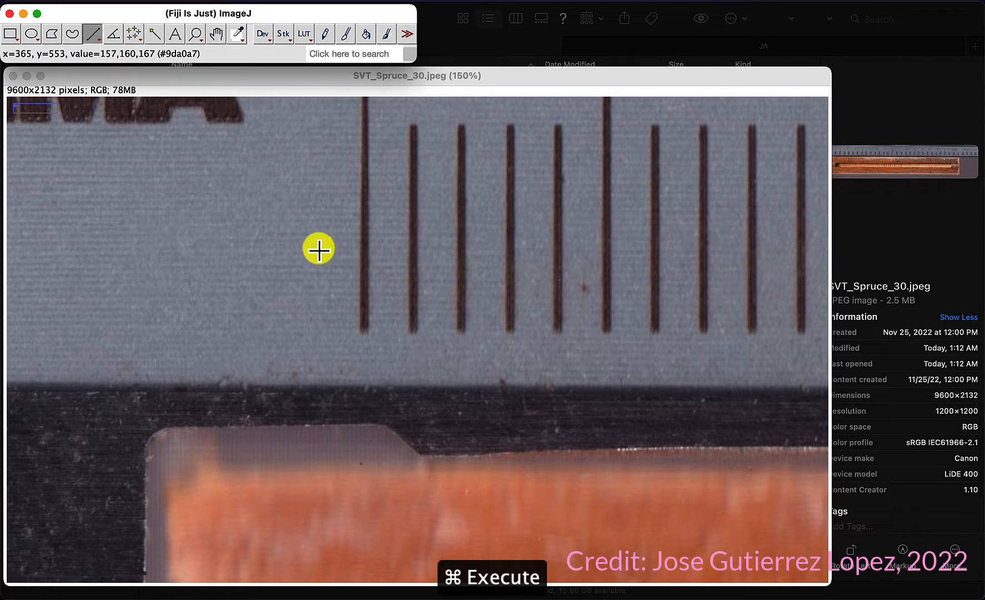
{"action": "left_click", "coordinate": [365, 292]}
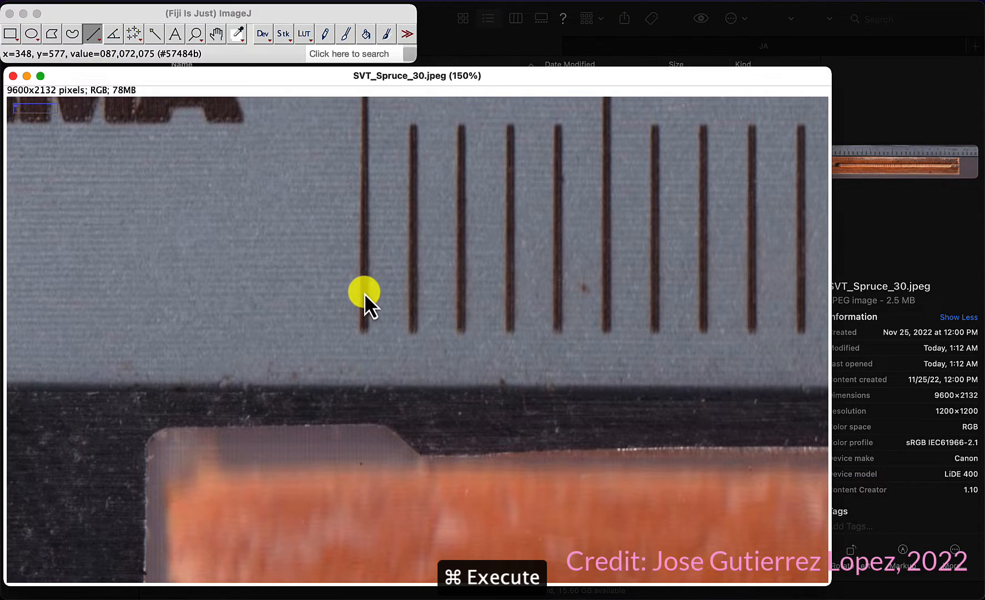
{"action": "mouse_move", "coordinate": [364, 292]}
{"action": "left_mouse_down"}
{"action": "mouse_move", "coordinate": [559, 311]}
{"action": "mouse_move", "coordinate": [829, 307]}
{"action": "mouse_move", "coordinate": [650, 302]}
{"action": "mouse_move", "coordinate": [732, 277]}
{"action": "mouse_move", "coordinate": [945, 264]}
{"action": "mouse_move", "coordinate": [581, 253]}
{"action": "mouse_move", "coordinate": [842, 259]}
{"action": "mouse_move", "coordinate": [907, 282]}
{"action": "mouse_move", "coordinate": [766, 267]}
{"action": "left_mouse_up"}
Step: Extend the line's end point along the ruler to the 15 cm mark
{"action": "scroll", "coordinate": [650, 301], "scroll_direction": "down", "scroll_amount": 10}
{"action": "scroll", "coordinate": [650, 302], "scroll_direction": "up", "scroll_amount": 8}
{"action": "scroll", "coordinate": [650, 302], "scroll_direction": "down", "scroll_amount": 8}
{"action": "scroll", "coordinate": [650, 302], "scroll_direction": "up", "scroll_amount": 10}
{"action": "scroll", "coordinate": [581, 253], "scroll_direction": "down", "scroll_amount": 5}
{"action": "scroll", "coordinate": [581, 253], "scroll_direction": "up", "scroll_amount": 5}
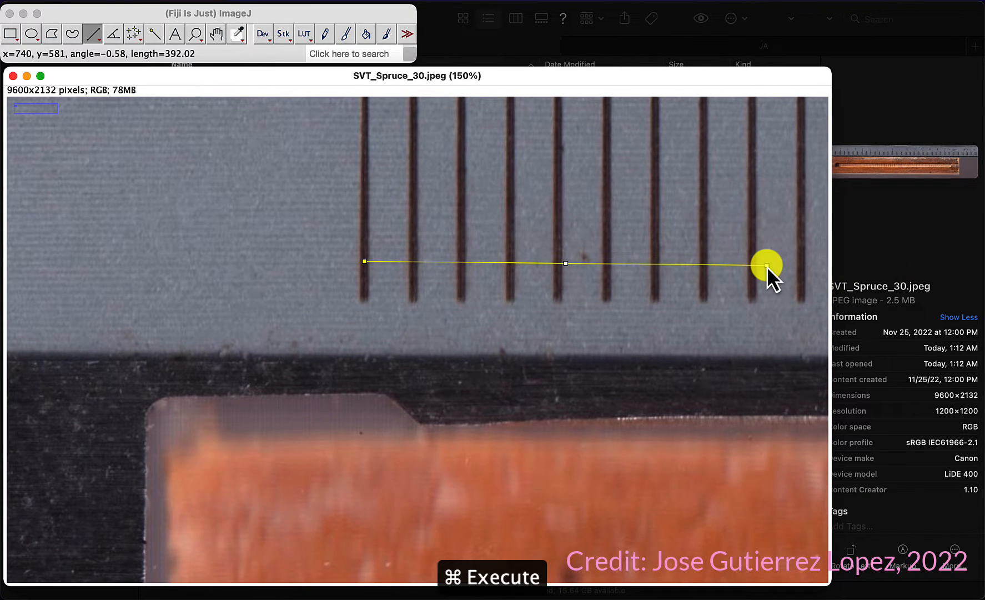
{"action": "scroll", "coordinate": [766, 266], "scroll_direction": "down", "scroll_amount": 5}
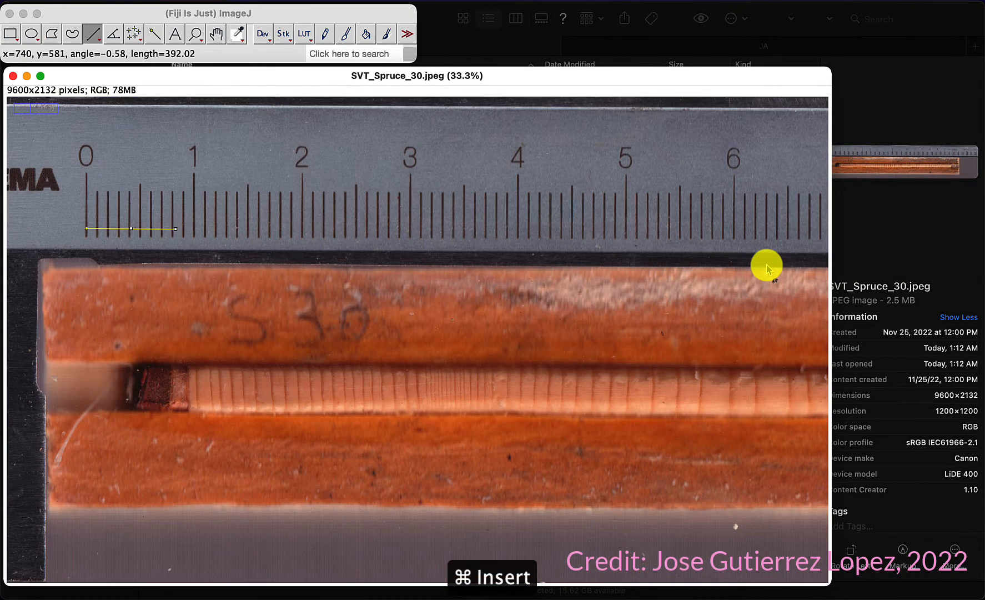
{"action": "left_click_drag", "start_coordinate": [175, 228], "coordinate": [848, 233]}
{"action": "scroll", "coordinate": [732, 269], "scroll_direction": "right", "scroll_amount": 10}
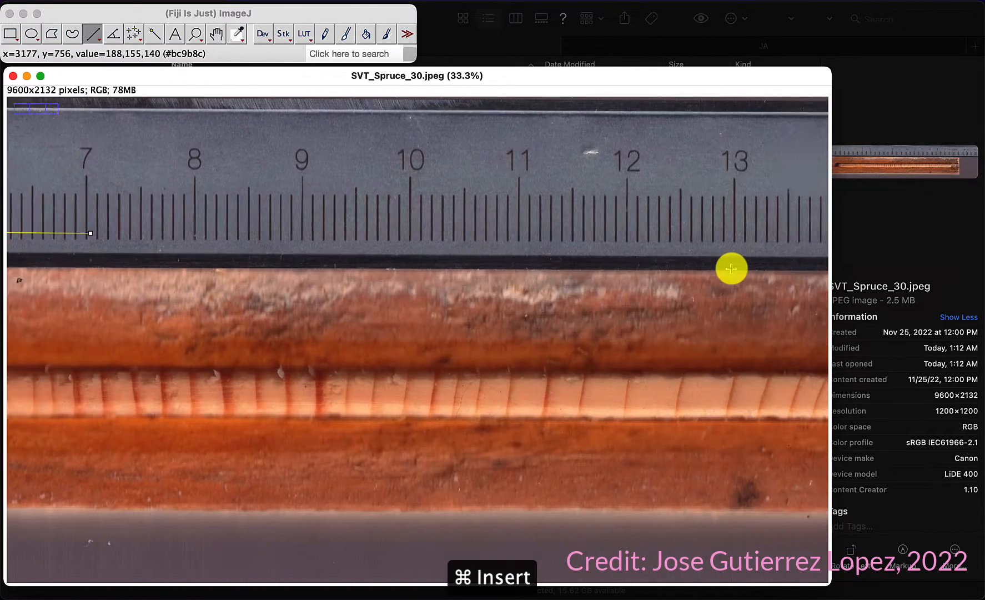
{"action": "scroll", "coordinate": [732, 269], "scroll_direction": "right", "scroll_amount": 2}
{"action": "scroll", "coordinate": [139, 253], "scroll_direction": "left", "scroll_amount": 2}
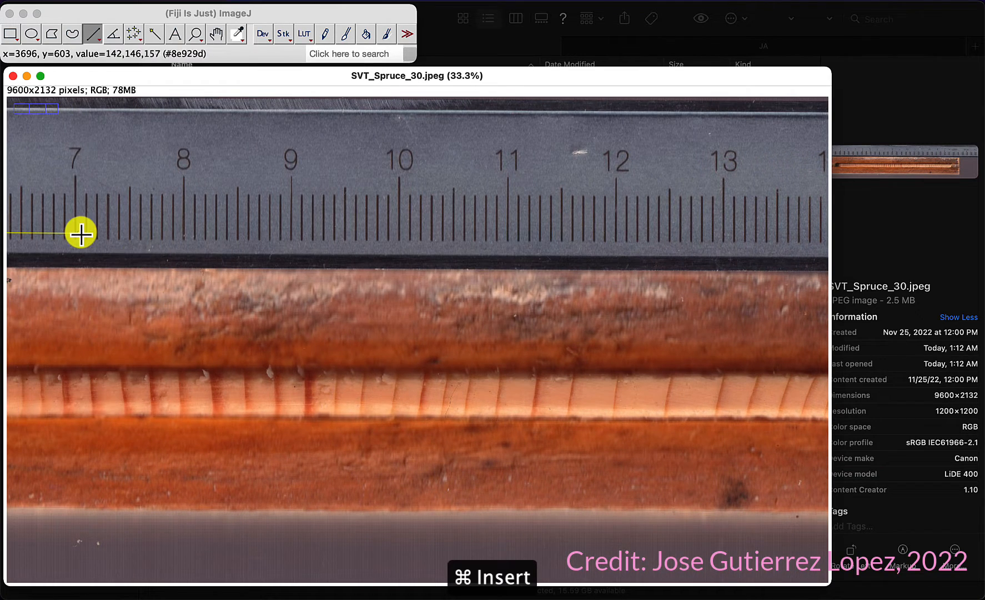
{"action": "left_click_drag", "start_coordinate": [81, 233], "coordinate": [790, 237]}
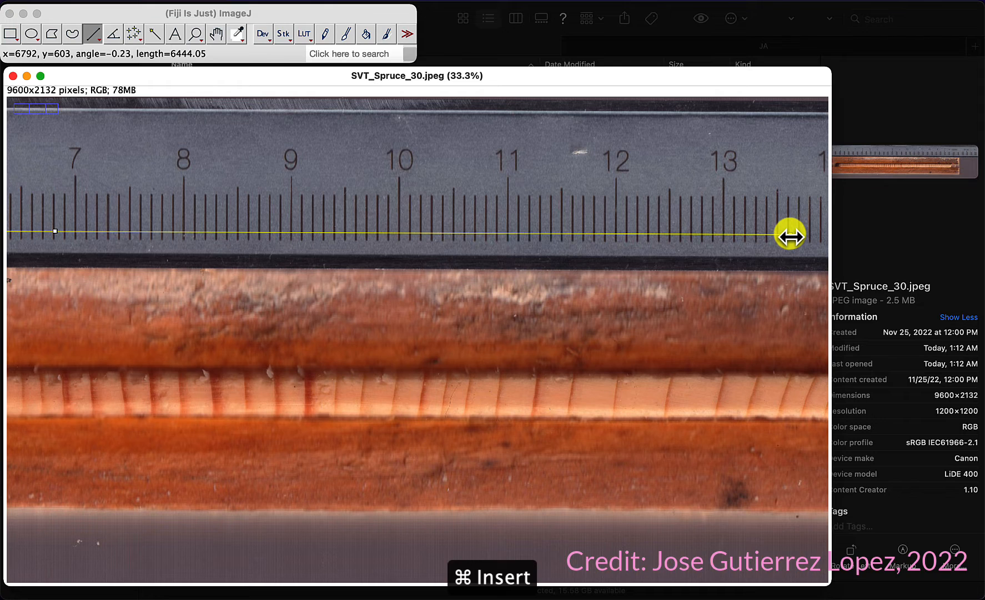
{"action": "scroll", "coordinate": [790, 237], "scroll_direction": "right", "scroll_amount": 12}
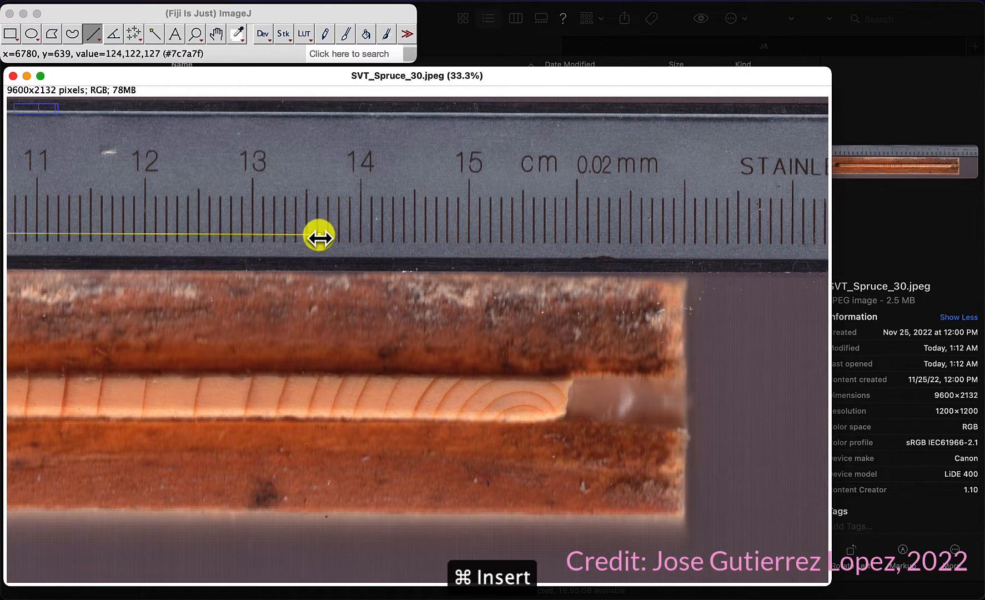
{"action": "left_click_drag", "start_coordinate": [319, 237], "coordinate": [468, 230]}
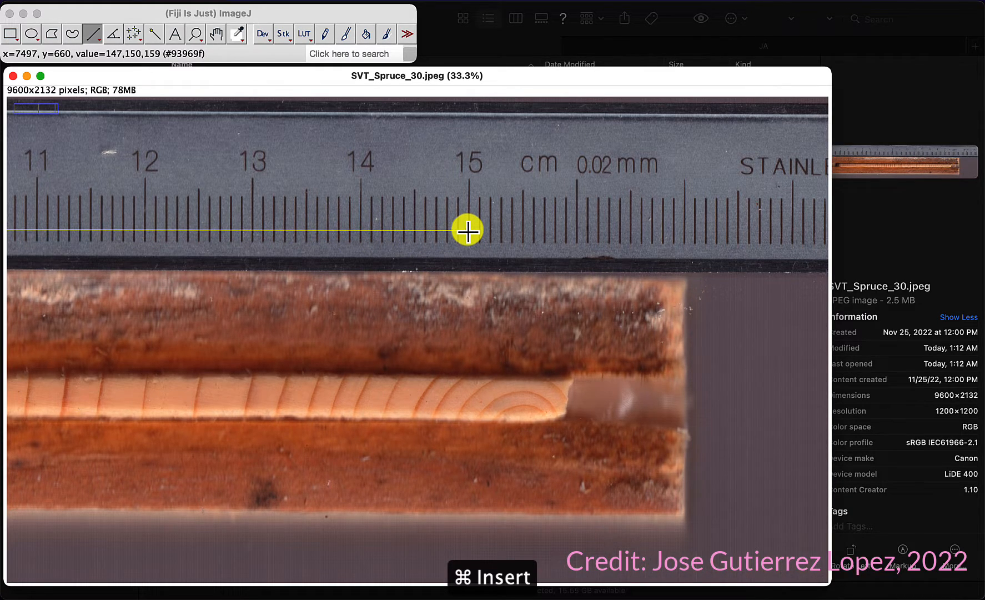
{"action": "scroll", "coordinate": [468, 230], "scroll_direction": "up", "scroll_amount": 6}
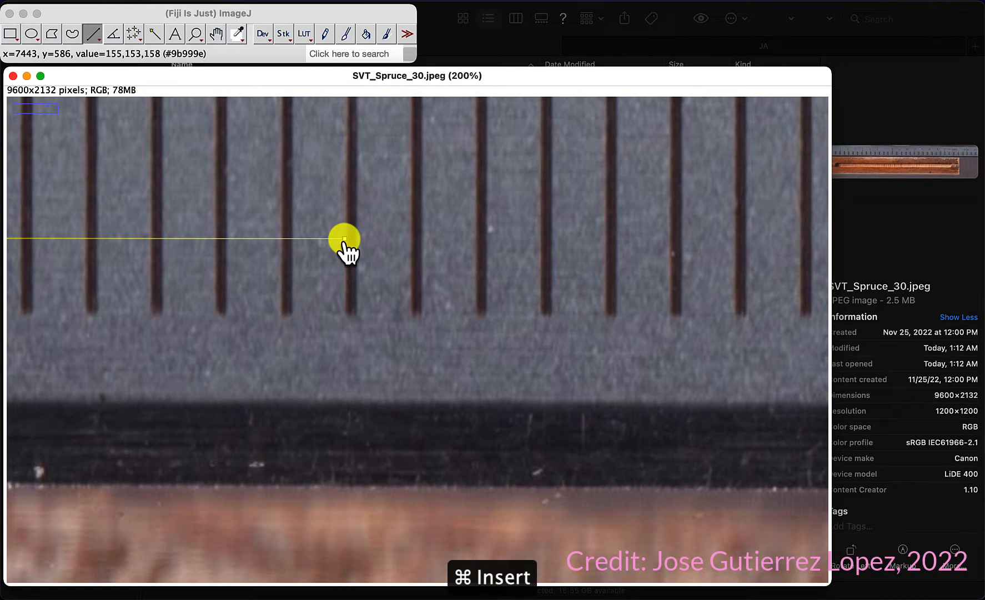
{"action": "left_click_drag", "start_coordinate": [344, 239], "coordinate": [350, 241]}
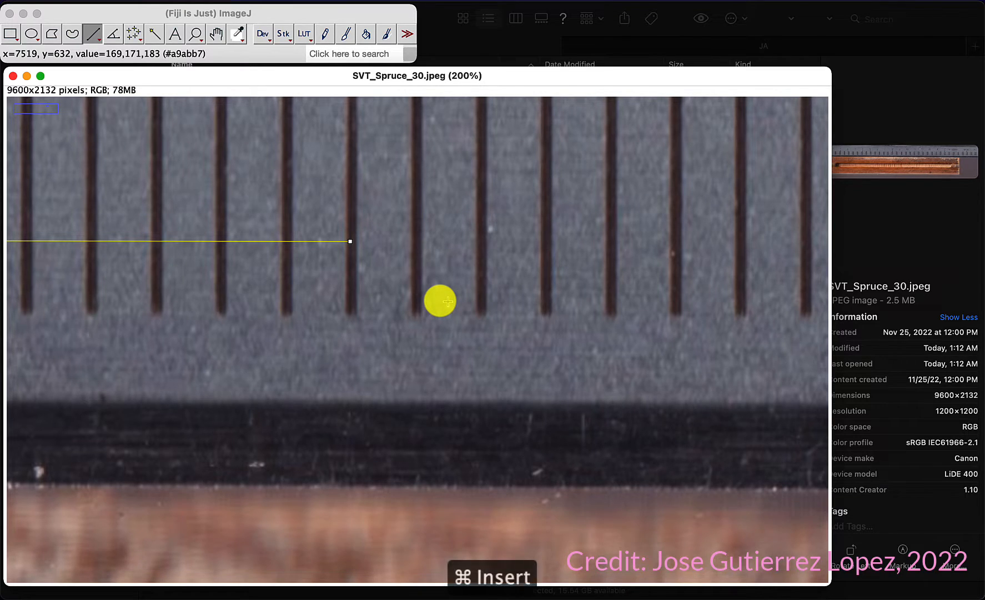
Step: Open Set Scale and enter a known distance of 15 with cm as the unit of length
{"action": "scroll", "coordinate": [447, 301], "scroll_direction": "down", "scroll_amount": 6}
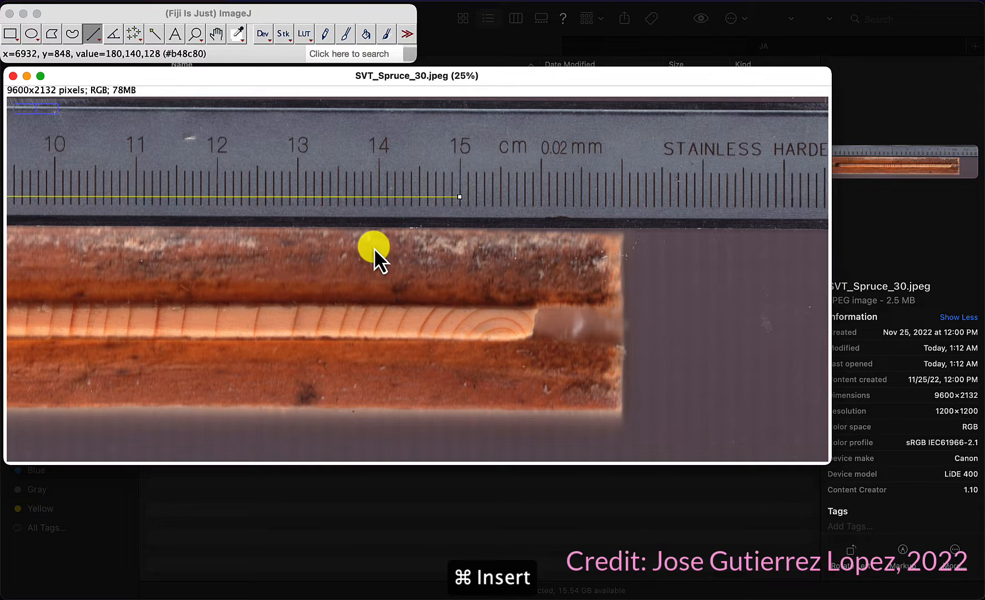
{"action": "scroll", "coordinate": [425, 236], "scroll_direction": "left", "scroll_amount": 10}
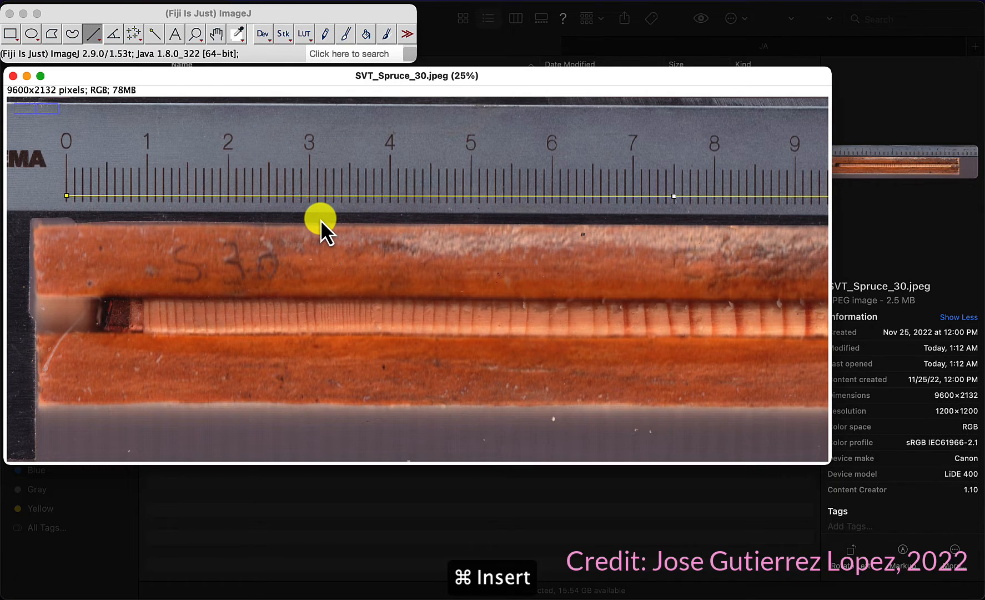
{"action": "left_click", "coordinate": [227, 2]}
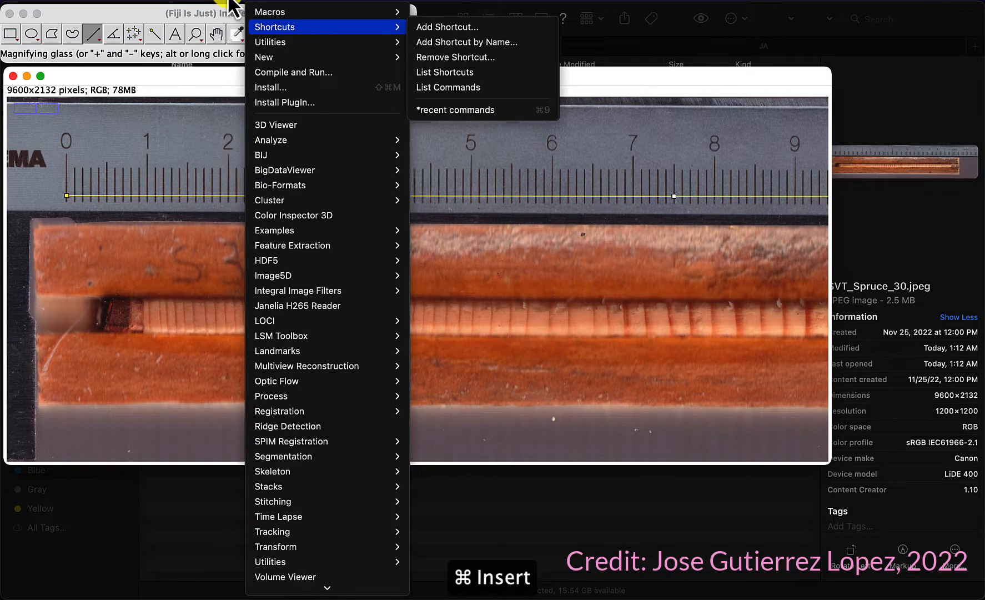
{"action": "left_click", "coordinate": [109, 17]}
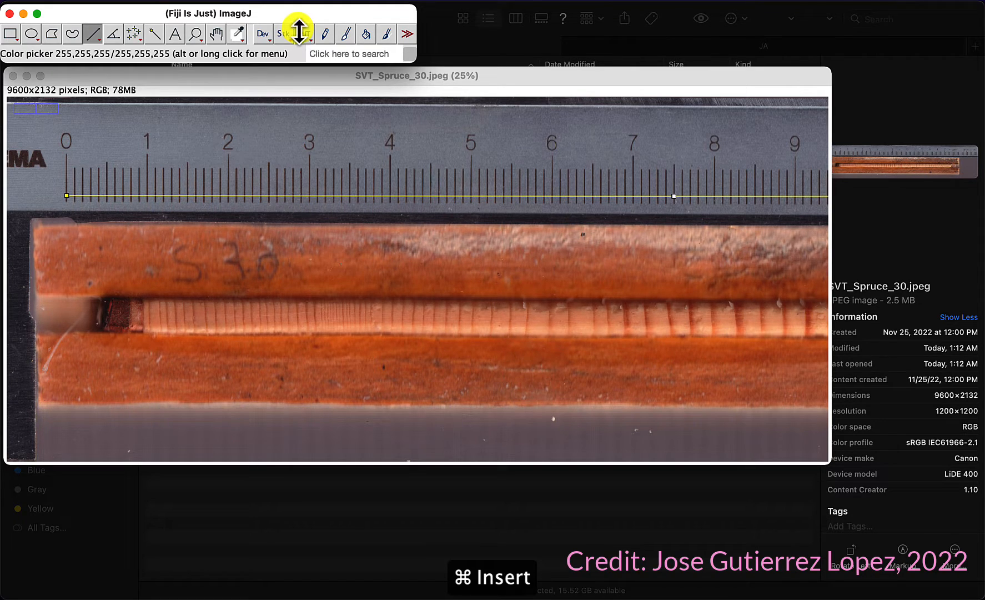
{"action": "left_click", "coordinate": [226, 1]}
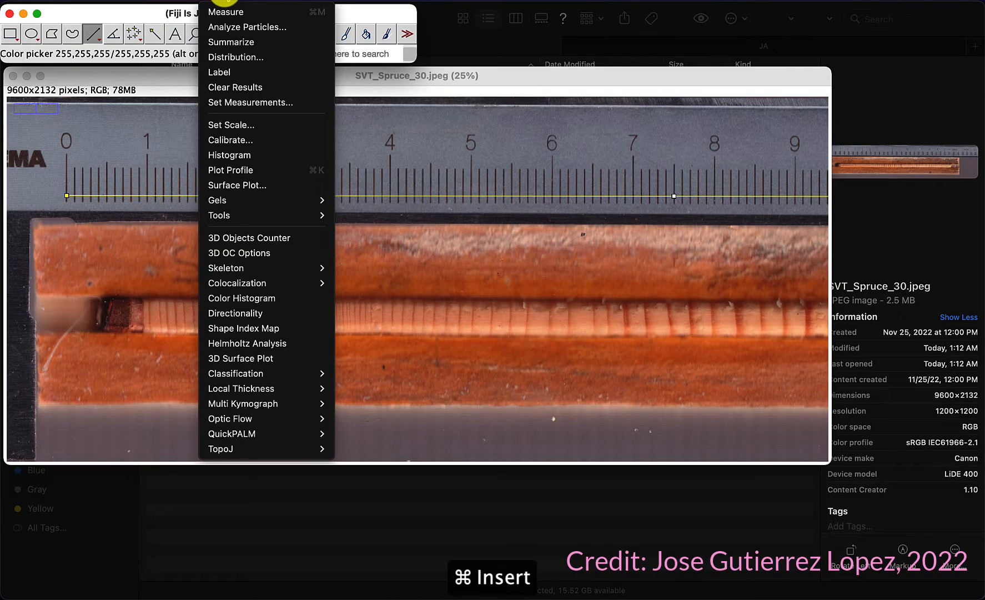
{"action": "left_click", "coordinate": [241, 126]}
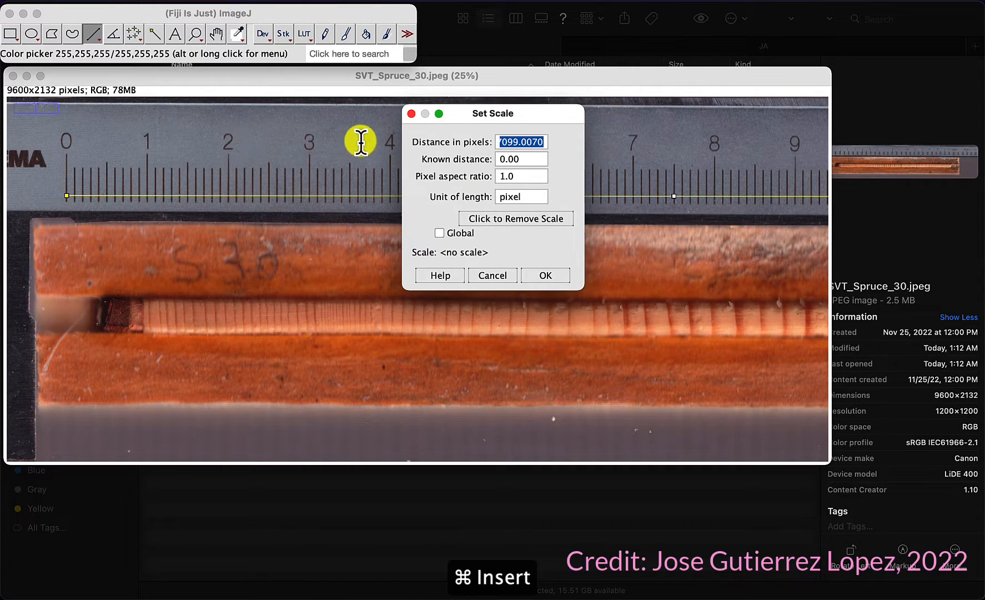
{"action": "double_click", "coordinate": [524, 160]}
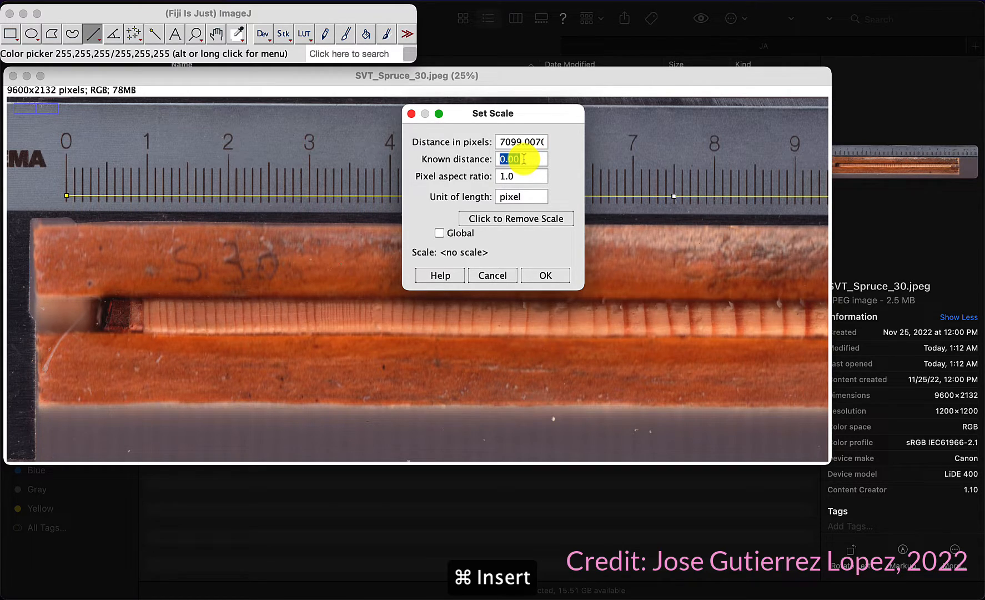
{"action": "type", "text": "15"}
{"action": "double_click", "coordinate": [527, 197]}
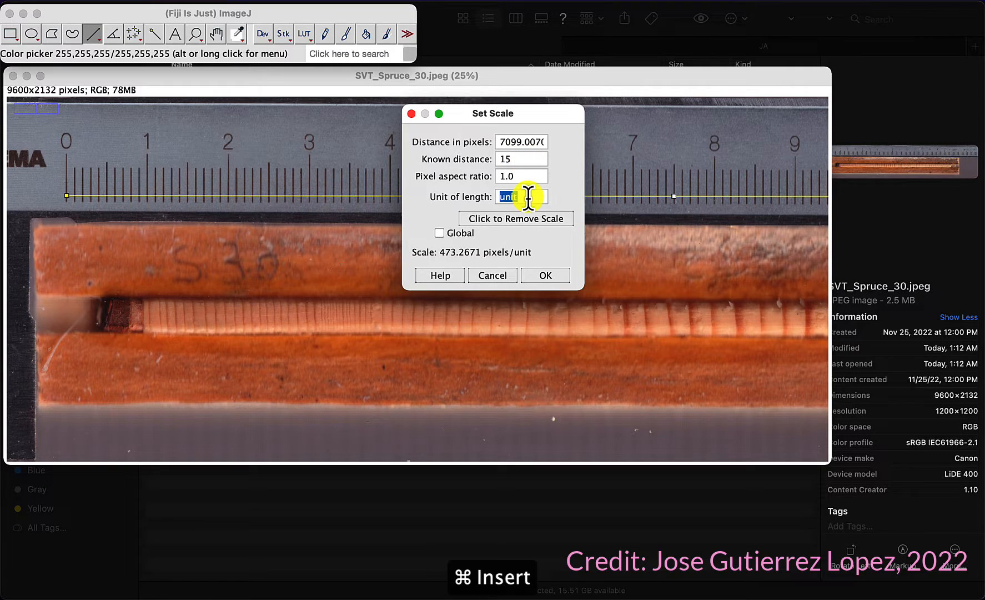
{"action": "type", "text": "cm"}
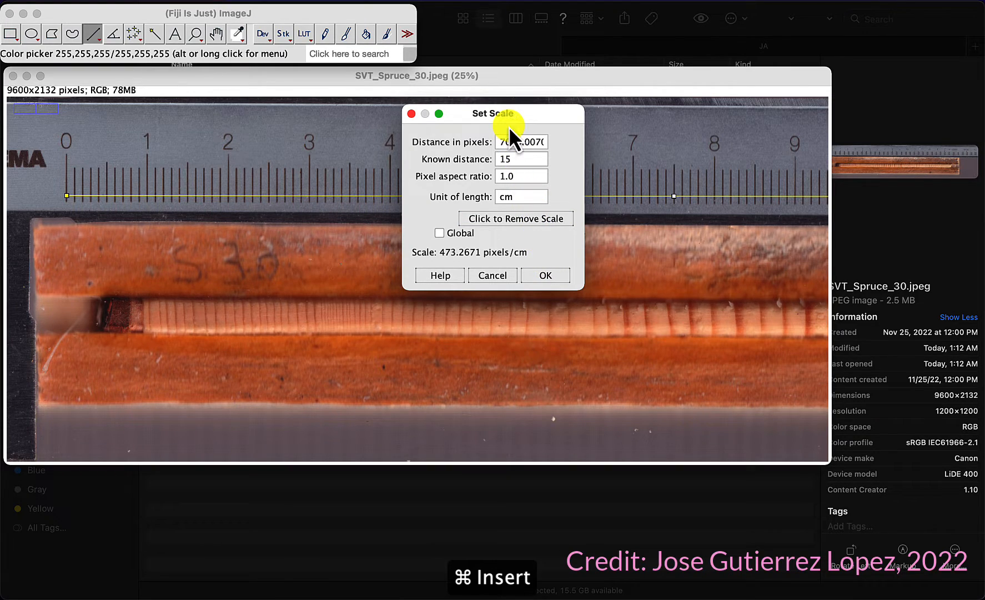
{"action": "left_click", "coordinate": [439, 233]}
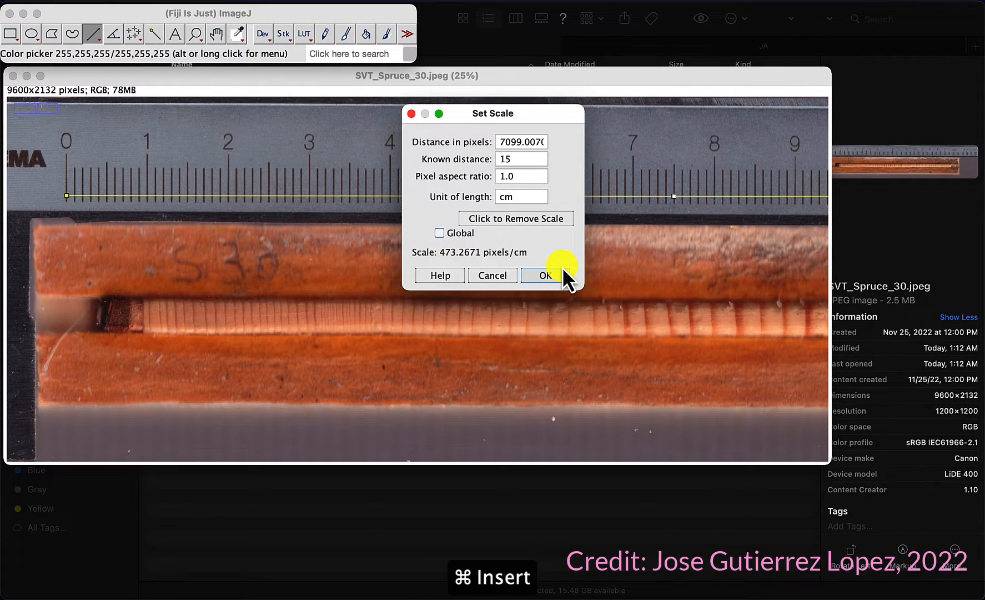
Step: Confirm the Set Scale calibration so the image is measured in centimetres
{"action": "left_click", "coordinate": [550, 277]}
{"action": "left_click_drag", "start_coordinate": [550, 277], "coordinate": [453, 266]}
{"action": "left_click", "coordinate": [545, 276]}
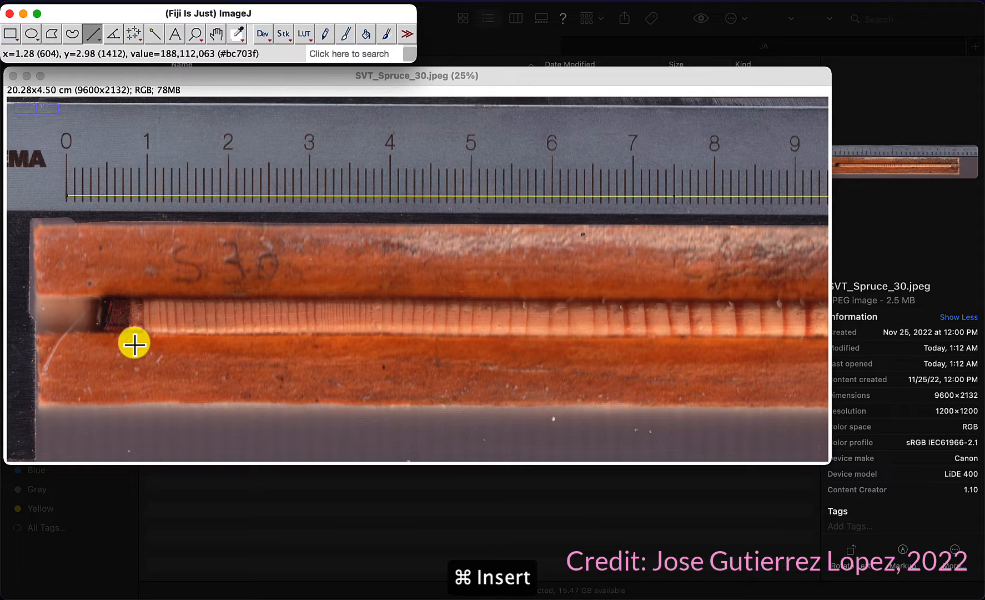
Step: Zoom in and out along the tree core to examine the rings from the pith end to the bark
{"action": "scroll", "coordinate": [130, 323], "scroll_direction": "up", "scroll_amount": 5}
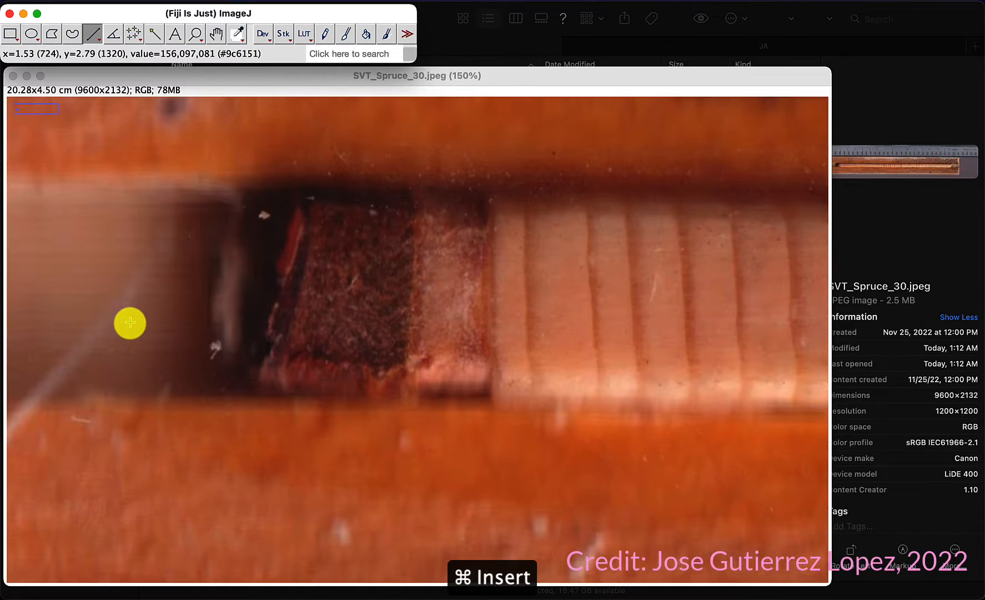
{"action": "scroll", "coordinate": [131, 323], "scroll_direction": "down", "scroll_amount": 3}
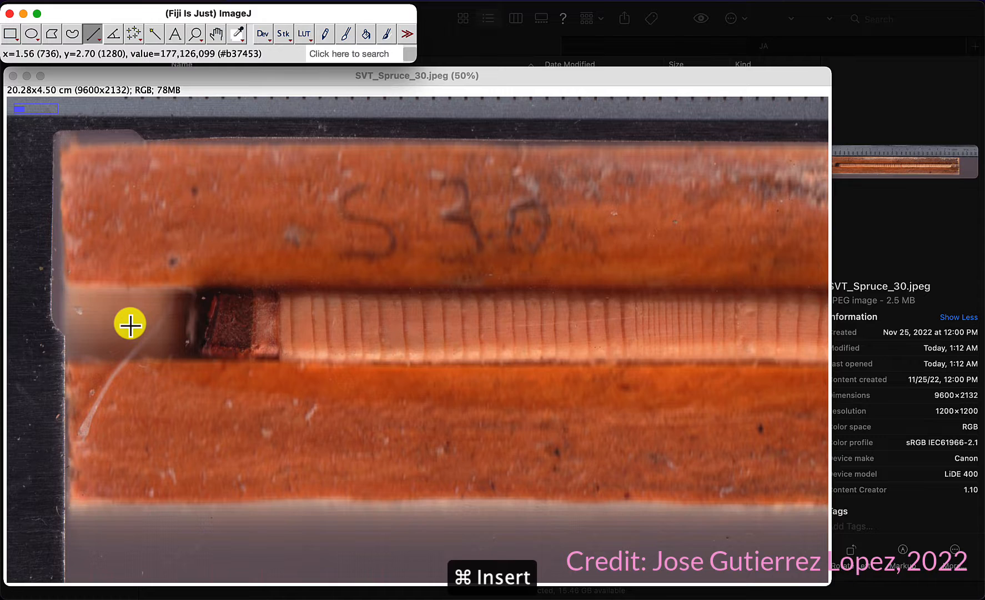
{"action": "scroll", "coordinate": [367, 337], "scroll_direction": "down", "scroll_amount": 4}
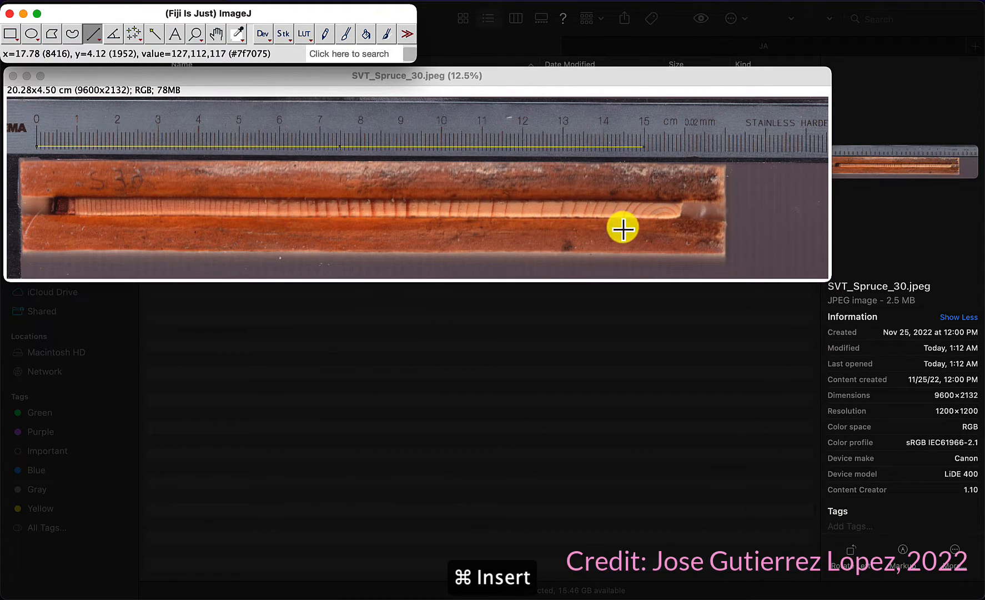
{"action": "scroll", "coordinate": [677, 206], "scroll_direction": "up", "scroll_amount": 2}
{"action": "scroll", "coordinate": [677, 206], "scroll_direction": "up", "scroll_amount": 4}
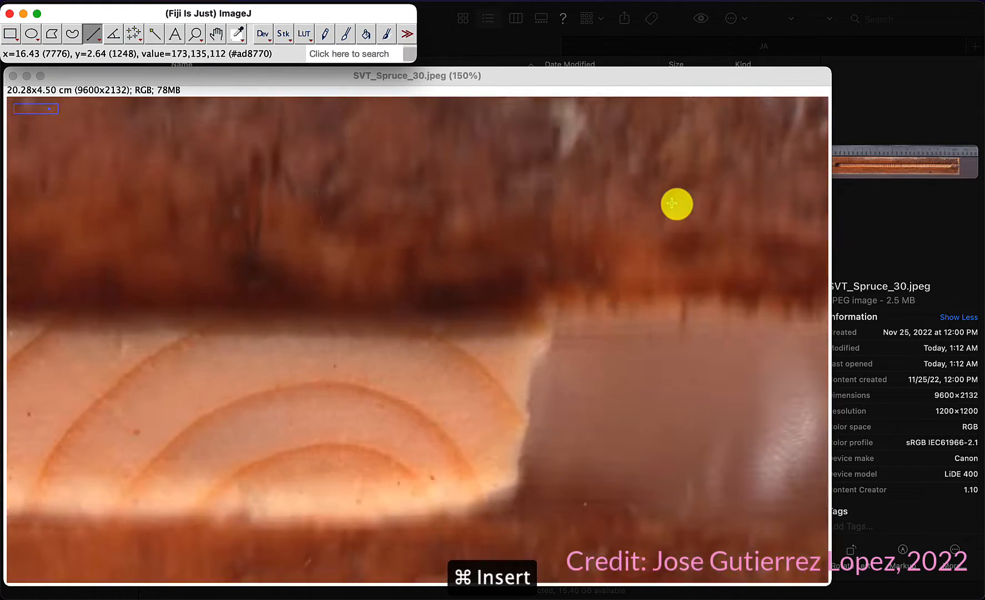
{"action": "scroll", "coordinate": [676, 202], "scroll_direction": "down", "scroll_amount": 6}
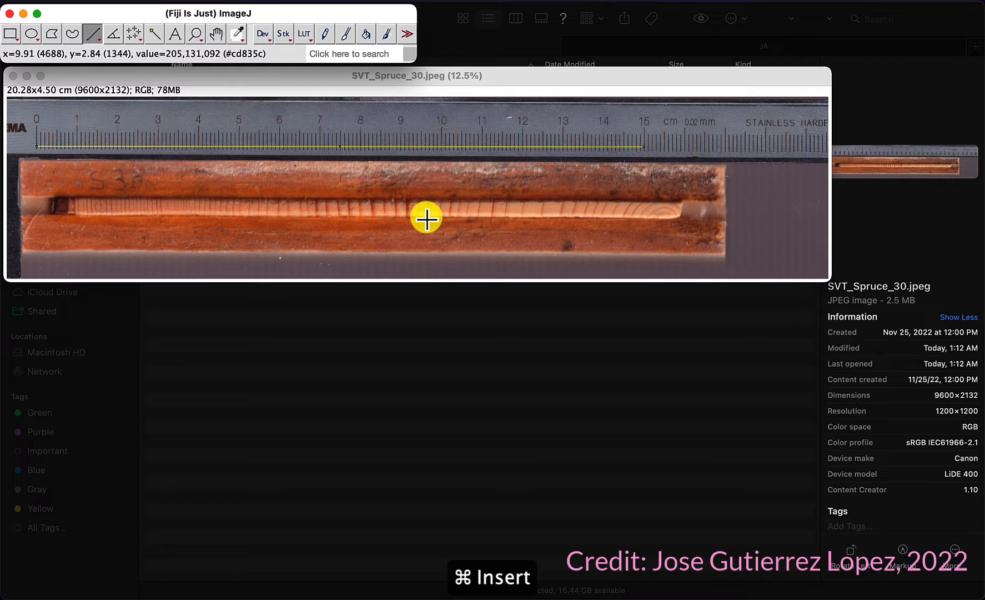
{"action": "scroll", "coordinate": [426, 218], "scroll_direction": "up", "scroll_amount": 13}
{"action": "scroll", "coordinate": [426, 217], "scroll_direction": "down", "scroll_amount": 14}
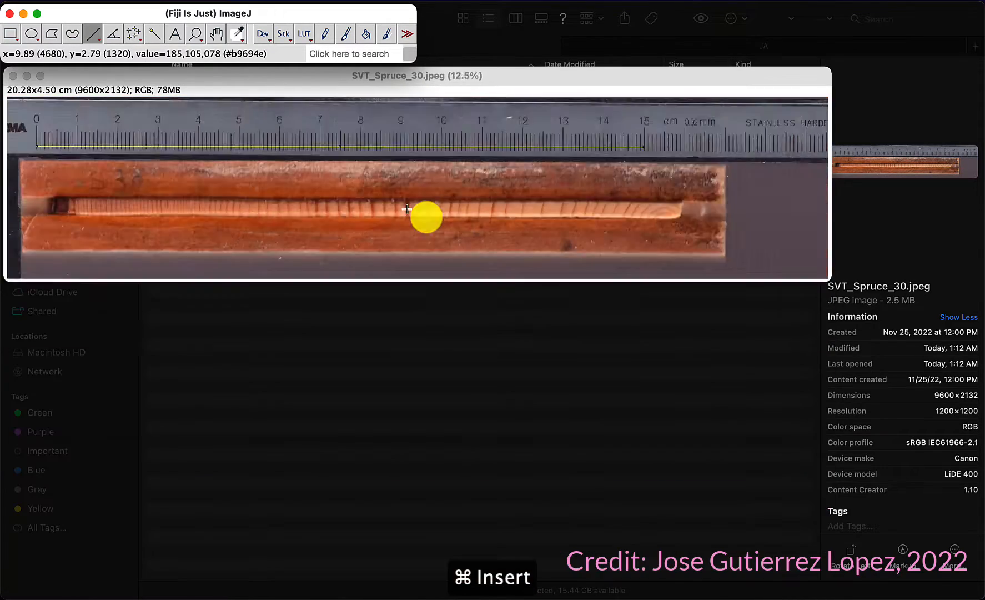
{"action": "scroll", "coordinate": [56, 185], "scroll_direction": "up", "scroll_amount": 12}
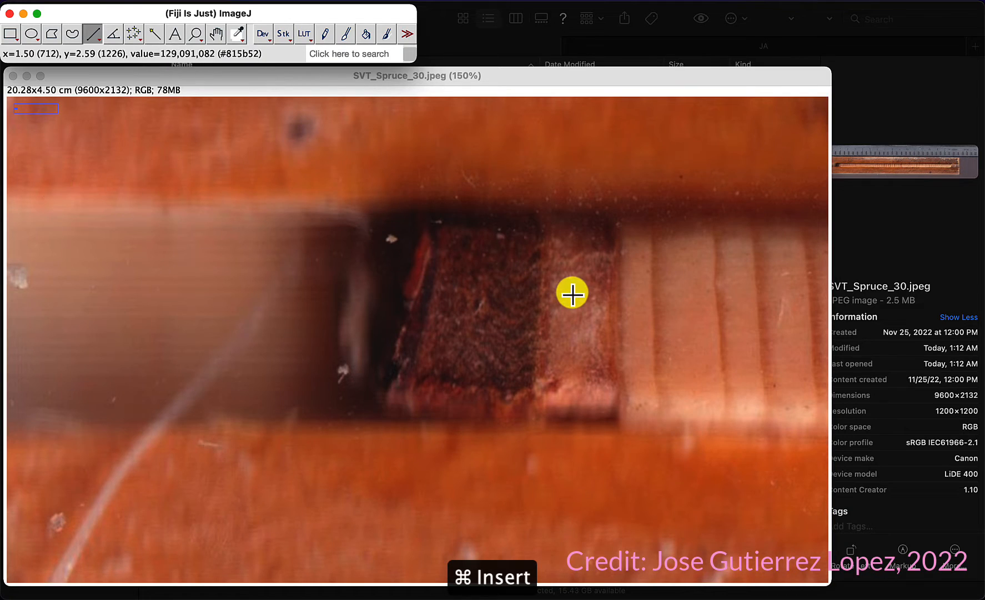
{"action": "scroll", "coordinate": [572, 293], "scroll_direction": "up", "scroll_amount": 8}
{"action": "scroll", "coordinate": [572, 292], "scroll_direction": "down", "scroll_amount": 8}
{"action": "scroll", "coordinate": [572, 292], "scroll_direction": "down", "scroll_amount": 6}
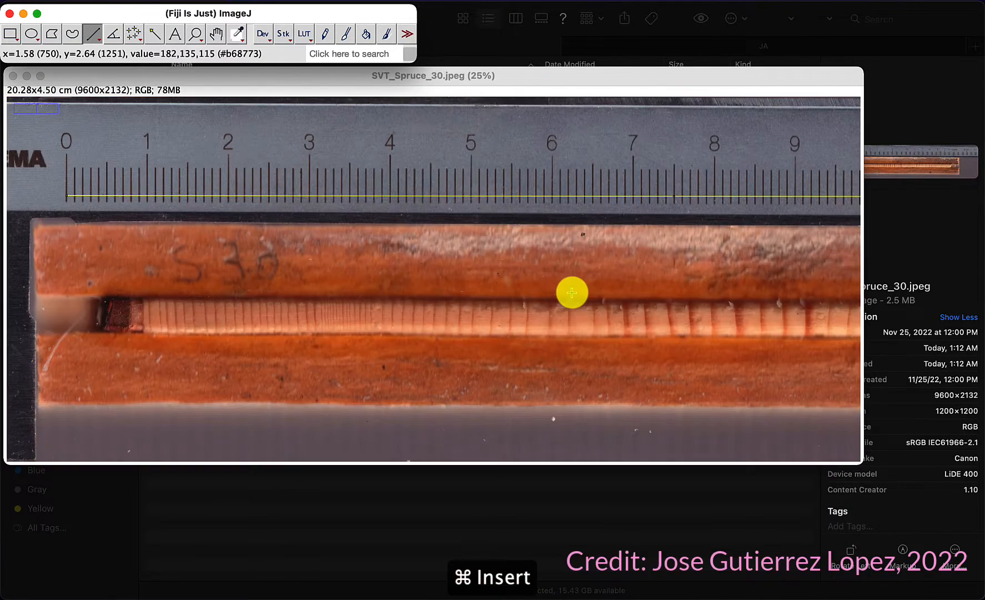
{"action": "scroll", "coordinate": [573, 293], "scroll_direction": "up", "scroll_amount": 10}
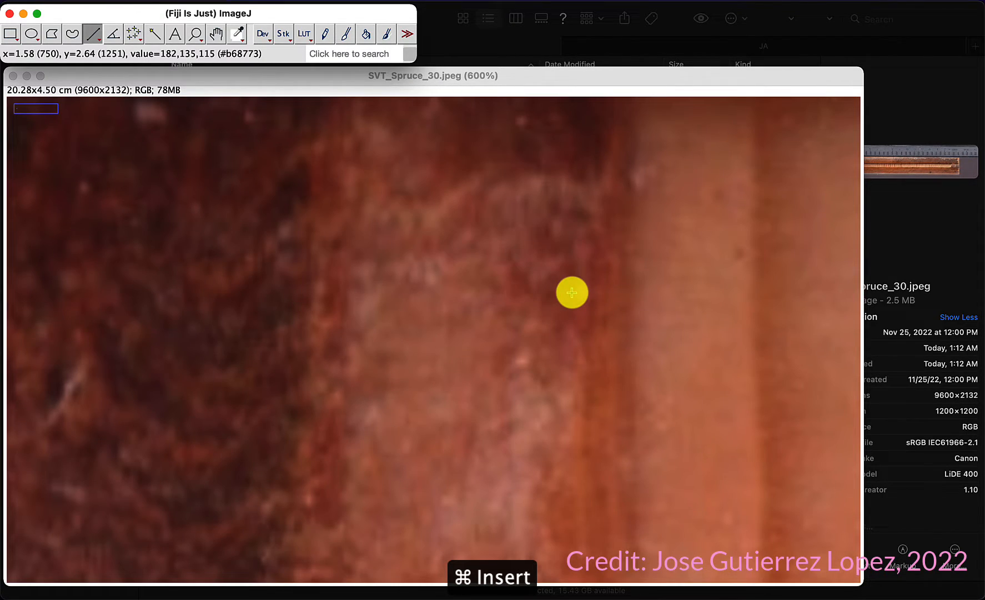
{"action": "scroll", "coordinate": [573, 293], "scroll_direction": "down", "scroll_amount": 3}
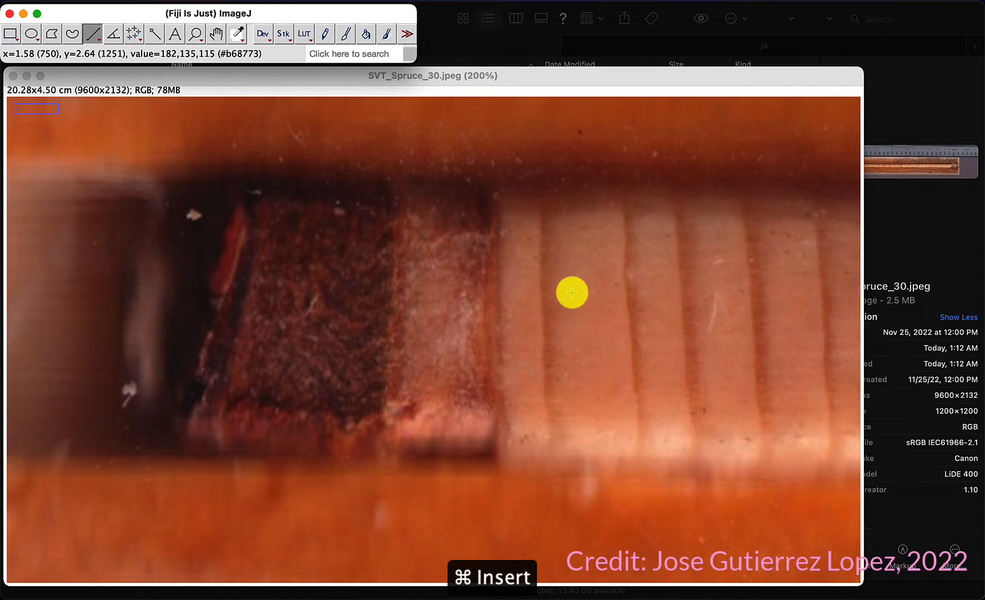
Step: Draw a straight line across the first tree ring, add it to the ROI Manager, and turn on Show All and Labels
{"action": "left_click", "coordinate": [216, 37]}
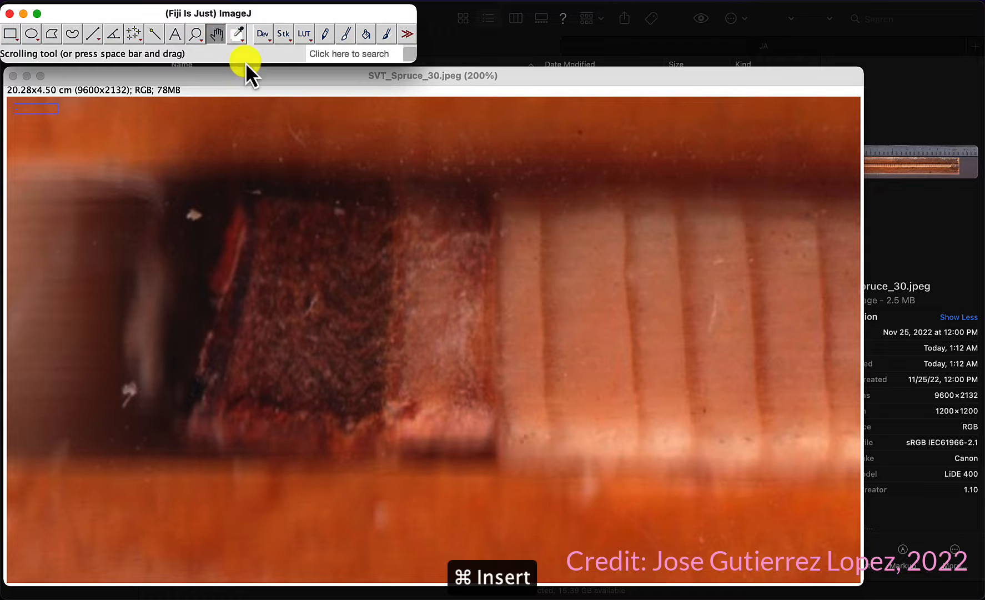
{"action": "left_click_drag", "start_coordinate": [554, 340], "coordinate": [481, 317]}
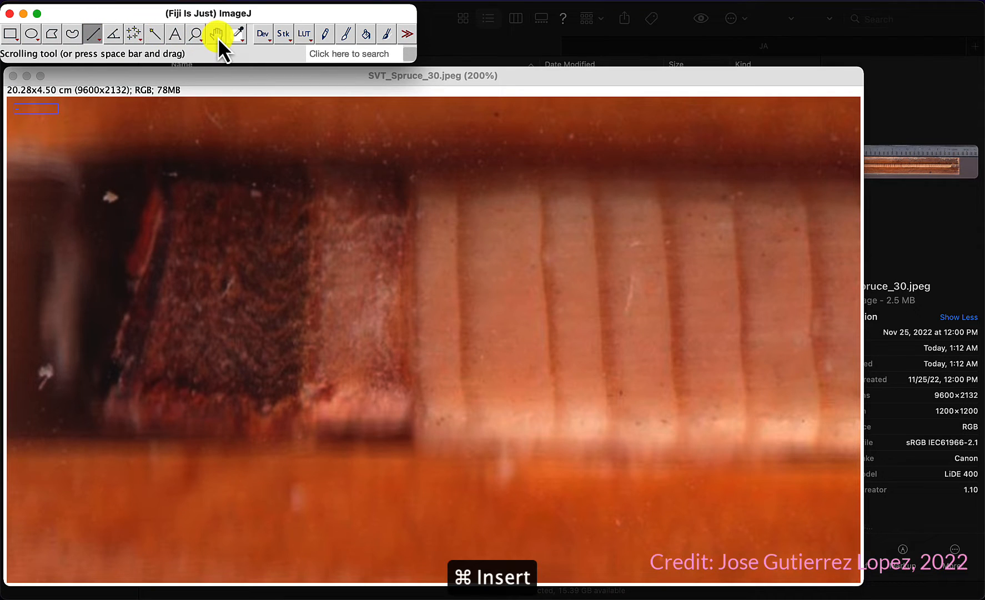
{"action": "left_click", "coordinate": [428, 254]}
{"action": "left_click_drag", "start_coordinate": [429, 253], "coordinate": [249, 225]}
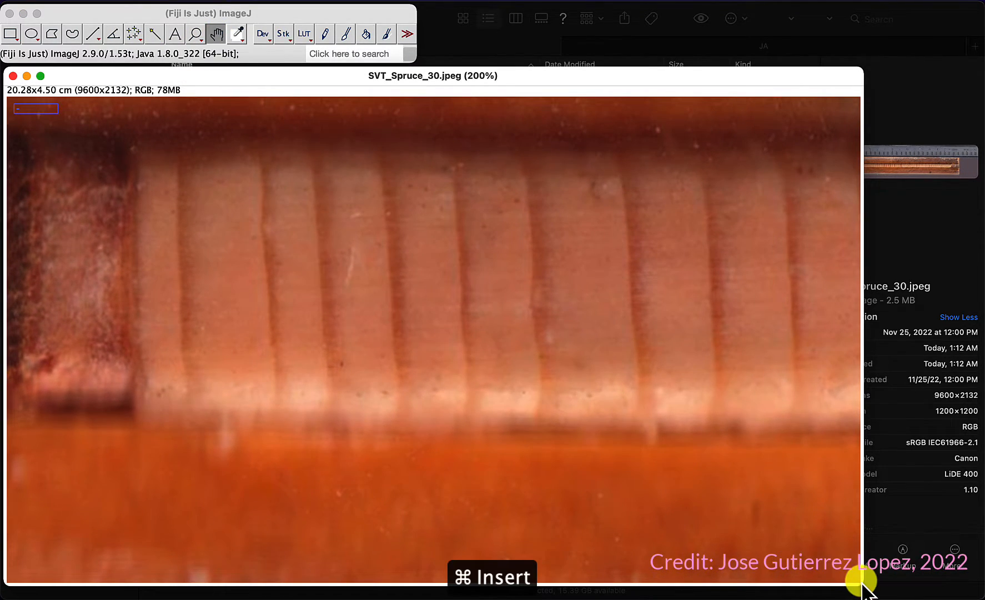
{"action": "left_click_drag", "start_coordinate": [872, 583], "coordinate": [981, 577]}
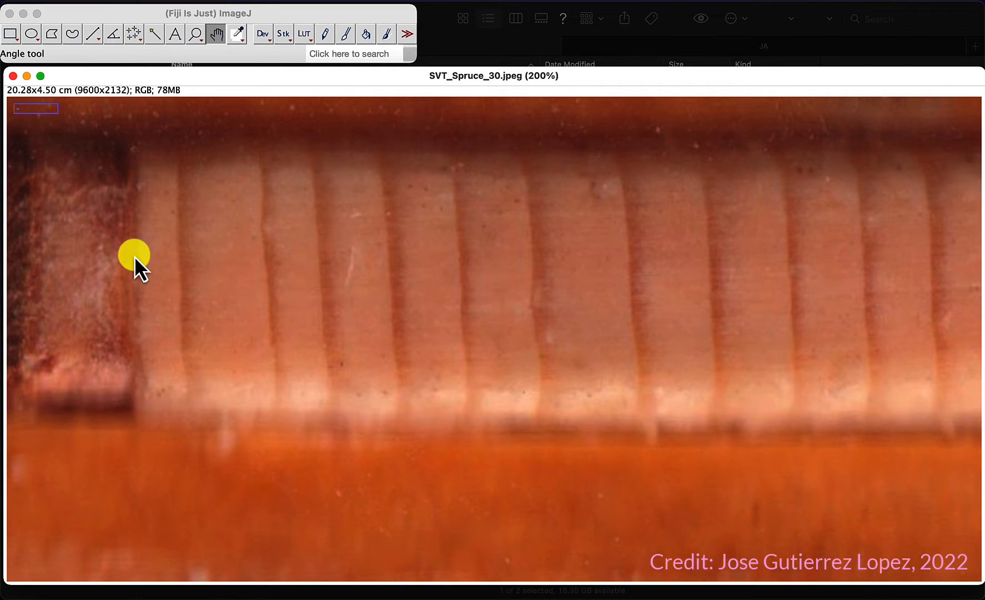
{"action": "left_click", "coordinate": [93, 35]}
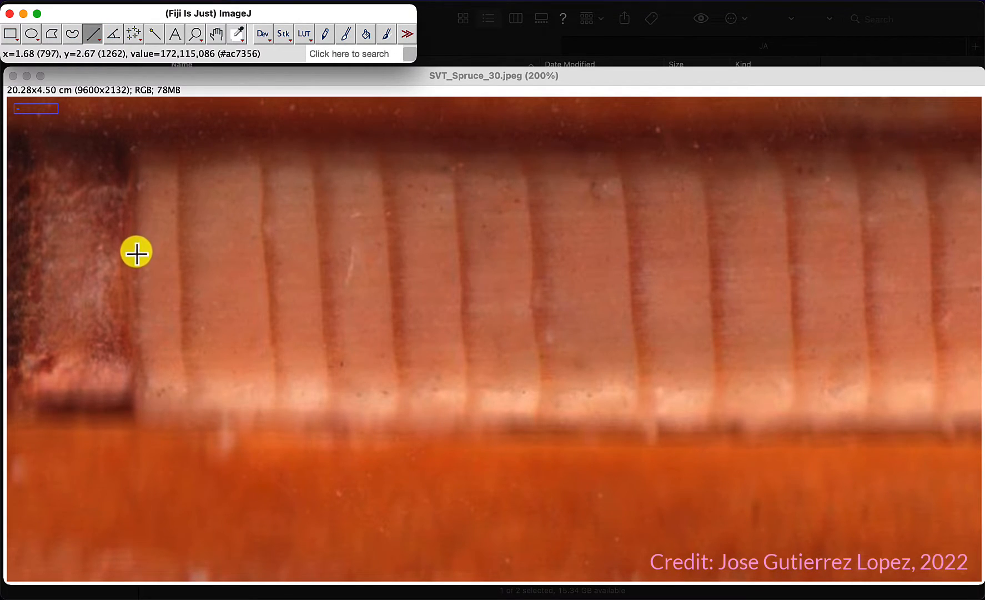
{"action": "left_click_drag", "start_coordinate": [136, 257], "coordinate": [179, 254]}
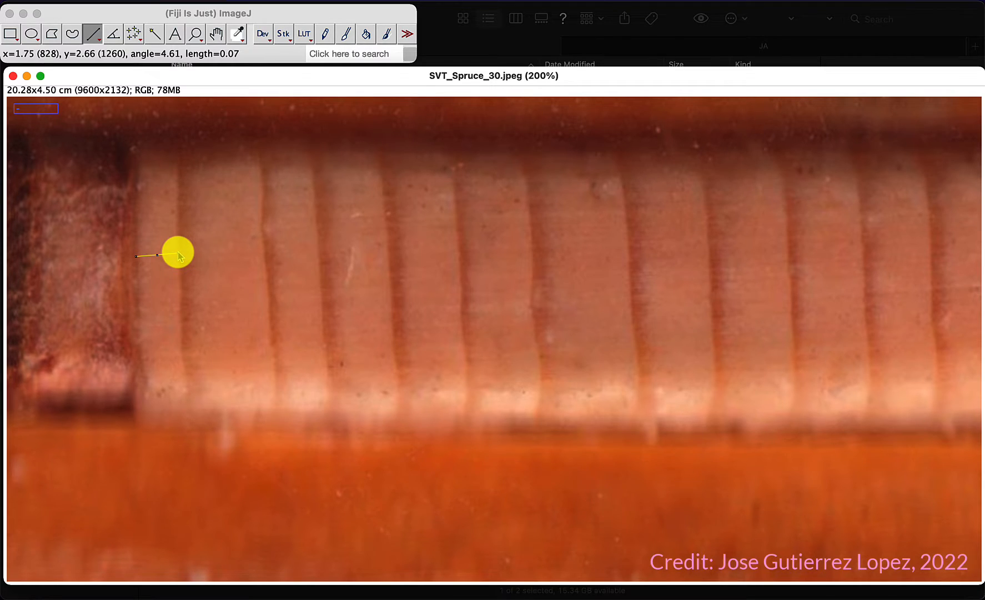
{"action": "left_click_drag", "start_coordinate": [178, 253], "coordinate": [178, 253]}
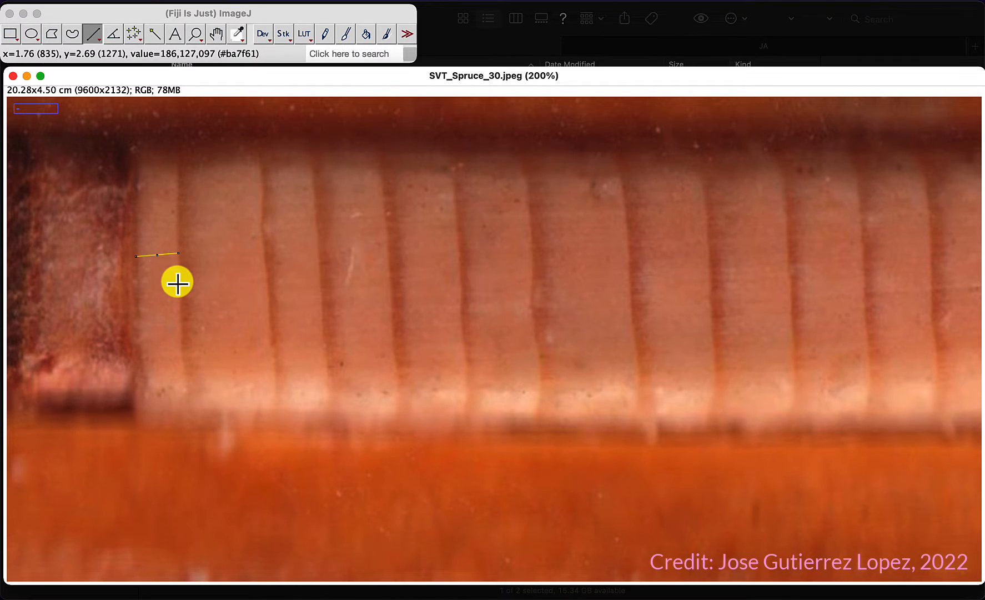
{"action": "key", "text": "t"}
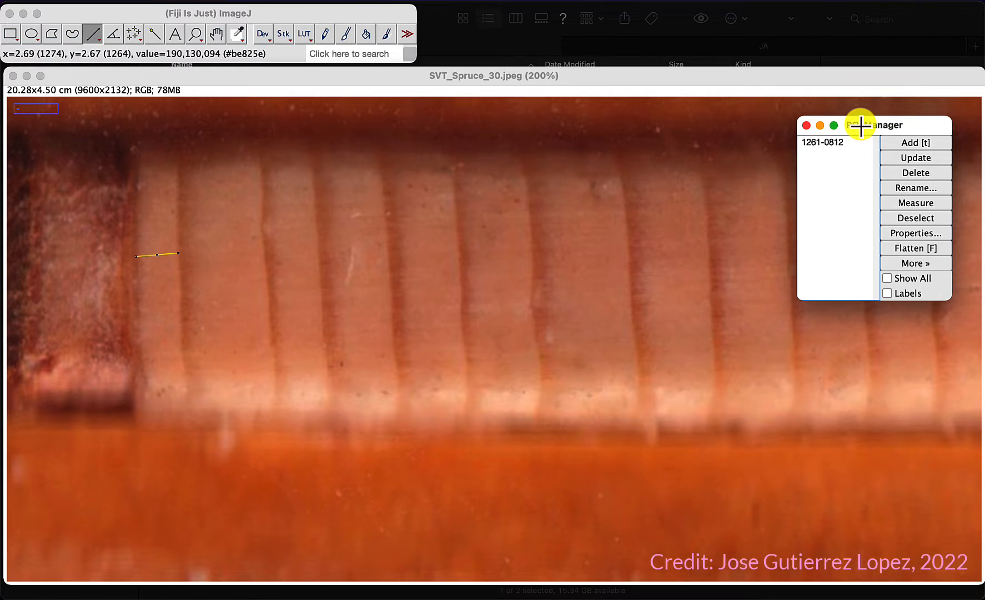
{"action": "left_click", "coordinate": [888, 294]}
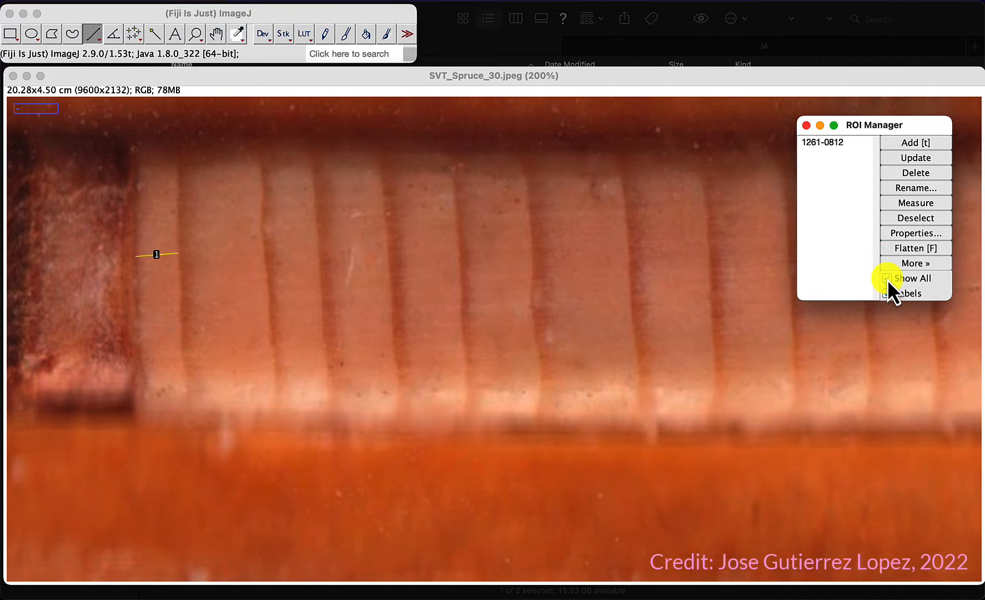
{"action": "left_click", "coordinate": [887, 278]}
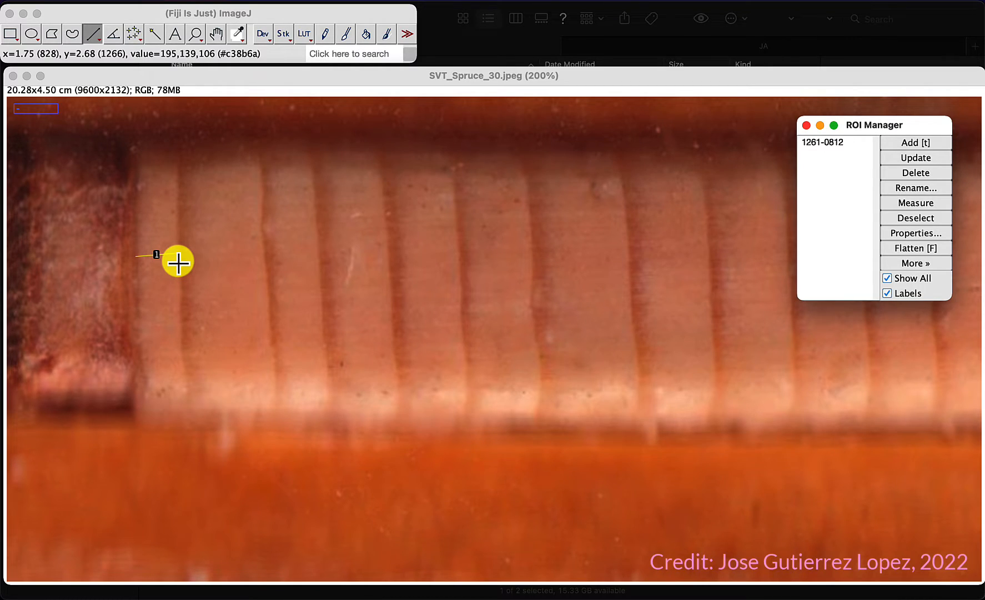
Step: Draw lines across the second and third rings, adding each to the ROI Manager
{"action": "left_click_drag", "start_coordinate": [178, 262], "coordinate": [264, 256]}
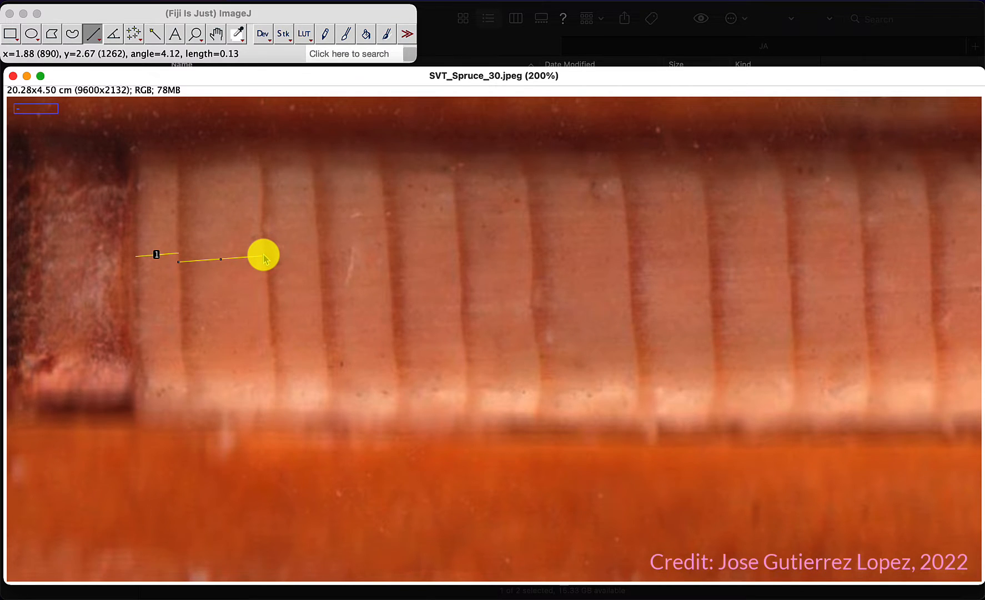
{"action": "key", "text": "t"}
{"action": "left_click_drag", "start_coordinate": [266, 265], "coordinate": [319, 261]}
{"action": "key", "text": "t"}
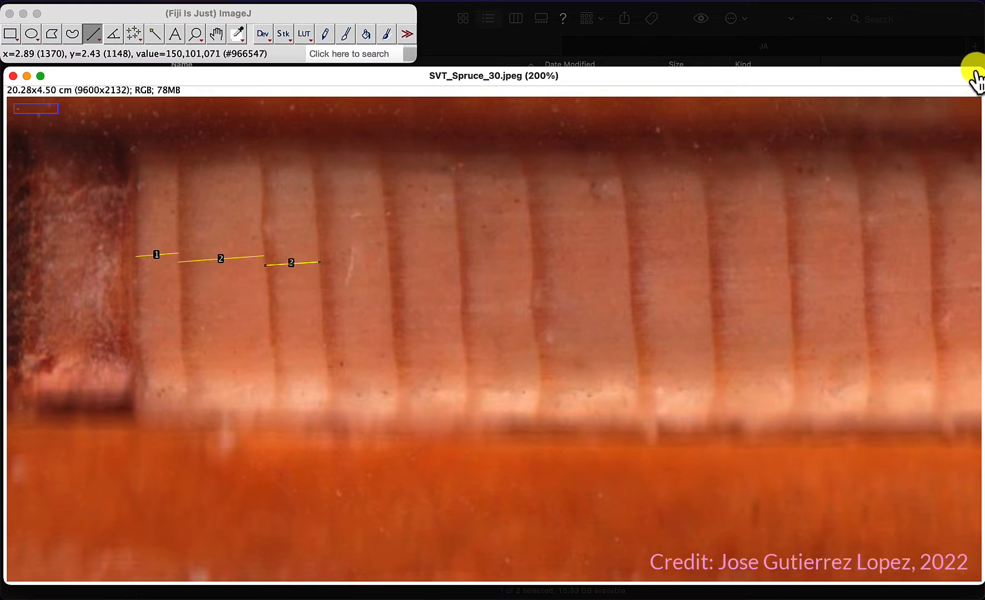
Step: Draw lines across the fourth, fifth and sixth rings, adding each to the ROI Manager
{"action": "left_click_drag", "start_coordinate": [974, 71], "coordinate": [789, 78]}
{"action": "left_click_drag", "start_coordinate": [885, 124], "coordinate": [888, 82]}
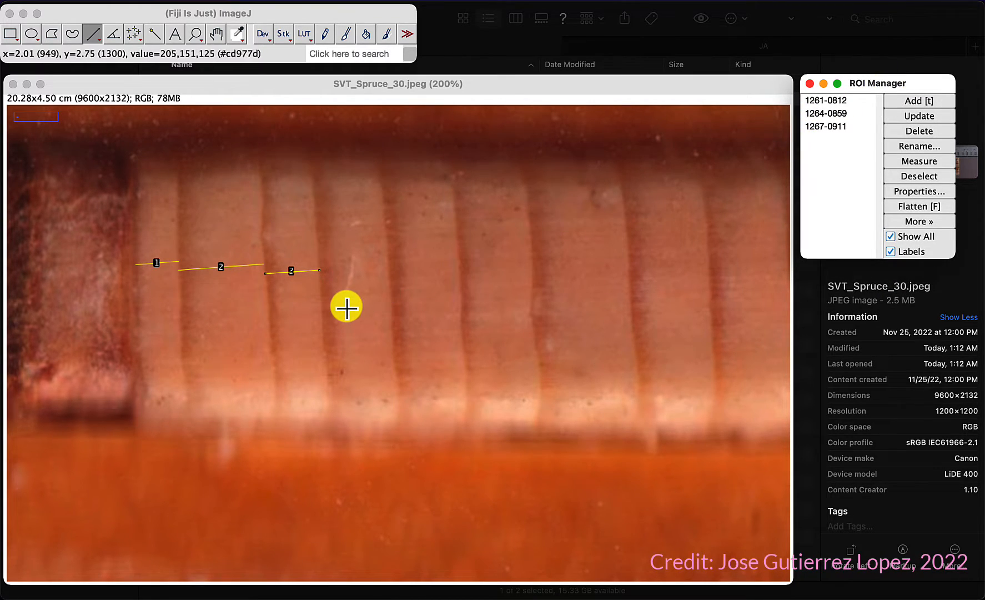
{"action": "left_click", "coordinate": [321, 288]}
{"action": "mouse_move", "coordinate": [320, 287]}
{"action": "left_mouse_down"}
{"action": "mouse_move", "coordinate": [528, 284]}
{"action": "mouse_move", "coordinate": [531, 294]}
{"action": "left_mouse_up"}
{"action": "key", "text": "t"}
{"action": "key", "text": "t"}
Step: Draw lines across the seventh and eighth rings, adding each to the ROI Manager
{"action": "key", "text": "t"}
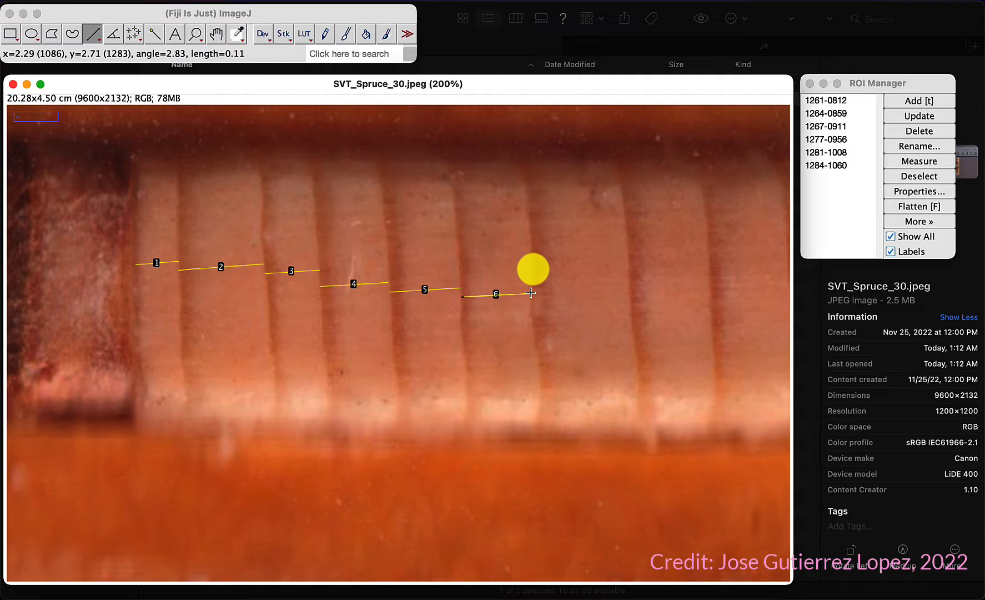
{"action": "mouse_move", "coordinate": [534, 269]}
{"action": "left_mouse_down"}
{"action": "mouse_move", "coordinate": [631, 268]}
{"action": "mouse_move", "coordinate": [640, 340]}
{"action": "mouse_move", "coordinate": [622, 233]}
{"action": "mouse_move", "coordinate": [629, 264]}
{"action": "left_mouse_up"}
{"action": "key", "text": "t"}
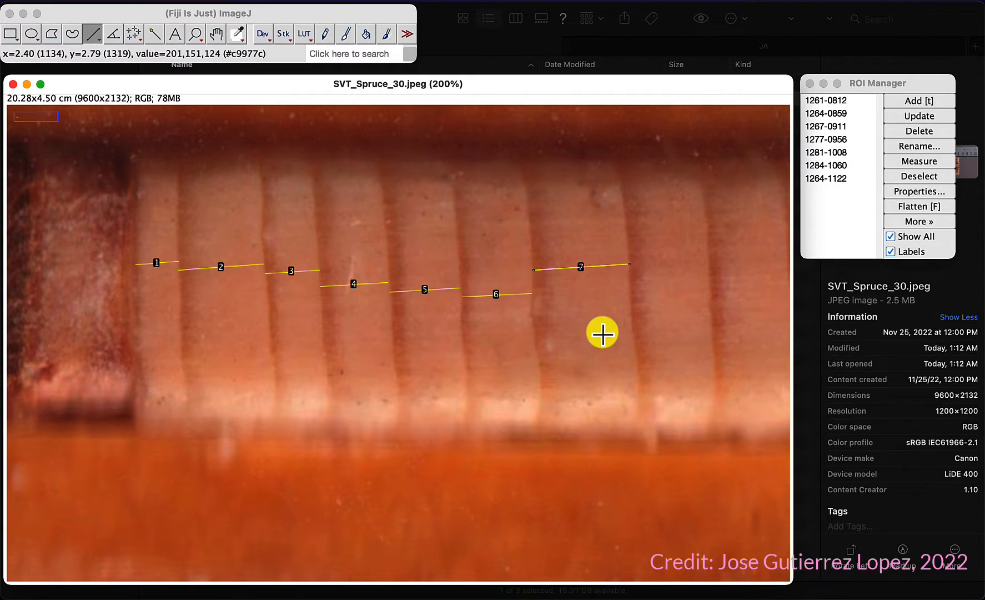
{"action": "left_click", "coordinate": [631, 293]}
{"action": "left_click_drag", "start_coordinate": [630, 293], "coordinate": [710, 289]}
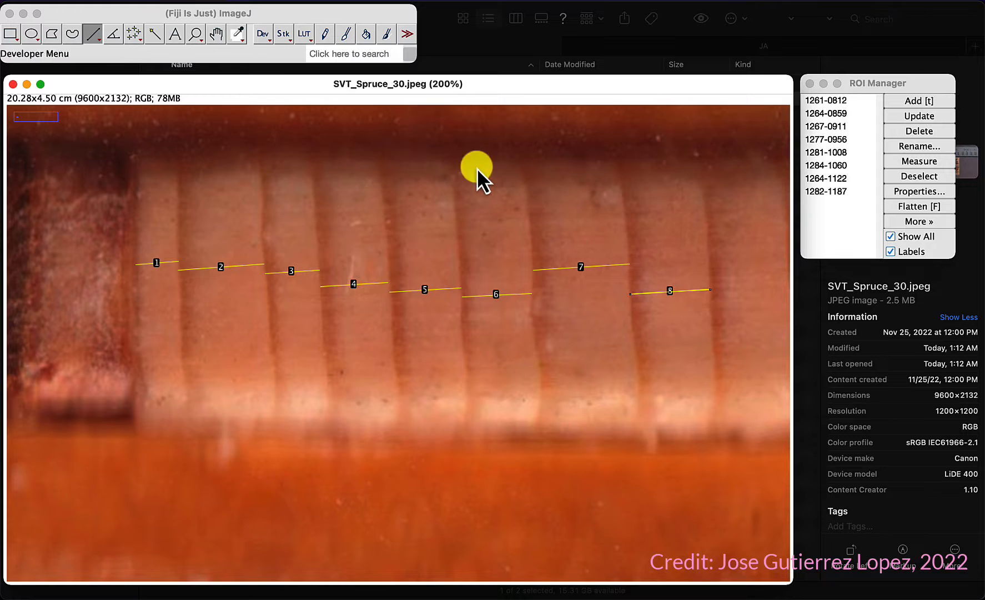
Step: Draw a line across the ninth ring further along the core and add it to the ROI Manager
{"action": "left_click", "coordinate": [216, 32]}
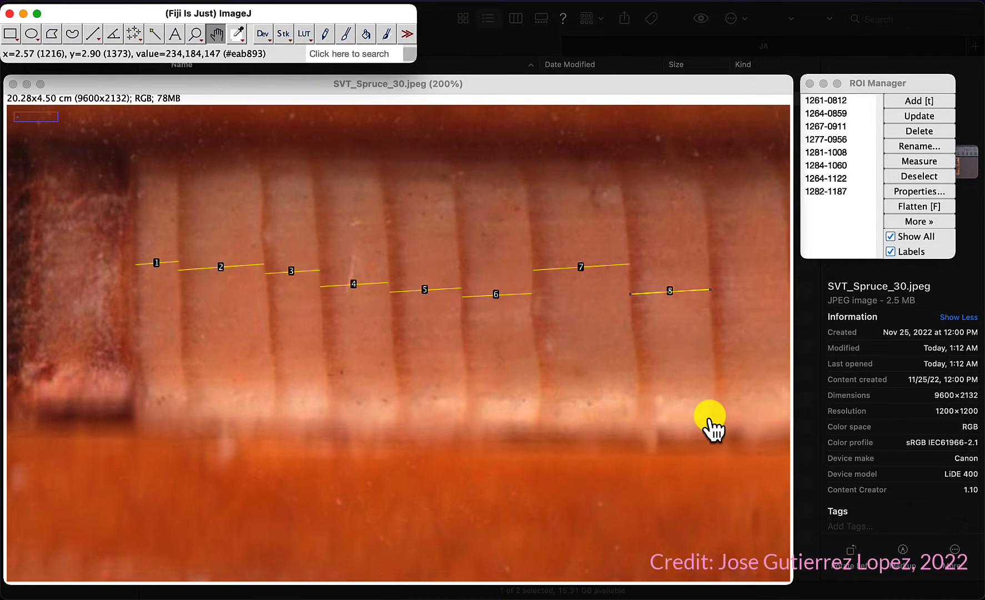
{"action": "left_click_drag", "start_coordinate": [704, 422], "coordinate": [77, 377]}
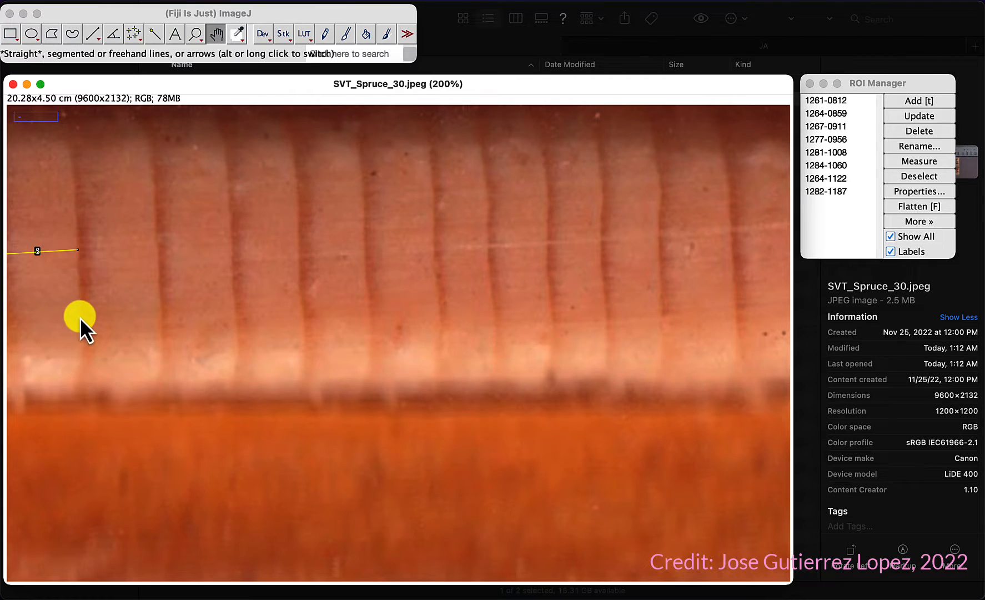
{"action": "left_click", "coordinate": [95, 33]}
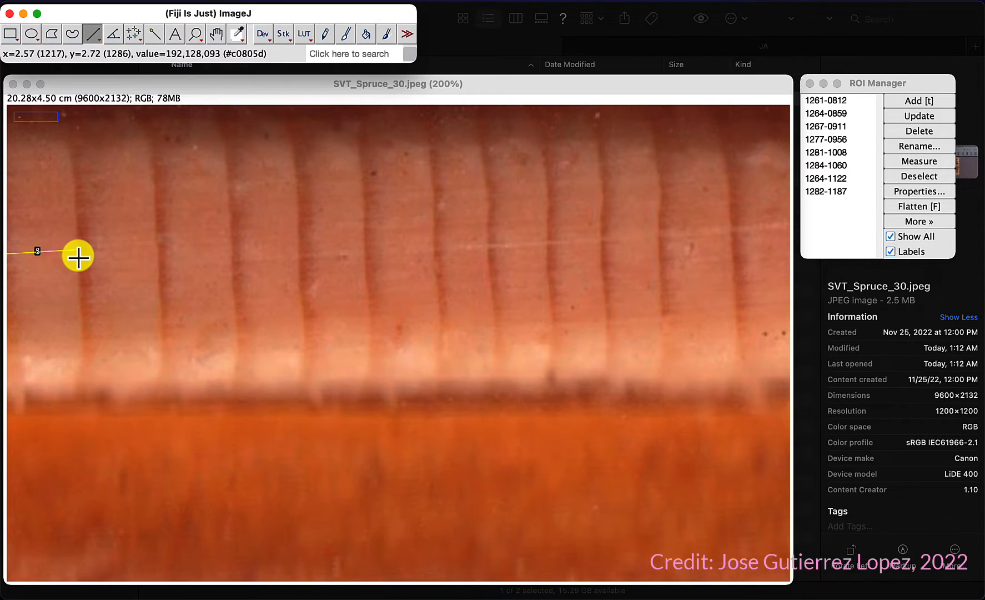
{"action": "left_click_drag", "start_coordinate": [78, 256], "coordinate": [159, 251]}
{"action": "key", "text": "t"}
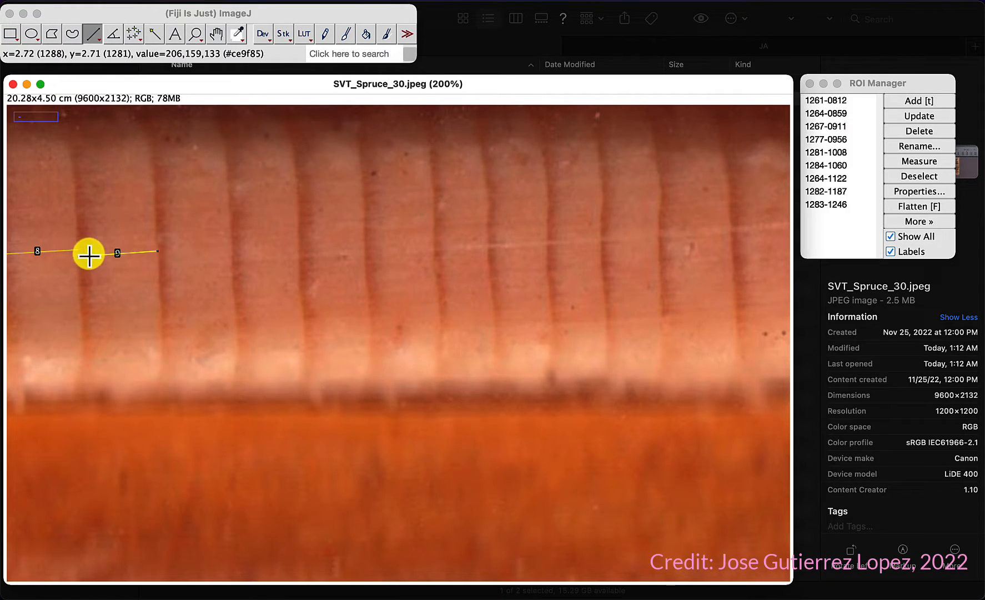
Step: Draw lines across the tenth and eleventh rings, adding each to the ROI Manager
{"action": "mouse_move", "coordinate": [157, 244]}
{"action": "left_mouse_down"}
{"action": "mouse_move", "coordinate": [234, 235]}
{"action": "mouse_move", "coordinate": [231, 248]}
{"action": "mouse_move", "coordinate": [300, 245]}
{"action": "left_mouse_up"}
{"action": "key", "text": "t"}
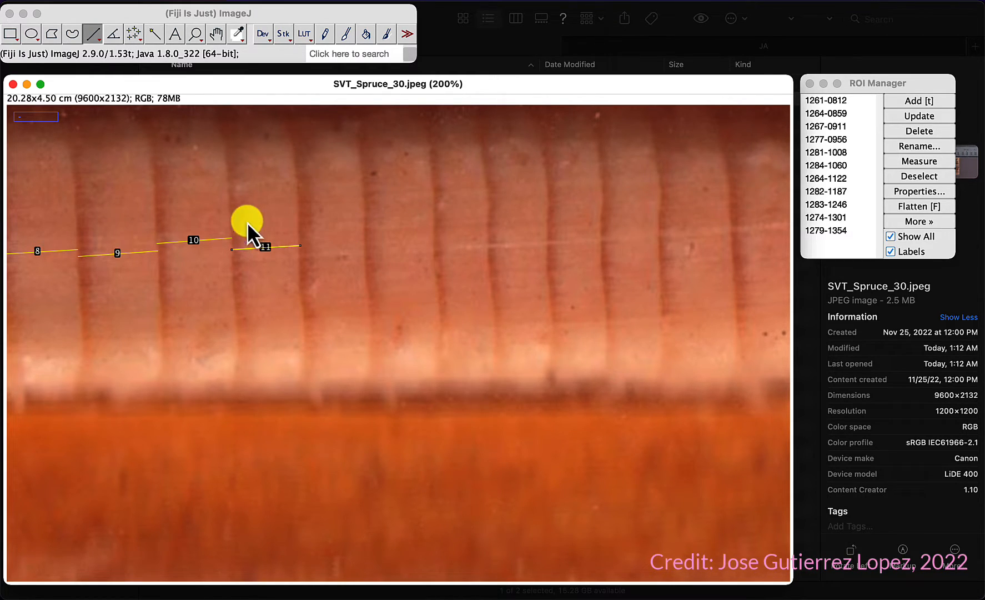
Step: Draw a line across the twelfth ring and add it to the ROI Manager
{"action": "key", "text": "minus"}
{"action": "key", "text": "minus"}
{"action": "key", "text": "minus"}
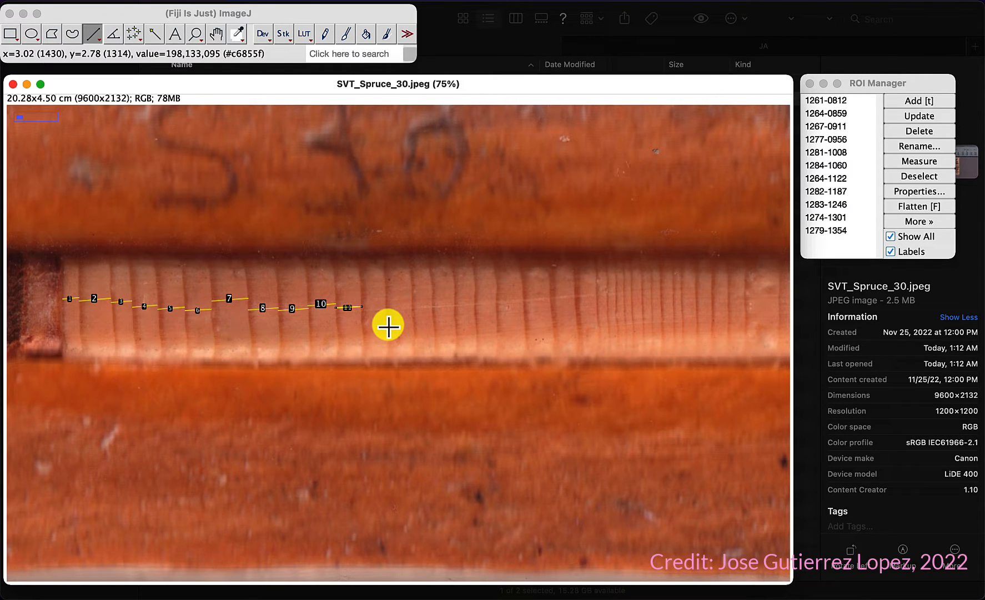
{"action": "key", "text": "plus"}
{"action": "key", "text": "plus"}
{"action": "key", "text": "plus"}
{"action": "key", "text": "plus"}
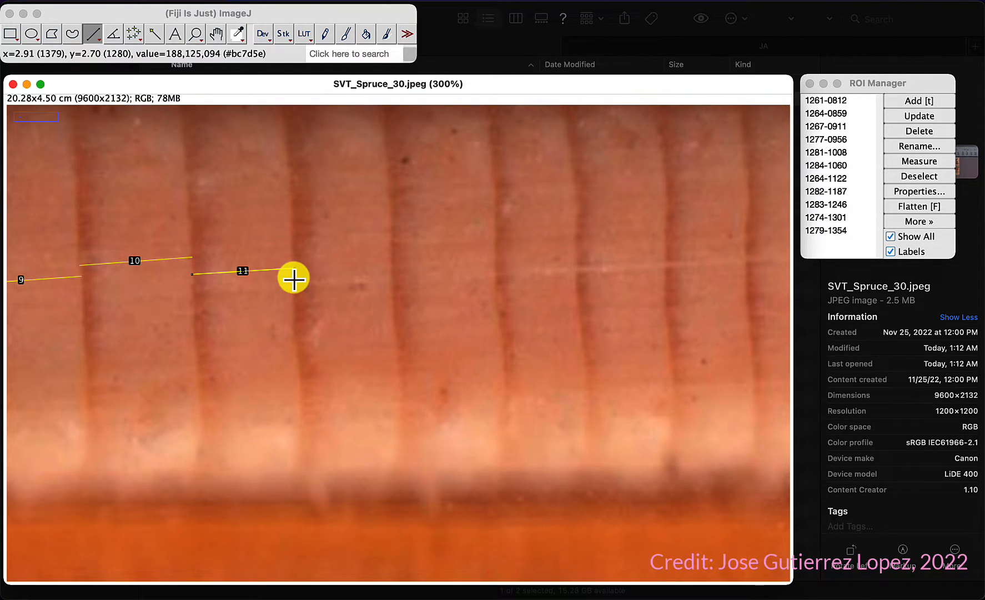
{"action": "left_click_drag", "start_coordinate": [294, 278], "coordinate": [388, 271]}
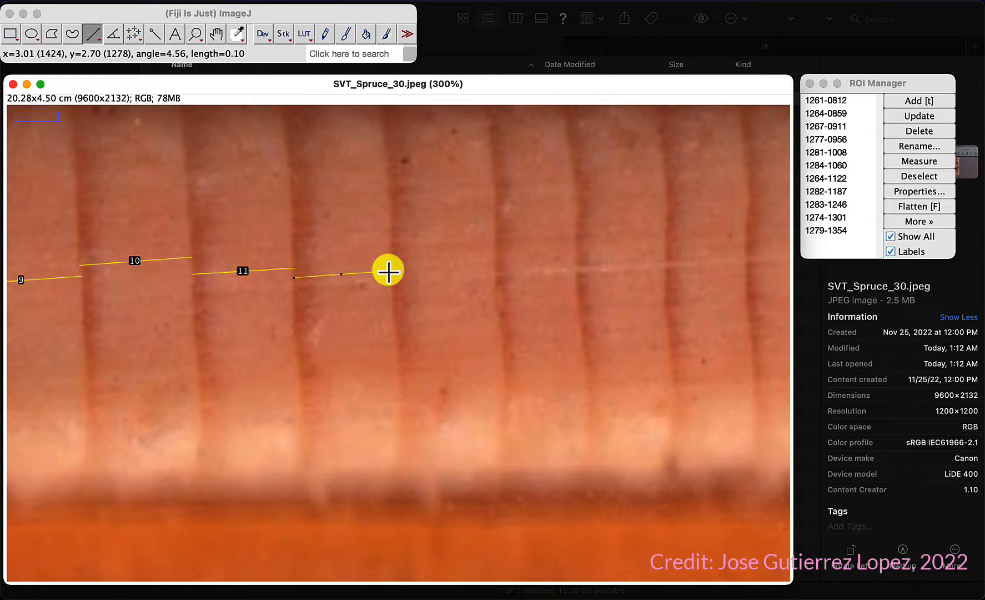
{"action": "key", "text": "t"}
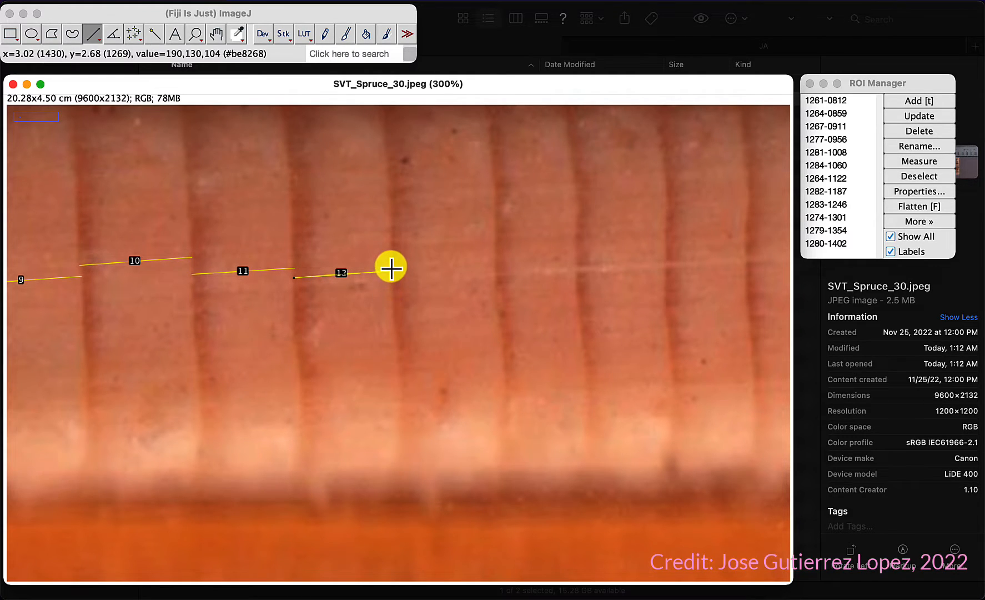
Step: Draw lines across the thirteenth, fourteenth and fifteenth rings, adding each to the ROI Manager
{"action": "mouse_move", "coordinate": [391, 248]}
{"action": "left_mouse_down"}
{"action": "mouse_move", "coordinate": [494, 241]}
{"action": "mouse_move", "coordinate": [666, 260]}
{"action": "left_mouse_up"}
{"action": "key", "text": "t"}
{"action": "key", "text": "t"}
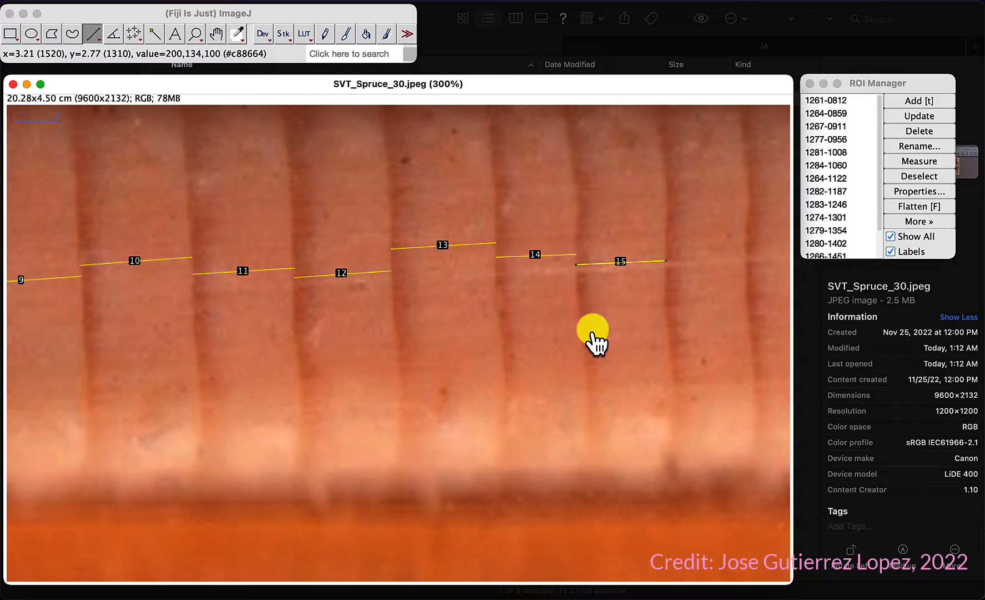
Step: Draw a line across the sixteenth ring and add it to the ROI Manager
{"action": "left_click_drag", "start_coordinate": [665, 278], "coordinate": [747, 273]}
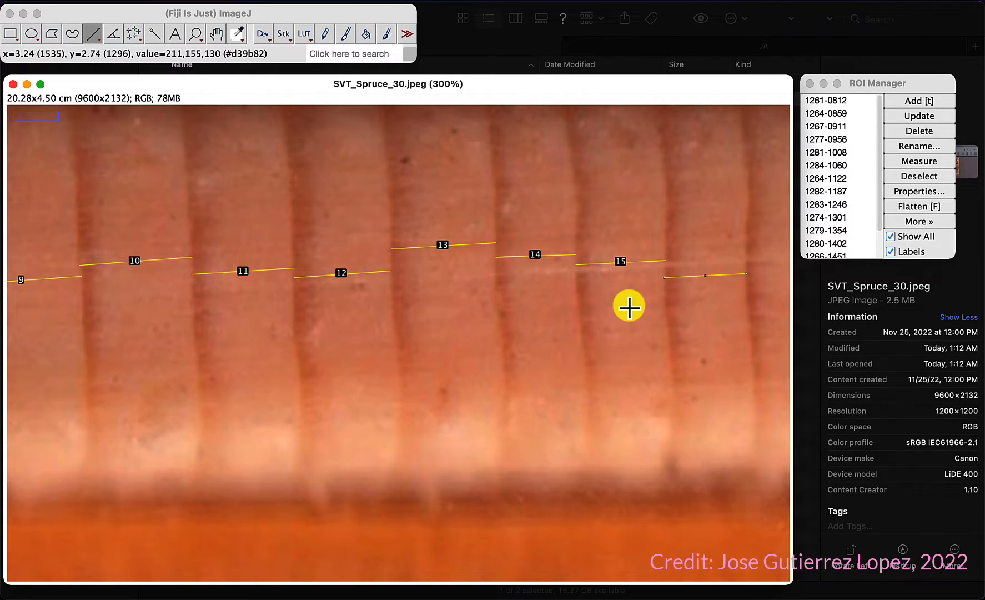
{"action": "scroll", "coordinate": [630, 307], "scroll_direction": "down", "scroll_amount": 4}
{"action": "scroll", "coordinate": [630, 308], "scroll_direction": "up", "scroll_amount": 6}
{"action": "key", "text": "minus"}
{"action": "scroll", "coordinate": [629, 306], "scroll_direction": "down", "scroll_amount": 4}
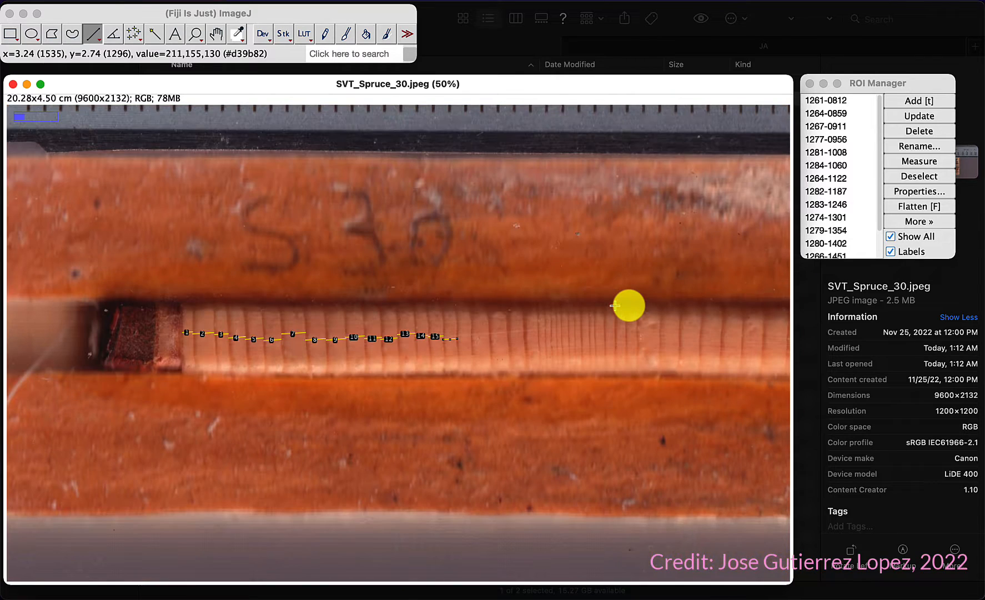
{"action": "scroll", "coordinate": [490, 340], "scroll_direction": "up", "scroll_amount": 6}
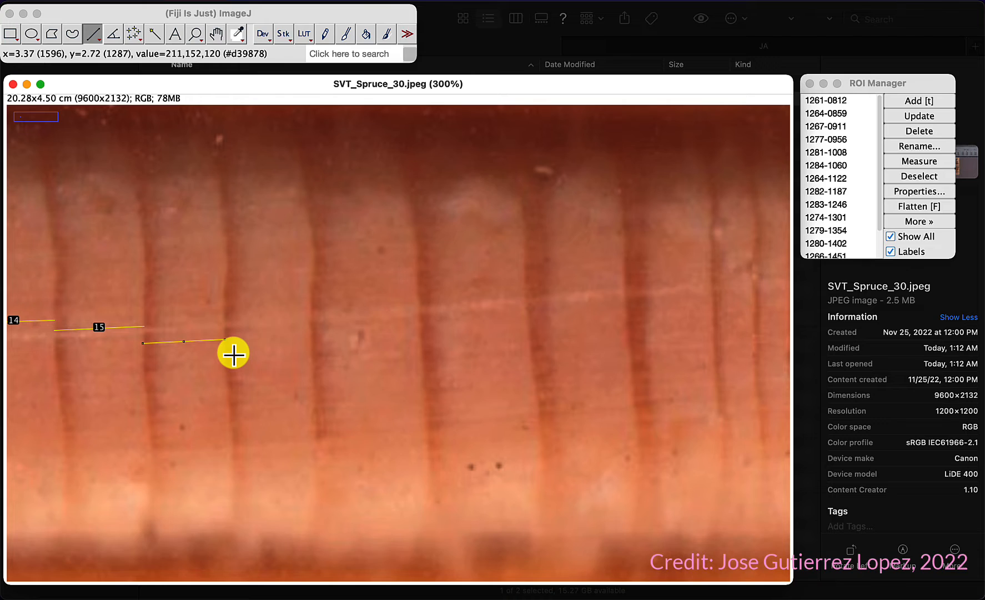
{"action": "key", "text": "t"}
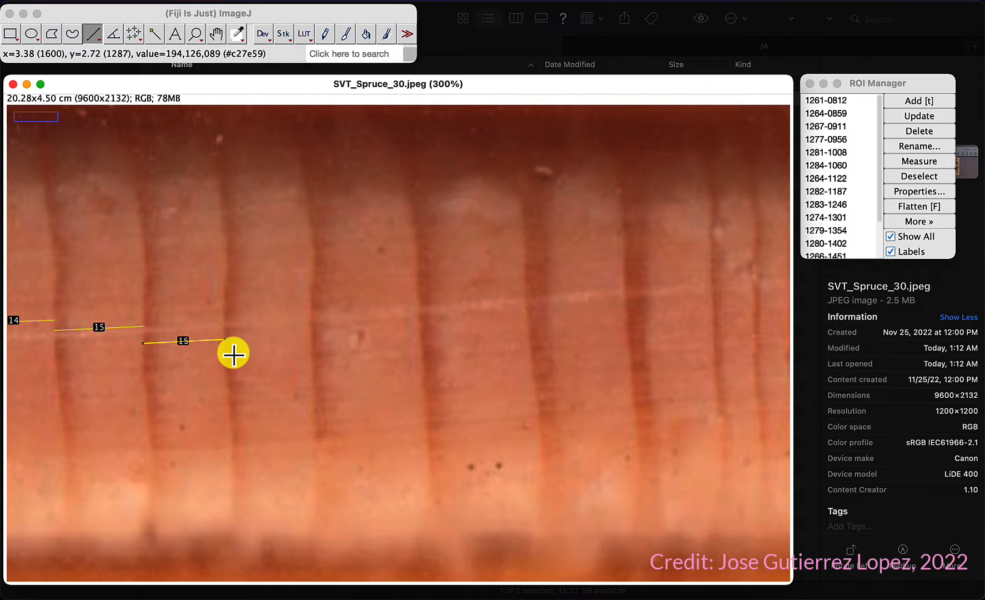
Step: Draw lines across the seventeenth to twentieth rings, adding each to the ROI Manager
{"action": "mouse_move", "coordinate": [225, 347]}
{"action": "left_mouse_down"}
{"action": "mouse_move", "coordinate": [309, 339]}
{"action": "mouse_move", "coordinate": [394, 353]}
{"action": "mouse_move", "coordinate": [417, 346]}
{"action": "mouse_move", "coordinate": [423, 356]}
{"action": "mouse_move", "coordinate": [529, 352]}
{"action": "mouse_move", "coordinate": [582, 327]}
{"action": "mouse_move", "coordinate": [626, 326]}
{"action": "left_mouse_up"}
{"action": "key", "text": "t"}
{"action": "key", "text": "t"}
{"action": "key", "text": "t"}
{"action": "key", "text": "t"}
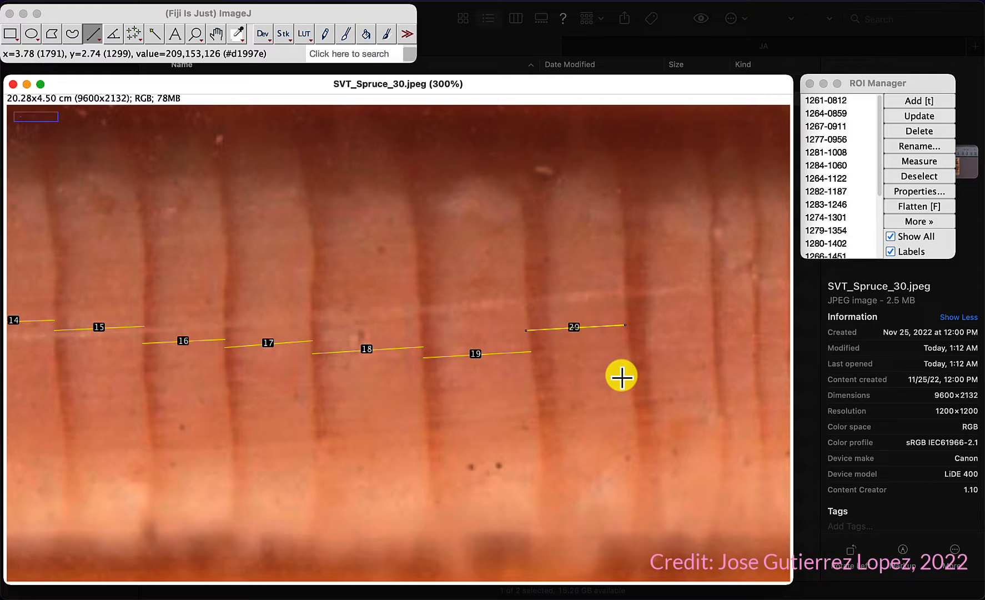
Step: Draw lines across the twenty-first to twenty-sixth rings, where the rings narrow, adding each to the ROI Manager
{"action": "key", "text": "minus"}
{"action": "key", "text": "minus"}
{"action": "key", "text": "minus"}
{"action": "key", "text": "minus"}
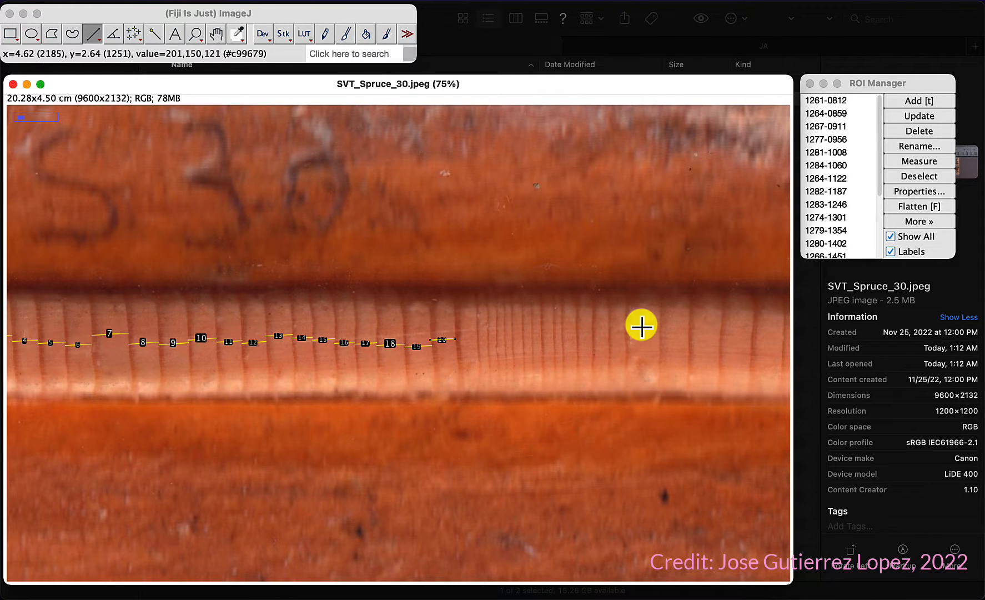
{"action": "key", "text": "plus"}
{"action": "key", "text": "plus"}
{"action": "key", "text": "plus"}
{"action": "key", "text": "minus"}
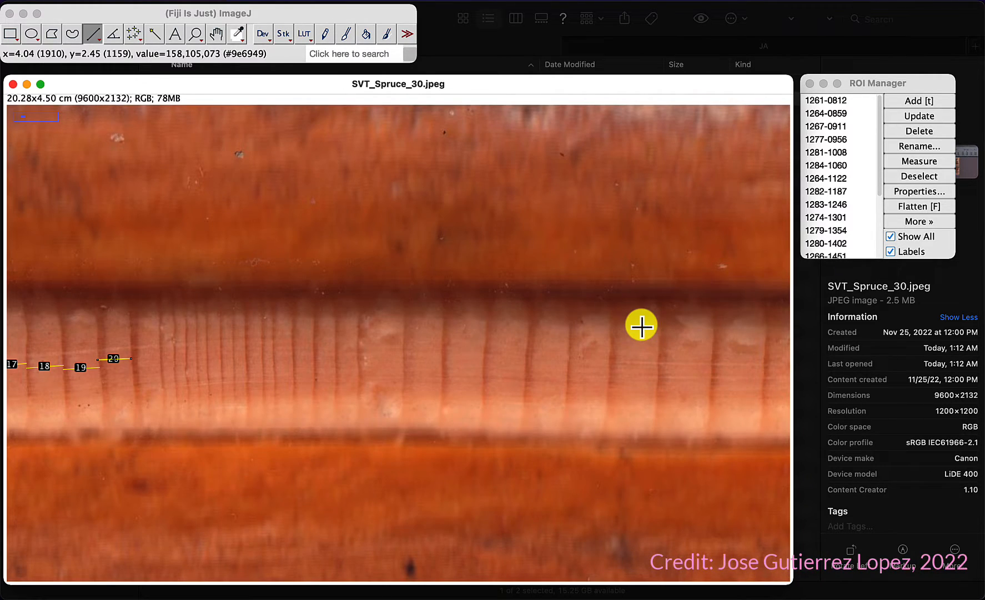
{"action": "key", "text": "plus"}
{"action": "key", "text": "plus"}
{"action": "key", "text": "plus"}
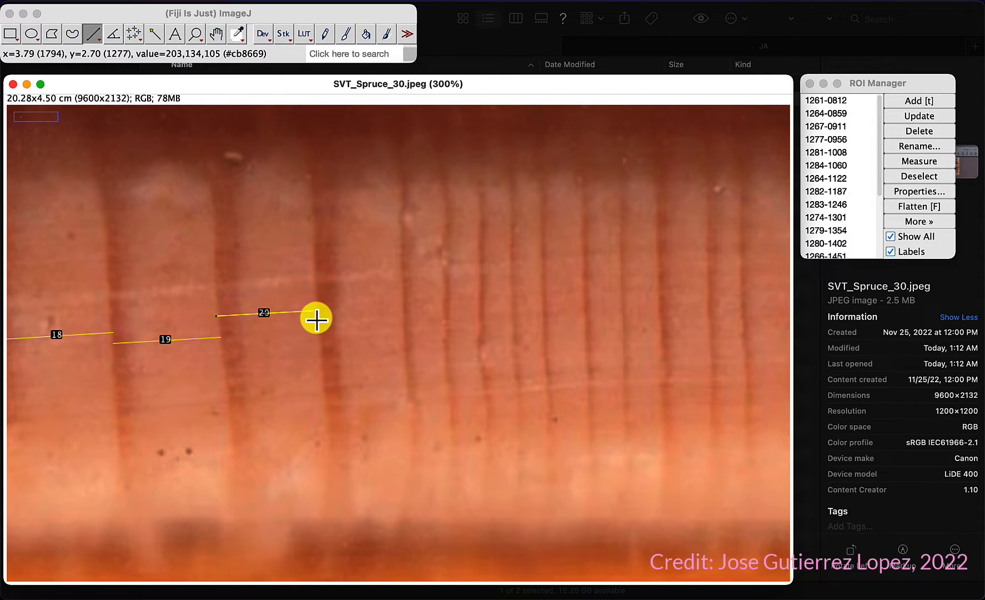
{"action": "mouse_move", "coordinate": [316, 318]}
{"action": "left_mouse_down"}
{"action": "mouse_move", "coordinate": [446, 308]}
{"action": "mouse_move", "coordinate": [460, 317]}
{"action": "mouse_move", "coordinate": [543, 295]}
{"action": "mouse_move", "coordinate": [566, 304]}
{"action": "mouse_move", "coordinate": [623, 295]}
{"action": "left_mouse_up"}
{"action": "key", "text": "t"}
{"action": "key", "text": "t"}
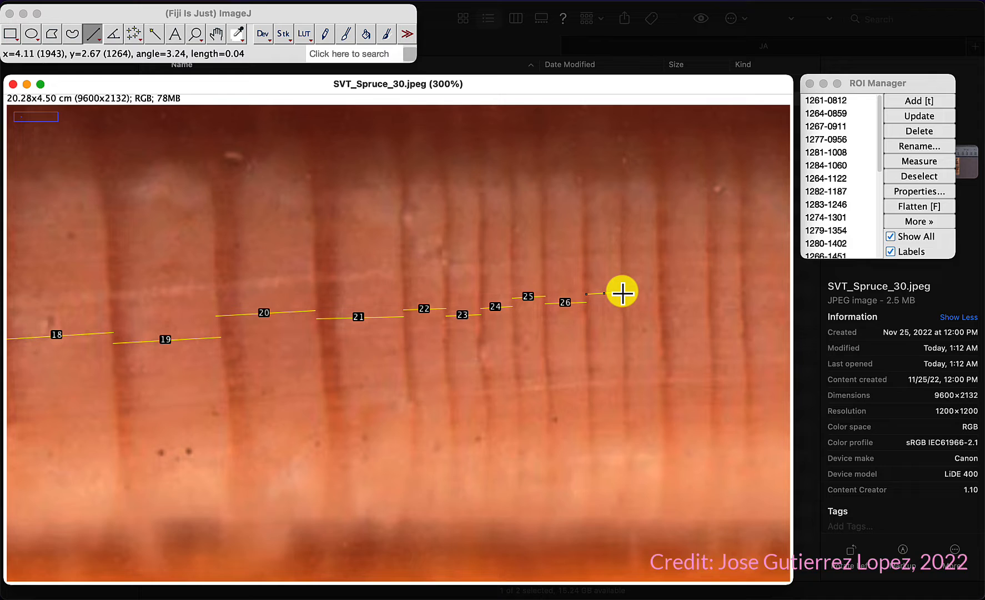
Step: Draw lines across the twenty-seventh and twenty-eighth rings, adding each to the ROI Manager
{"action": "left_click_drag", "start_coordinate": [623, 294], "coordinate": [660, 304]}
{"action": "key", "text": "t"}
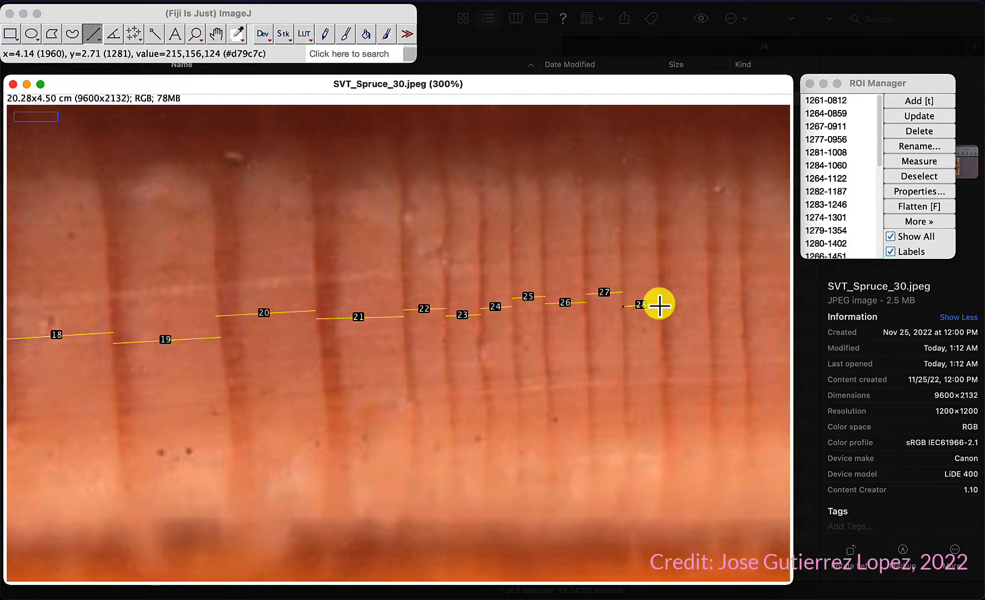
{"action": "key", "text": "t"}
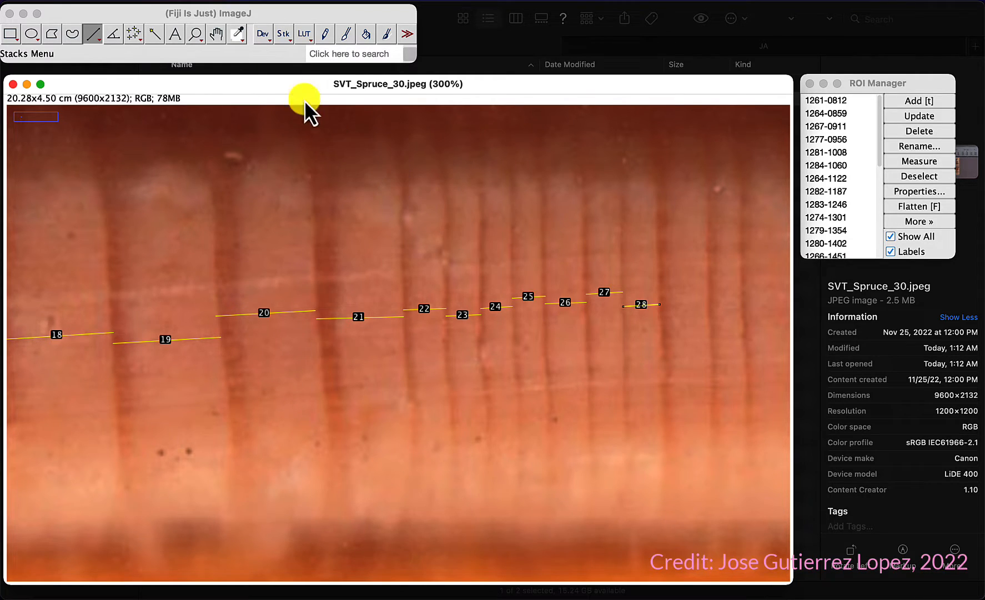
Step: Draw lines across the twenty-ninth to thirty-first rings further along the core, adding each to the ROI Manager
{"action": "left_click", "coordinate": [218, 34]}
{"action": "left_click_drag", "start_coordinate": [686, 363], "coordinate": [168, 325]}
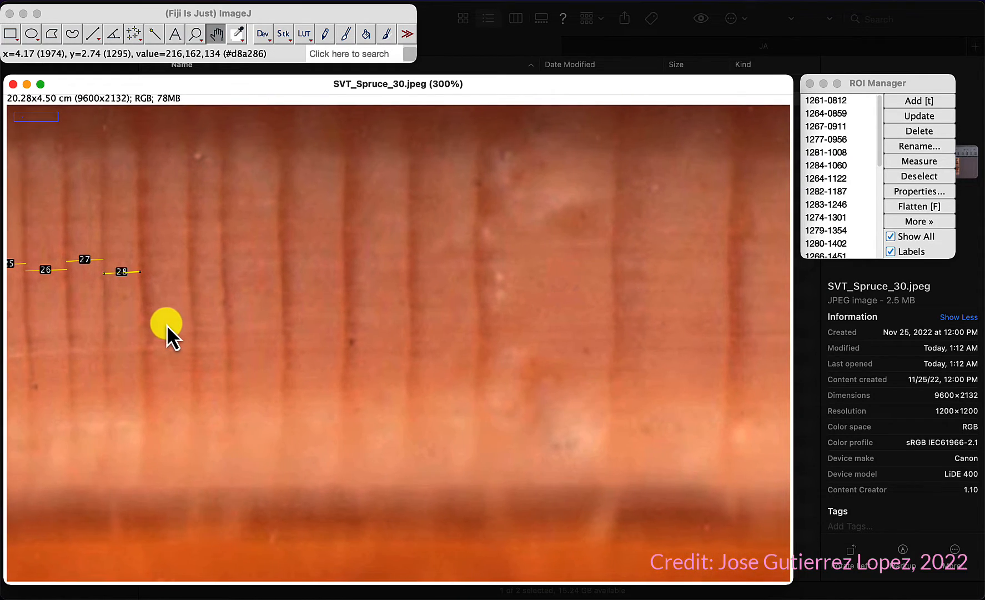
{"action": "mouse_move", "coordinate": [140, 279]}
{"action": "left_mouse_down"}
{"action": "mouse_move", "coordinate": [179, 280]}
{"action": "mouse_move", "coordinate": [126, 279]}
{"action": "left_mouse_up"}
{"action": "left_click", "coordinate": [92, 32]}
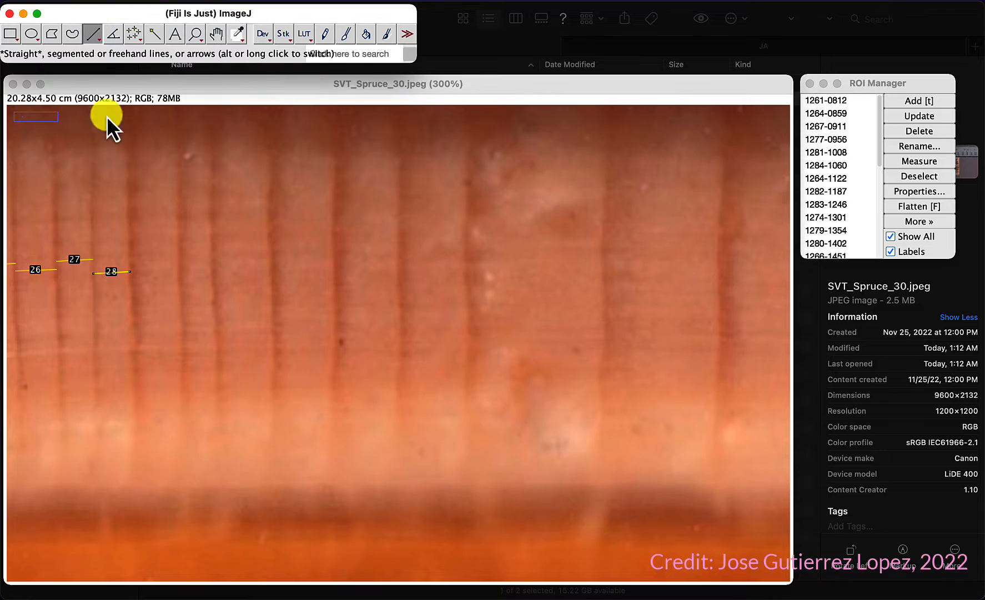
{"action": "left_click_drag", "start_coordinate": [130, 278], "coordinate": [174, 278]}
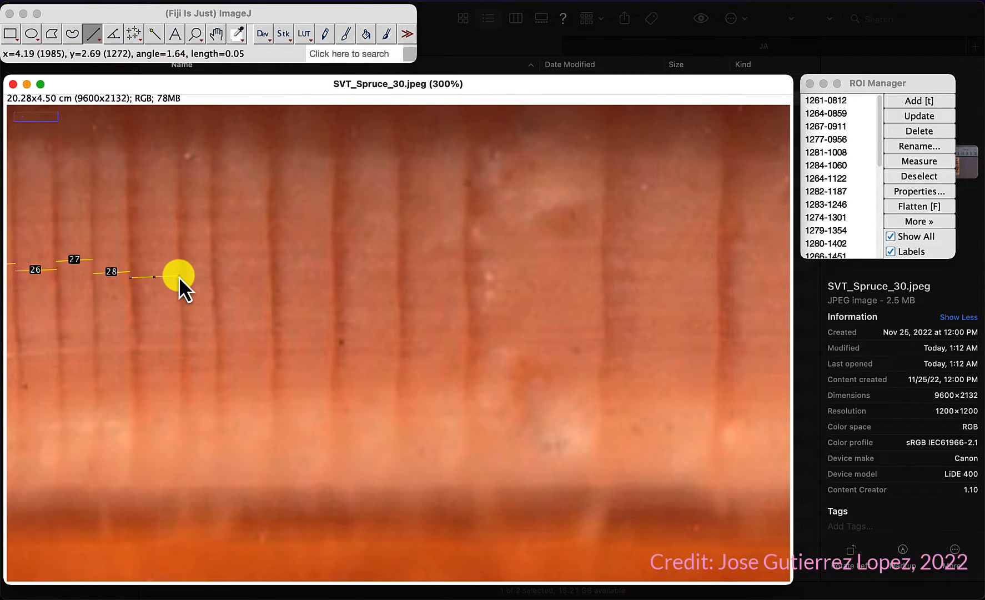
{"action": "key", "text": "t"}
{"action": "left_click_drag", "start_coordinate": [179, 267], "coordinate": [271, 253]}
{"action": "key", "text": "t"}
{"action": "key", "text": "t"}
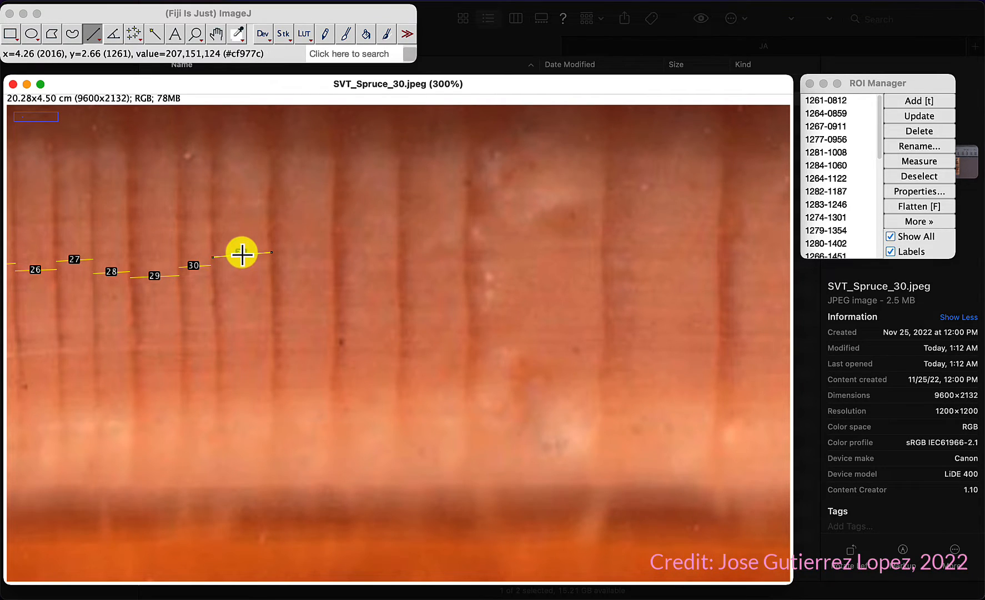
Step: Reposition the end point of the thirty-first ring's line so it runs level to the next ring boundary
{"action": "left_click", "coordinate": [255, 218]}
{"action": "left_click", "coordinate": [244, 261]}
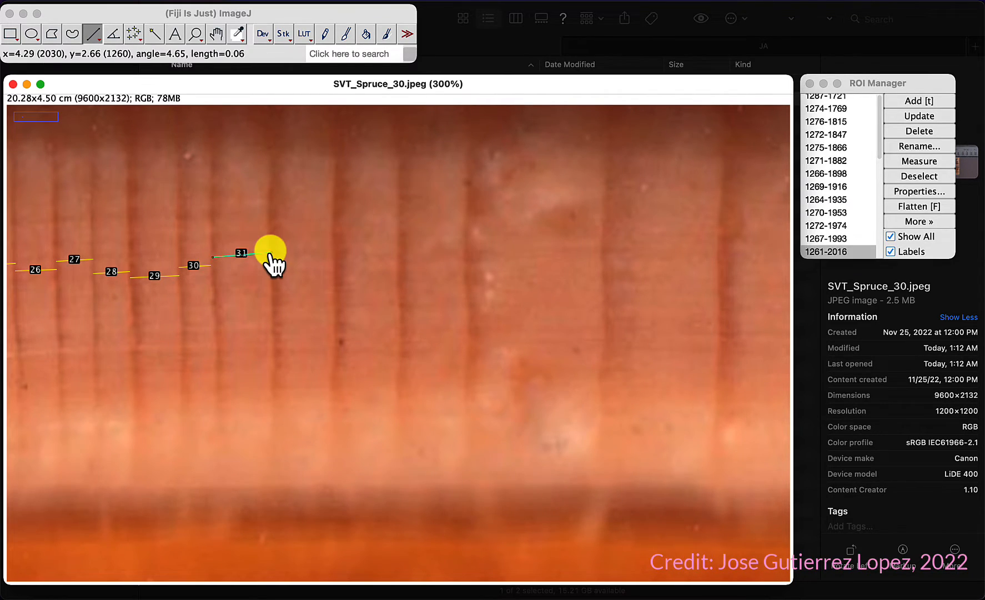
{"action": "left_click_drag", "start_coordinate": [270, 251], "coordinate": [270, 229]}
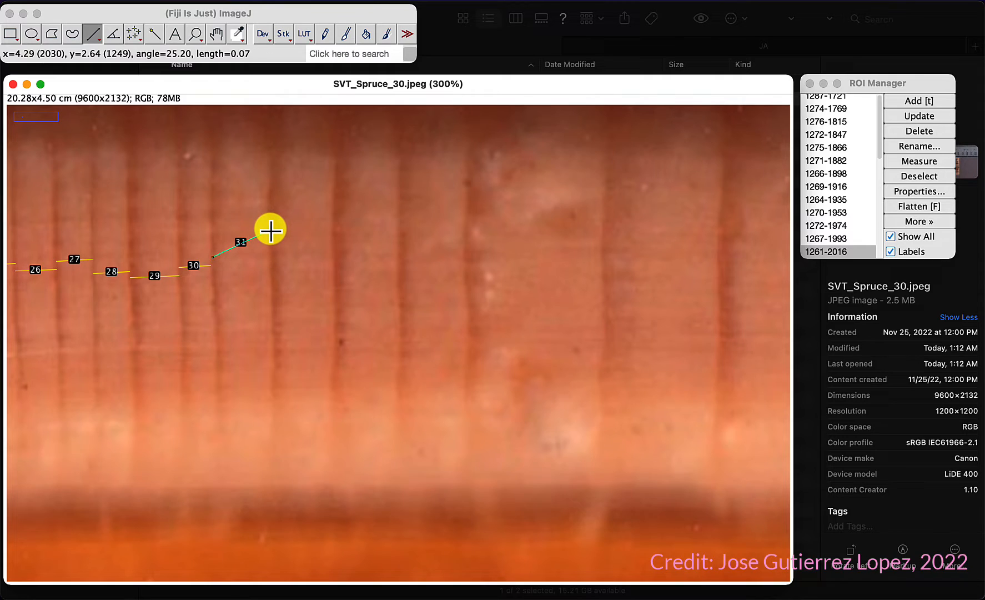
{"action": "left_click", "coordinate": [245, 302]}
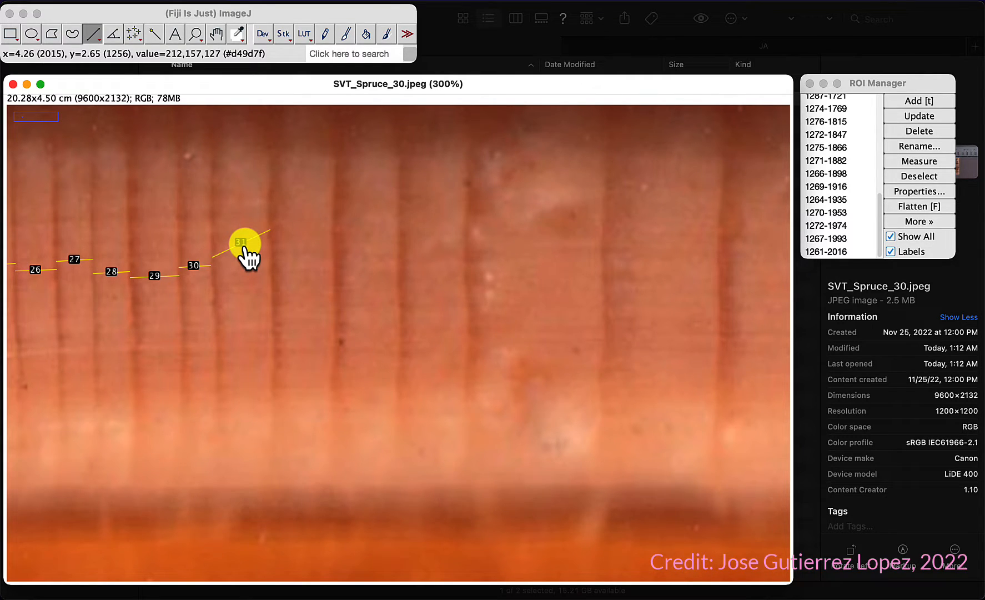
{"action": "key", "text": "plus"}
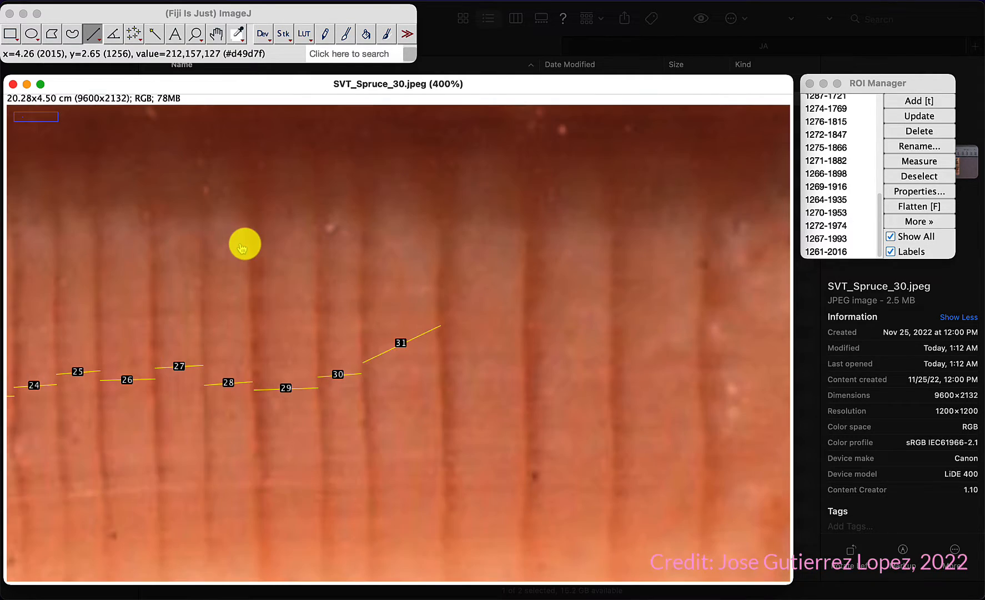
{"action": "left_click", "coordinate": [401, 346]}
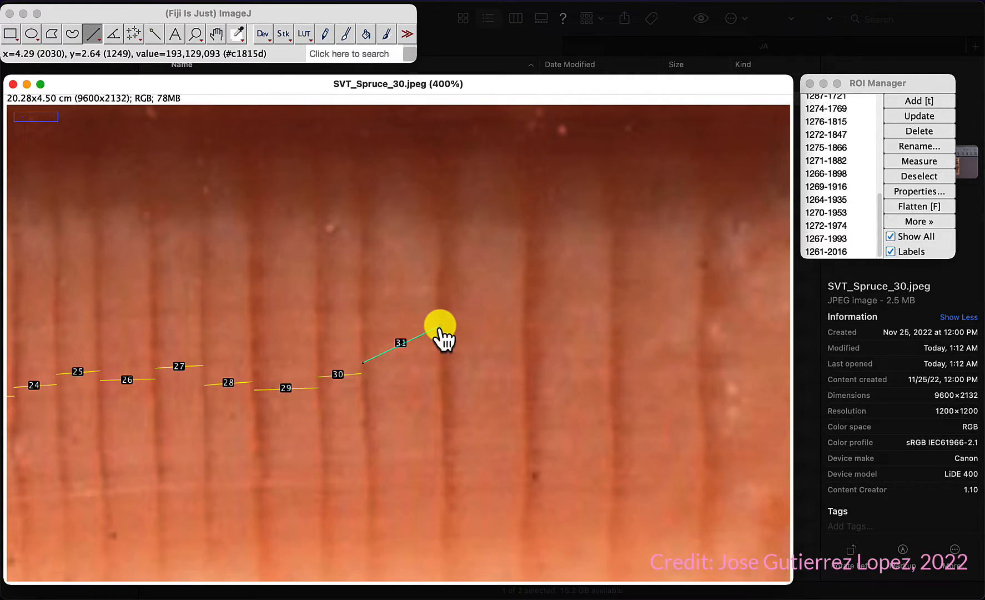
{"action": "left_click_drag", "start_coordinate": [440, 326], "coordinate": [439, 362]}
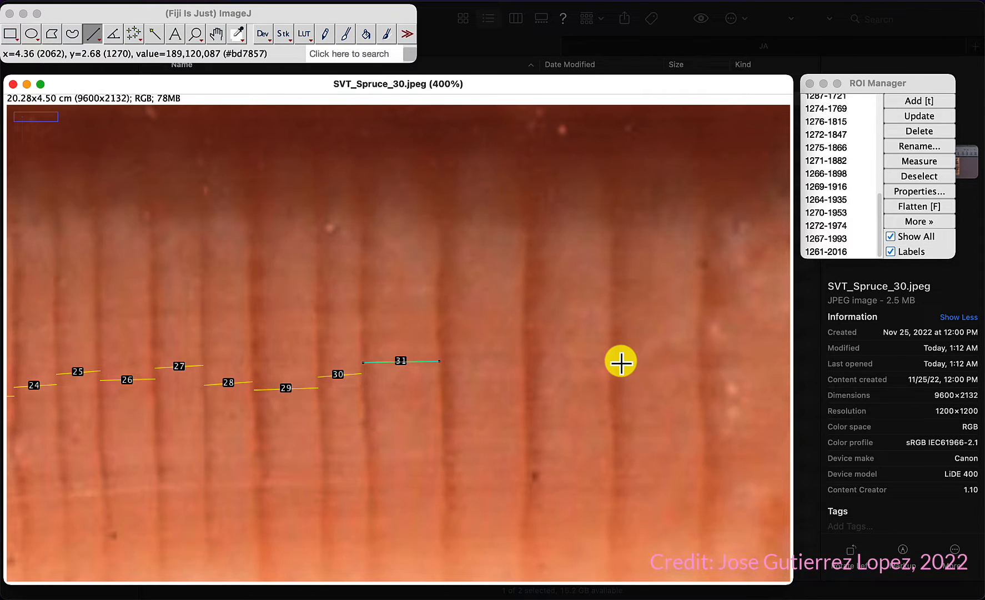
Step: Draw lines across the thirty-second to thirty-fourth rings, adding each to the ROI Manager
{"action": "left_click_drag", "start_coordinate": [440, 371], "coordinate": [522, 368]}
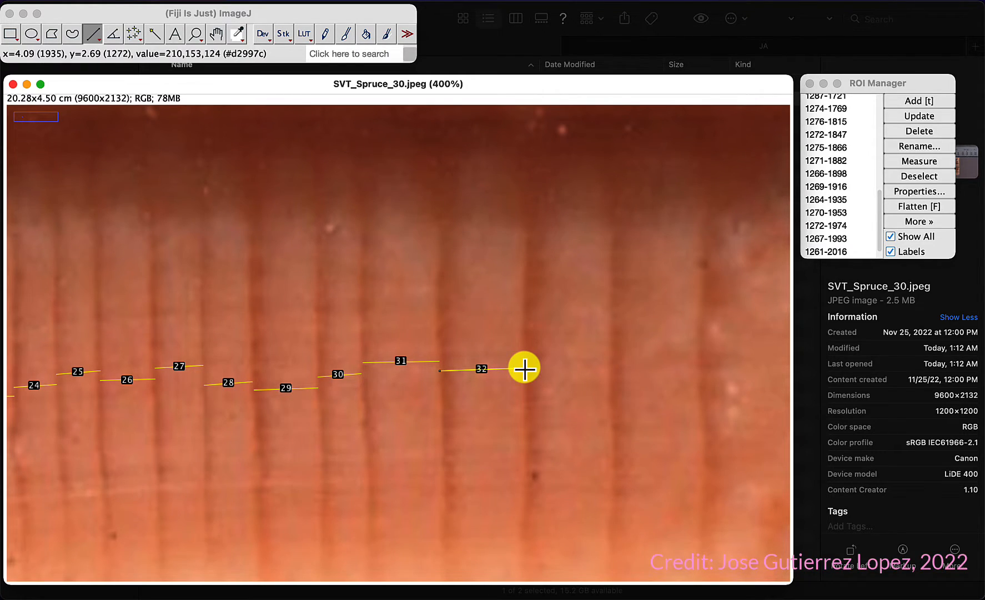
{"action": "left_click_drag", "start_coordinate": [524, 368], "coordinate": [539, 370]}
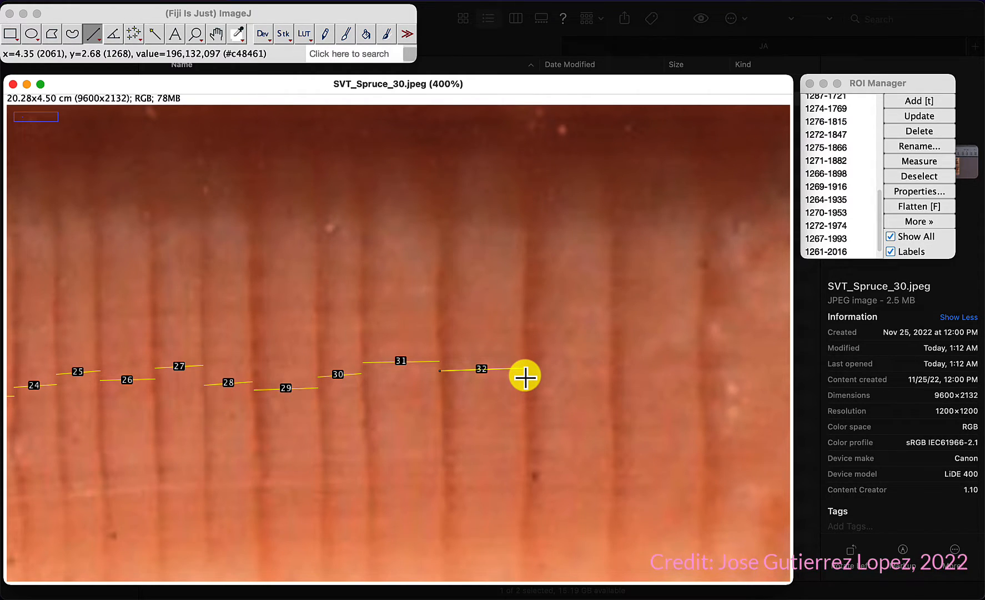
{"action": "left_click_drag", "start_coordinate": [525, 376], "coordinate": [698, 363]}
{"action": "key", "text": "t"}
Step: Draw lines across the thirty-fifth and thirty-sixth rings, adding each to the ROI Manager
{"action": "key", "text": "minus"}
{"action": "key", "text": "minus"}
{"action": "key", "text": "minus"}
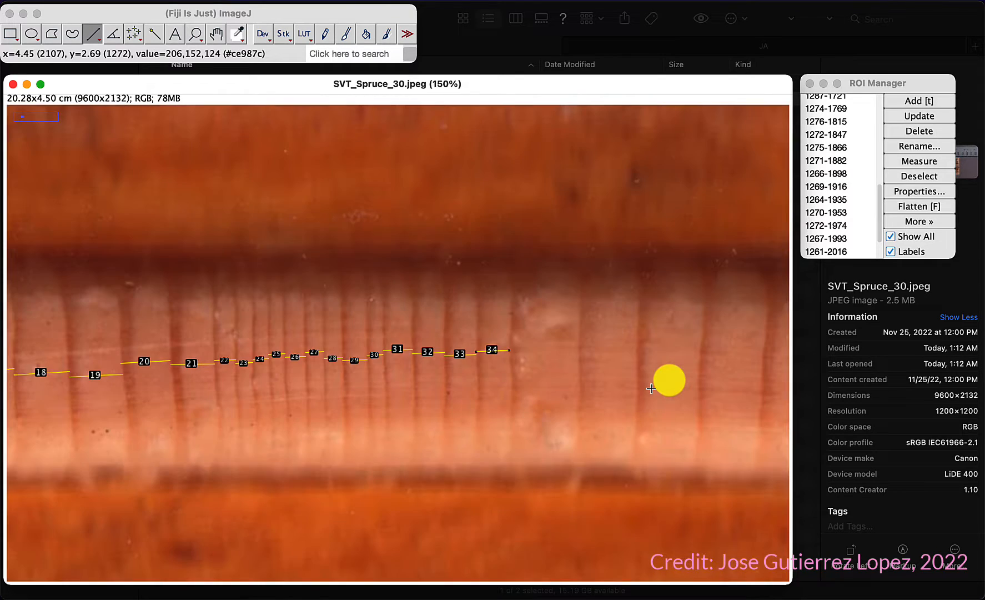
{"action": "key", "text": "minus"}
{"action": "key", "text": "minus"}
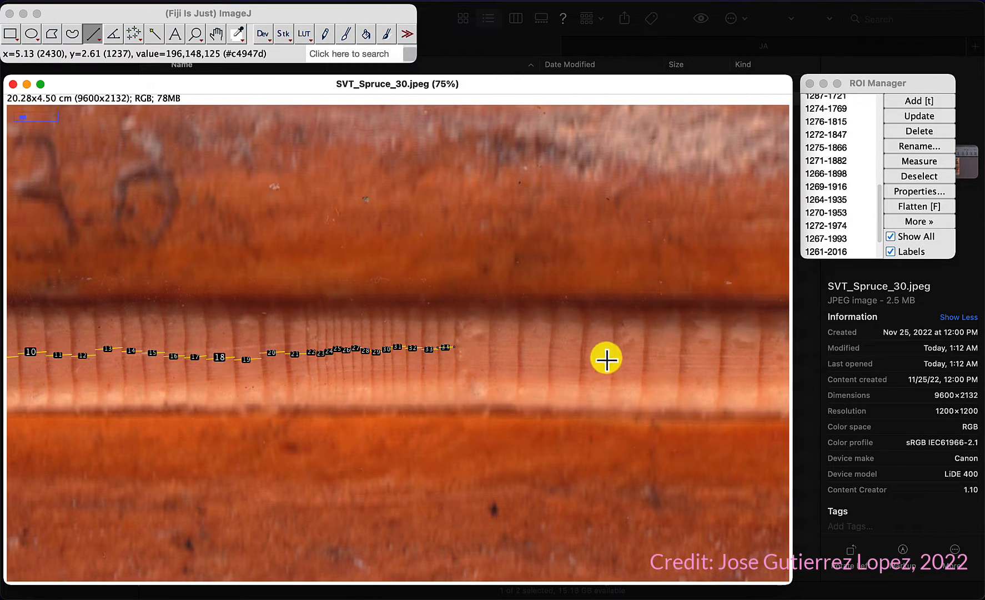
{"action": "key", "text": "plus"}
{"action": "key", "text": "plus"}
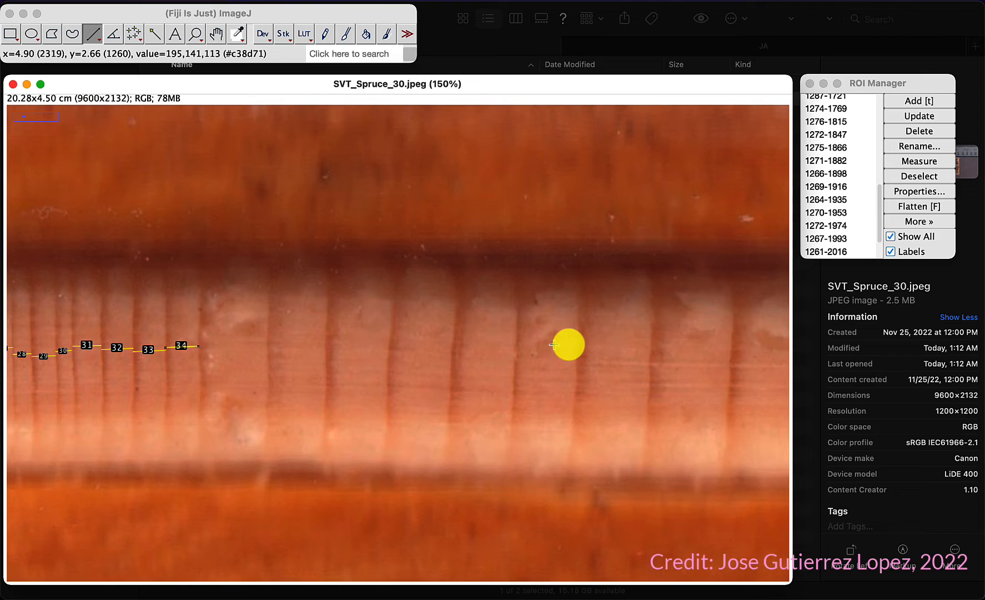
{"action": "key", "text": "plus"}
{"action": "key", "text": "plus"}
{"action": "key", "text": "plus"}
{"action": "key", "text": "minus"}
{"action": "key", "text": "minus"}
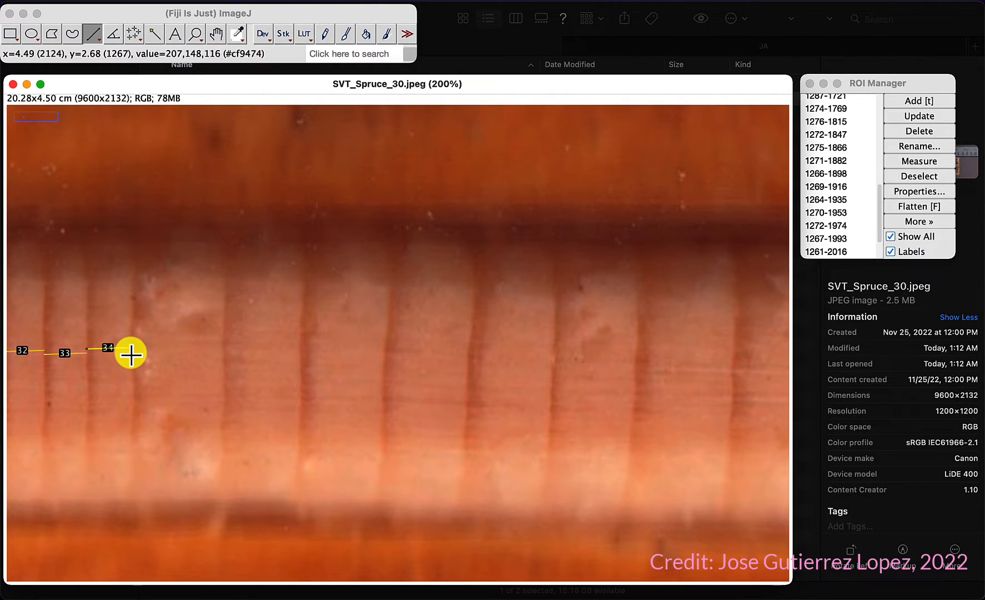
{"action": "left_click_drag", "start_coordinate": [131, 354], "coordinate": [224, 350]}
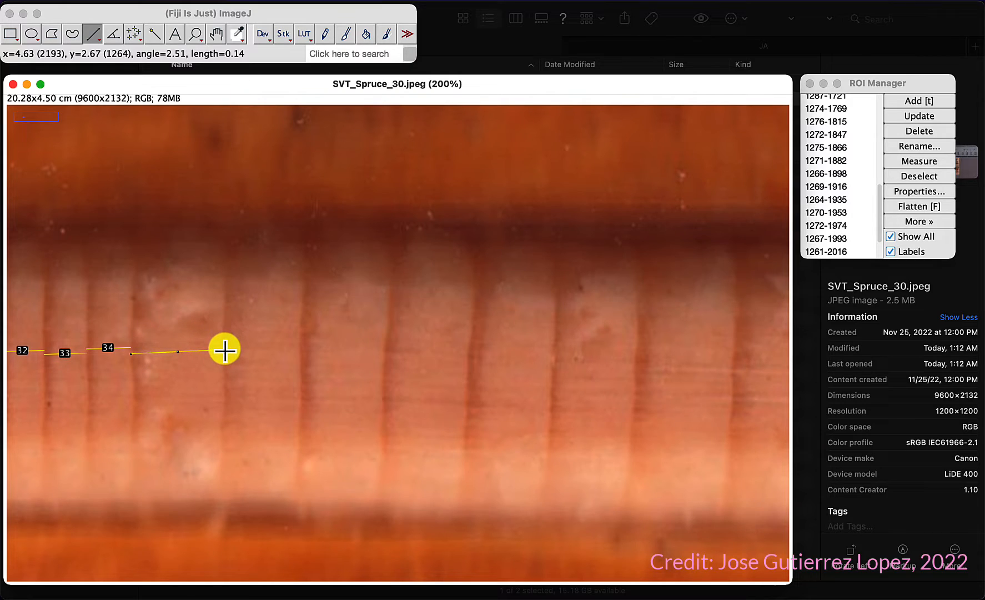
{"action": "key", "text": "t"}
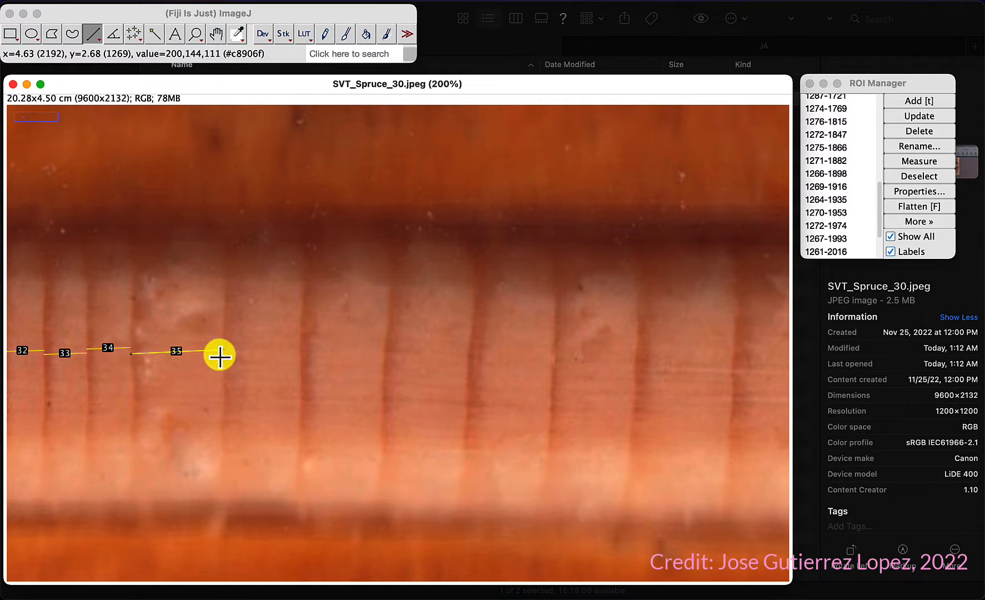
{"action": "left_click", "coordinate": [223, 355]}
{"action": "left_click_drag", "start_coordinate": [223, 354], "coordinate": [384, 362]}
{"action": "key", "text": "t"}
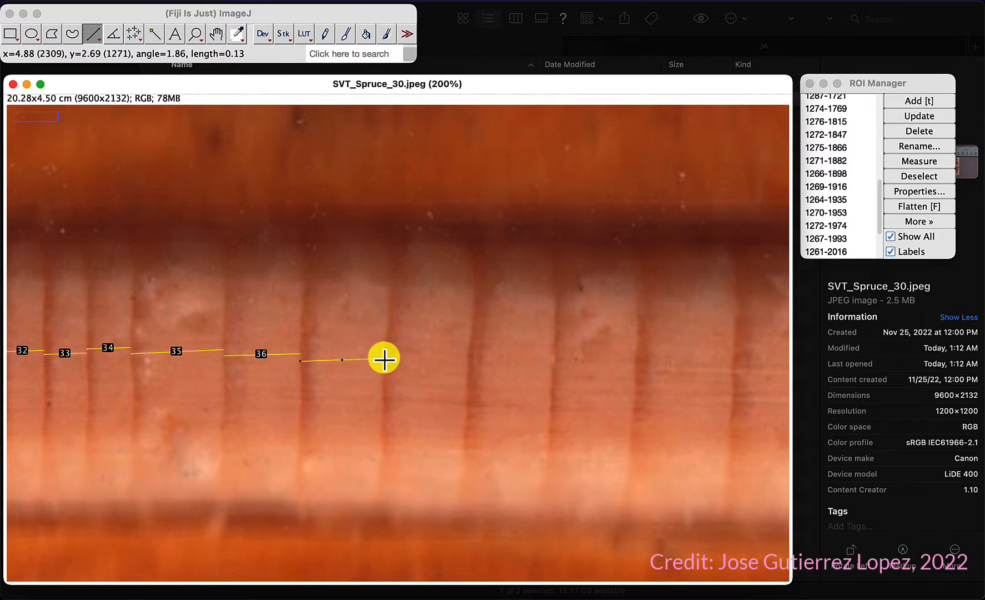
Step: Draw lines across the thirty-seventh to forty-first rings, adding each to the ROI Manager
{"action": "key", "text": "t"}
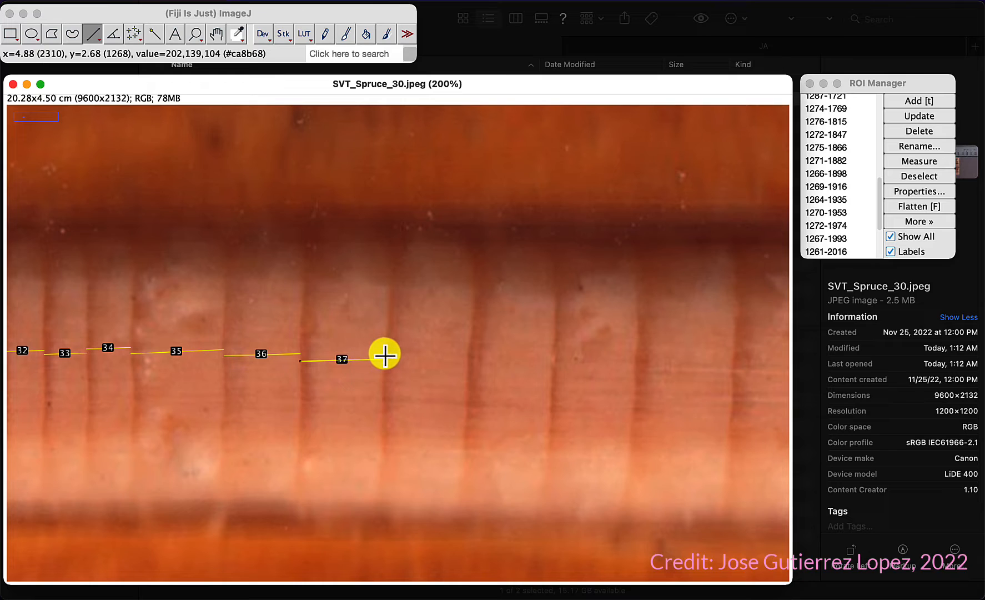
{"action": "left_click_drag", "start_coordinate": [385, 354], "coordinate": [733, 365]}
{"action": "key", "text": "t"}
{"action": "key", "text": "t"}
{"action": "key", "text": "t"}
{"action": "key", "text": "t"}
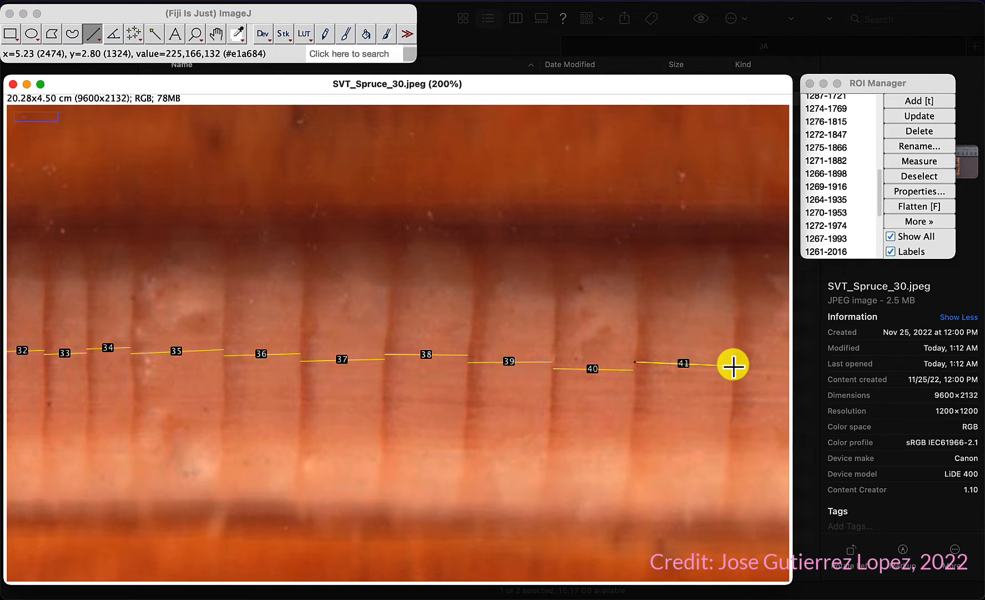
Step: Pan further along the core and draw a line across the forty-second ring, adding it to the ROI Manager
{"action": "left_click", "coordinate": [218, 35]}
{"action": "left_click_drag", "start_coordinate": [639, 392], "coordinate": [39, 305]}
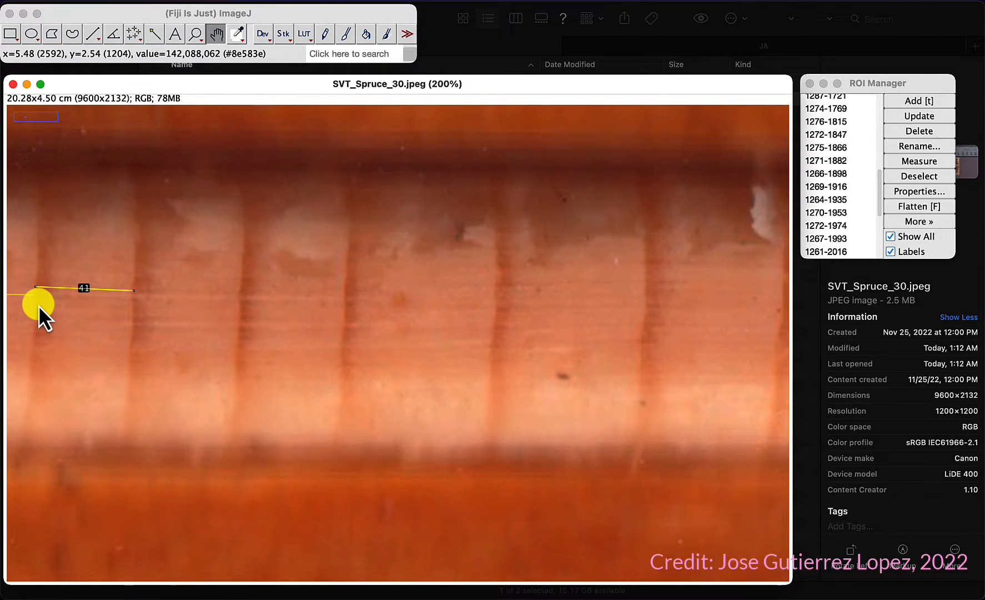
{"action": "left_click", "coordinate": [94, 34]}
{"action": "left_click", "coordinate": [83, 292]}
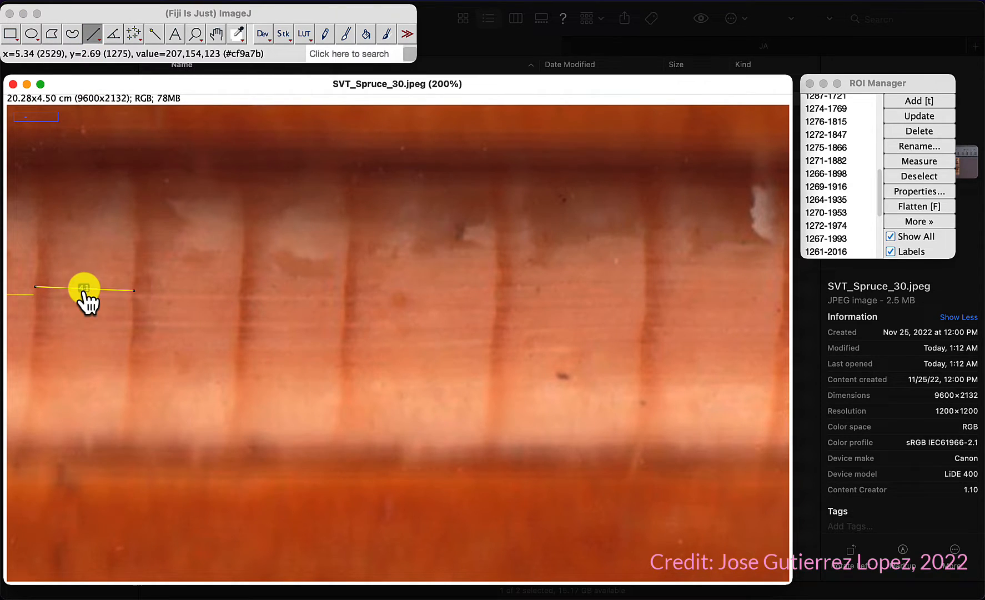
{"action": "key", "text": "t"}
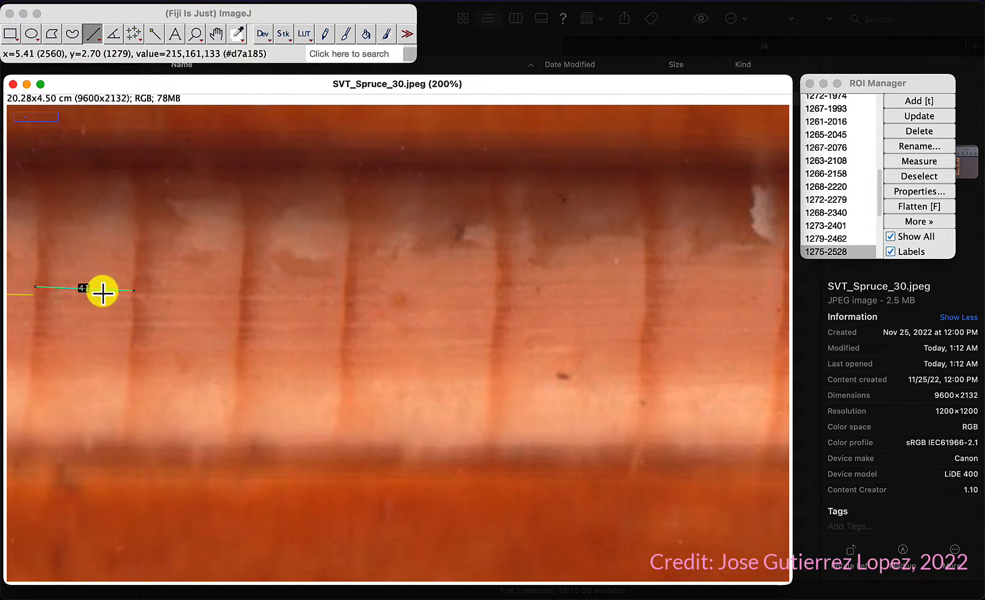
{"action": "left_click", "coordinate": [132, 290]}
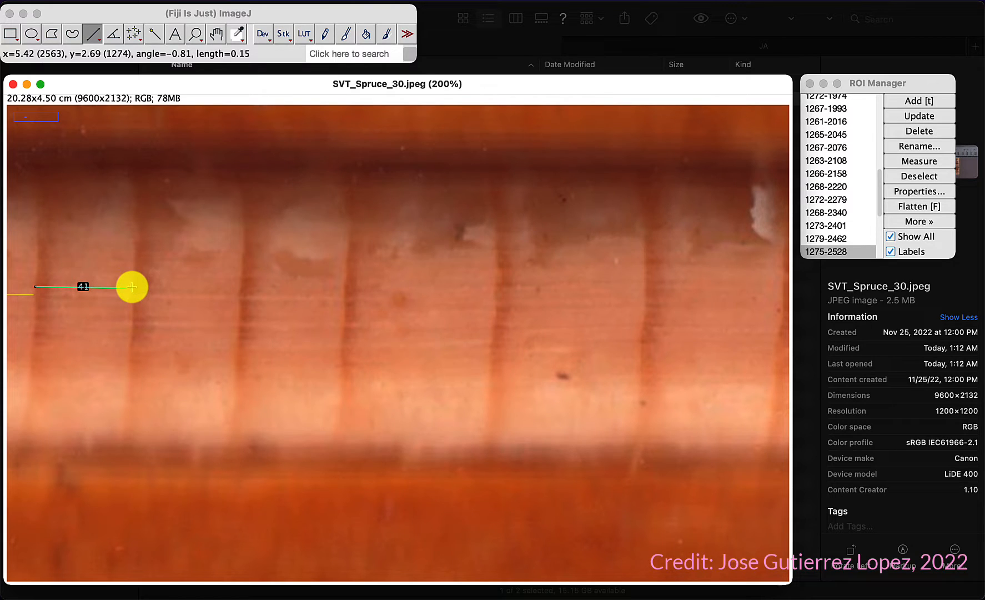
{"action": "left_click_drag", "start_coordinate": [133, 300], "coordinate": [241, 302]}
{"action": "key", "text": "t"}
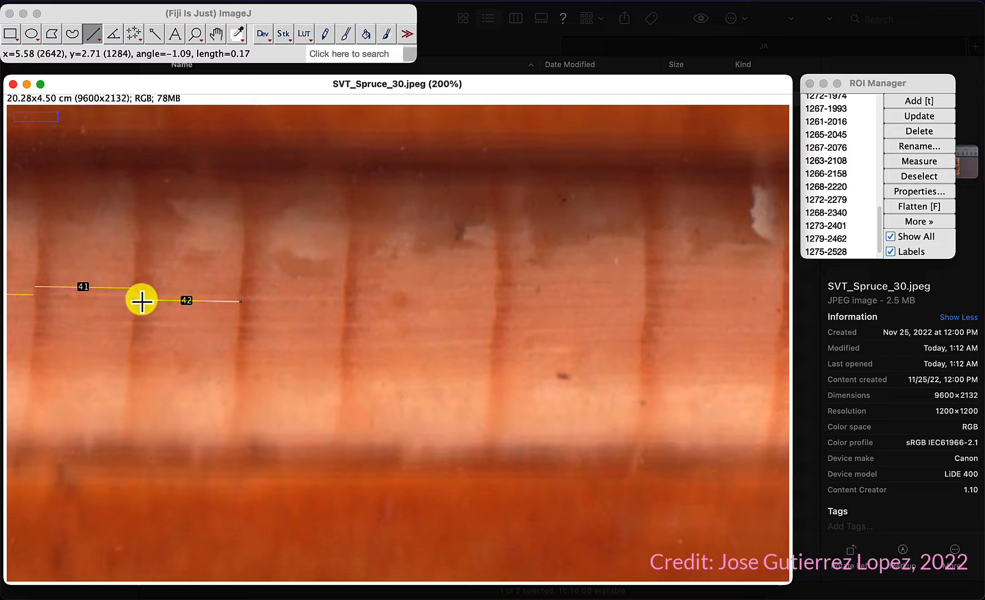
Step: Draw lines across the forty-third to forty-fifth rings, adding each to the ROI Manager
{"action": "left_click_drag", "start_coordinate": [241, 309], "coordinate": [645, 297]}
{"action": "key", "text": "t"}
{"action": "key", "text": "t"}
{"action": "key", "text": "t"}
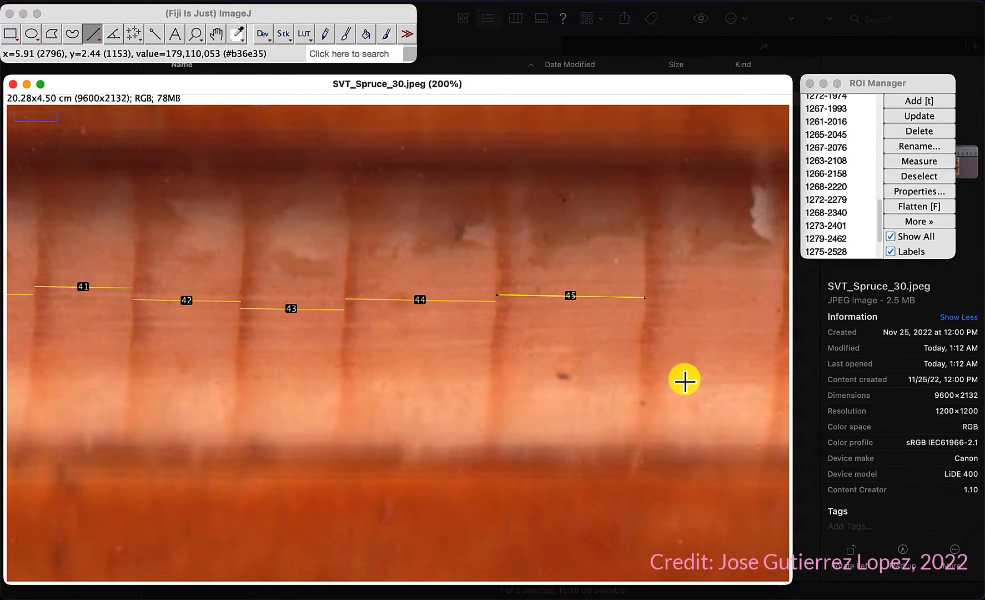
Step: Draw lines across the forty-sixth to fifty-third rings, adding each to the ROI Manager
{"action": "key", "text": "minus"}
{"action": "key", "text": "minus"}
{"action": "key", "text": "minus"}
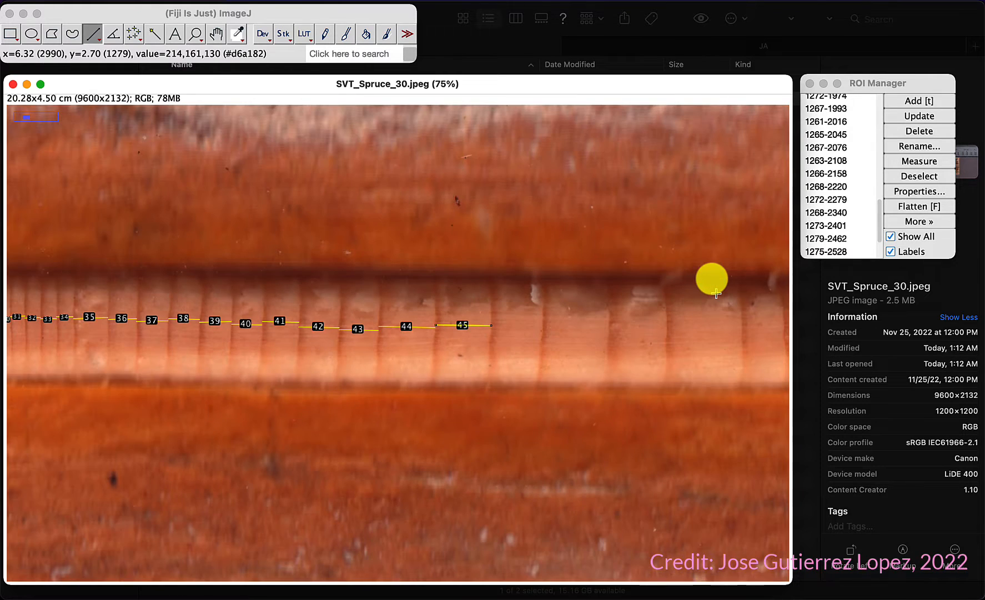
{"action": "key", "text": "plus"}
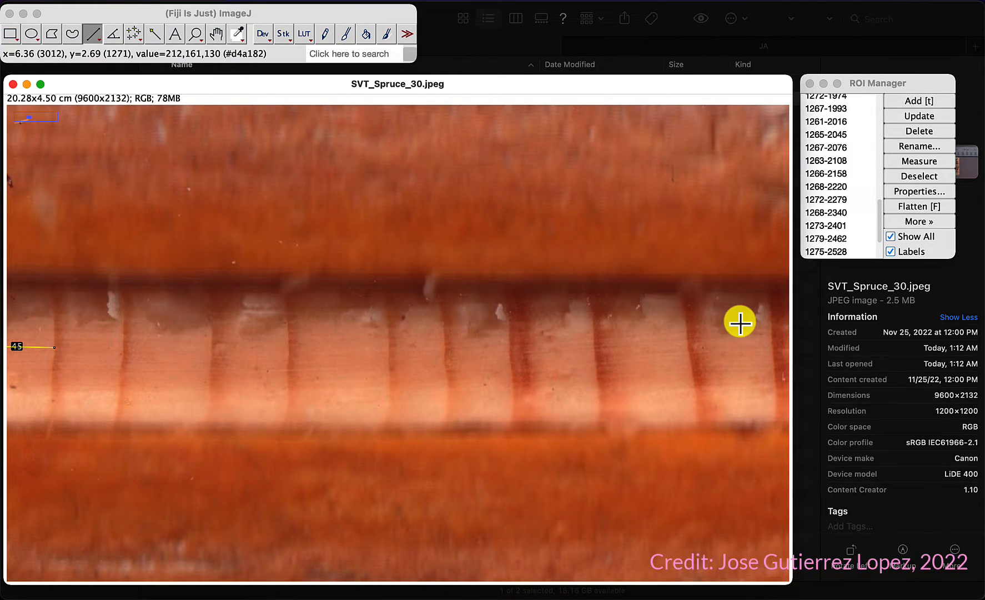
{"action": "left_click_drag", "start_coordinate": [54, 342], "coordinate": [688, 352]}
{"action": "key", "text": "t"}
{"action": "key", "text": "t"}
{"action": "key", "text": "t"}
{"action": "key", "text": "t"}
{"action": "key", "text": "t"}
{"action": "key", "text": "t"}
{"action": "key", "text": "t"}
{"action": "key", "text": "t"}
{"action": "scroll", "coordinate": [711, 395], "scroll_direction": "down", "scroll_amount": 3}
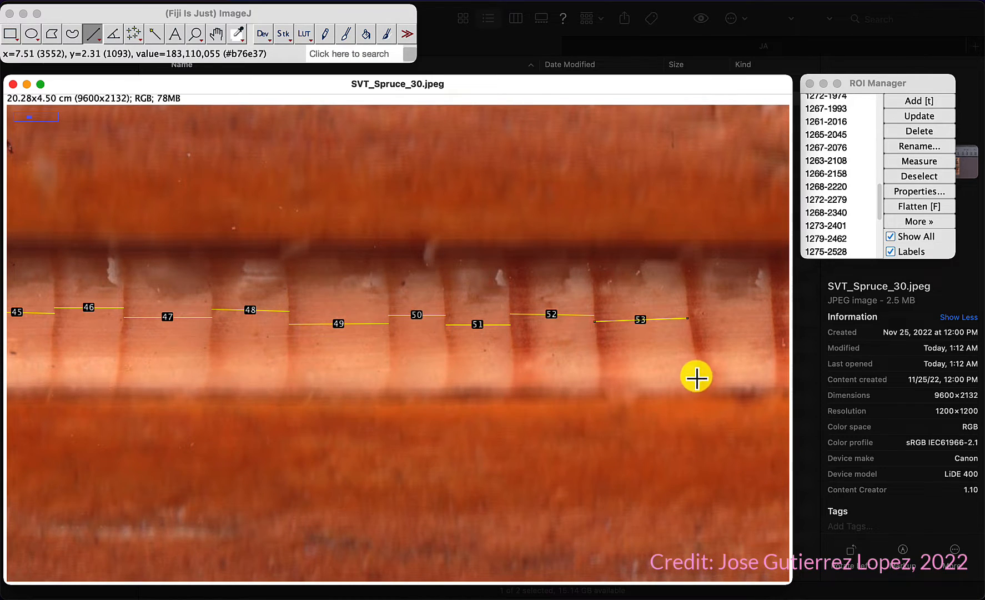
Step: Draw lines across the fifty-fourth to fifty-eighth rings, adding each to the ROI Manager
{"action": "key", "text": "minus"}
{"action": "key", "text": "minus"}
{"action": "key", "text": "minus"}
{"action": "key", "text": "minus"}
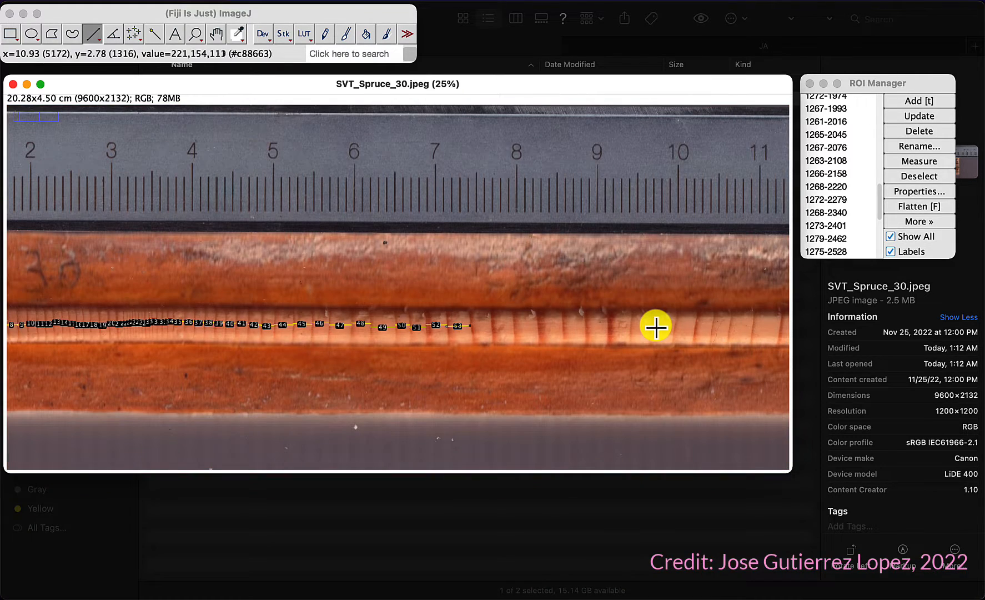
{"action": "key", "text": "plus"}
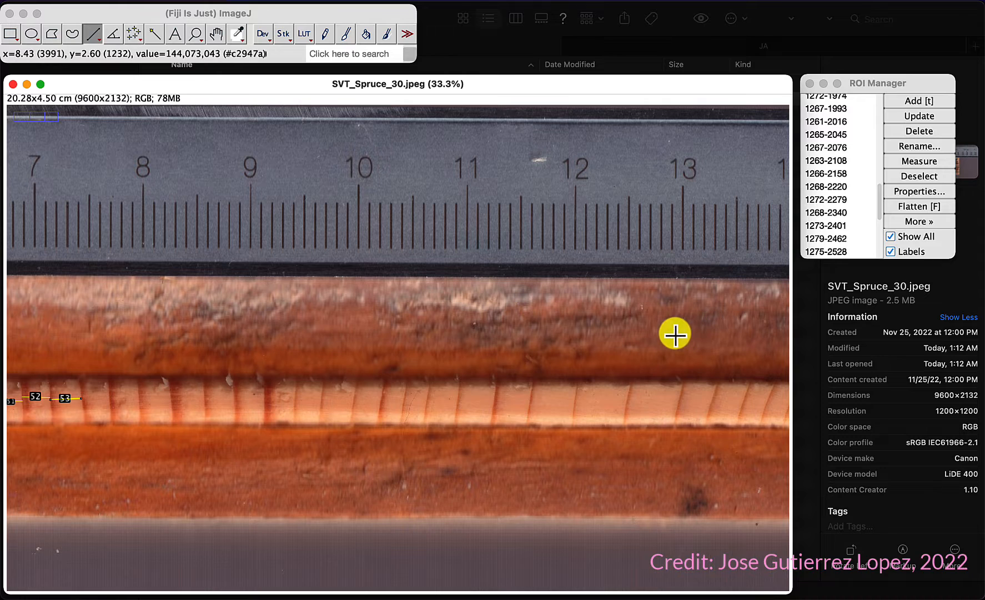
{"action": "left_click", "coordinate": [150, 409]}
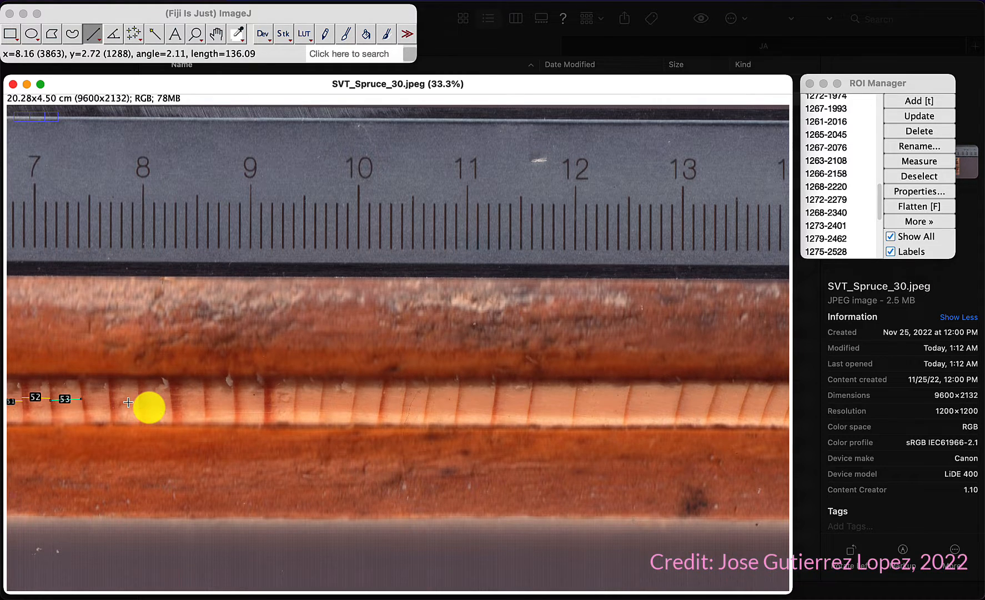
{"action": "key", "text": "plus"}
{"action": "key", "text": "plus"}
{"action": "key", "text": "plus"}
{"action": "key", "text": "plus"}
{"action": "key", "text": "plus"}
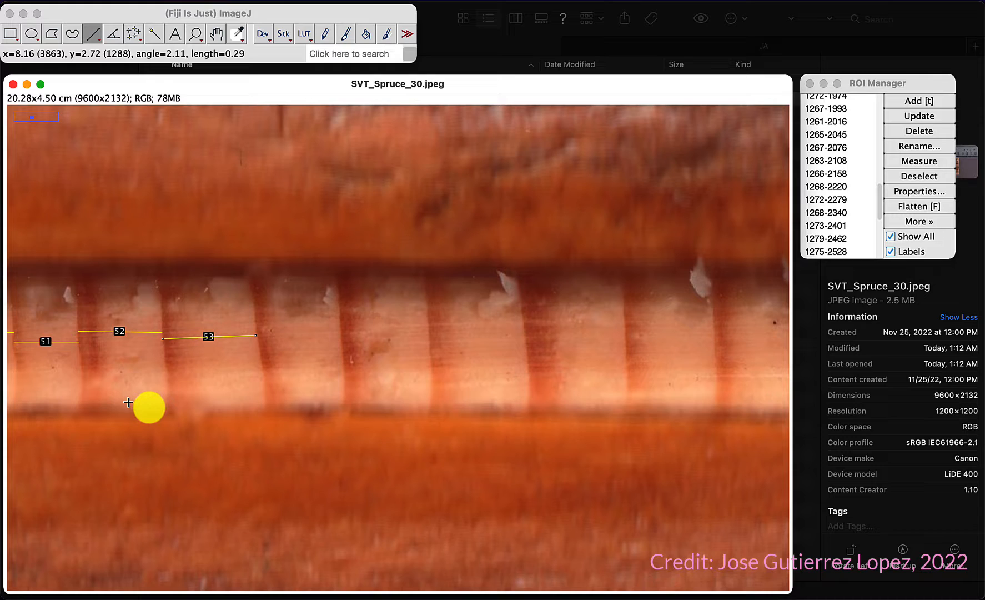
{"action": "left_click", "coordinate": [259, 343]}
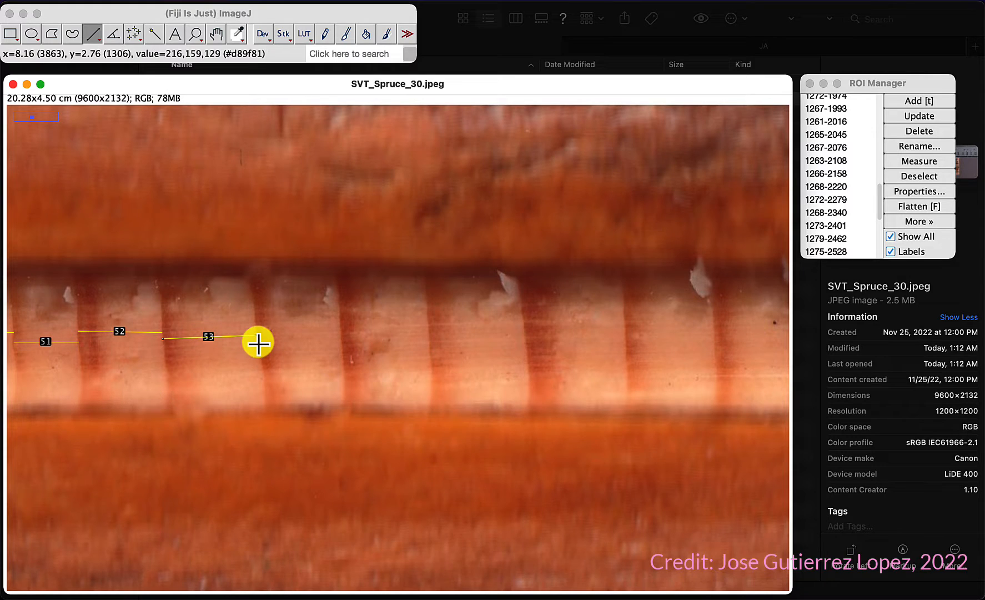
{"action": "mouse_move", "coordinate": [259, 343]}
{"action": "left_mouse_down"}
{"action": "mouse_move", "coordinate": [404, 348]}
{"action": "mouse_move", "coordinate": [435, 344]}
{"action": "mouse_move", "coordinate": [429, 337]}
{"action": "mouse_move", "coordinate": [519, 332]}
{"action": "mouse_move", "coordinate": [624, 343]}
{"action": "left_mouse_up"}
{"action": "key", "text": "t"}
{"action": "key", "text": "t"}
{"action": "key", "text": "t"}
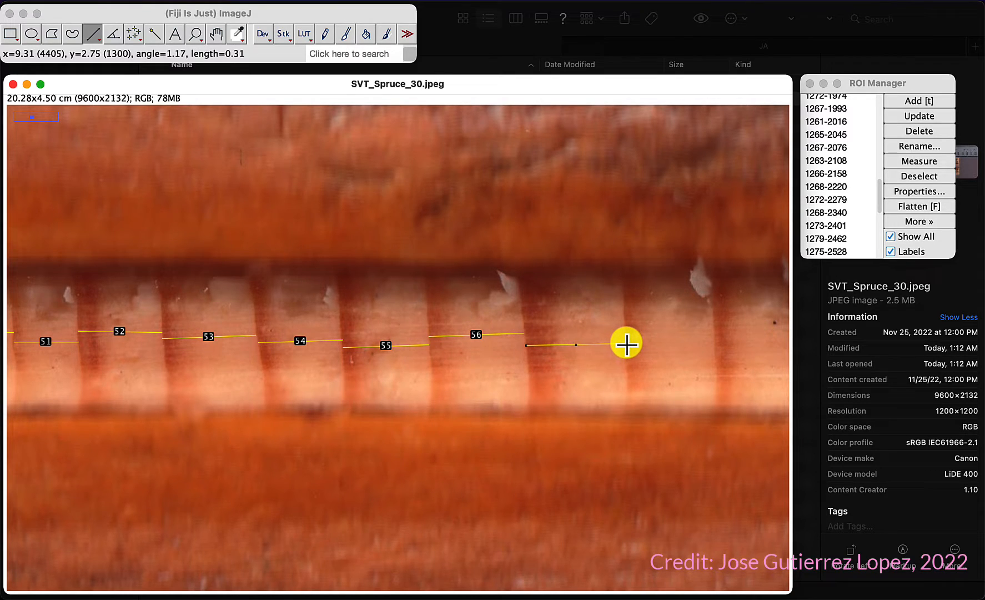
{"action": "key", "text": "t"}
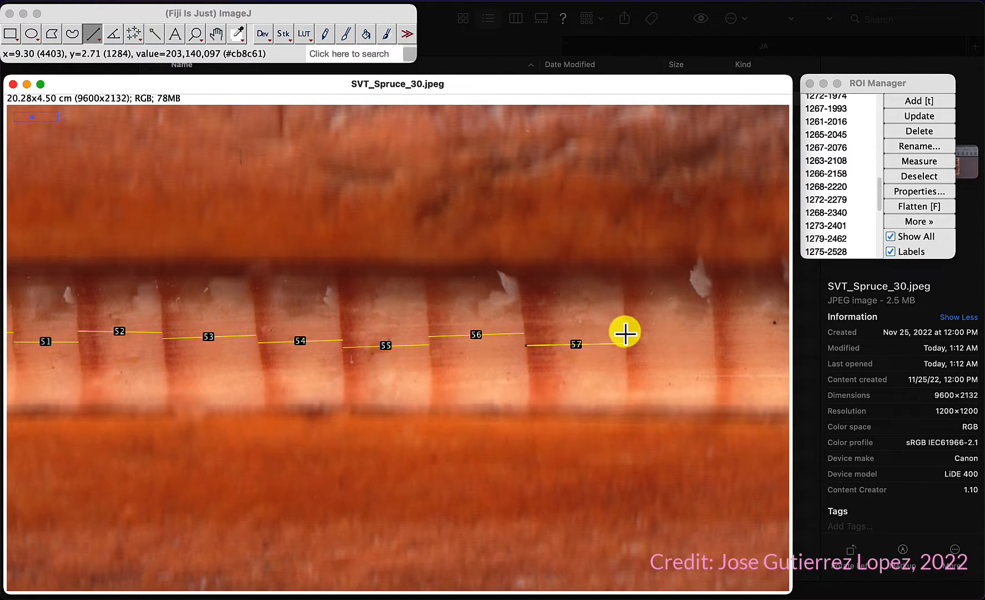
{"action": "left_click_drag", "start_coordinate": [625, 332], "coordinate": [715, 332]}
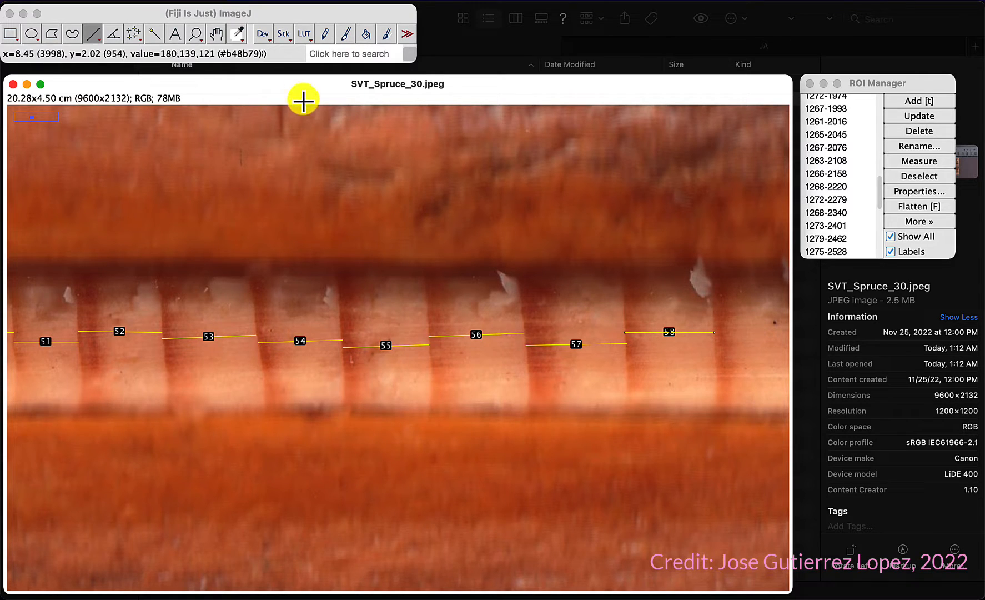
Step: Pan further along the core and draw lines across the fifty-ninth to sixty-second rings, adding each to the ROI Manager
{"action": "left_click", "coordinate": [216, 34]}
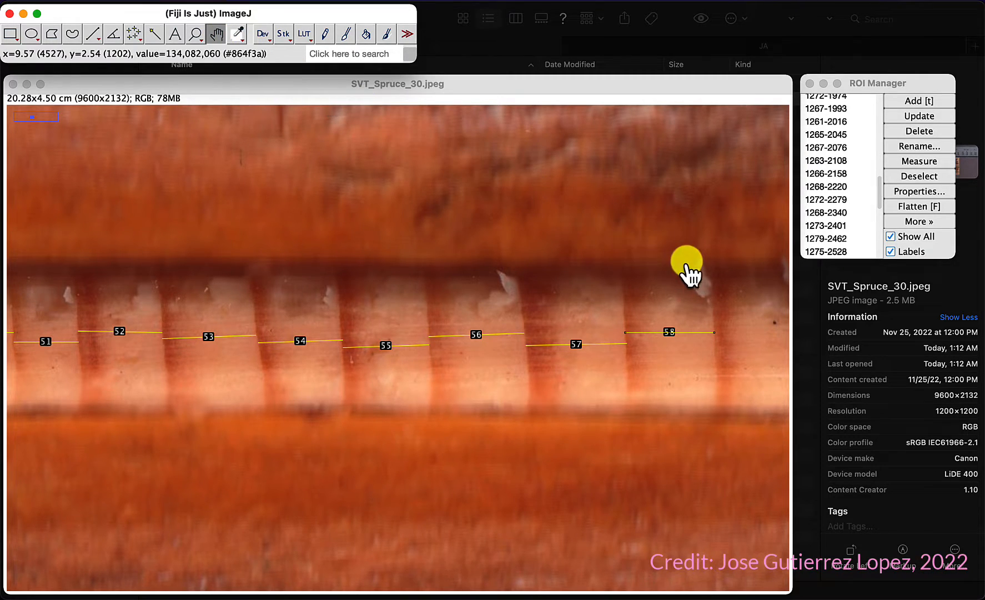
{"action": "left_click", "coordinate": [710, 281]}
{"action": "left_click_drag", "start_coordinate": [710, 282], "coordinate": [121, 231]}
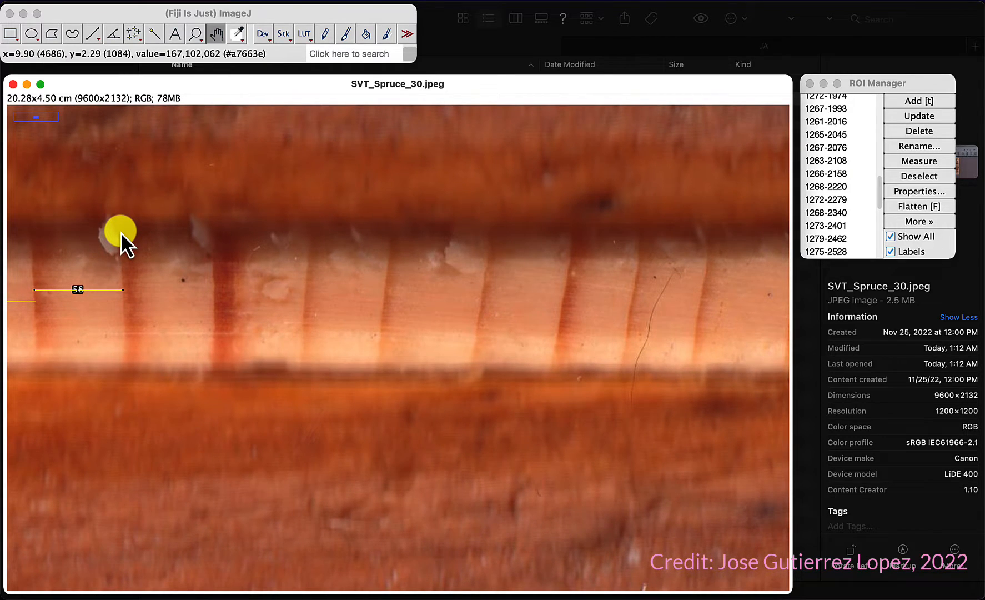
{"action": "left_click", "coordinate": [96, 35]}
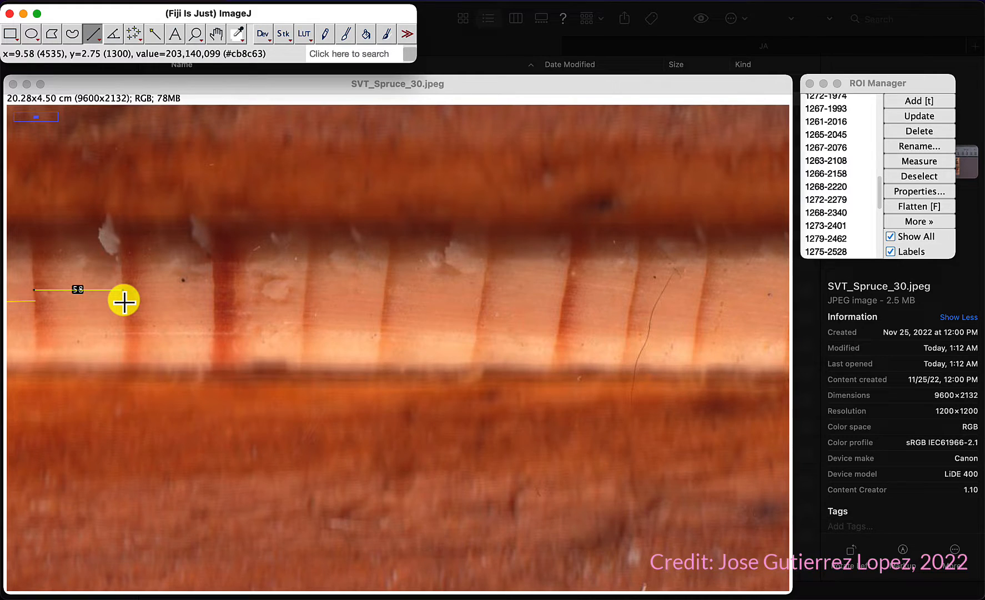
{"action": "left_click_drag", "start_coordinate": [124, 300], "coordinate": [223, 296]}
{"action": "key", "text": "t"}
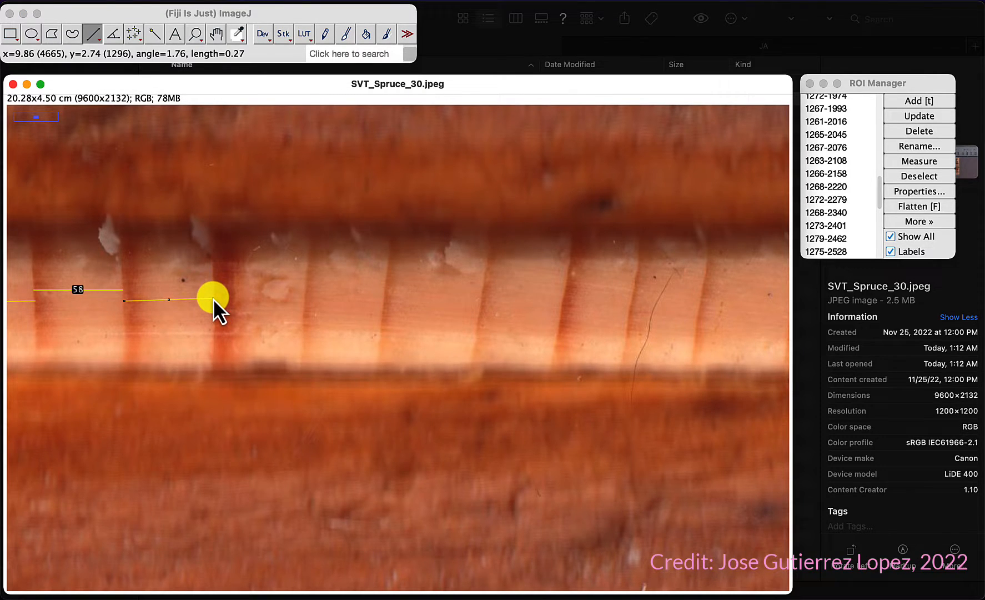
{"action": "left_click_drag", "start_coordinate": [215, 308], "coordinate": [481, 302]}
{"action": "key", "text": "t"}
{"action": "key", "text": "t"}
{"action": "key", "text": "t"}
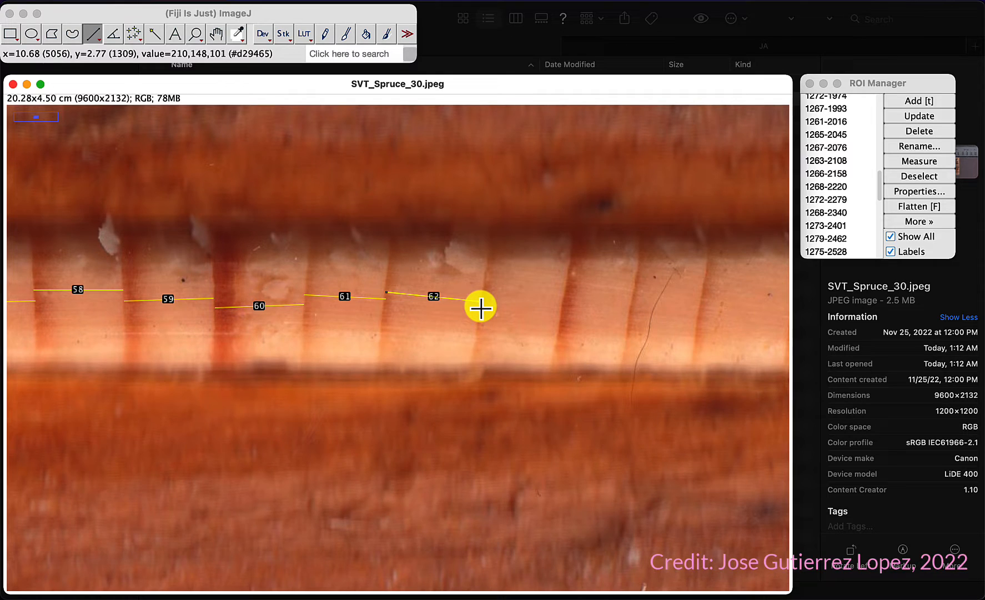
Step: Draw lines across the sixty-third to sixty-fifth rings, adding each to the ROI Manager
{"action": "left_click_drag", "start_coordinate": [481, 307], "coordinate": [698, 317]}
{"action": "key", "text": "t"}
{"action": "key", "text": "t"}
{"action": "key", "text": "t"}
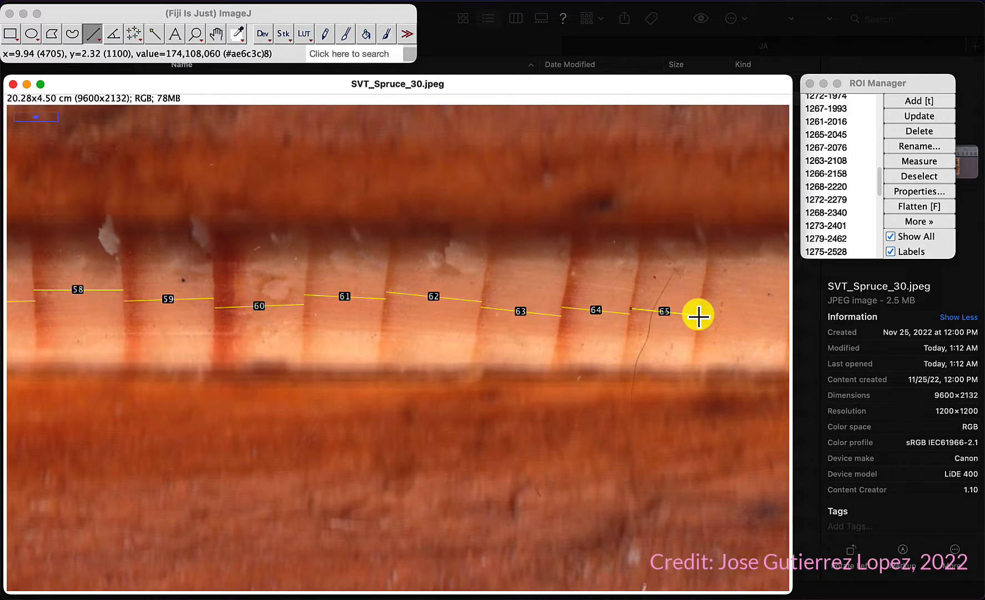
Step: Pan along the core, draw lines across the sixty-sixth and sixty-seventh rings adding each, and adjust the latter's end point
{"action": "left_click", "coordinate": [211, 33]}
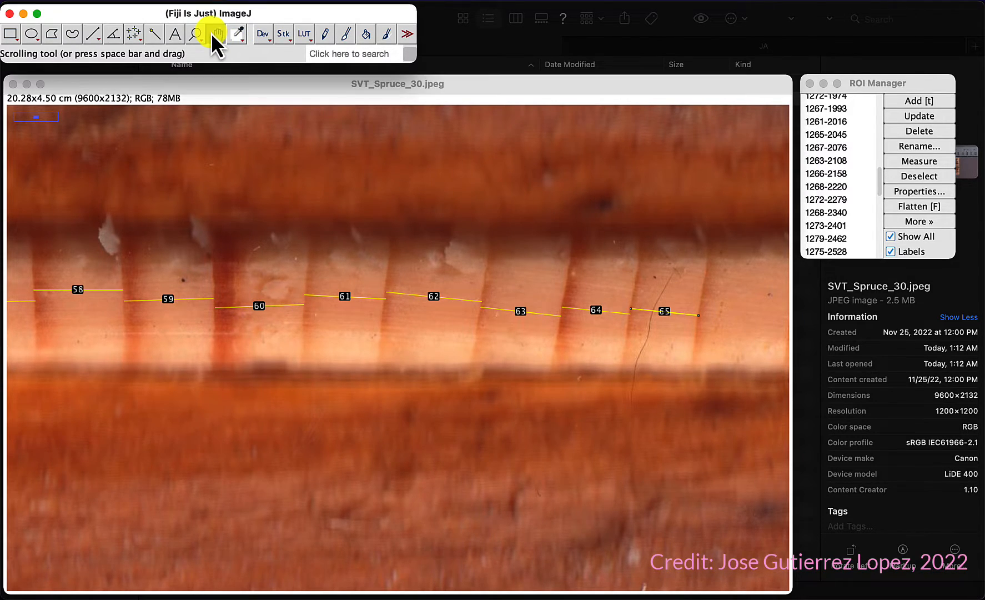
{"action": "left_click_drag", "start_coordinate": [678, 268], "coordinate": [97, 230]}
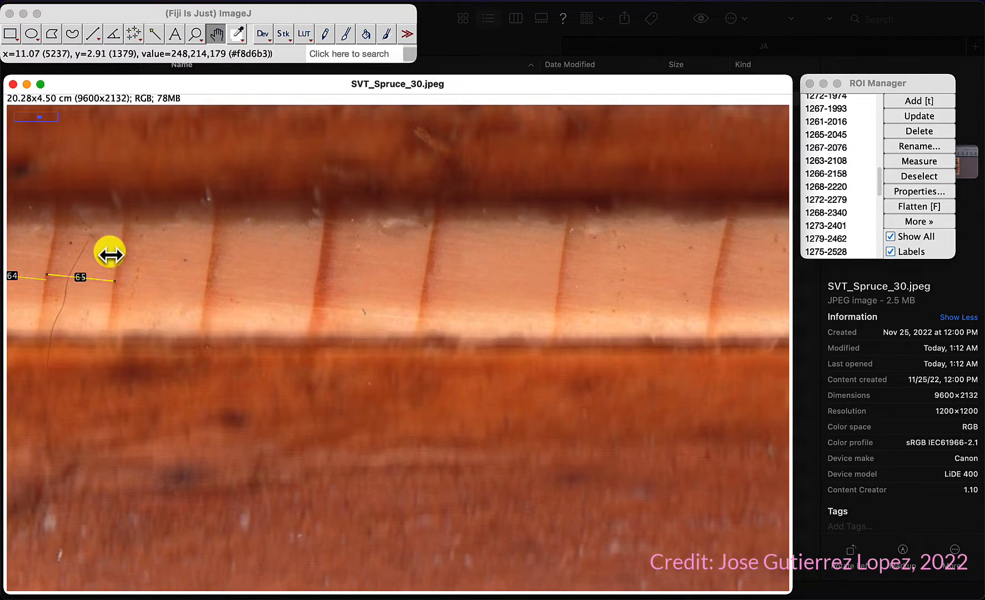
{"action": "left_click", "coordinate": [93, 33]}
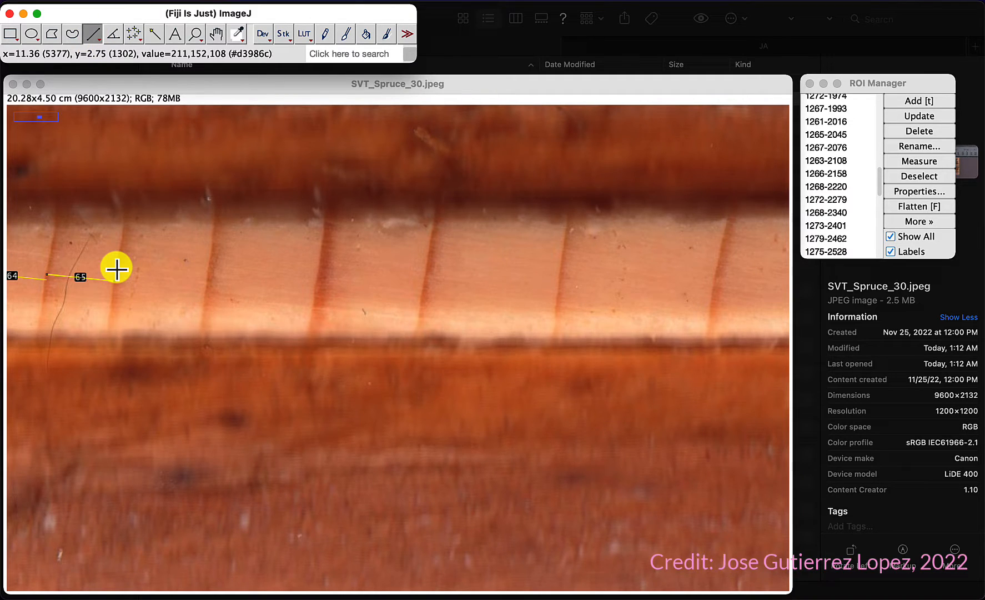
{"action": "left_click_drag", "start_coordinate": [117, 269], "coordinate": [208, 277]}
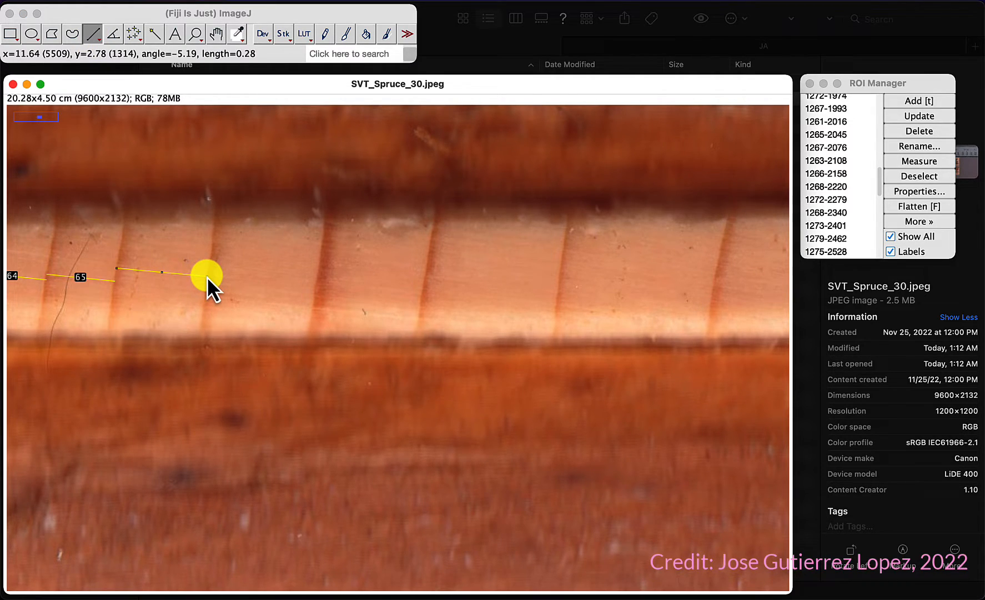
{"action": "key", "text": "t"}
{"action": "key", "text": "t"}
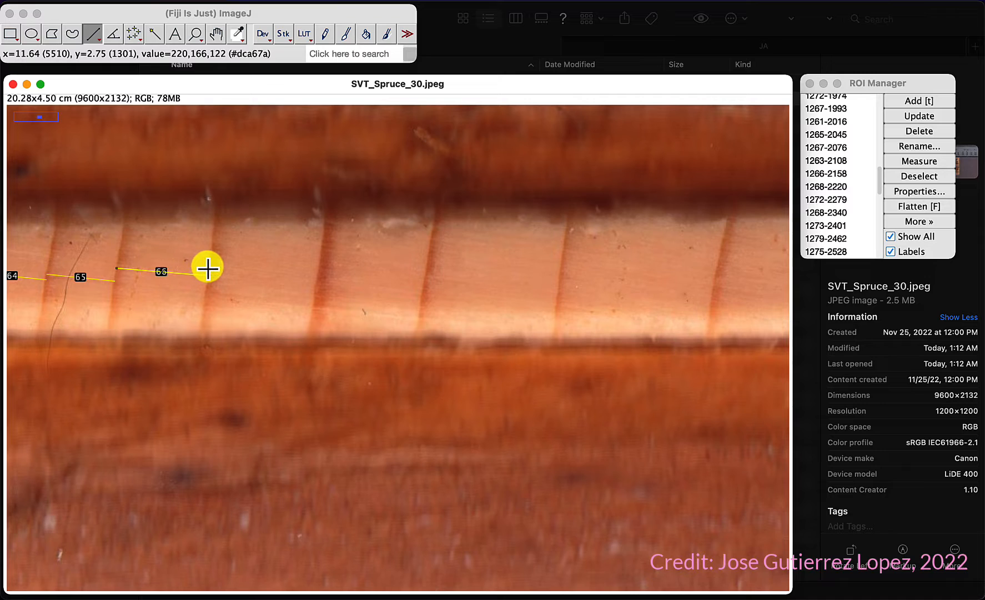
{"action": "left_click_drag", "start_coordinate": [208, 267], "coordinate": [315, 283]}
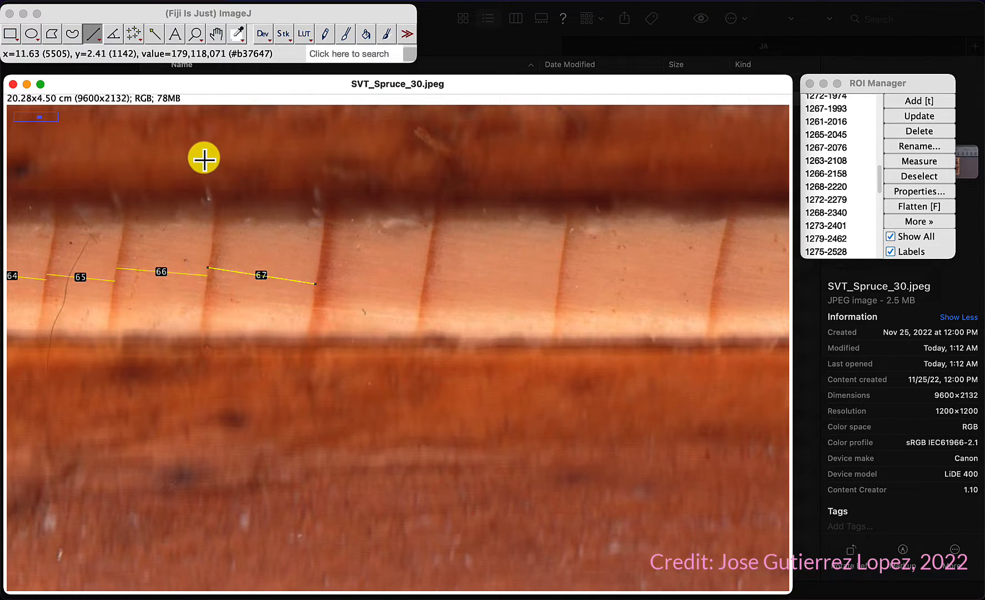
{"action": "key", "text": "t"}
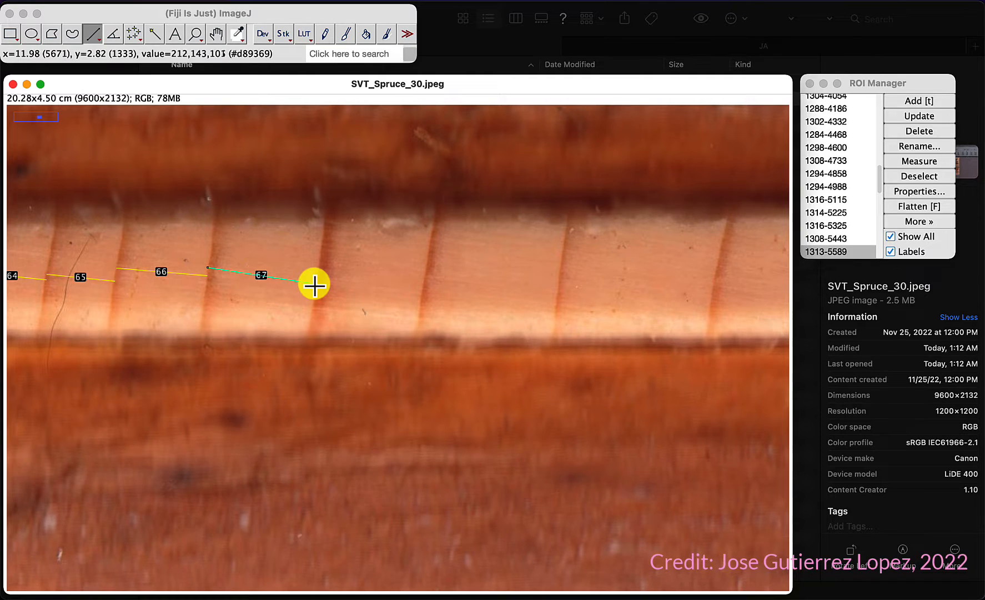
{"action": "left_click_drag", "start_coordinate": [315, 285], "coordinate": [317, 277]}
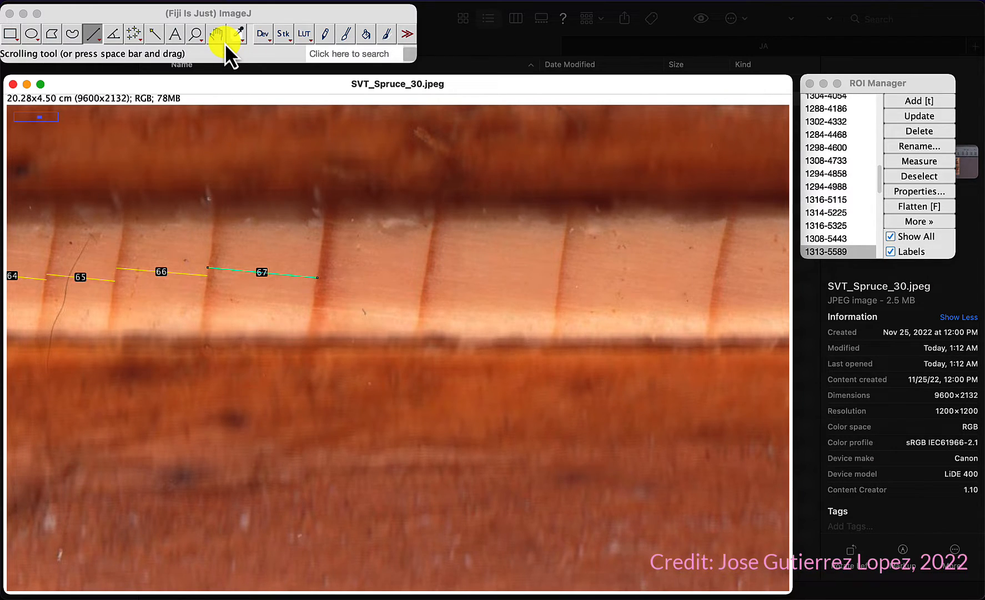
Step: Draw lines across the sixty-eighth to seventieth rings, adding each to the ROI Manager
{"action": "mouse_move", "coordinate": [319, 269]}
{"action": "left_mouse_down"}
{"action": "mouse_move", "coordinate": [654, 289]}
{"action": "mouse_move", "coordinate": [720, 305]}
{"action": "mouse_move", "coordinate": [711, 302]}
{"action": "left_mouse_up"}
{"action": "key", "text": "t"}
{"action": "key", "text": "t"}
{"action": "key", "text": "t"}
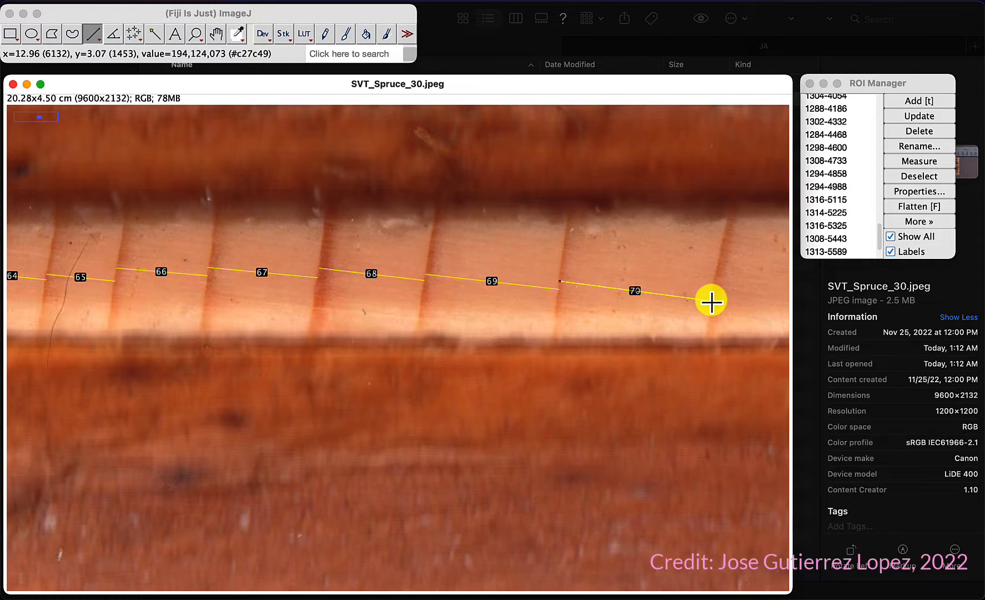
{"action": "left_click", "coordinate": [216, 33]}
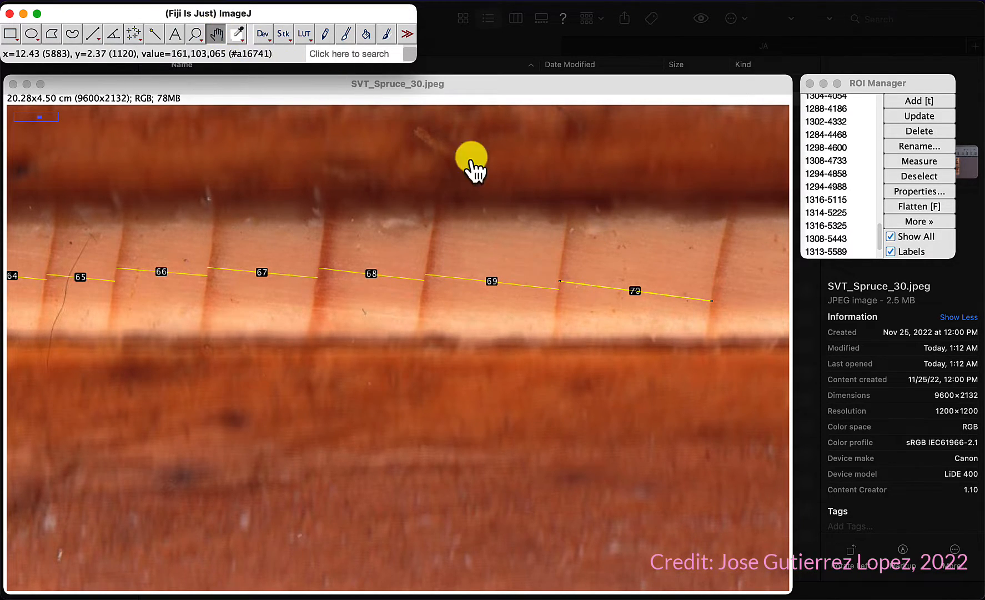
Step: Pan along the core and draw lines across the seventy-first to seventy-sixth rings, adding each to the ROI Manager
{"action": "left_click_drag", "start_coordinate": [672, 267], "coordinate": [61, 204]}
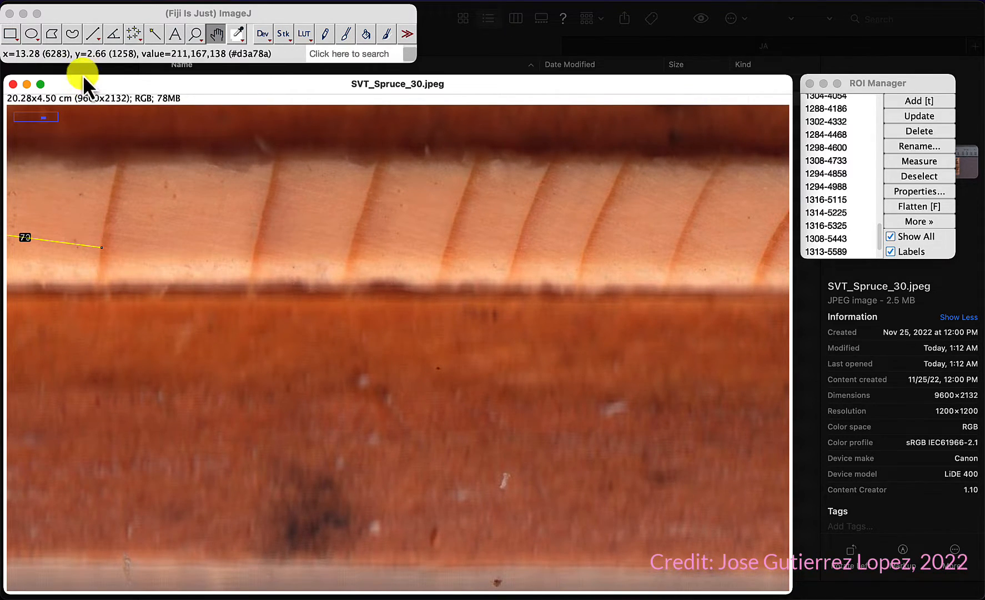
{"action": "left_click", "coordinate": [91, 29]}
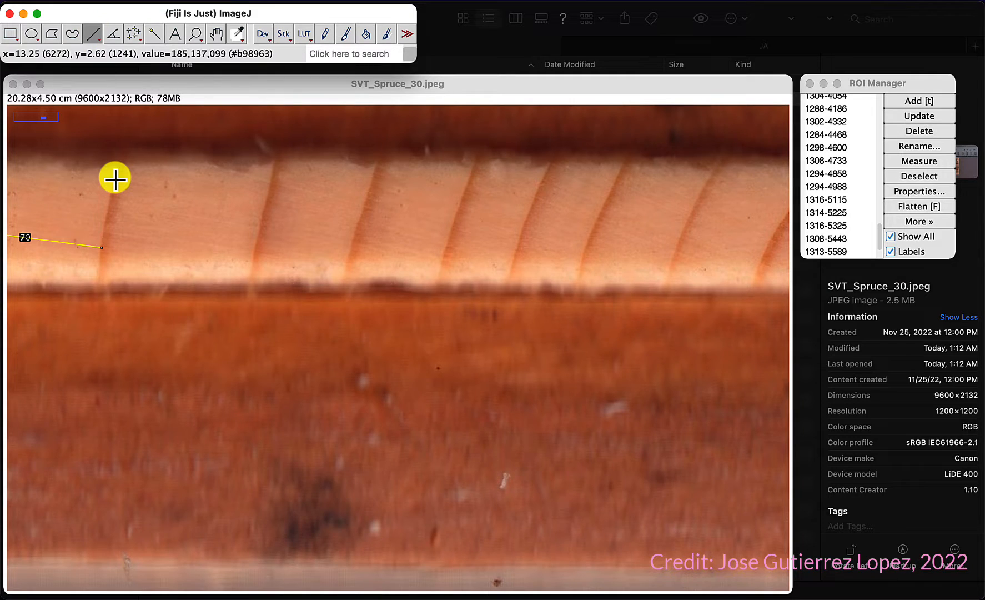
{"action": "left_click_drag", "start_coordinate": [115, 177], "coordinate": [685, 229]}
{"action": "key", "text": "t"}
{"action": "key", "text": "t"}
{"action": "key", "text": "t"}
{"action": "key", "text": "t"}
{"action": "key", "text": "t"}
{"action": "key", "text": "t"}
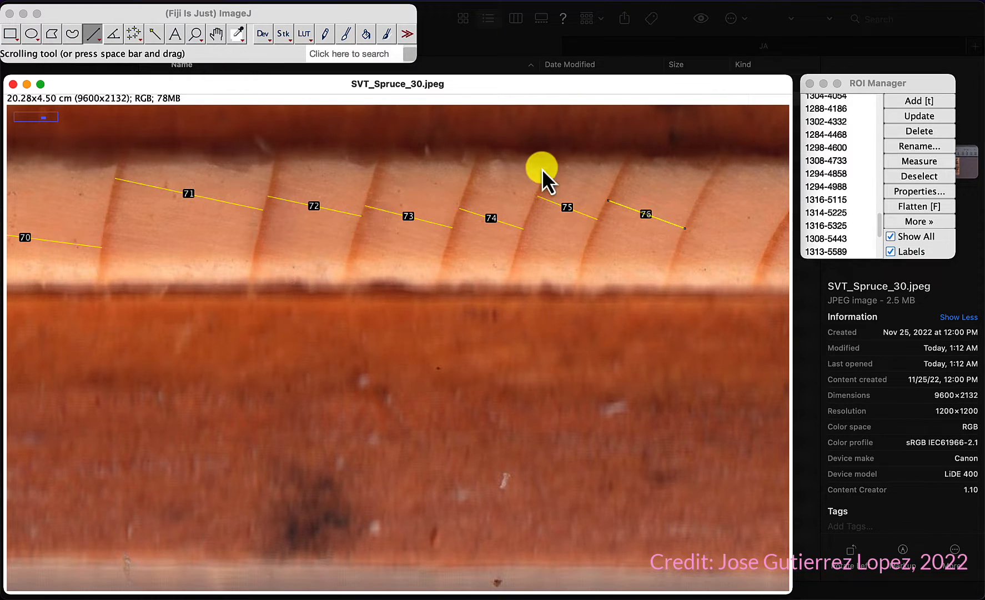
Step: Pan to the core's end and draw lines across the seventy-seventh and seventy-eighth rings, adding each to the ROI Manager
{"action": "left_click", "coordinate": [216, 32]}
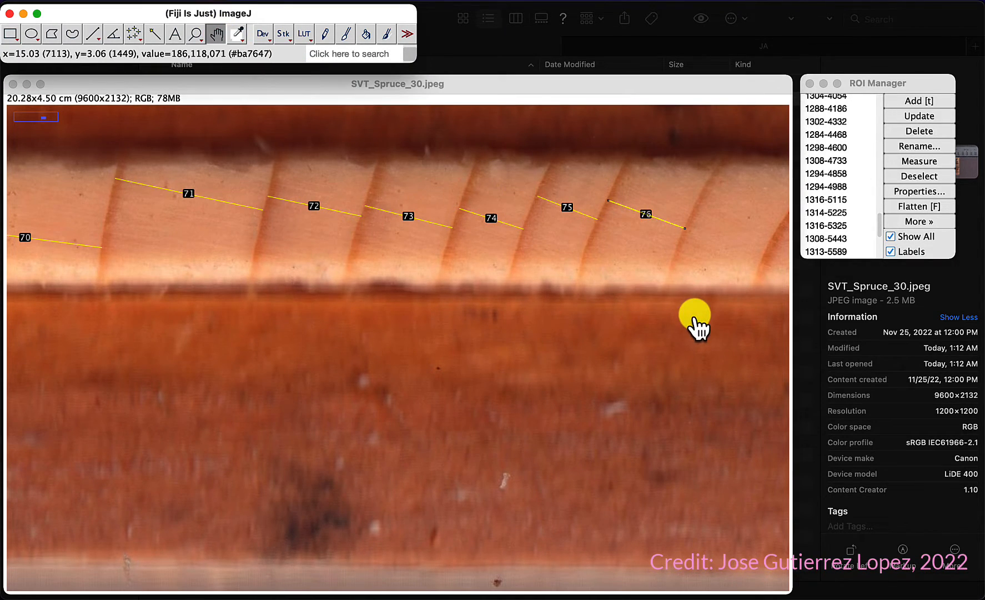
{"action": "left_click_drag", "start_coordinate": [694, 321], "coordinate": [132, 282]}
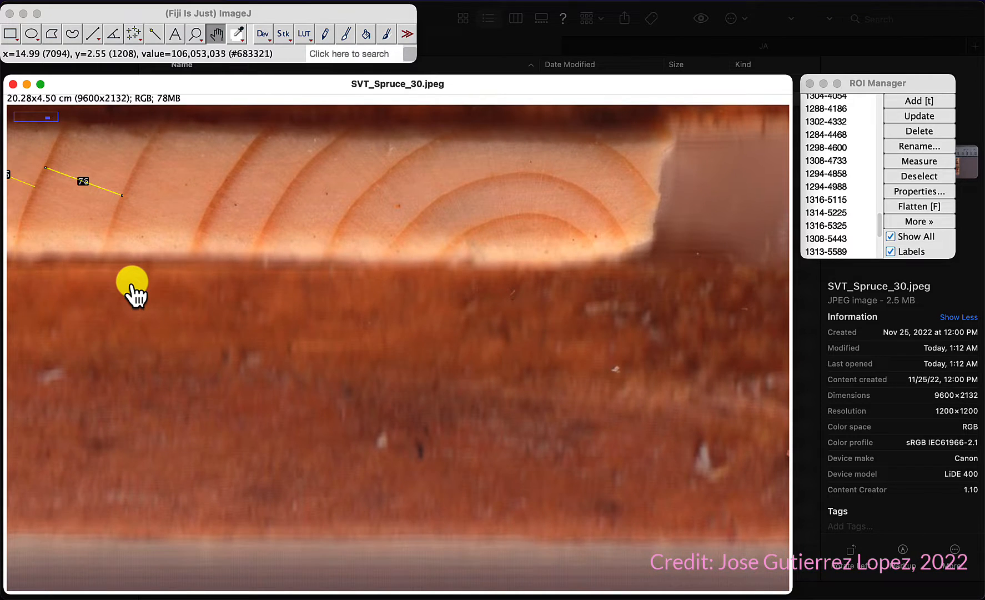
{"action": "left_click", "coordinate": [93, 31]}
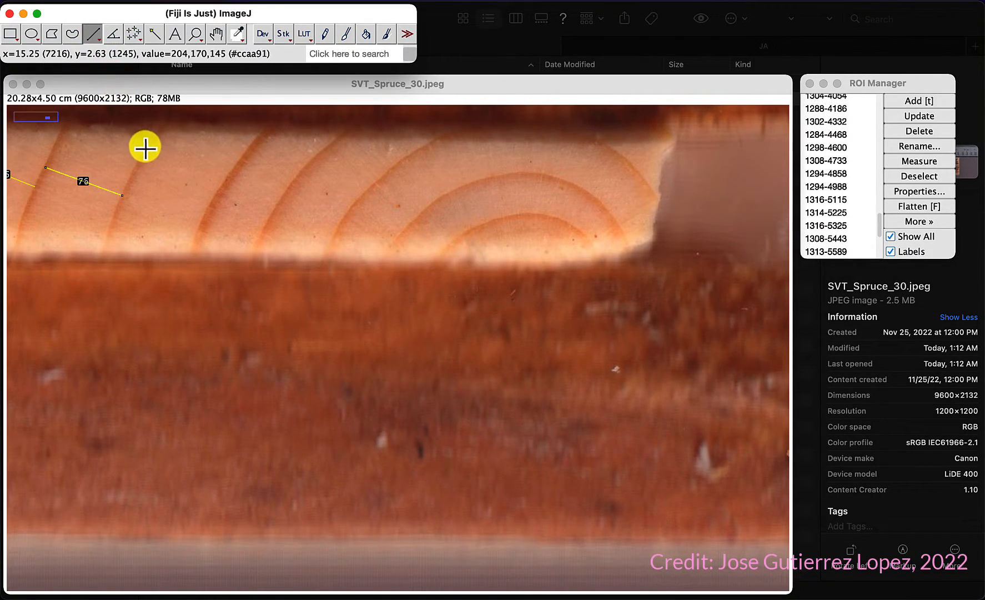
{"action": "left_click_drag", "start_coordinate": [145, 148], "coordinate": [219, 188]}
{"action": "key", "text": "t"}
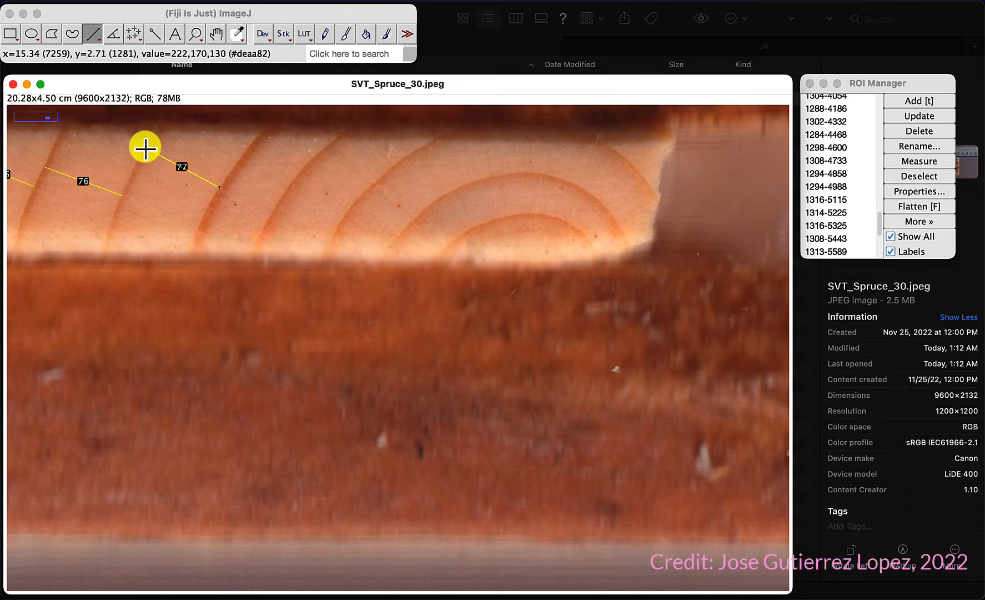
{"action": "left_click", "coordinate": [233, 167]}
{"action": "left_click_drag", "start_coordinate": [233, 167], "coordinate": [279, 199]}
{"action": "key", "text": "t"}
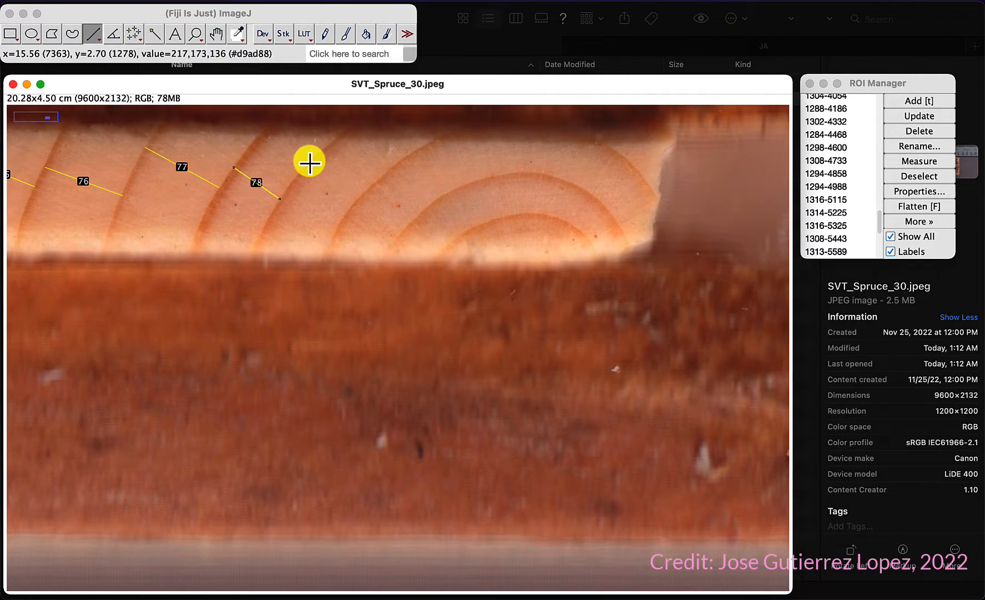
Step: Draw lines across the seventy-ninth to eighty-second rings, adding each to the ROI Manager, and adjust the last line's end point
{"action": "left_click_drag", "start_coordinate": [309, 162], "coordinate": [356, 200]}
{"action": "key", "text": "t"}
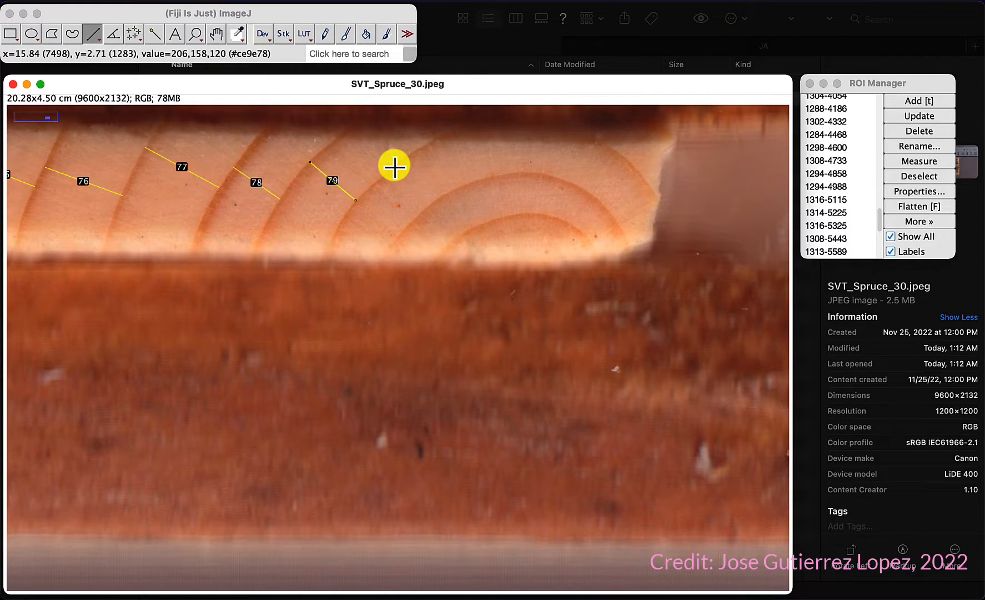
{"action": "left_click_drag", "start_coordinate": [394, 166], "coordinate": [428, 204]}
{"action": "key", "text": "t"}
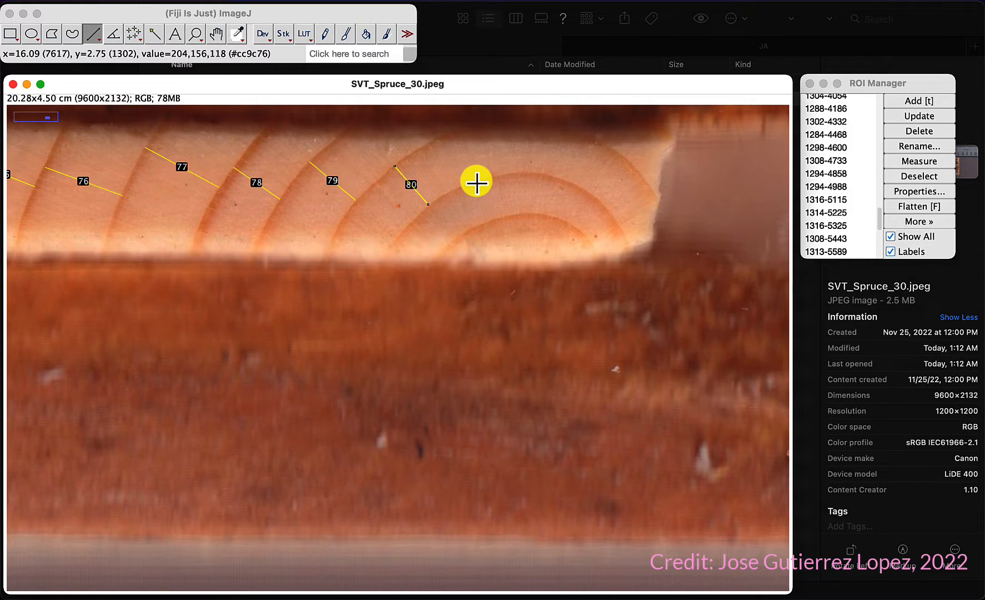
{"action": "left_click_drag", "start_coordinate": [476, 183], "coordinate": [492, 220]}
{"action": "key", "text": "t"}
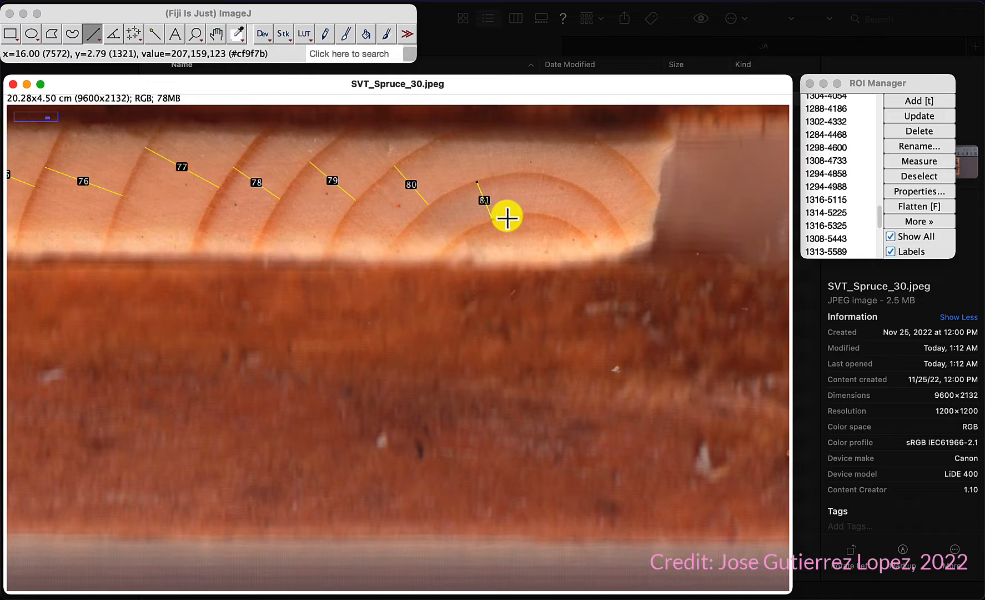
{"action": "left_click_drag", "start_coordinate": [507, 218], "coordinate": [522, 261]}
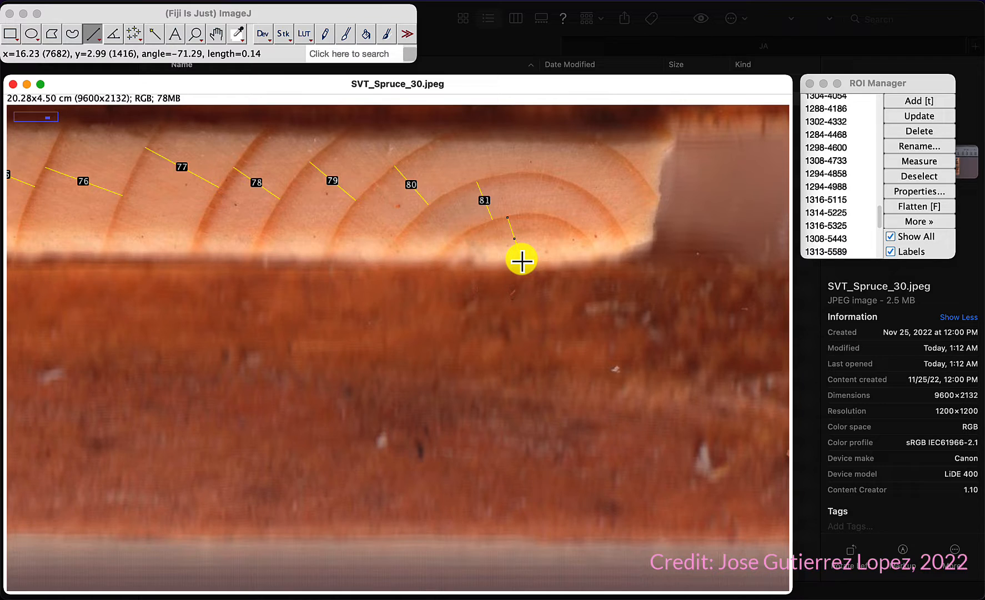
{"action": "left_click_drag", "start_coordinate": [522, 260], "coordinate": [525, 261]}
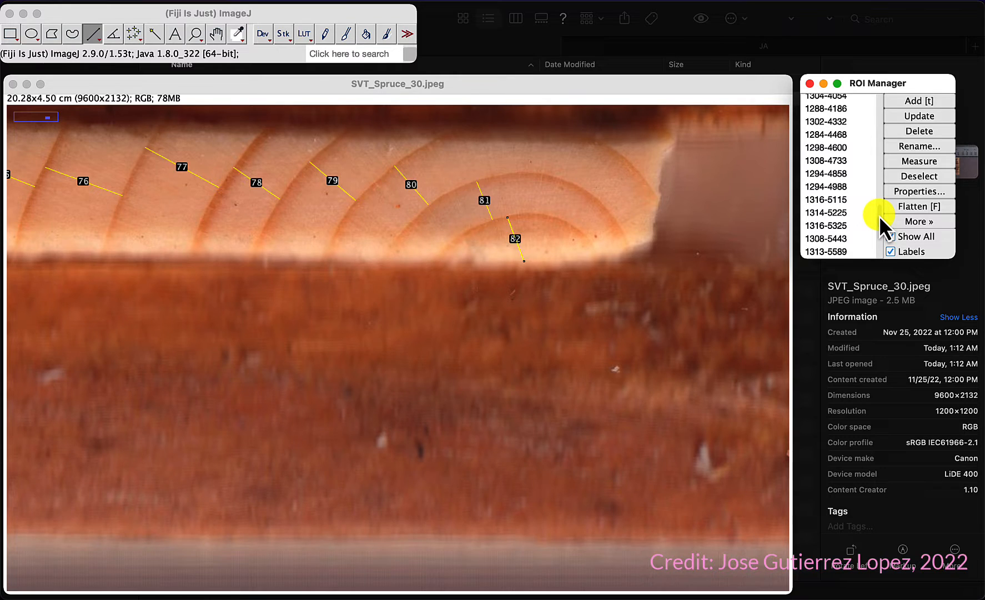
Step: Select all line selections in the ROI Manager and measure them
{"action": "left_click_drag", "start_coordinate": [883, 225], "coordinate": [879, 87]}
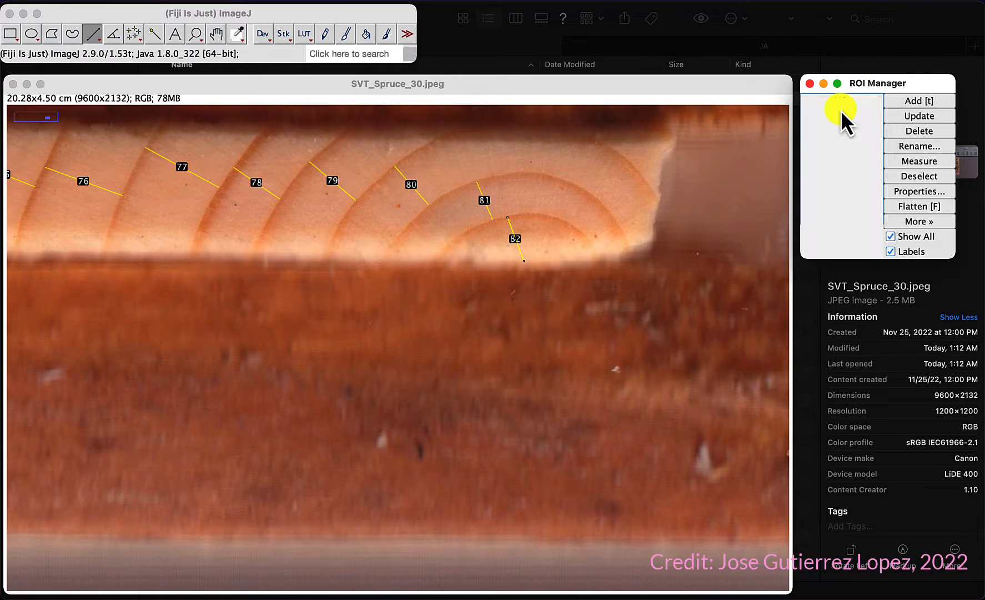
{"action": "left_click", "coordinate": [840, 110]}
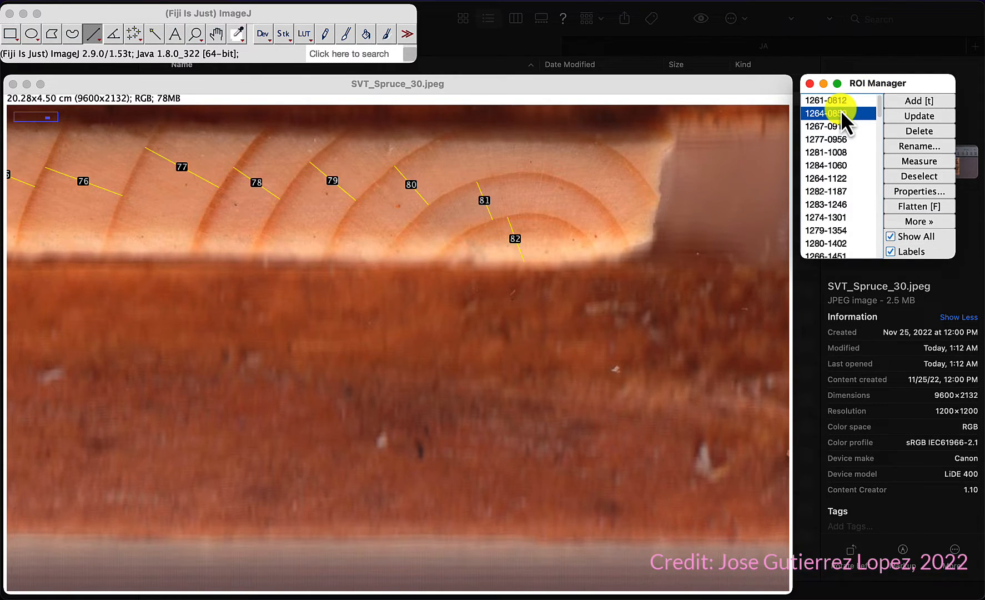
{"action": "key", "text": "super+a"}
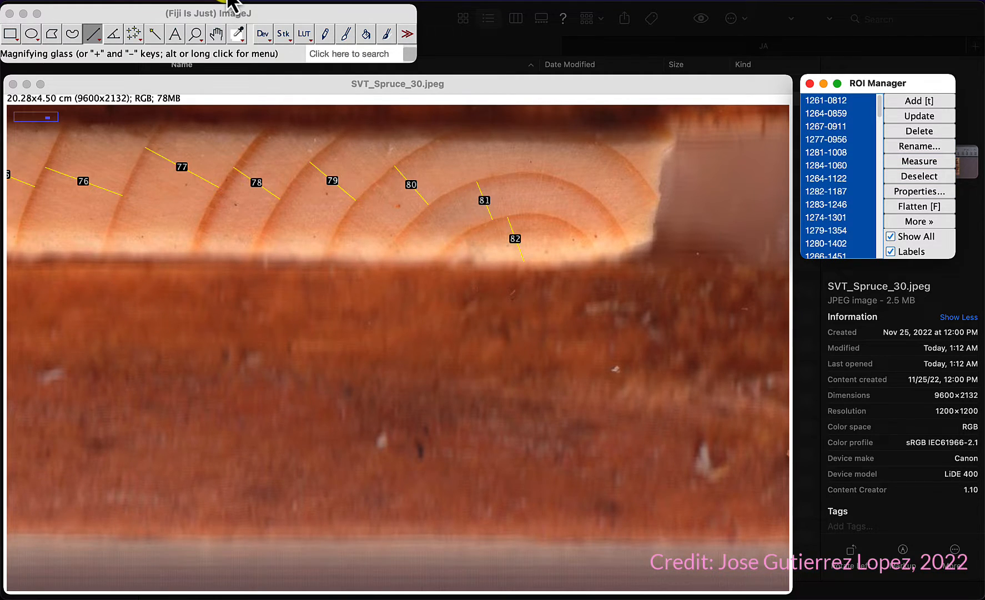
{"action": "left_click", "coordinate": [227, 4]}
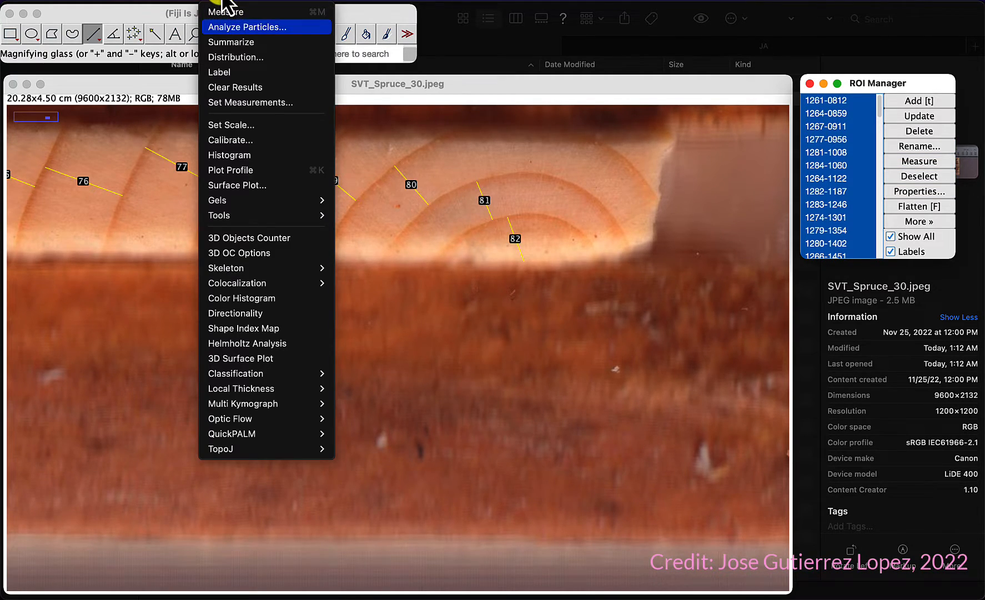
{"action": "left_click", "coordinate": [893, 81]}
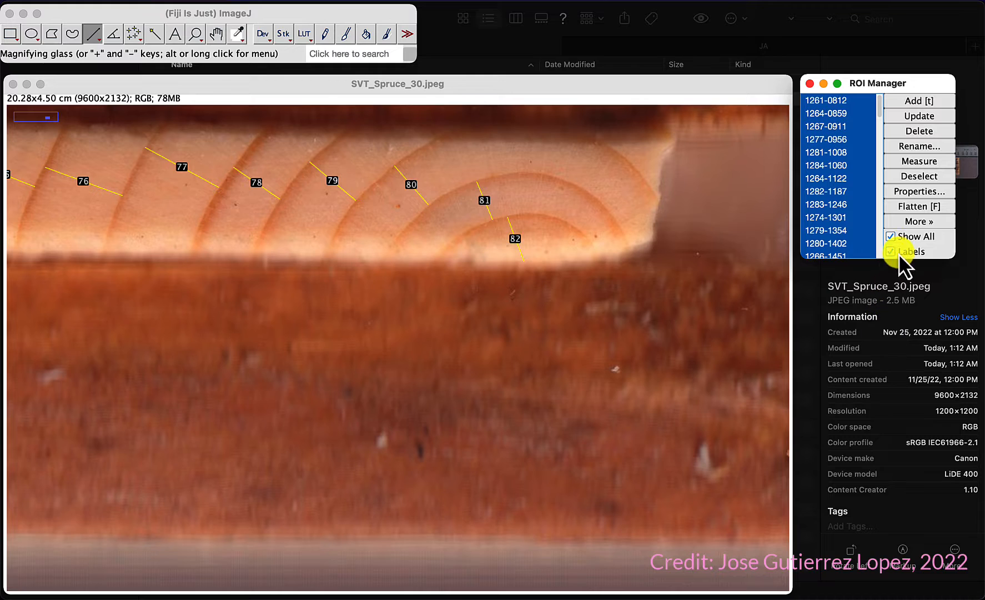
{"action": "left_click", "coordinate": [920, 163]}
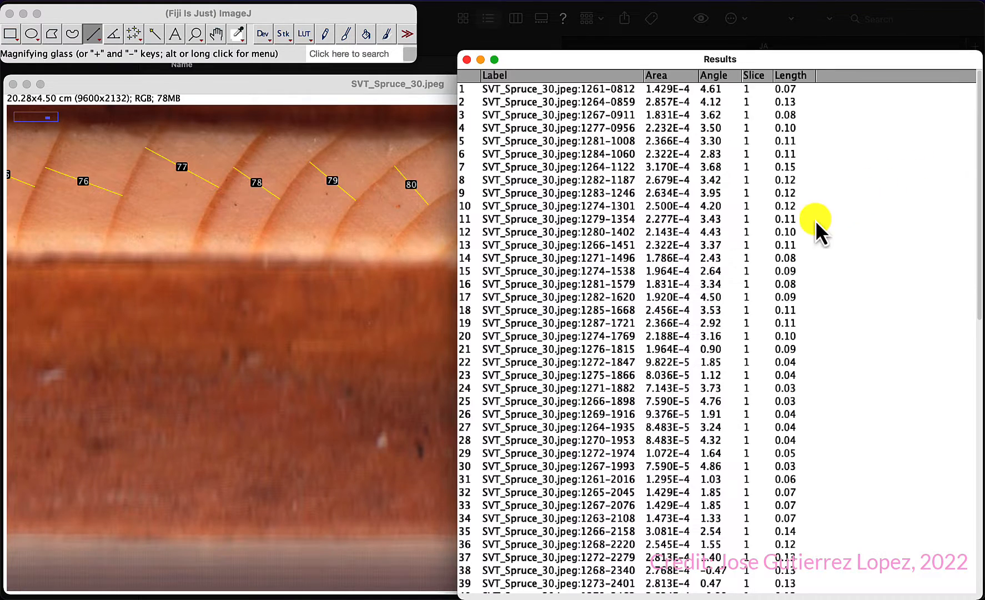
Step: Scroll through the Results table to review the measured lengths of all rings
{"action": "scroll", "coordinate": [657, 316], "scroll_direction": "down", "scroll_amount": 10}
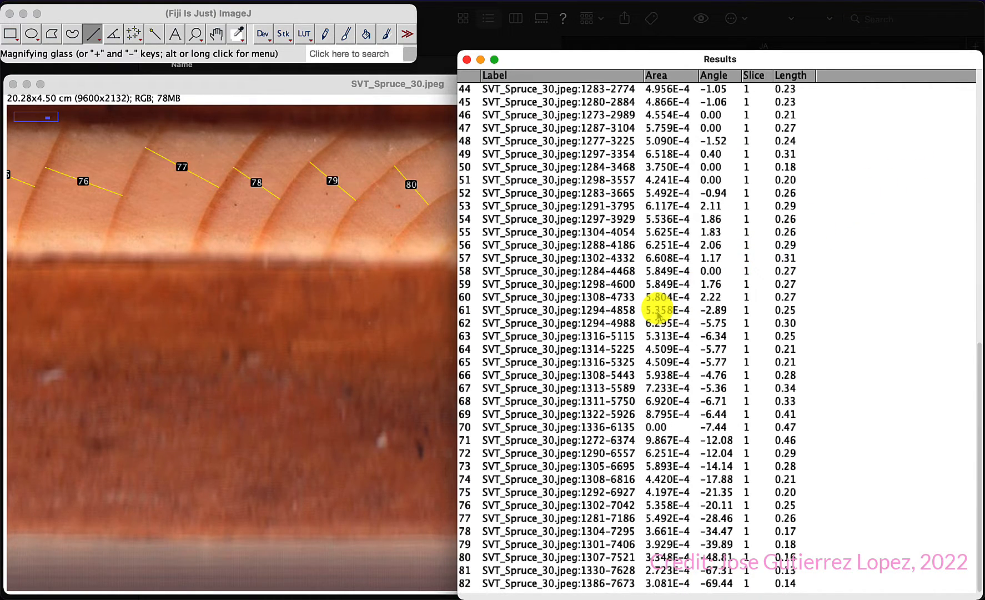
{"action": "scroll", "coordinate": [658, 315], "scroll_direction": "up", "scroll_amount": 10}
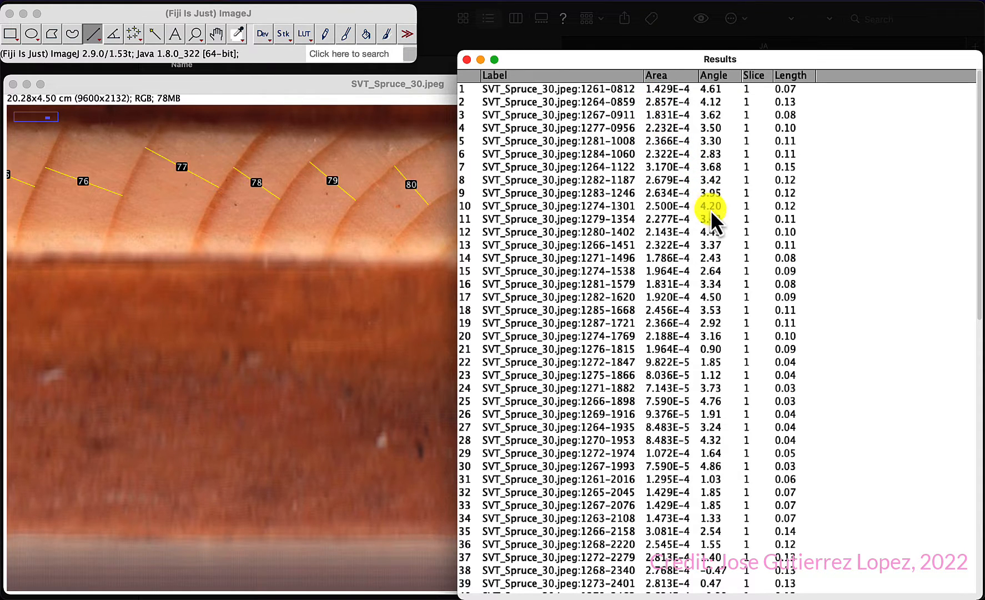
{"action": "scroll", "coordinate": [714, 218], "scroll_direction": "down", "scroll_amount": 10}
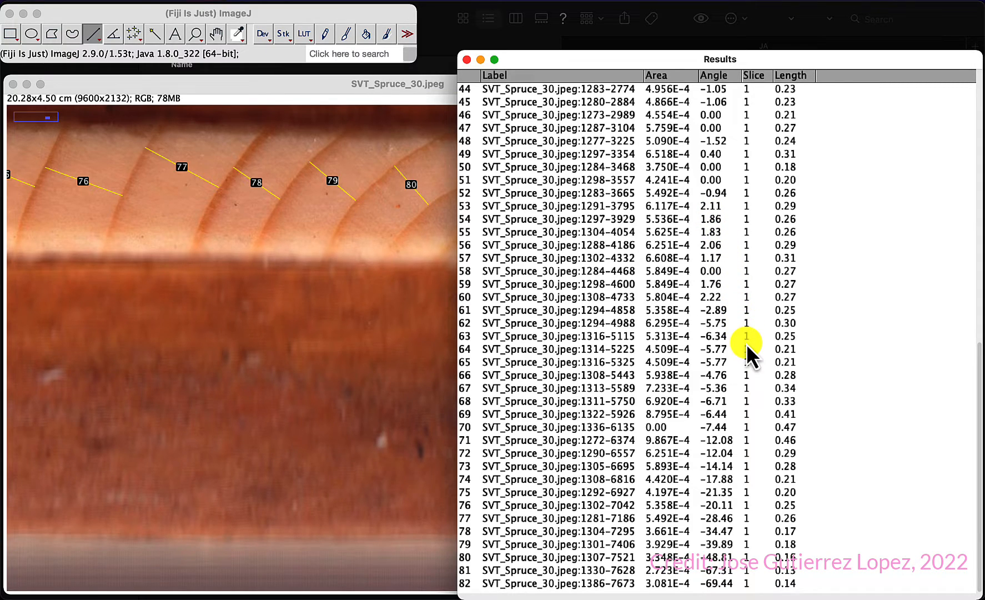
{"action": "scroll", "coordinate": [746, 345], "scroll_direction": "up", "scroll_amount": 10}
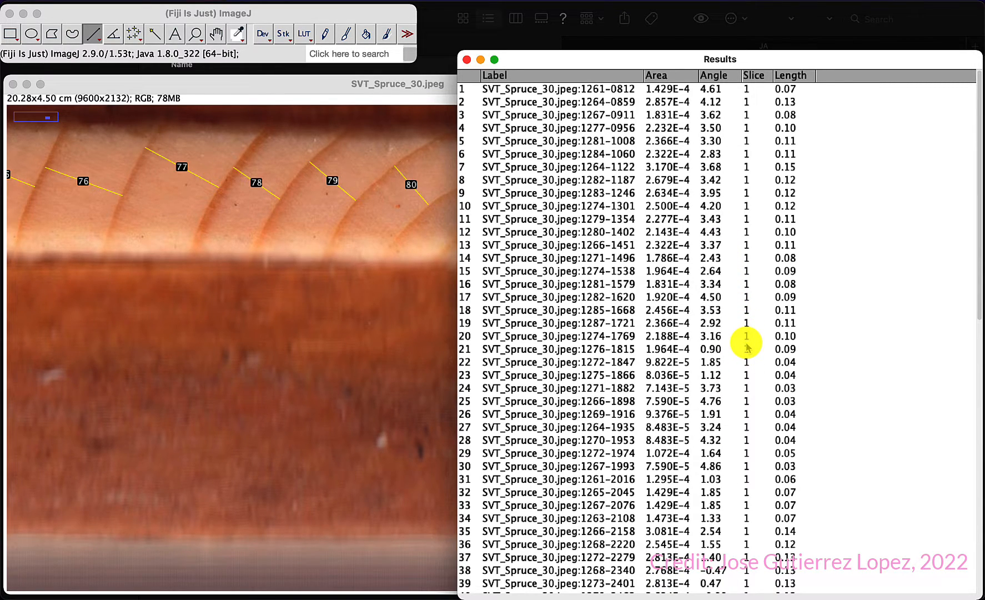
{"action": "scroll", "coordinate": [747, 345], "scroll_direction": "down", "scroll_amount": 10}
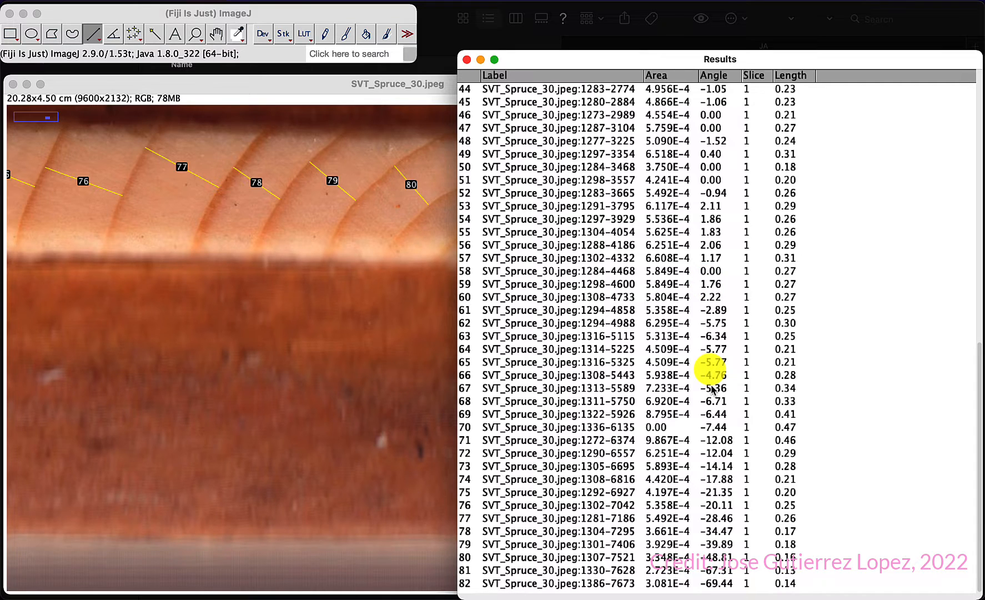
{"action": "scroll", "coordinate": [712, 389], "scroll_direction": "up", "scroll_amount": 10}
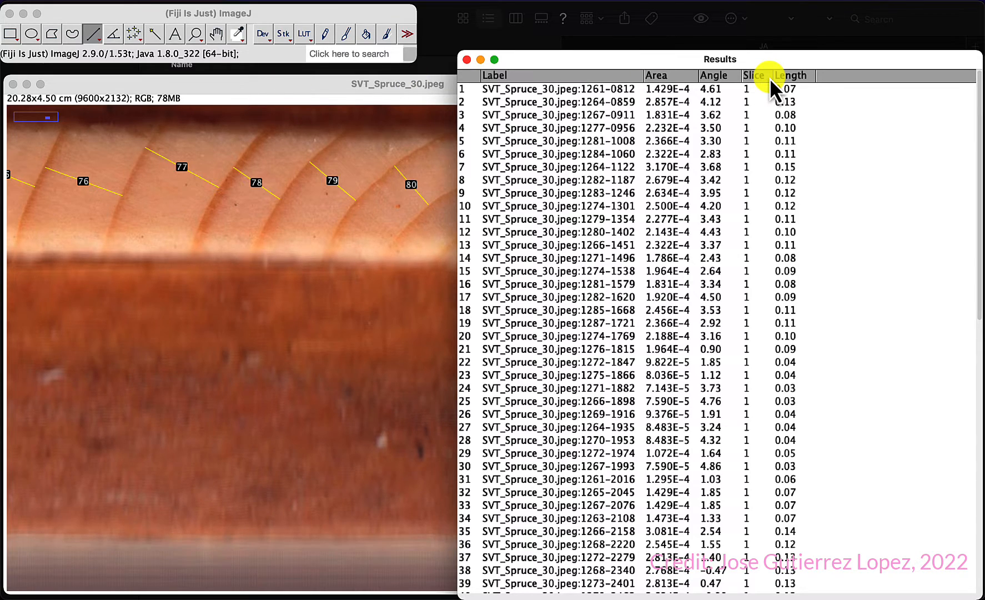
{"action": "scroll", "coordinate": [753, 210], "scroll_direction": "down", "scroll_amount": 10}
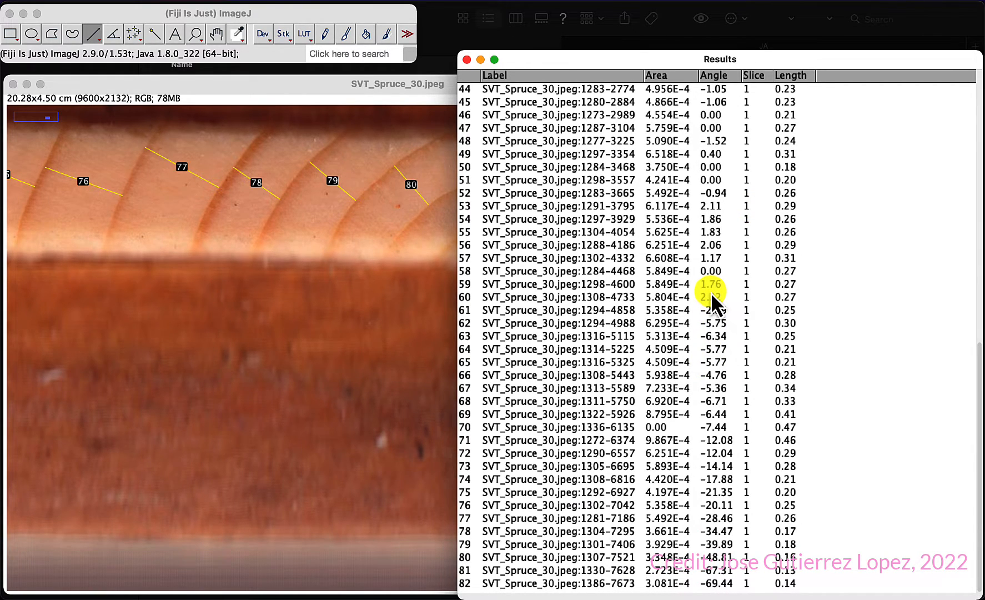
{"action": "scroll", "coordinate": [765, 206], "scroll_direction": "up", "scroll_amount": 10}
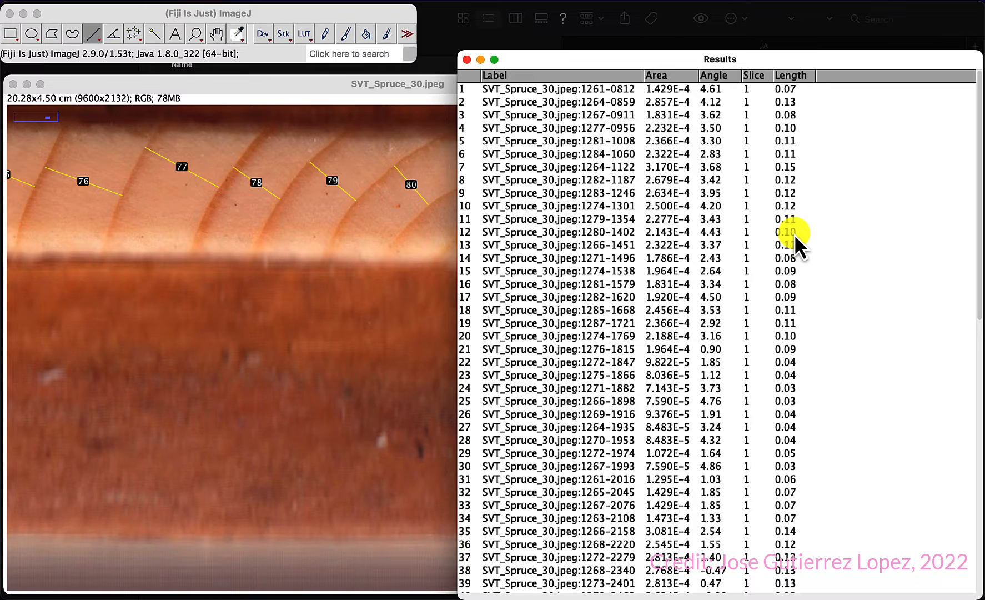
{"action": "scroll", "coordinate": [793, 299], "scroll_direction": "down", "scroll_amount": 14}
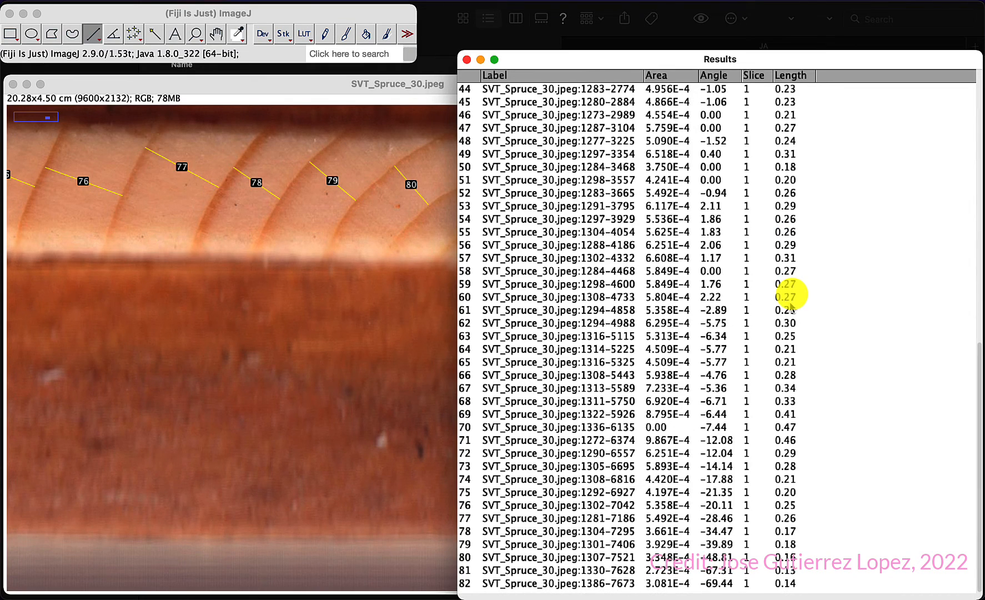
{"action": "scroll", "coordinate": [792, 304], "scroll_direction": "up", "scroll_amount": 14}
{"action": "scroll", "coordinate": [793, 304], "scroll_direction": "down", "scroll_amount": 14}
{"action": "right_click", "coordinate": [794, 77]}
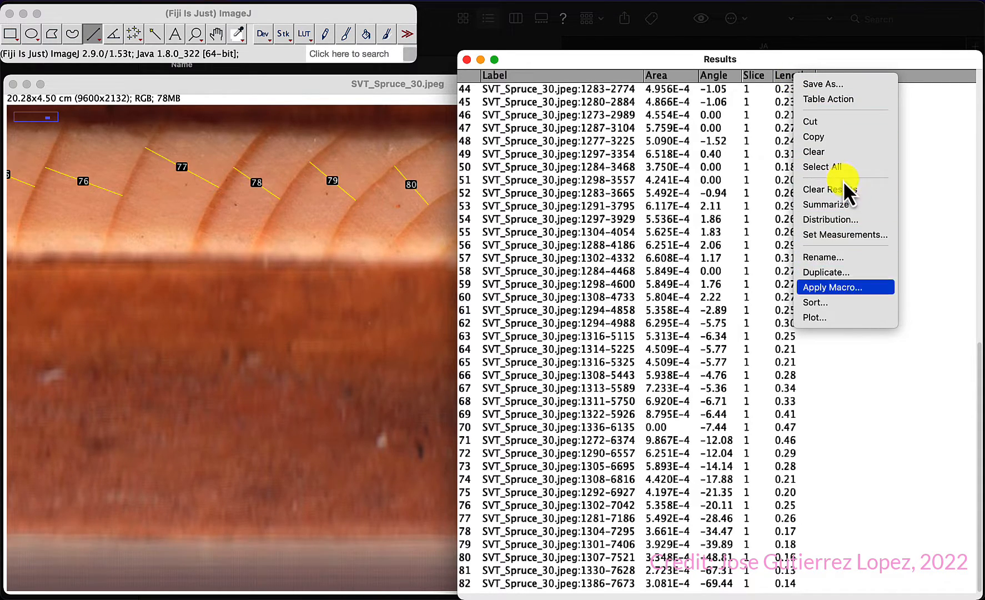
{"action": "left_click", "coordinate": [882, 371]}
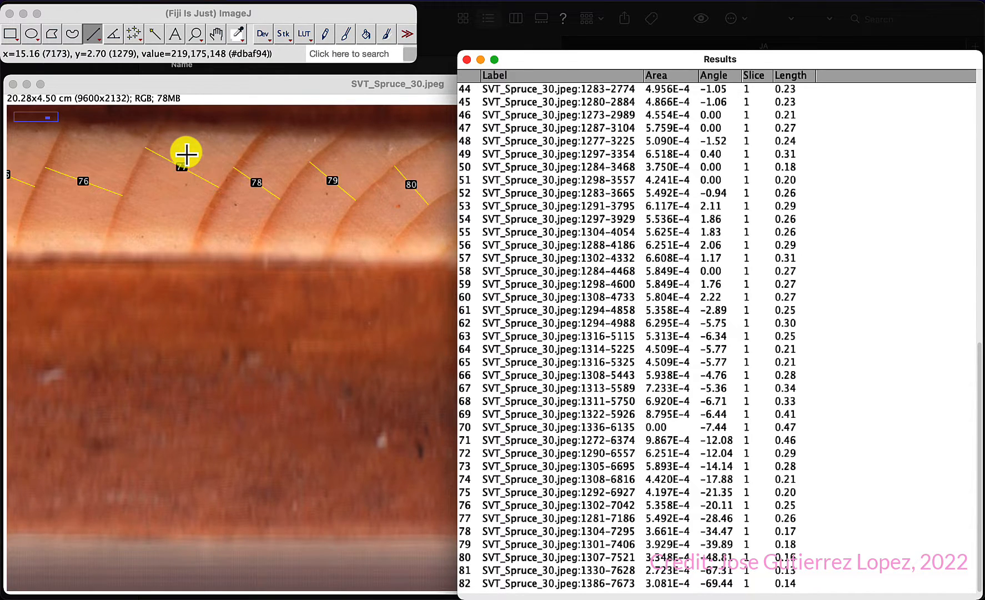
Step: Open the Set Scale dialog to review the calibration, close it without changes, and return to the table's top
{"action": "left_click", "coordinate": [327, 12]}
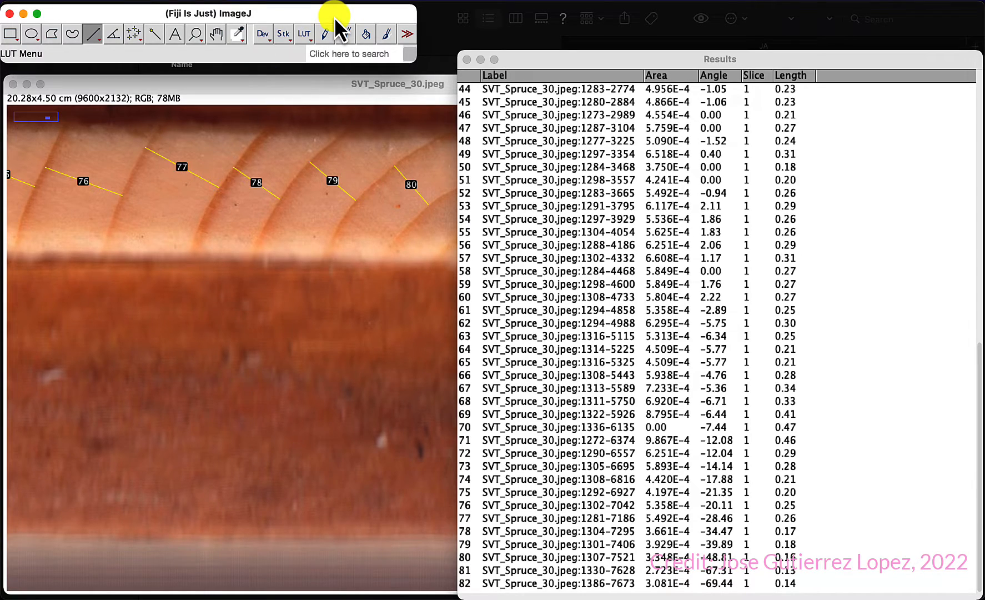
{"action": "left_click", "coordinate": [231, 2]}
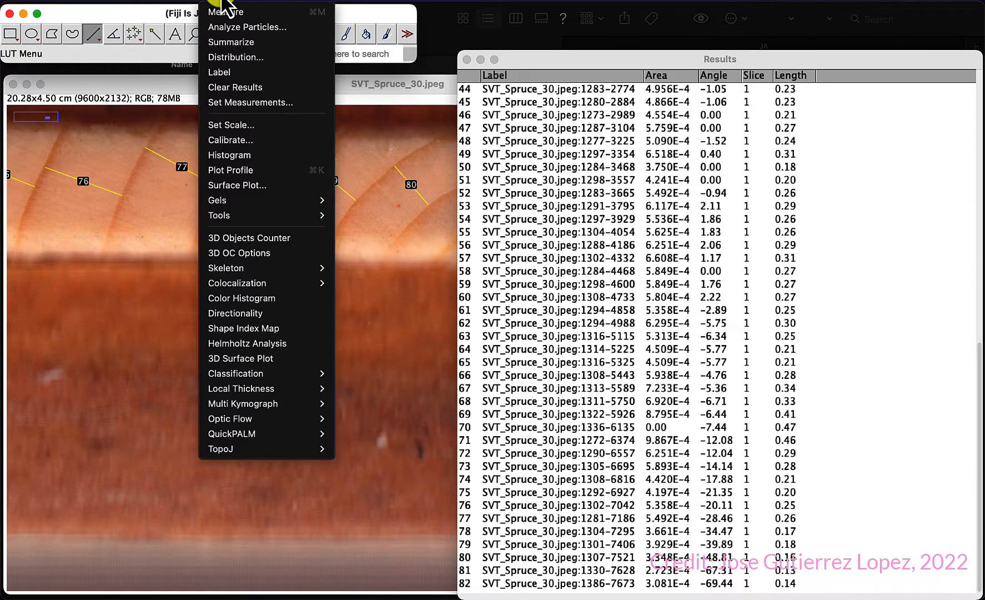
{"action": "left_click", "coordinate": [256, 126]}
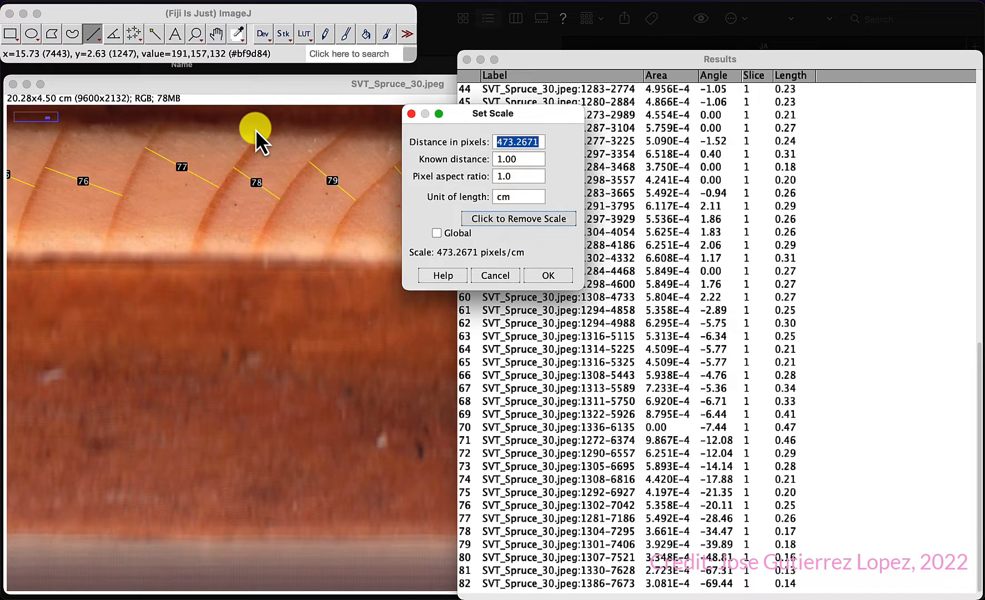
{"action": "left_click", "coordinate": [412, 114]}
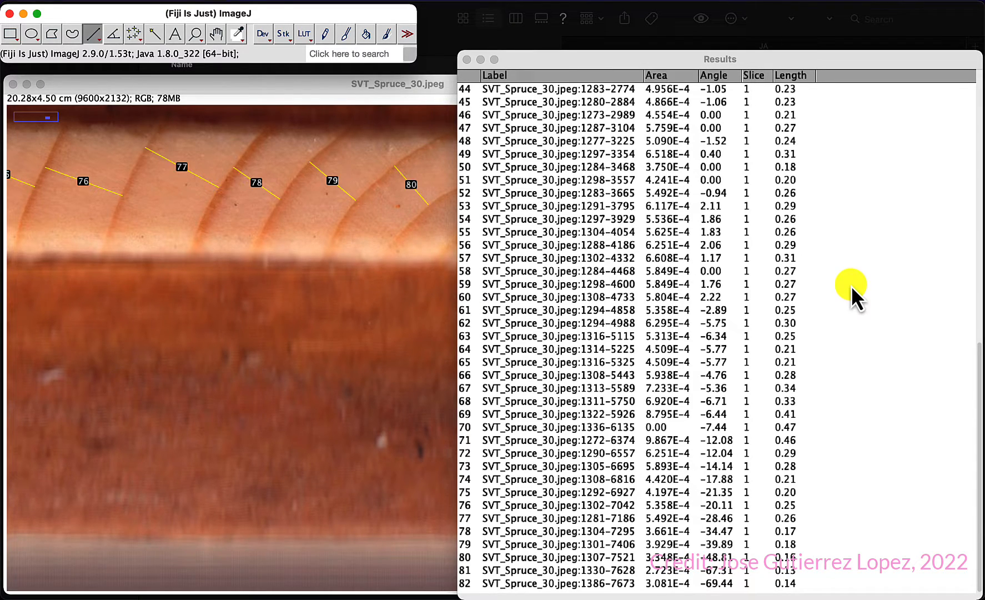
{"action": "scroll", "coordinate": [836, 310], "scroll_direction": "up", "scroll_amount": 15}
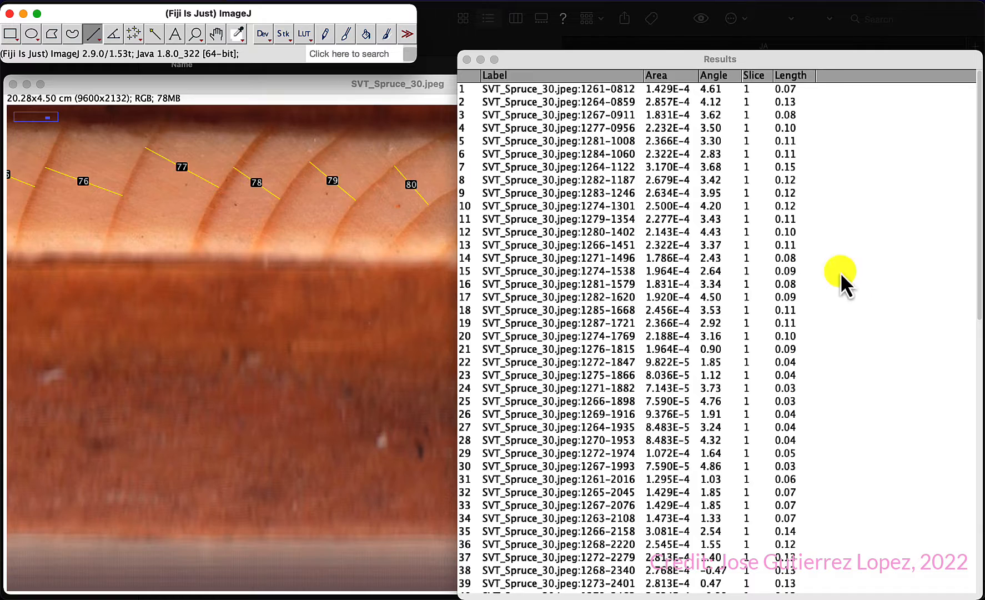
Step: Save the Results table as SVT_Spruce_30.csv in the TreeCores folder
{"action": "left_click", "coordinate": [672, 63]}
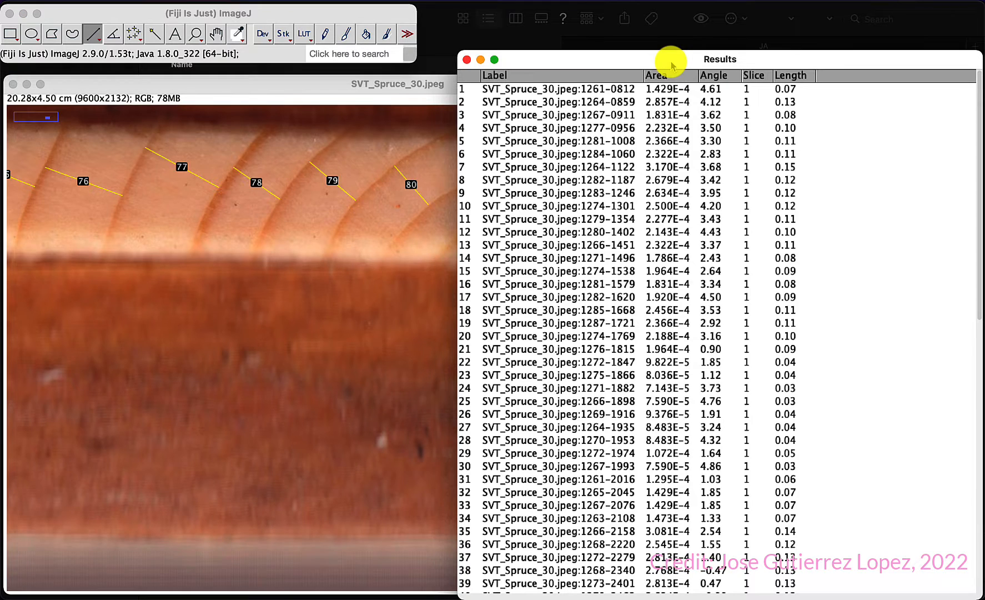
{"action": "key", "text": "super+s"}
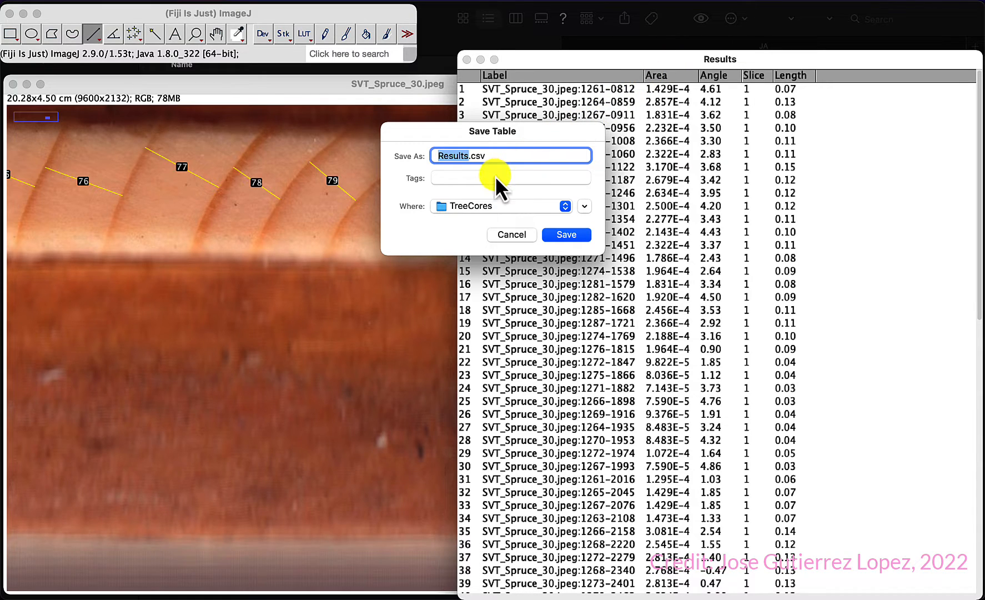
{"action": "type", "text": "SVT_"}
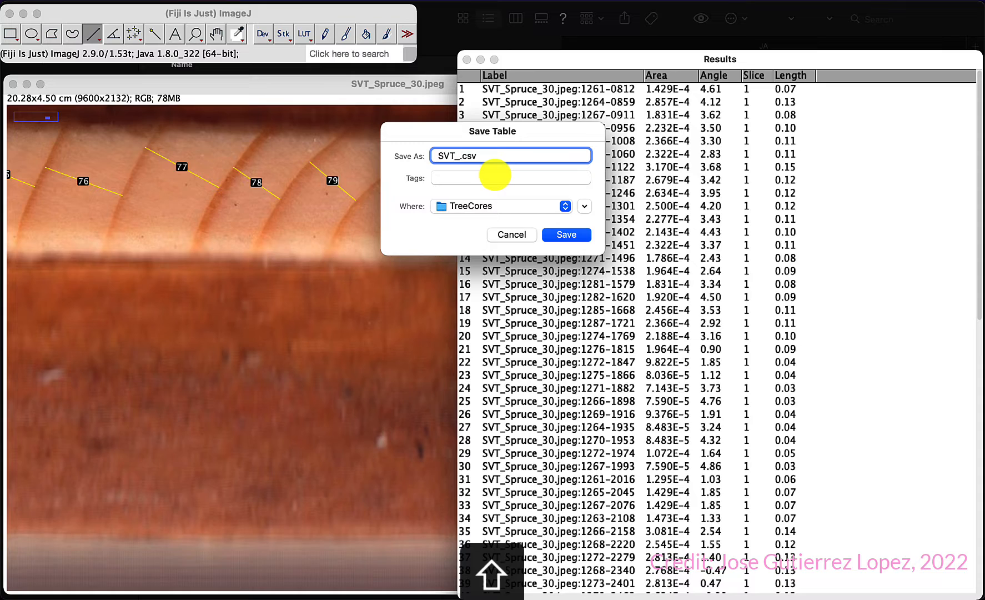
{"action": "type", "text": "Spruce_30"}
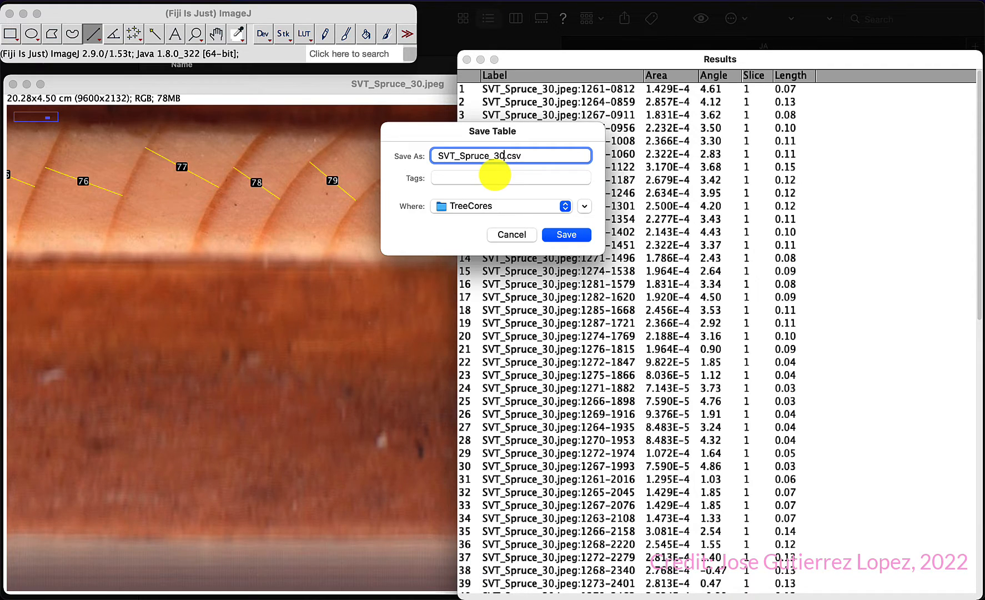
{"action": "left_click", "coordinate": [567, 235]}
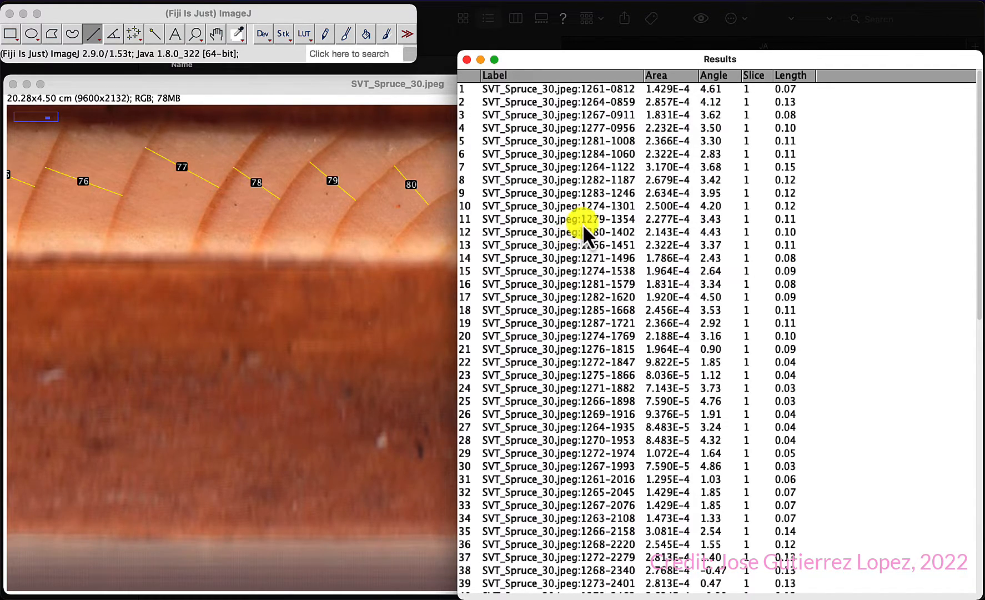
Step: Save all ROIs from the ROI Manager as SVT_Spruce_30.zip in the TreeCores folder
{"action": "left_click_drag", "start_coordinate": [785, 61], "coordinate": [398, 61]}
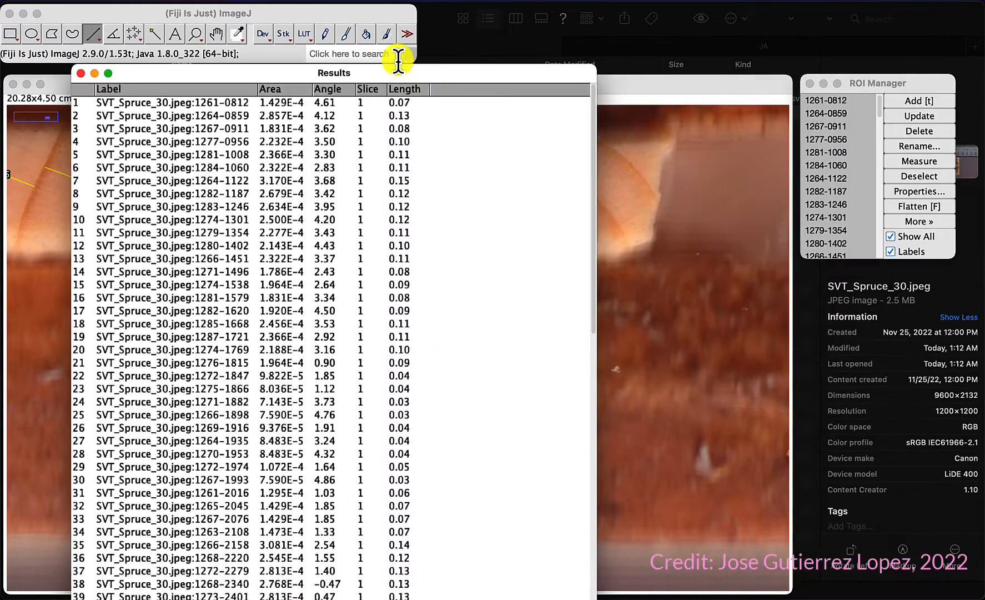
{"action": "left_click", "coordinate": [887, 80]}
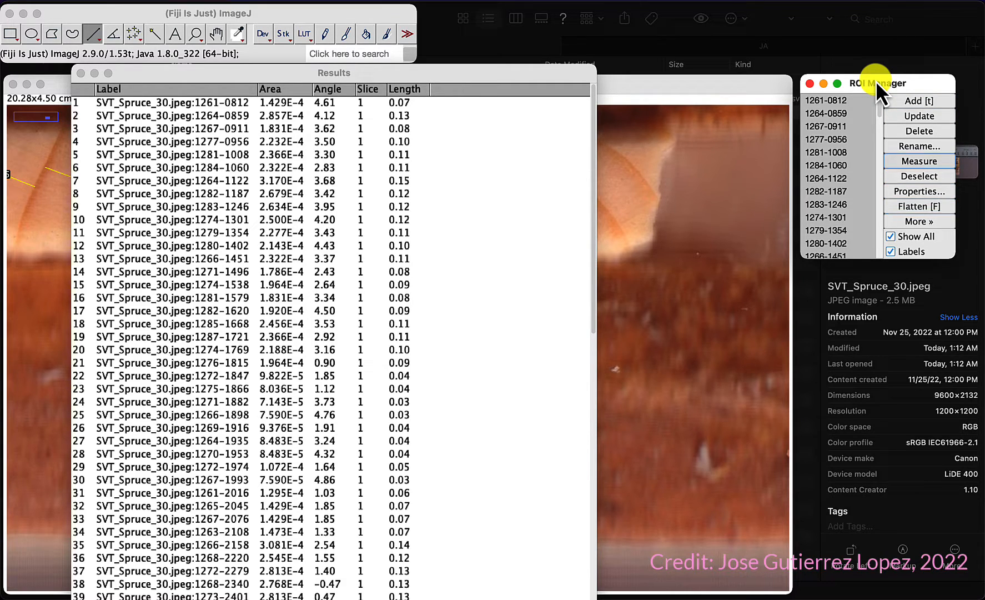
{"action": "left_click", "coordinate": [927, 222]}
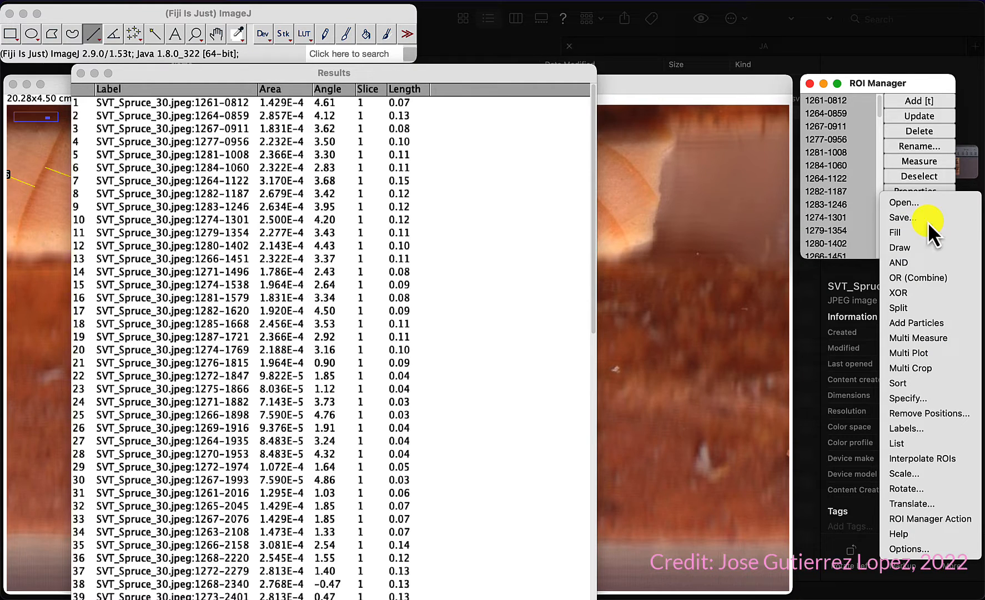
{"action": "left_click", "coordinate": [891, 83]}
{"action": "left_click_drag", "start_coordinate": [897, 84], "coordinate": [455, 122]}
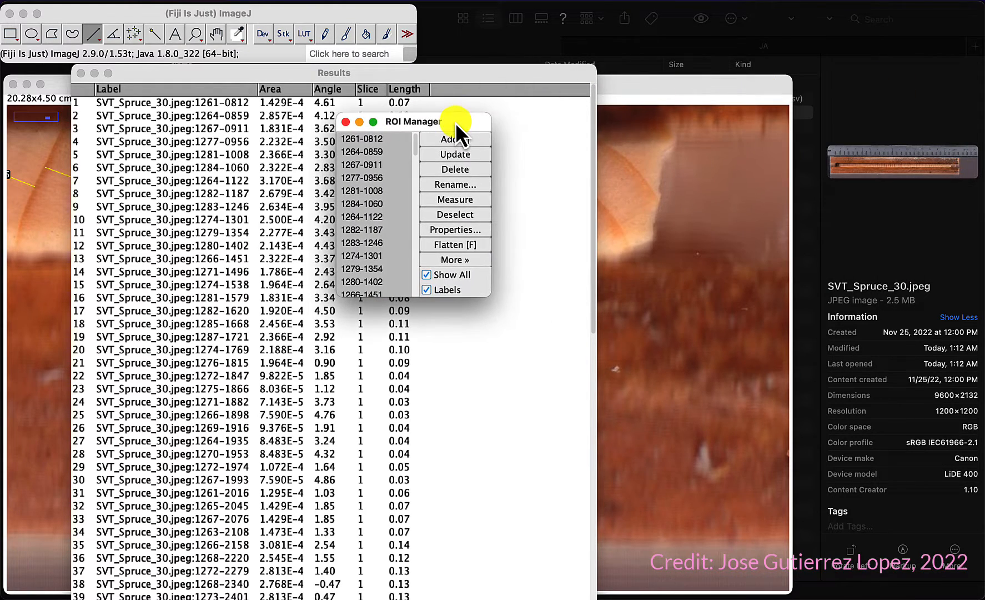
{"action": "left_click", "coordinate": [455, 260]}
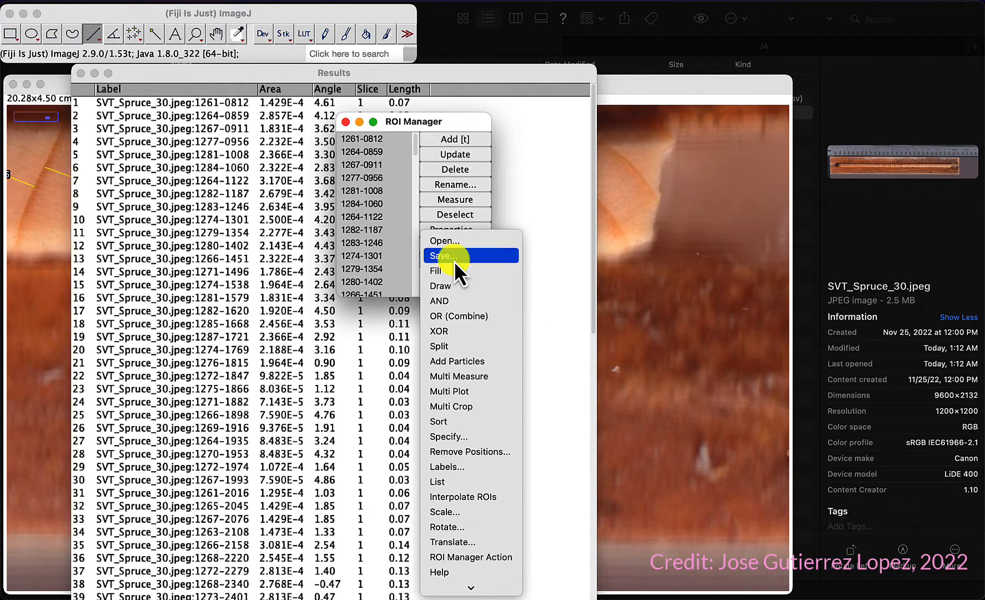
{"action": "left_click", "coordinate": [453, 256]}
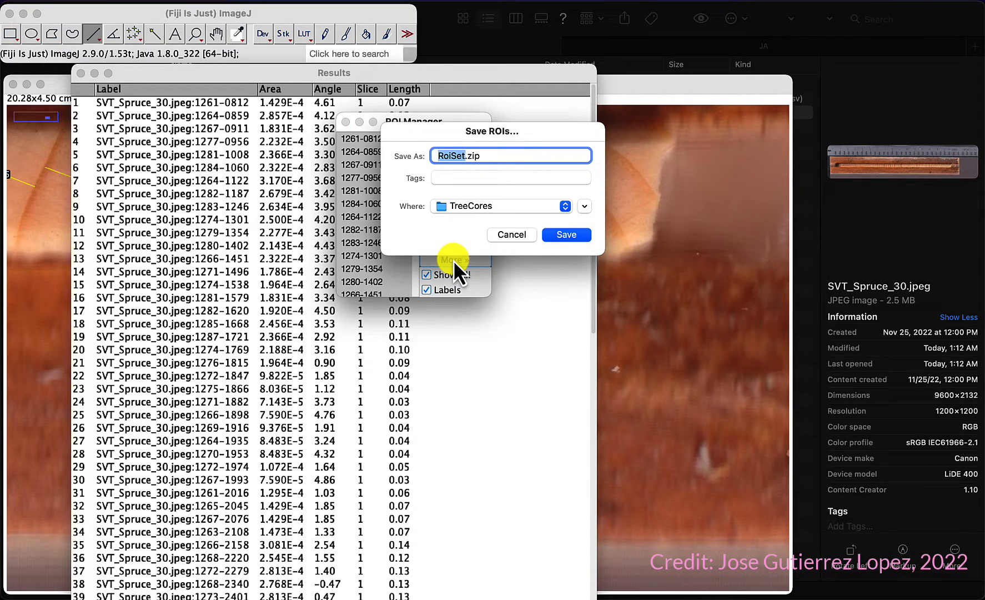
{"action": "type", "text": "SVT_S"}
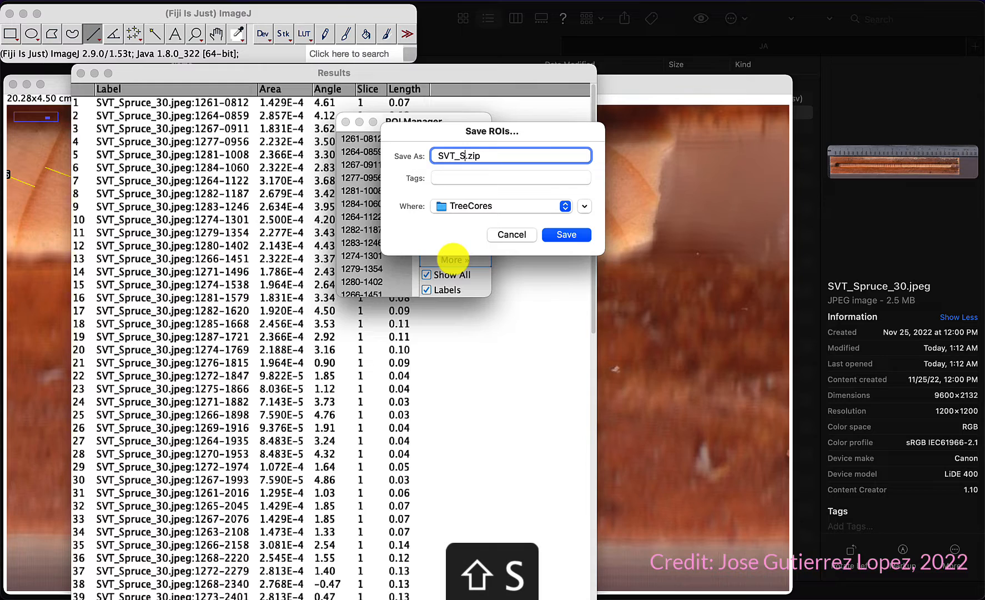
{"action": "type", "text": "pruce_"}
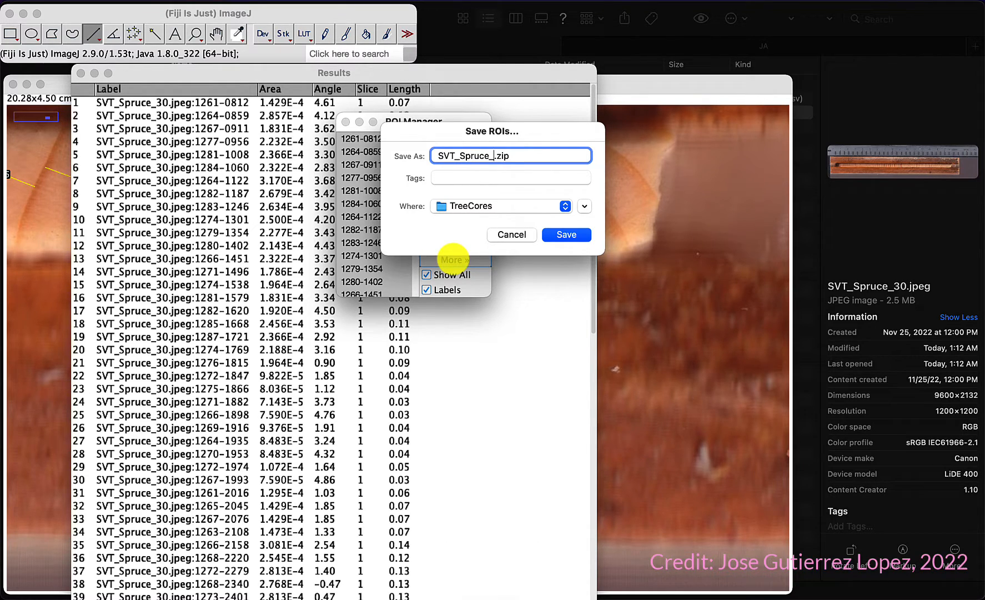
{"action": "left_click_drag", "start_coordinate": [500, 136], "coordinate": [626, 176]}
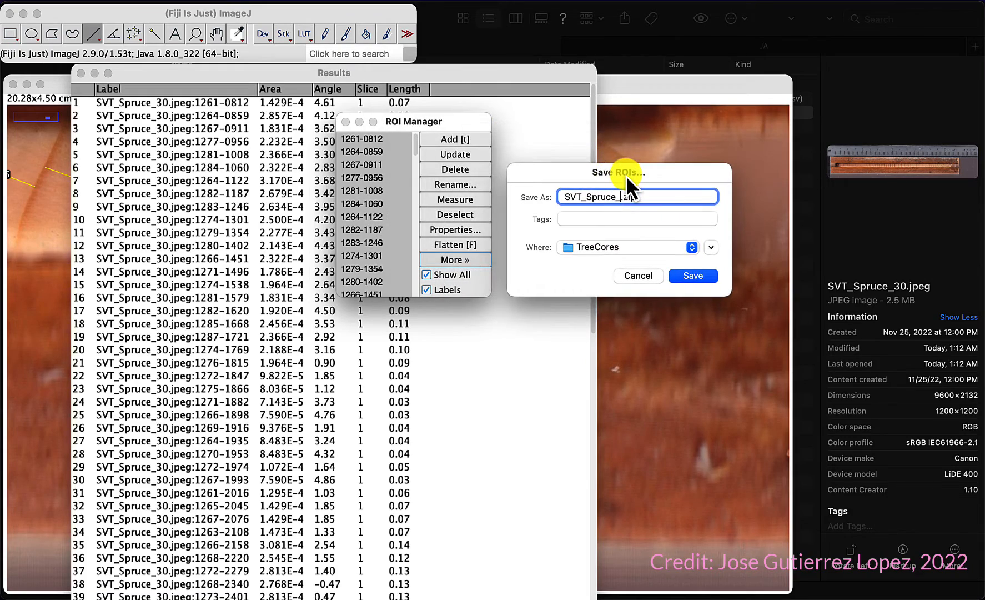
{"action": "left_click_drag", "start_coordinate": [364, 78], "coordinate": [360, 143]}
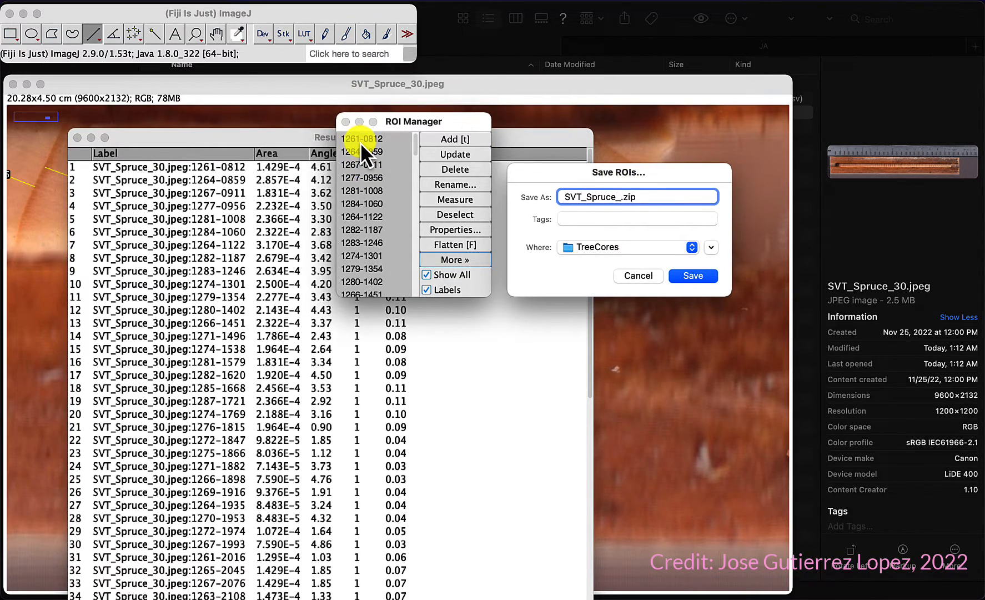
{"action": "type", "text": "30"}
{"action": "left_click", "coordinate": [689, 275]}
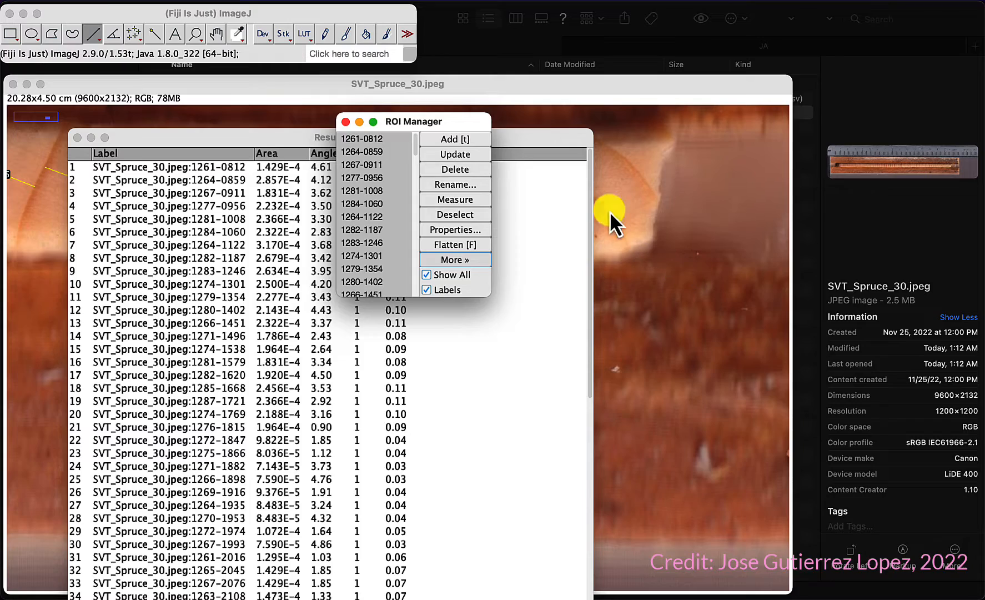
Step: Close the Results table and the ROI Manager, saving the displayed ROIs as an overlay on the image
{"action": "left_click_drag", "start_coordinate": [522, 142], "coordinate": [838, 92]}
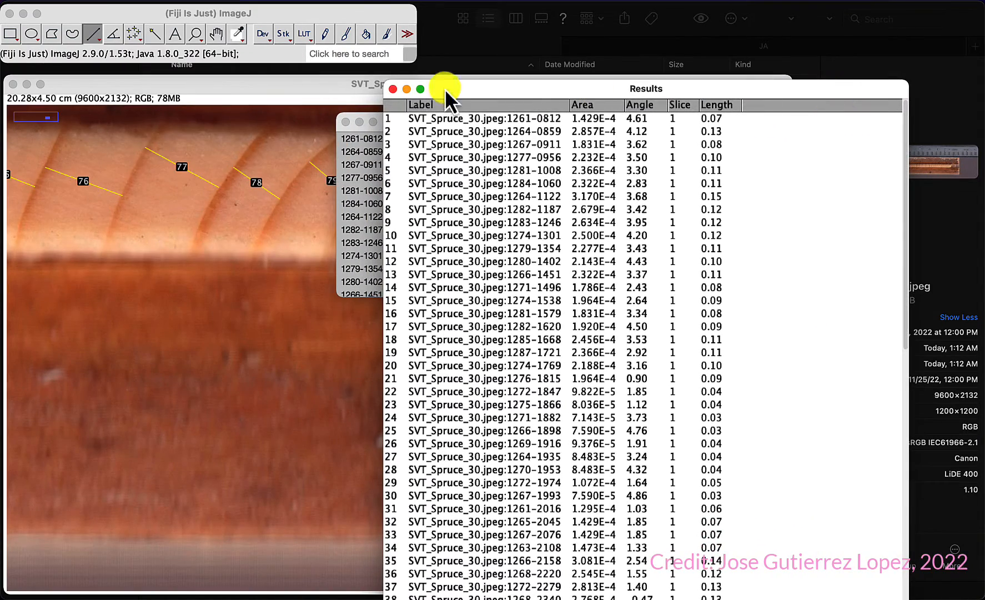
{"action": "left_click", "coordinate": [393, 88]}
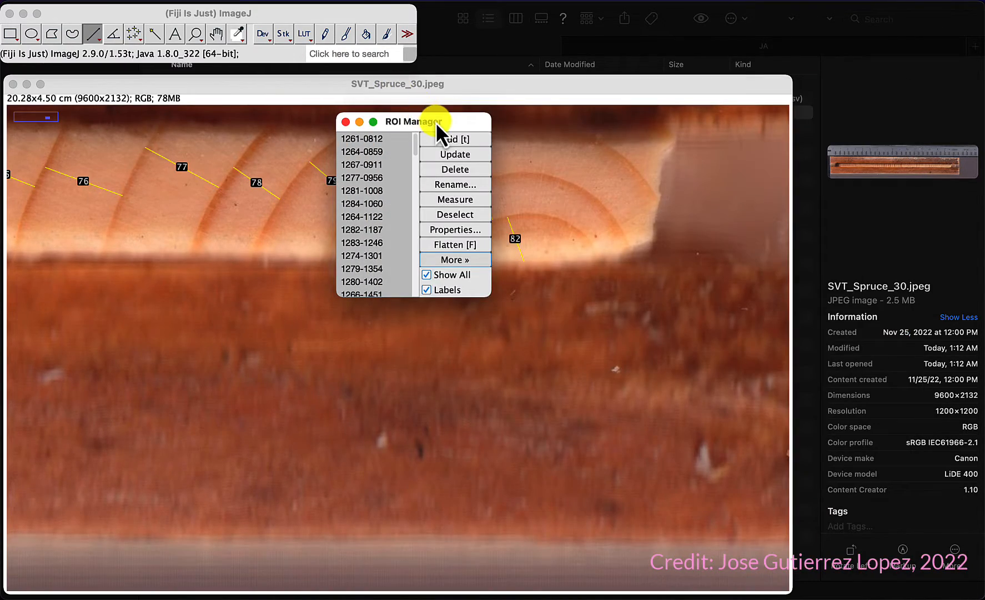
{"action": "left_click_drag", "start_coordinate": [437, 119], "coordinate": [736, 102]}
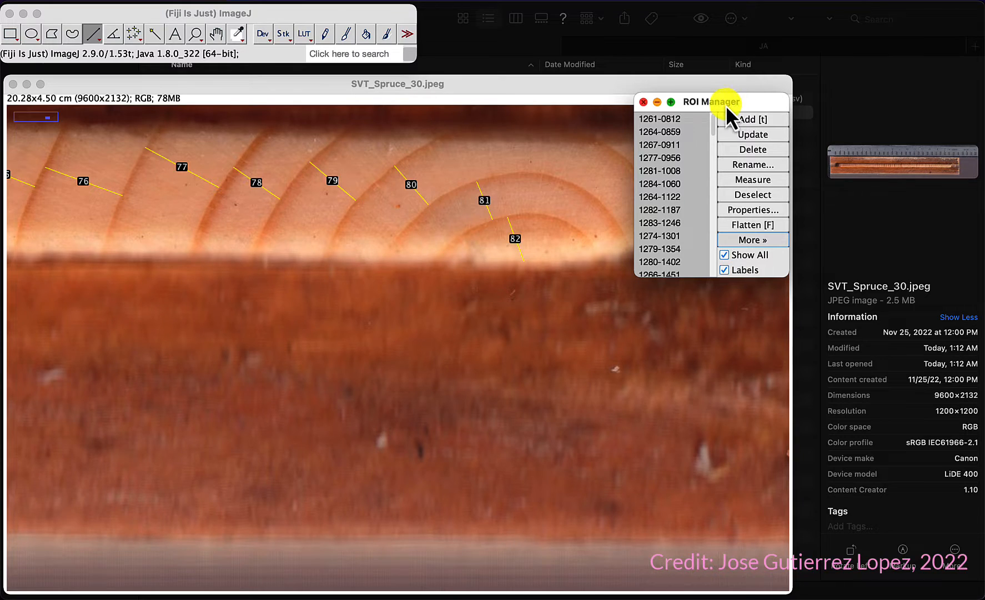
{"action": "scroll", "coordinate": [234, 240], "scroll_direction": "up", "scroll_amount": 2}
{"action": "scroll", "coordinate": [235, 241], "scroll_direction": "up", "scroll_amount": 5}
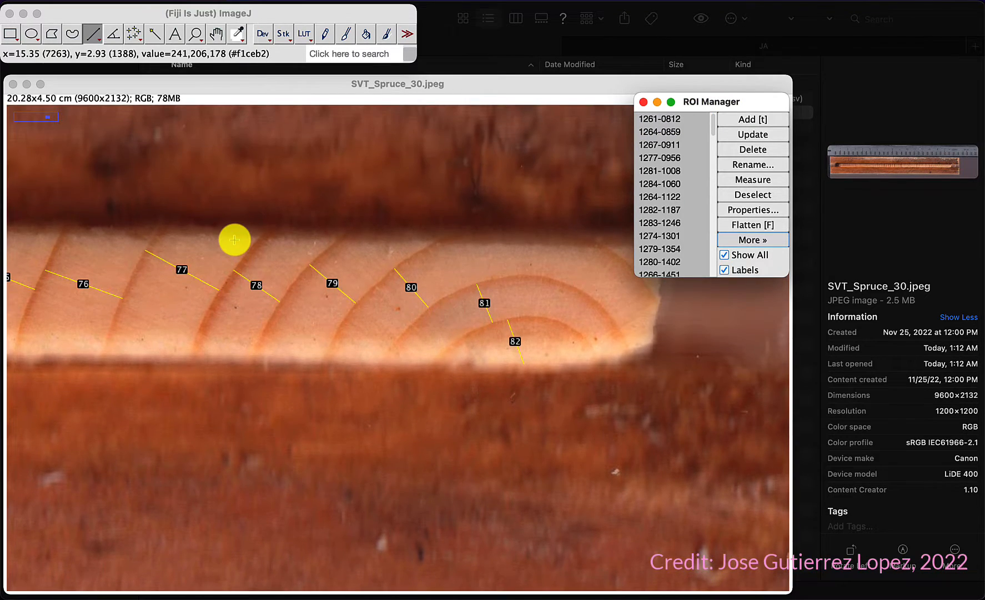
{"action": "left_click_drag", "start_coordinate": [705, 101], "coordinate": [763, 97]}
{"action": "left_click", "coordinate": [701, 97]}
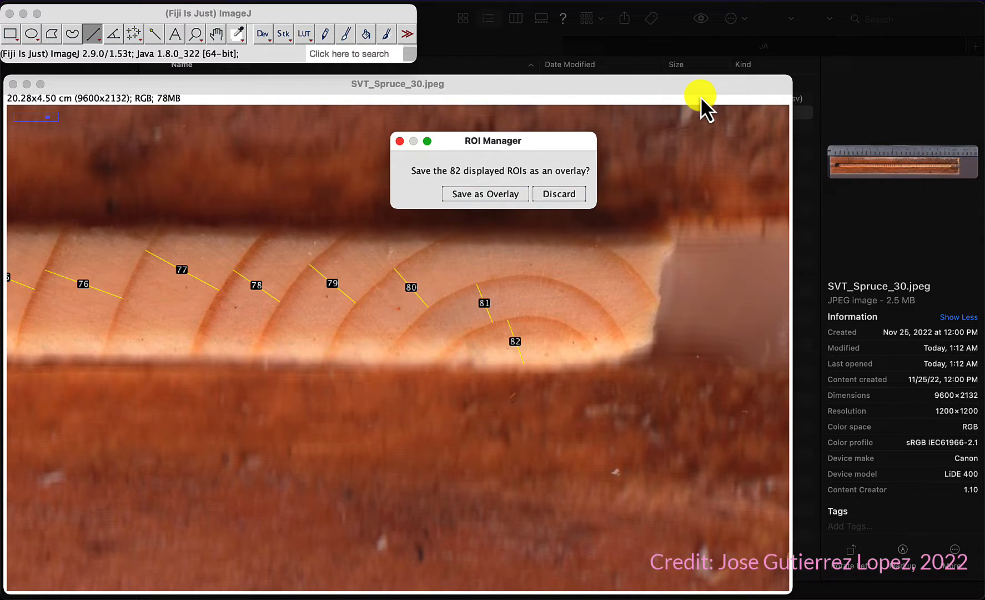
{"action": "left_click", "coordinate": [487, 194]}
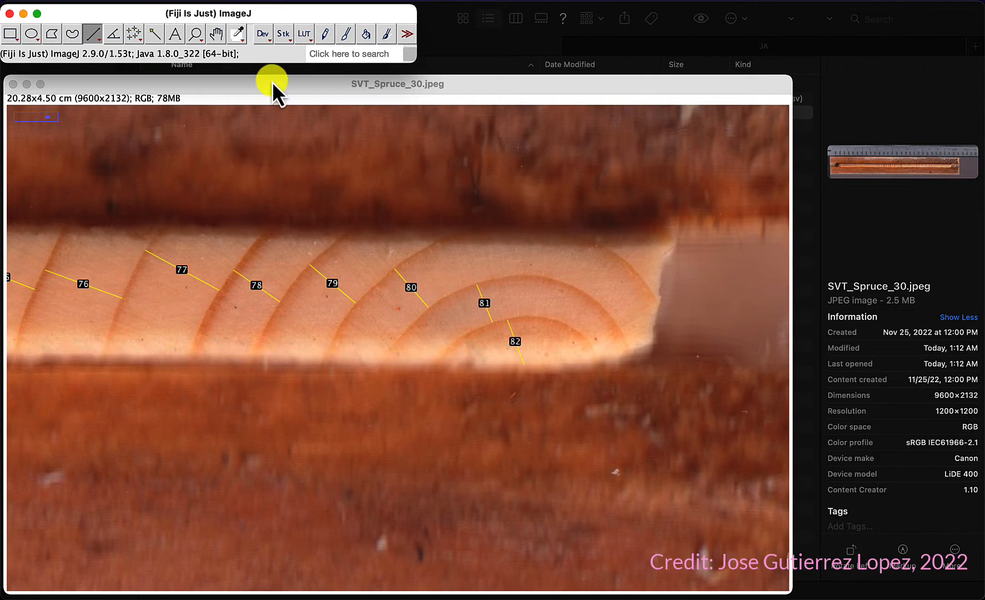
Step: Close the SVT_Spruce_30.jpeg image window without saving changes
{"action": "left_click_drag", "start_coordinate": [251, 83], "coordinate": [359, 78]}
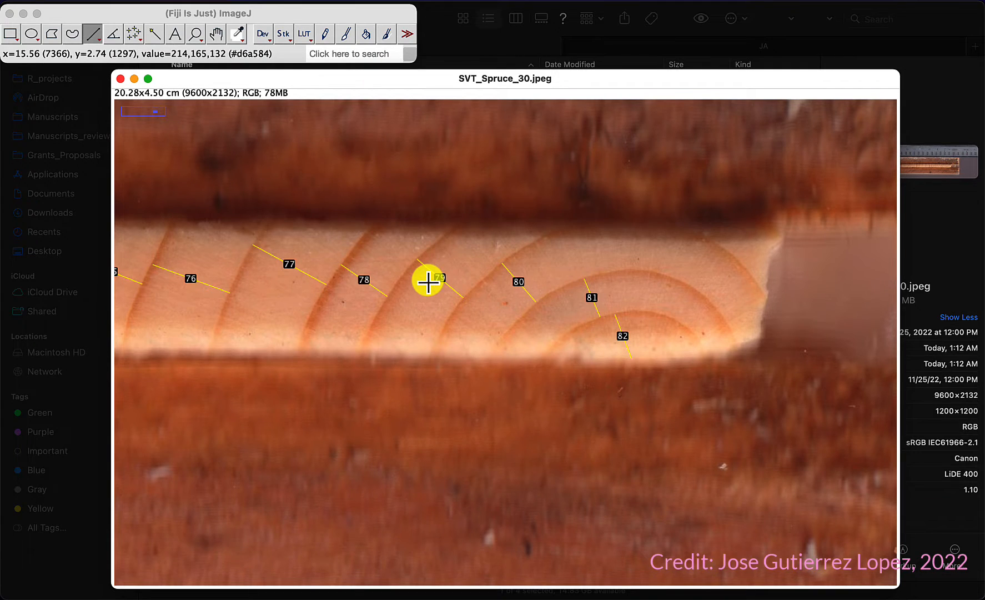
{"action": "scroll", "coordinate": [412, 274], "scroll_direction": "up", "scroll_amount": 5}
{"action": "scroll", "coordinate": [412, 274], "scroll_direction": "down", "scroll_amount": 5}
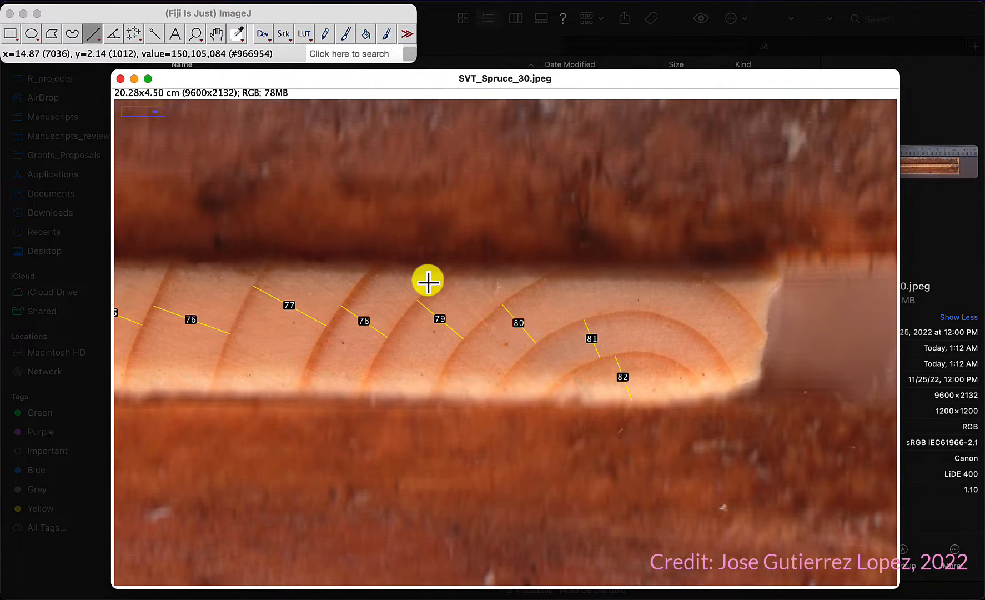
{"action": "left_click", "coordinate": [120, 79]}
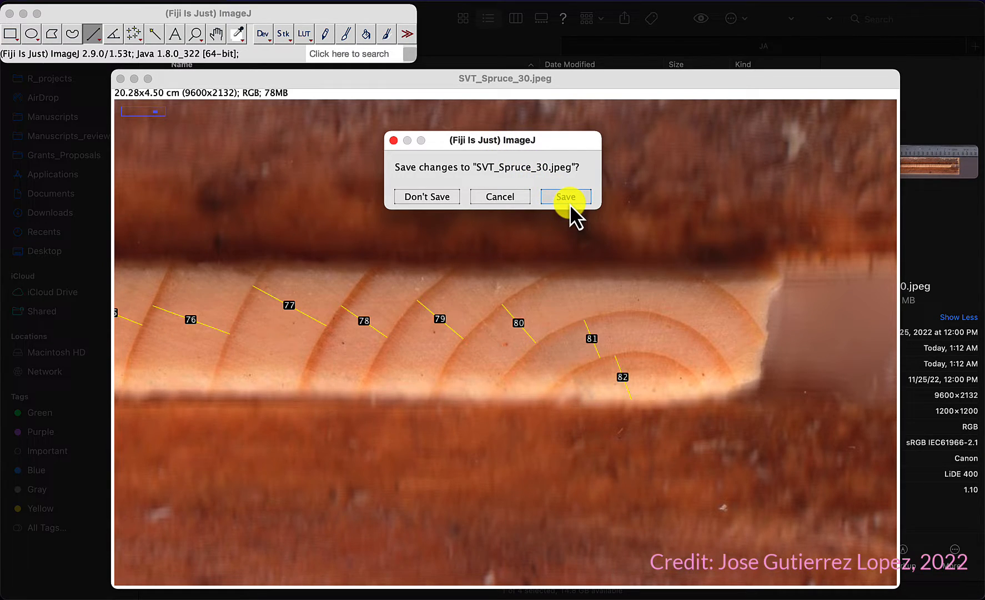
{"action": "left_click", "coordinate": [501, 199]}
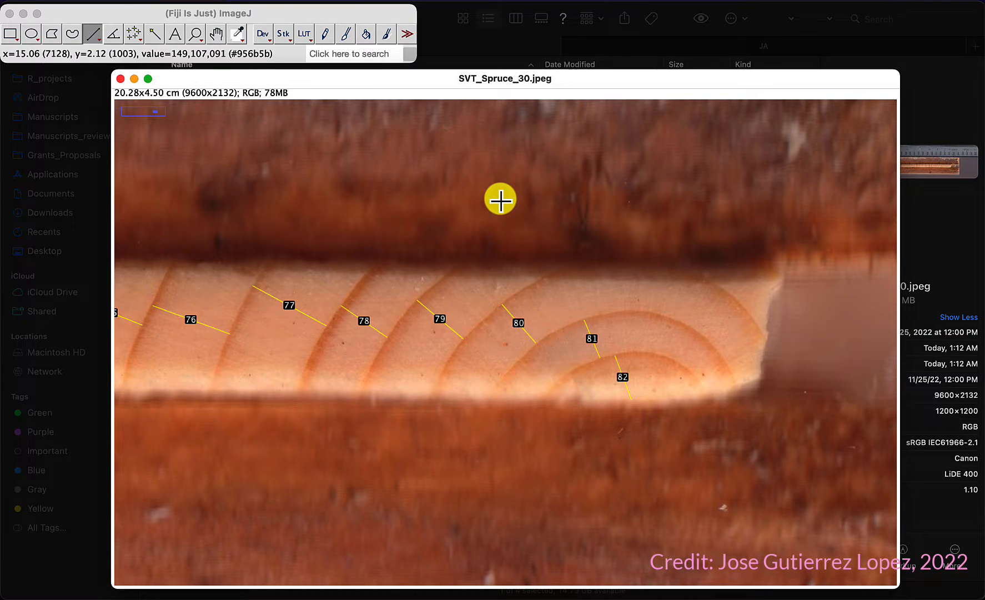
{"action": "left_click", "coordinate": [120, 80]}
{"action": "left_click", "coordinate": [406, 195]}
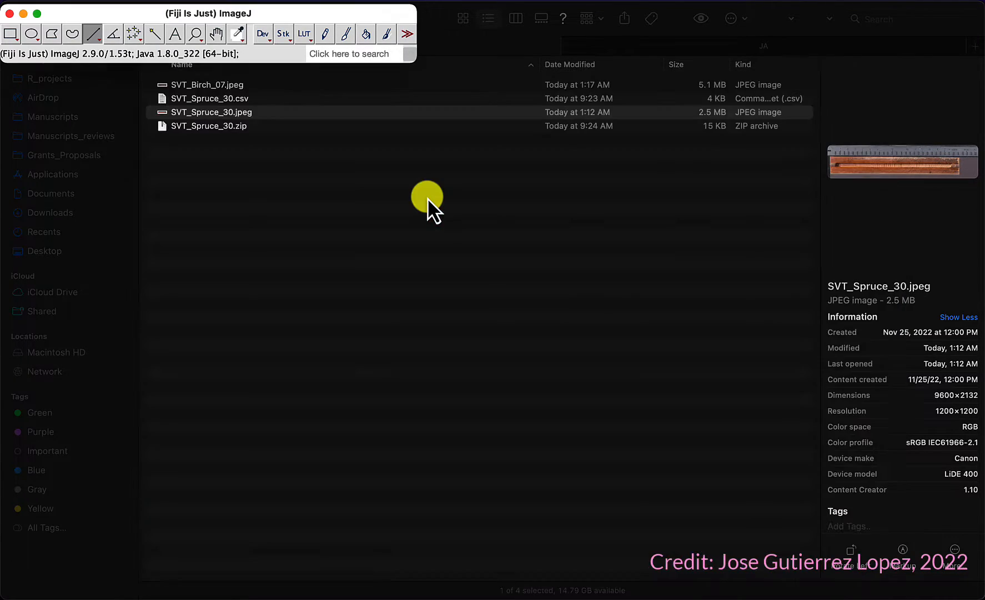
Step: Switch to Finder and preview the saved SVT_Spruce_30.csv file's measurements
{"action": "left_click", "coordinate": [395, 177]}
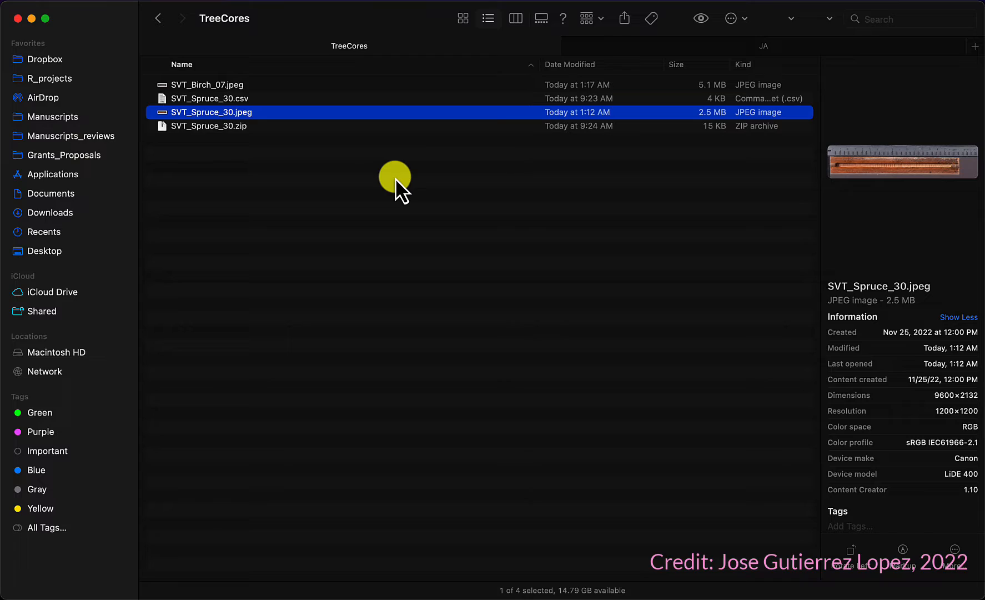
{"action": "double_click", "coordinate": [238, 98]}
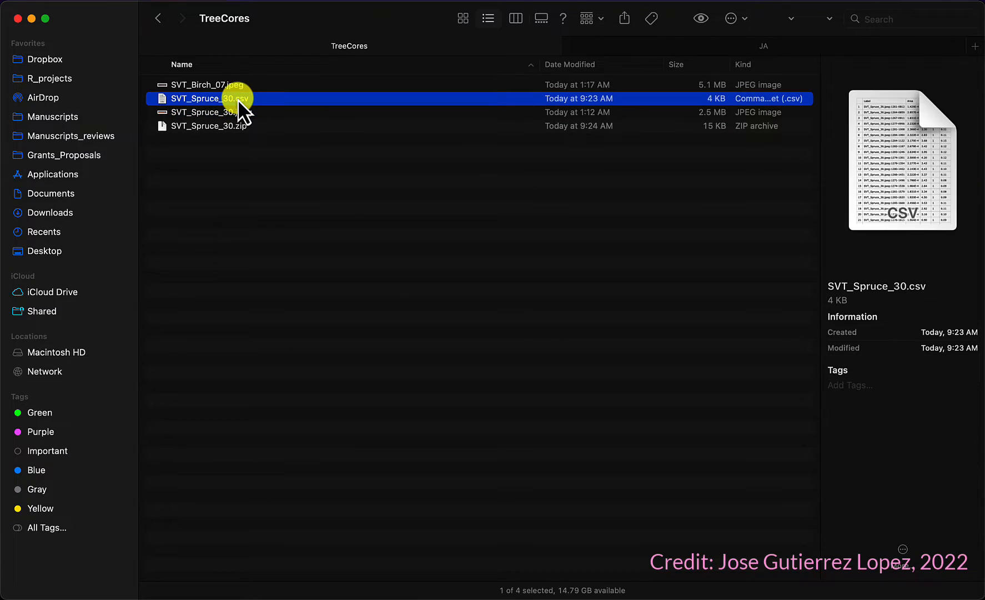
{"action": "scroll", "coordinate": [214, 242], "scroll_direction": "down", "scroll_amount": 10}
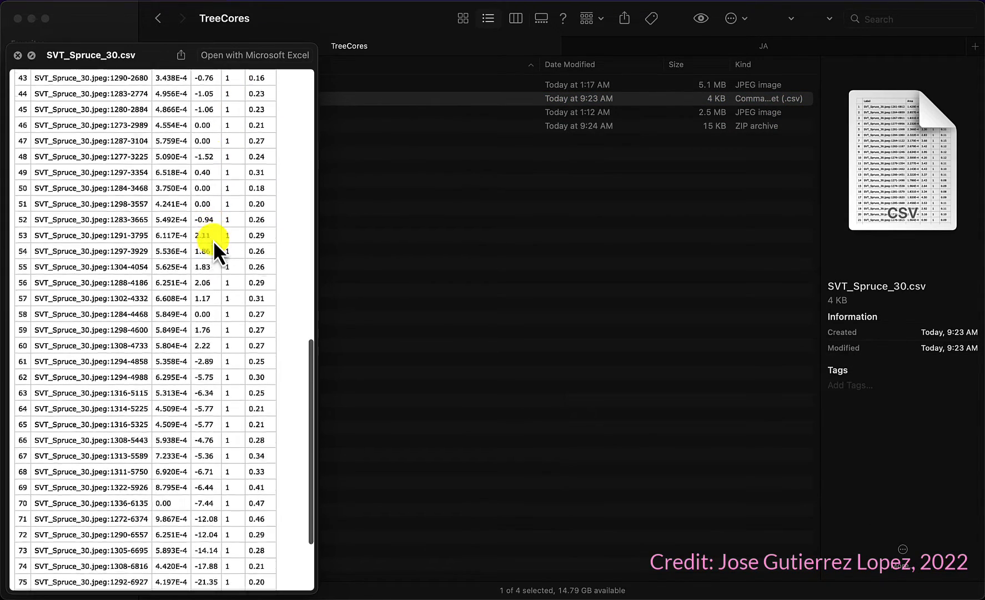
{"action": "scroll", "coordinate": [214, 243], "scroll_direction": "up", "scroll_amount": 10}
{"action": "key", "text": "space"}
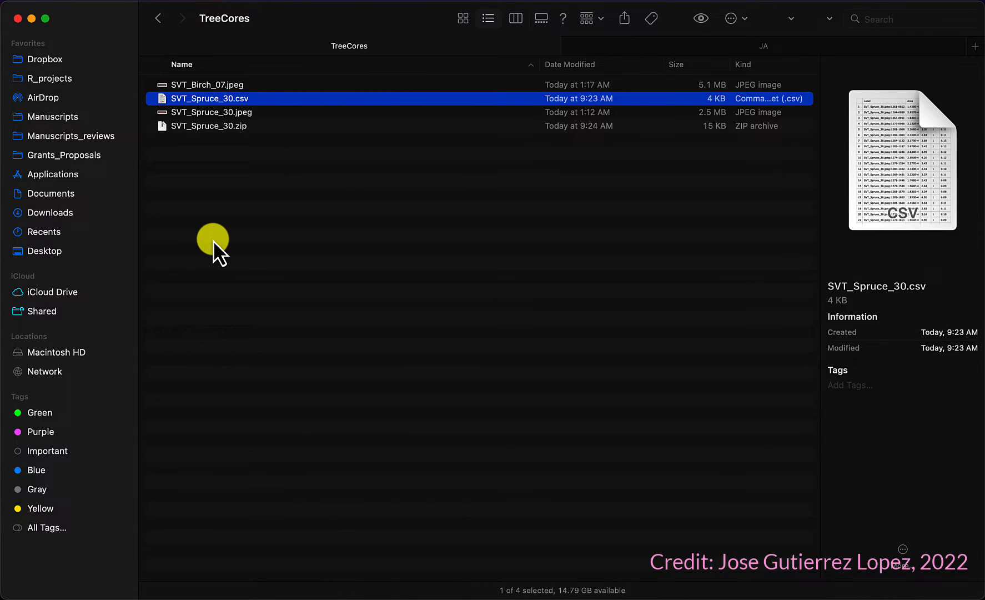
Step: Preview the SVT_Spruce_30.zip ROI archive and select the SVT_Spruce_30.jpeg image file
{"action": "key", "text": "Down"}
{"action": "key", "text": "Down"}
{"action": "key", "text": "space"}
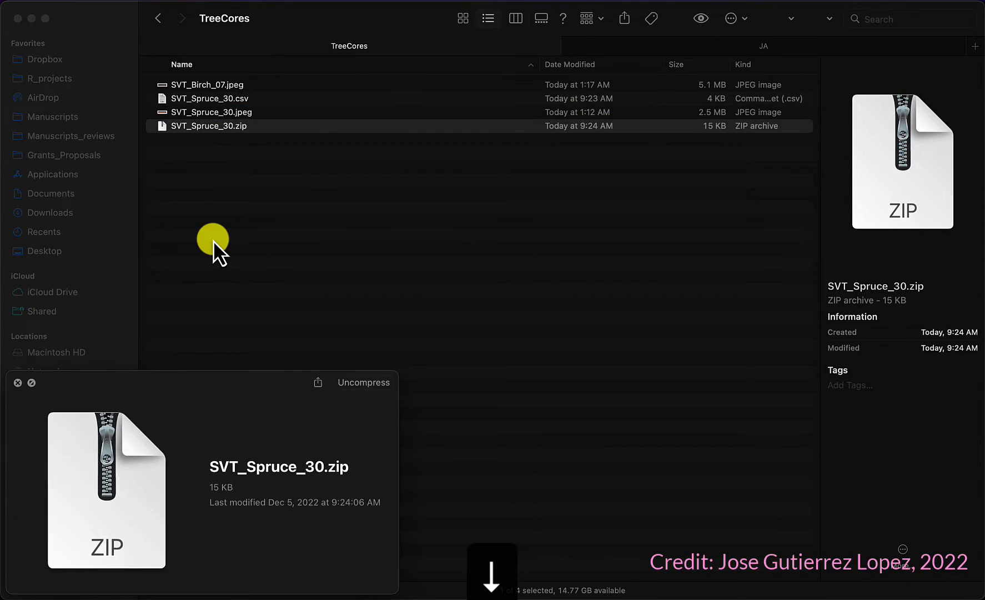
{"action": "key", "text": "space"}
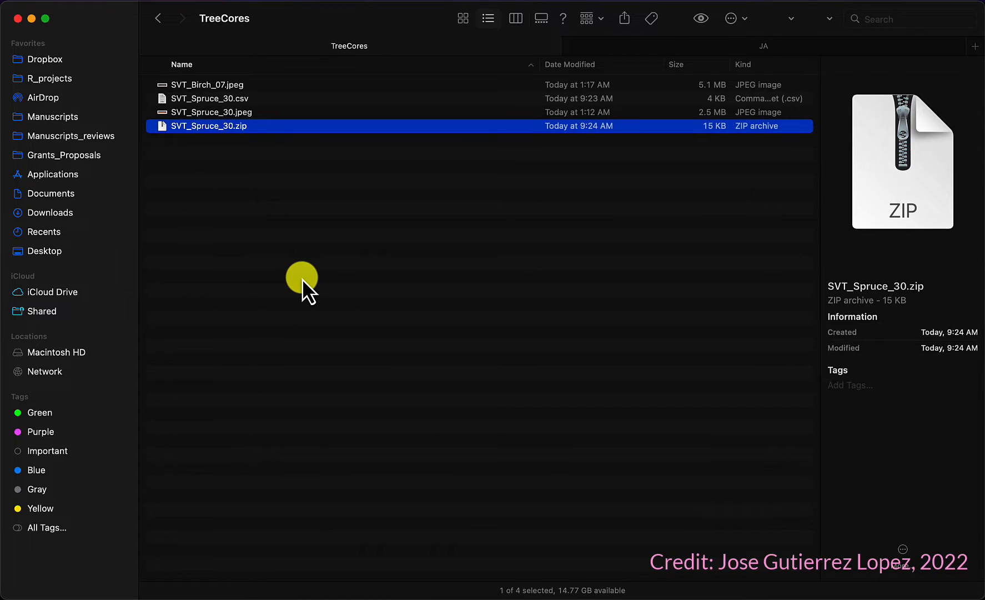
{"action": "left_click", "coordinate": [240, 112]}
{"action": "key", "text": "super+Tab"}
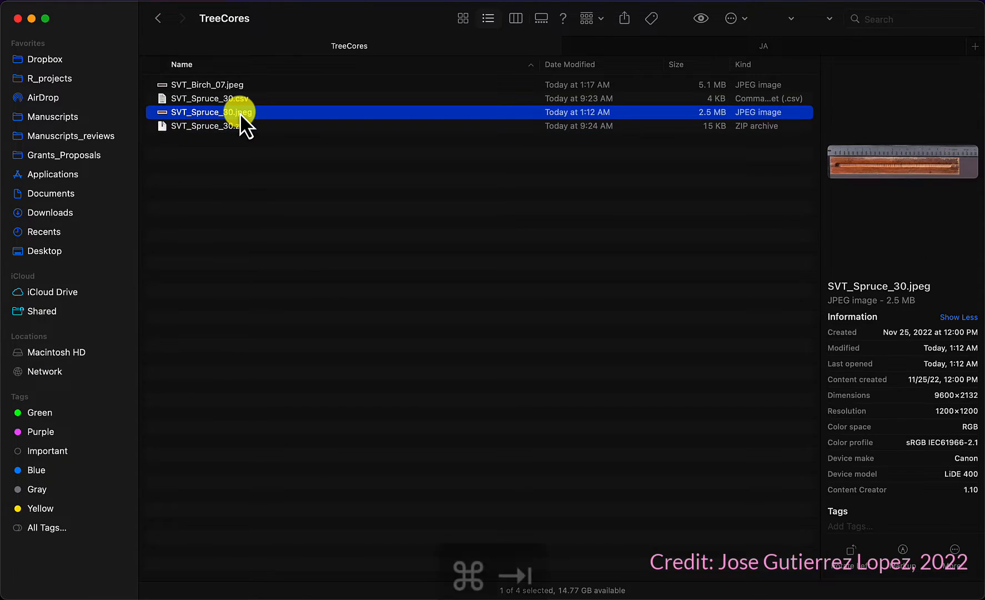
{"action": "key", "text": "super+Tab"}
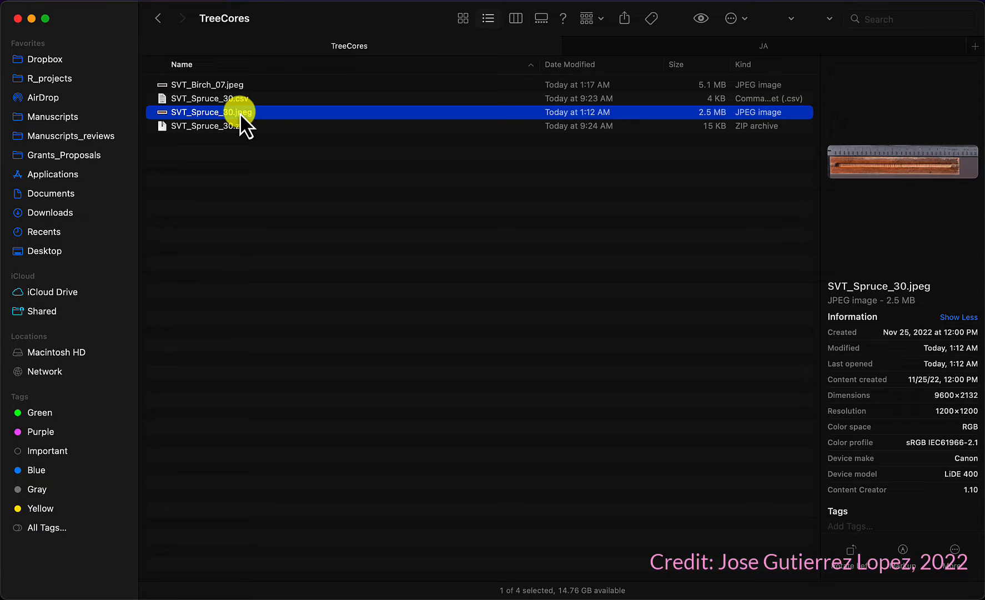
Step: Open the SVT_Spruce_30.jpeg image in Fiji and reposition its window
{"action": "left_click_drag", "start_coordinate": [237, 115], "coordinate": [221, 55]}
{"action": "key", "text": "super+Tab"}
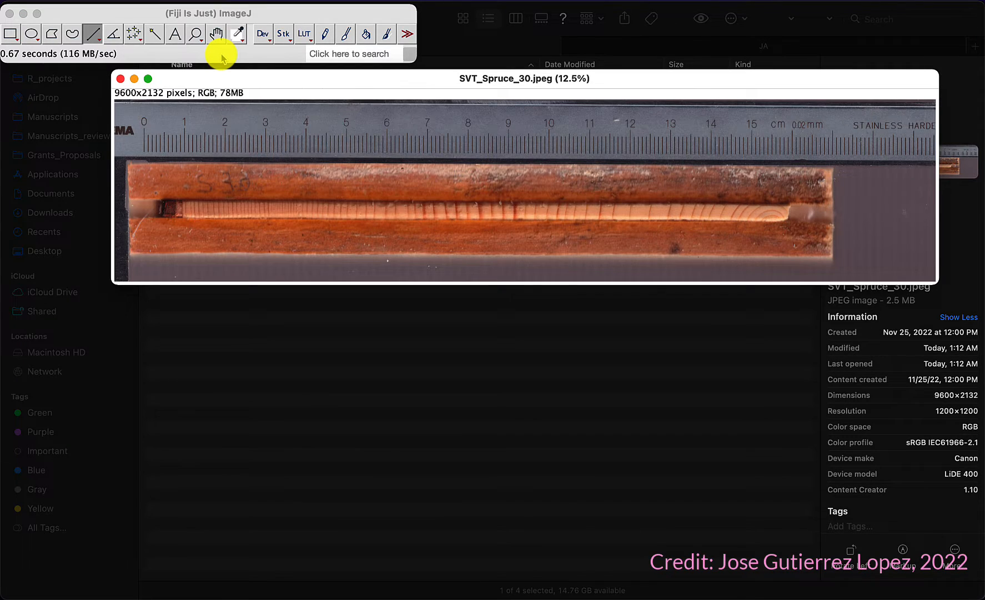
{"action": "left_click_drag", "start_coordinate": [433, 83], "coordinate": [346, 168]}
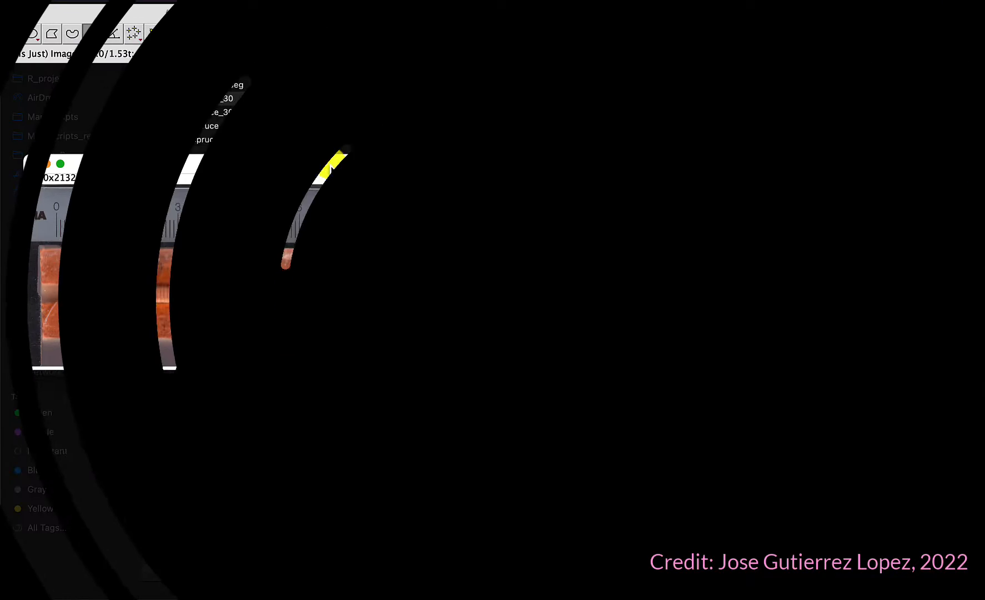
Step: Open the saved SVT_Spruce_30.zip ROI set onto the image
{"action": "key", "text": "super+o"}
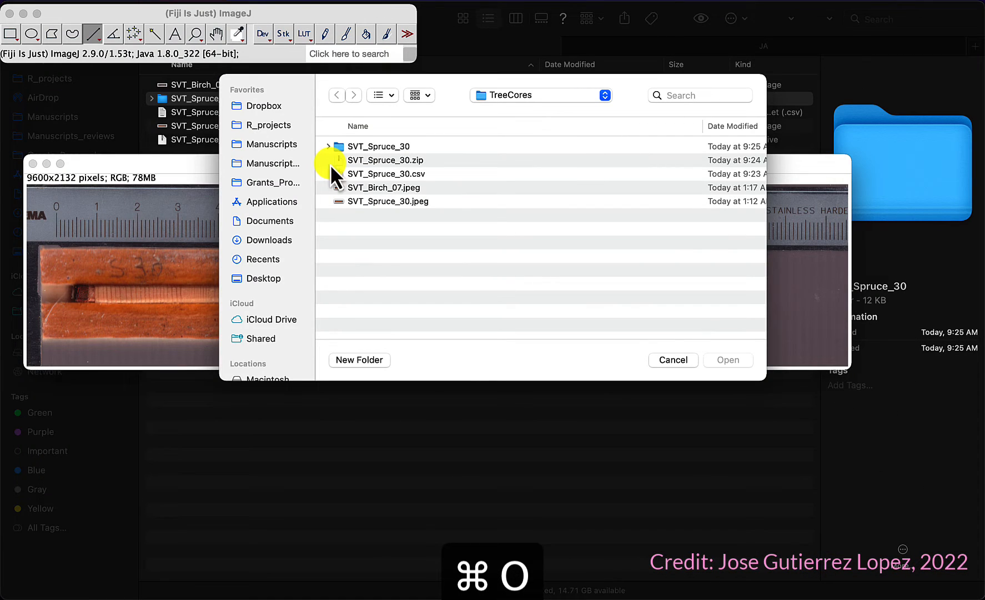
{"action": "key", "text": "Escape"}
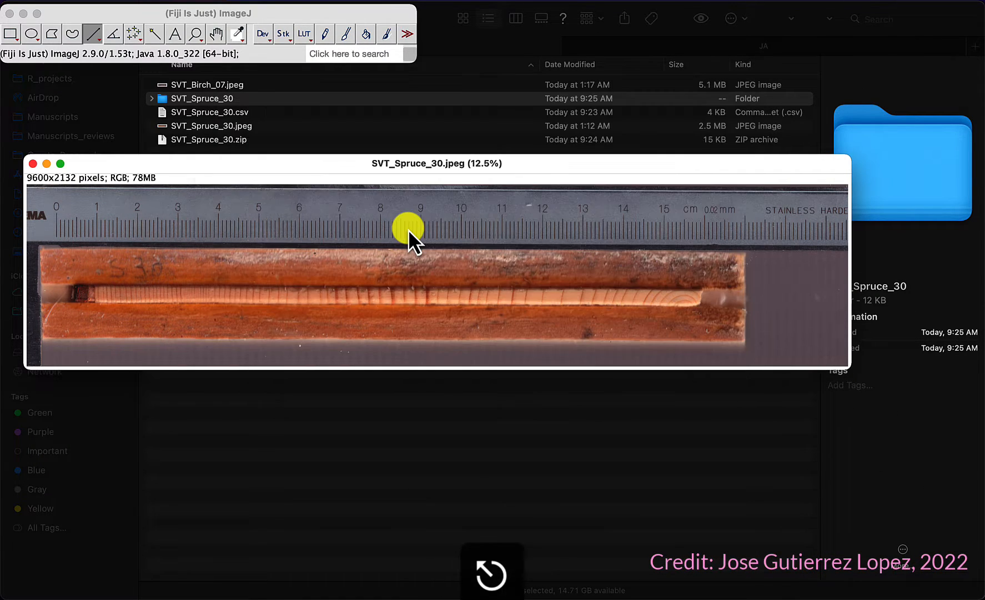
{"action": "key", "text": "super+o"}
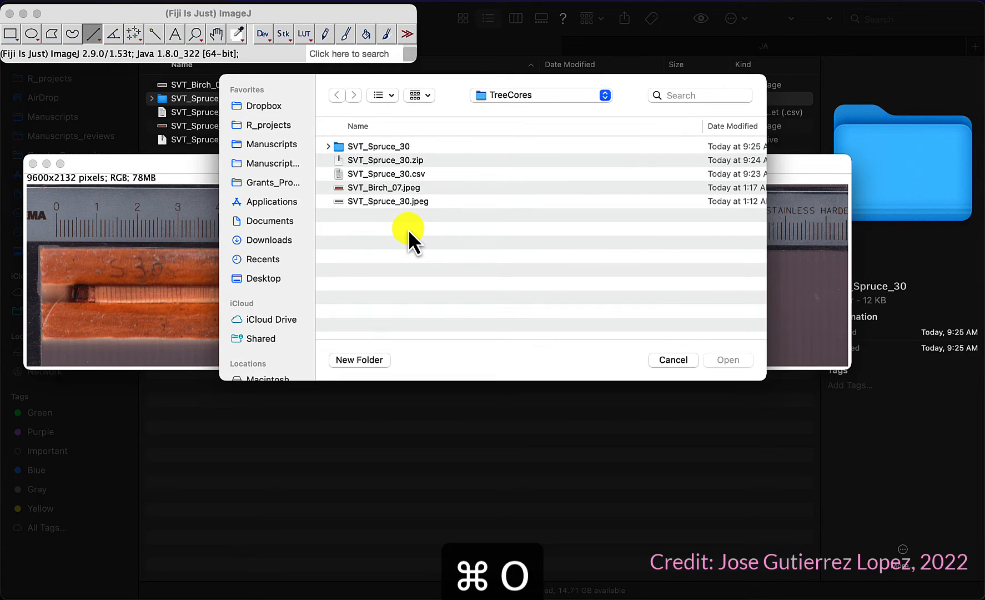
{"action": "left_click", "coordinate": [376, 163]}
{"action": "left_click", "coordinate": [729, 359]}
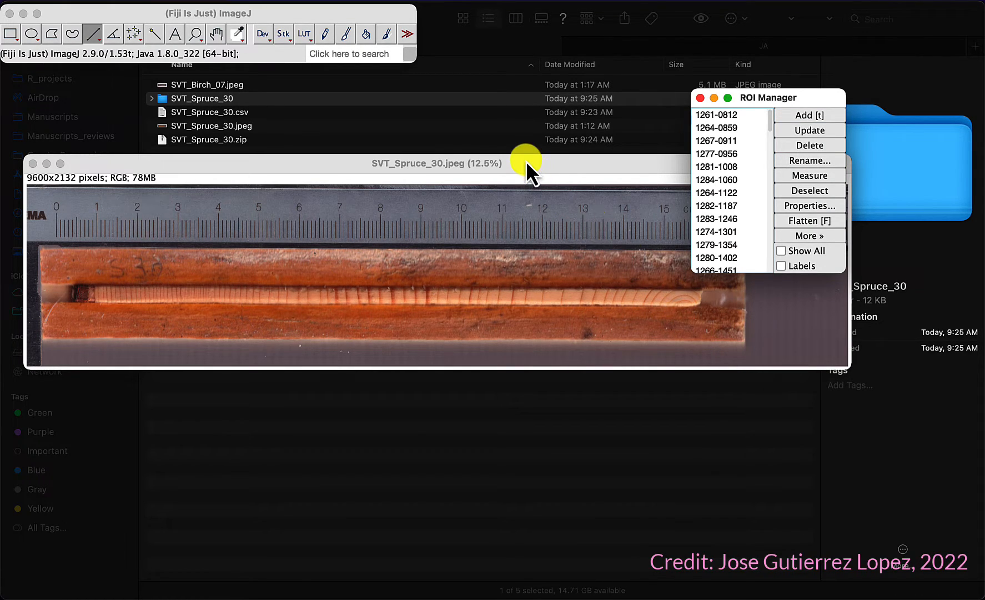
Step: Arrange the image and ROI Manager windows and show all ROIs with their labels on the image
{"action": "left_click_drag", "start_coordinate": [526, 161], "coordinate": [499, 77]}
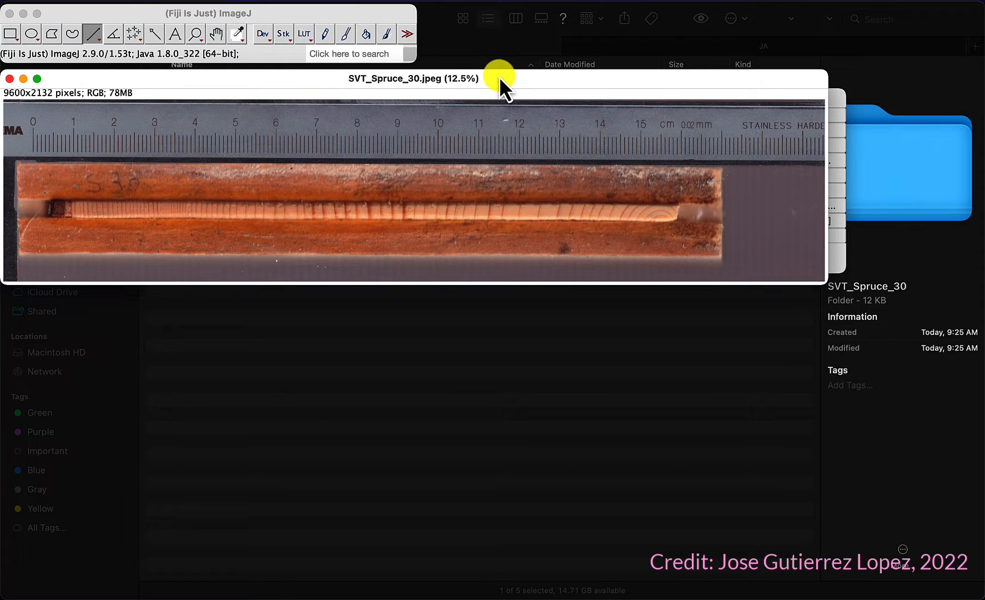
{"action": "left_click_drag", "start_coordinate": [845, 91], "coordinate": [655, 66]}
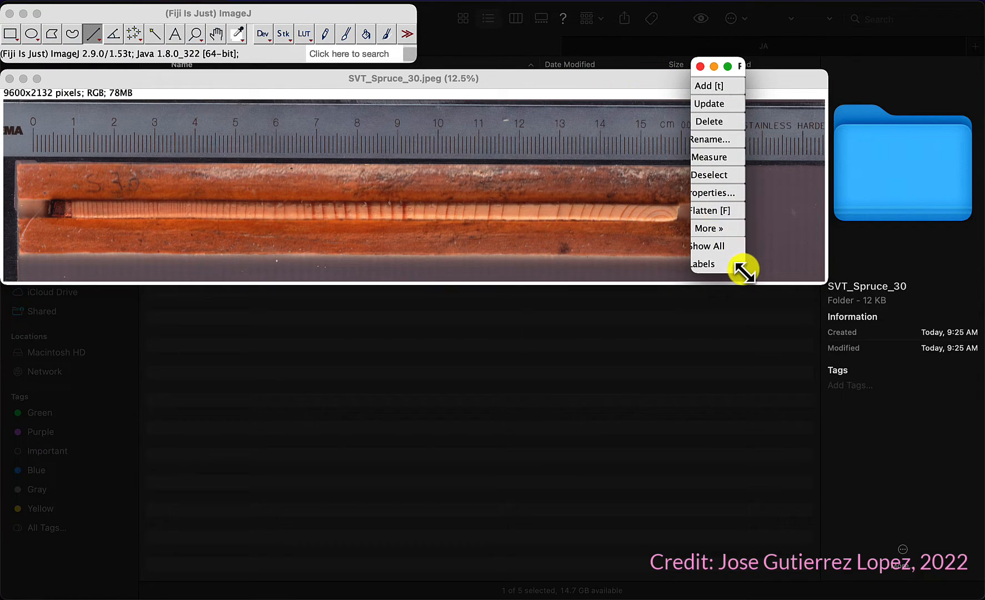
{"action": "left_click_drag", "start_coordinate": [743, 271], "coordinate": [905, 364]}
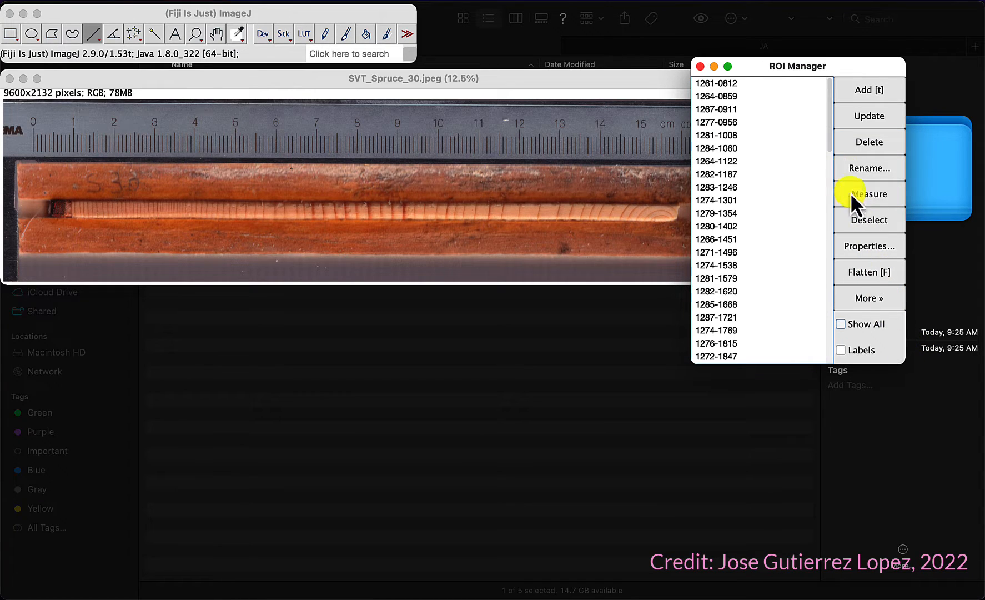
{"action": "left_click_drag", "start_coordinate": [812, 72], "coordinate": [709, 155]}
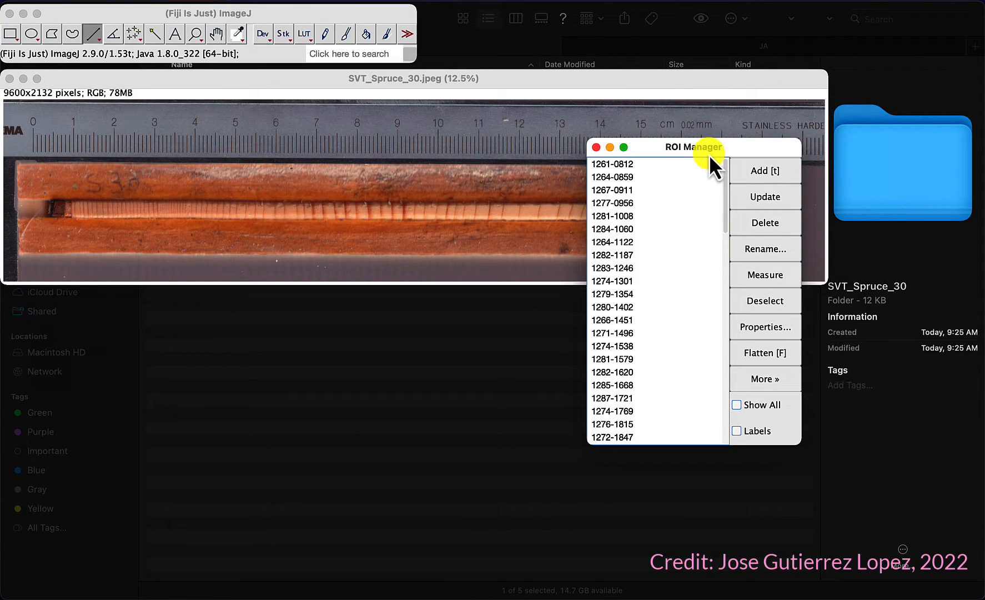
{"action": "left_click", "coordinate": [737, 405]}
{"action": "left_click", "coordinate": [737, 431]}
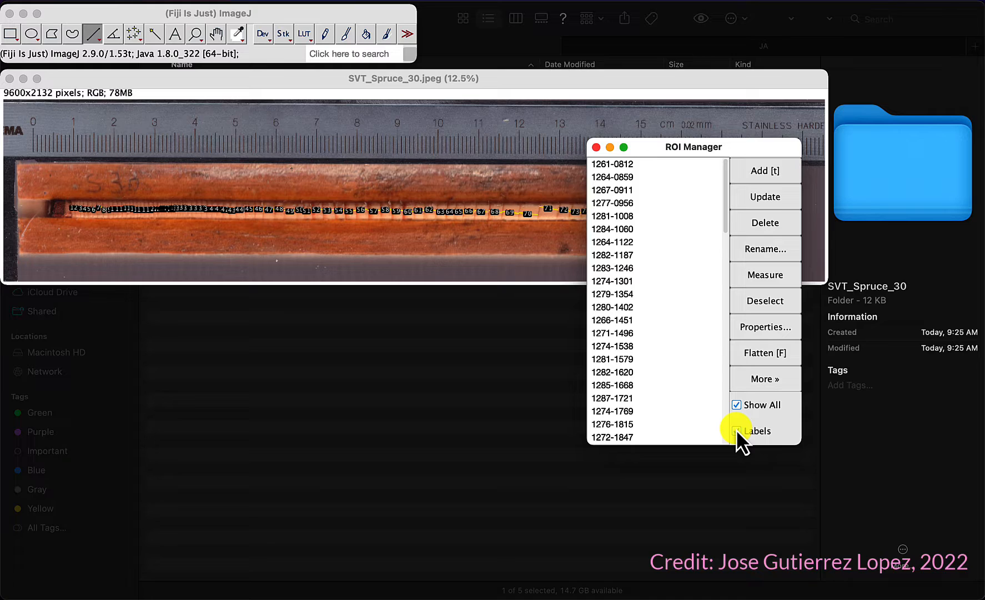
Step: Zoom into the core to inspect the labelled ring-width lines along its length
{"action": "left_click_drag", "start_coordinate": [681, 148], "coordinate": [783, 301]}
{"action": "left_click", "coordinate": [297, 78]}
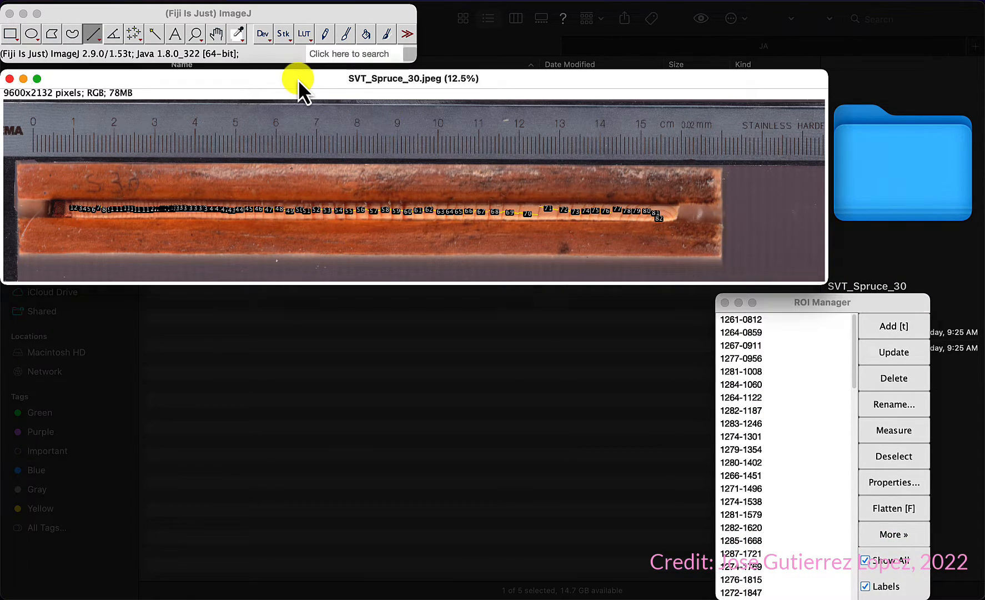
{"action": "key", "text": "plus"}
{"action": "key", "text": "plus"}
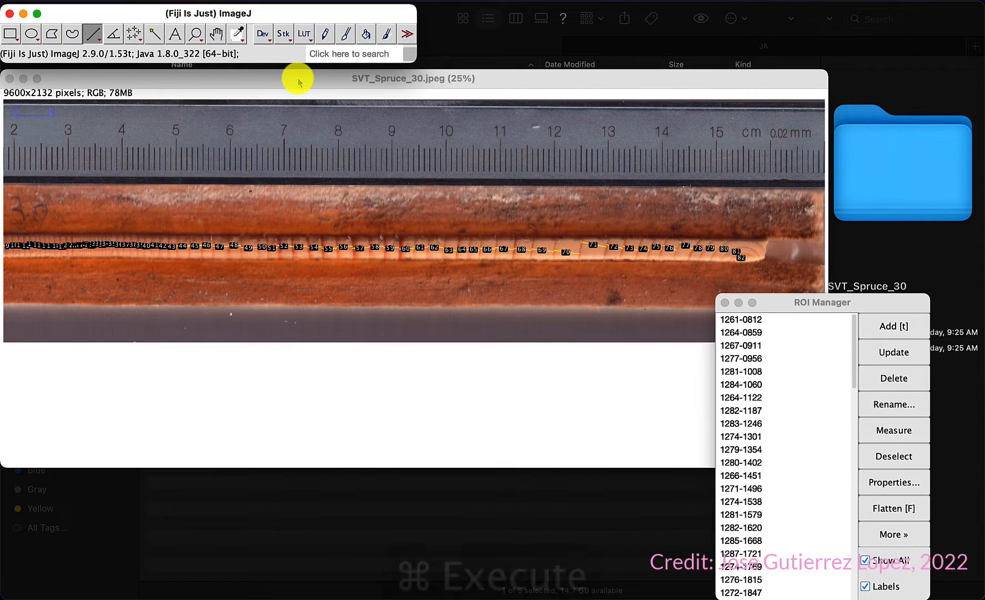
{"action": "key", "text": "plus"}
{"action": "key", "text": "plus"}
{"action": "key", "text": "plus"}
{"action": "scroll", "coordinate": [195, 329], "scroll_direction": "down", "scroll_amount": 5}
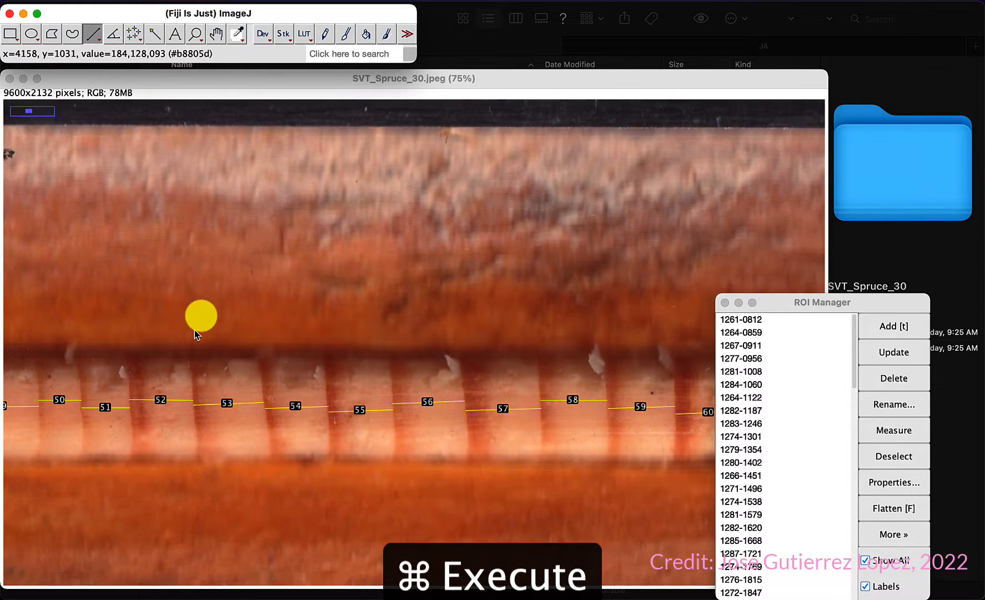
{"action": "scroll", "coordinate": [195, 329], "scroll_direction": "up", "scroll_amount": 6}
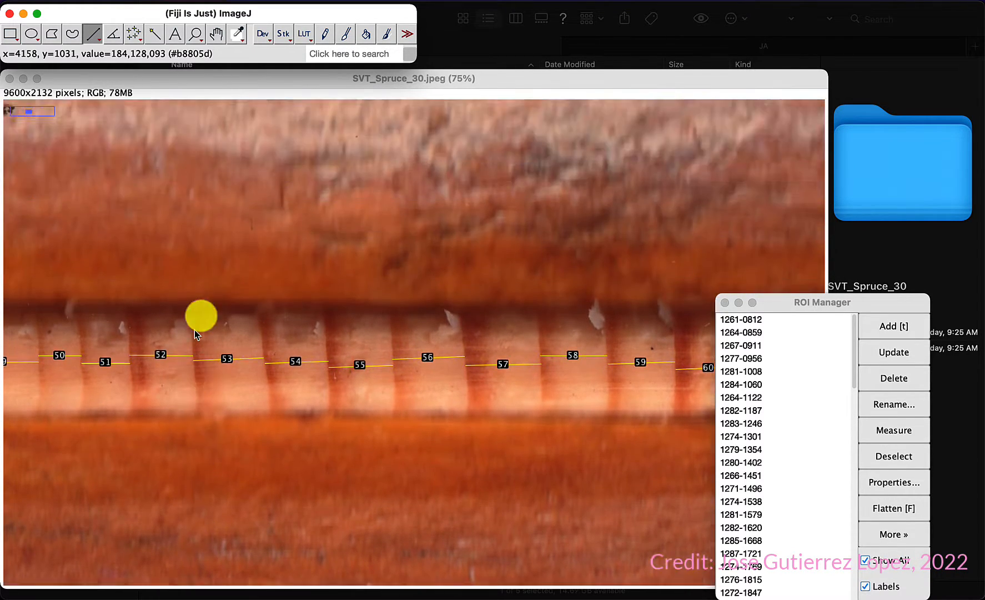
{"action": "scroll", "coordinate": [195, 329], "scroll_direction": "down", "scroll_amount": 3}
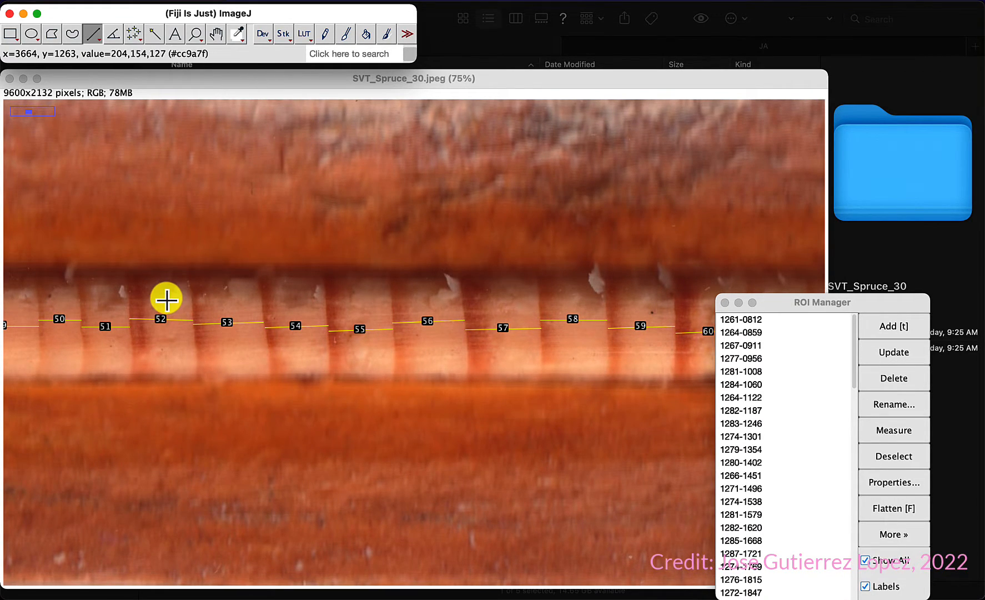
{"action": "key", "text": "minus"}
{"action": "key", "text": "minus"}
{"action": "key", "text": "minus"}
{"action": "key", "text": "minus"}
{"action": "key", "text": "minus"}
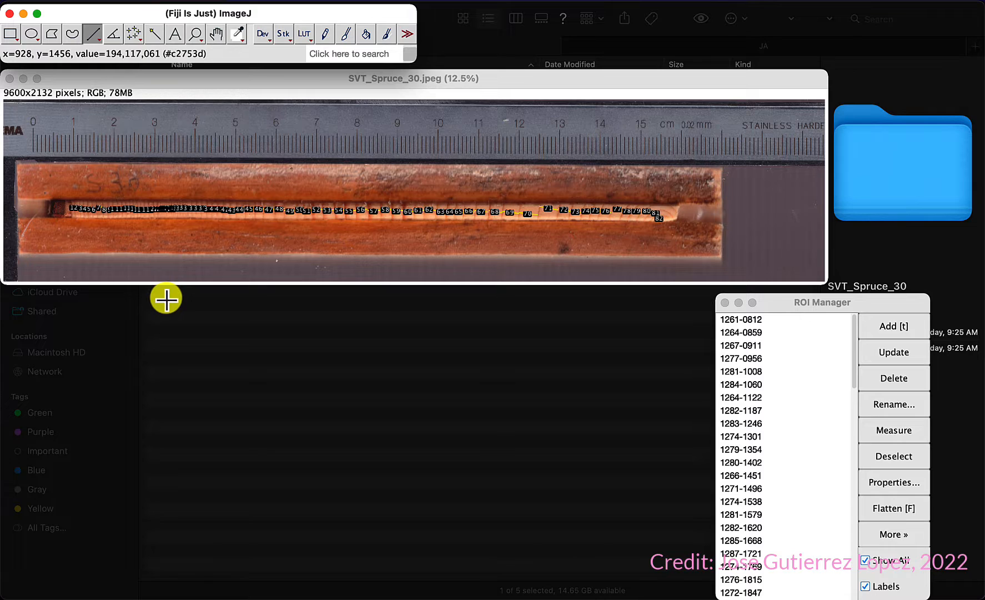
{"action": "key", "text": "plus"}
{"action": "key", "text": "plus"}
{"action": "key", "text": "plus"}
{"action": "key", "text": "plus"}
{"action": "key", "text": "plus"}
{"action": "key", "text": "plus"}
{"action": "key", "text": "plus"}
{"action": "key", "text": "plus"}
{"action": "key", "text": "plus"}
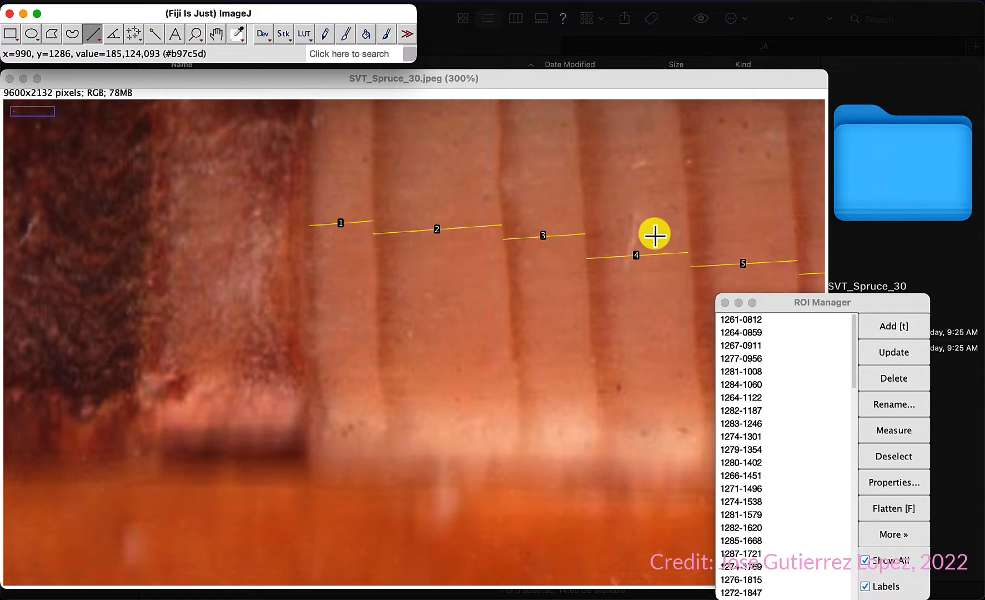
{"action": "left_click", "coordinate": [521, 84]}
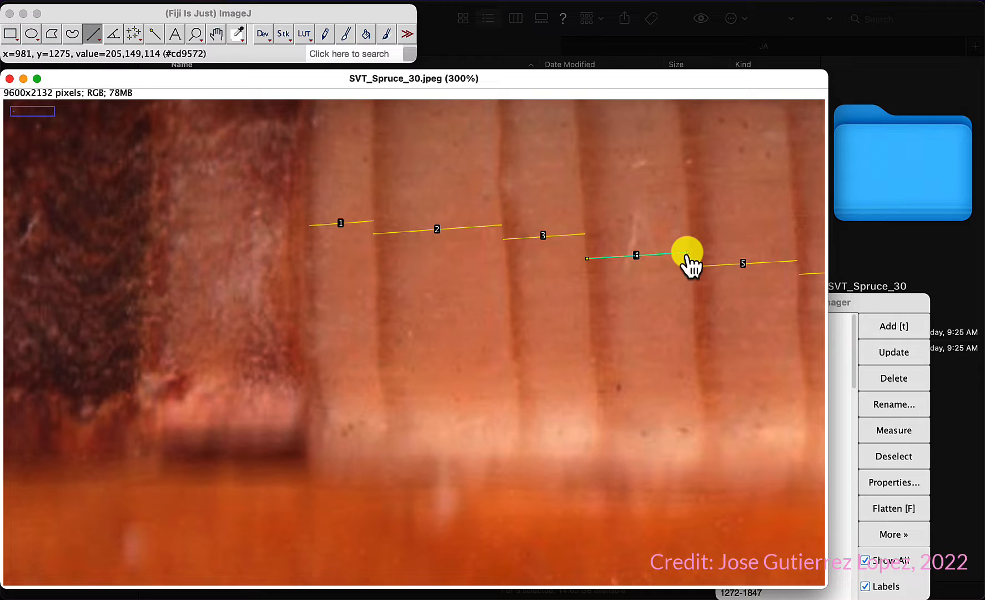
Step: Select the fourth ring's line on the image to locate it in the ROI Manager
{"action": "mouse_move", "coordinate": [688, 254]}
{"action": "left_mouse_down"}
{"action": "mouse_move", "coordinate": [687, 272]}
{"action": "mouse_move", "coordinate": [688, 256]}
{"action": "left_mouse_up"}
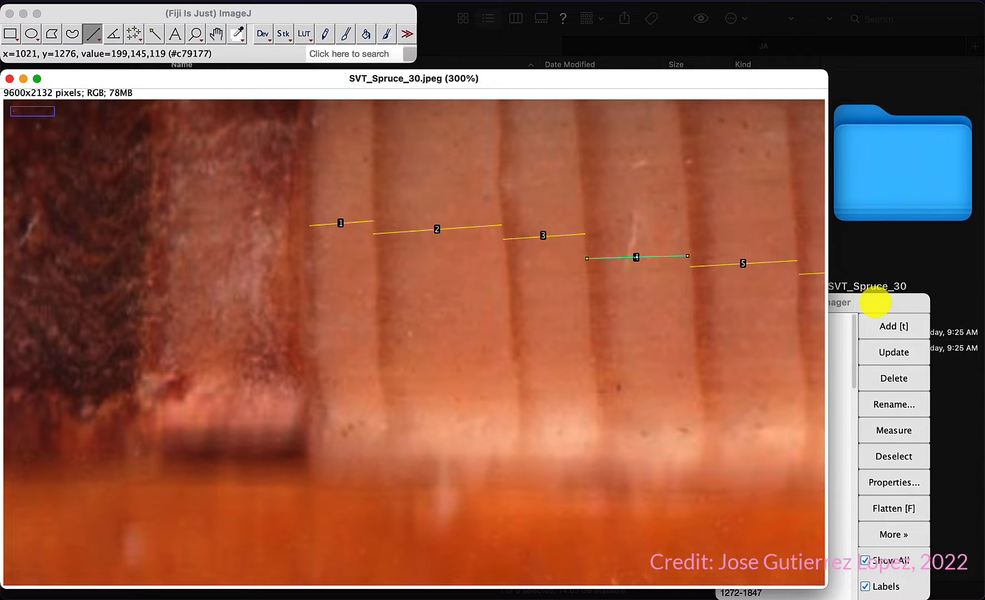
{"action": "left_click", "coordinate": [876, 304]}
{"action": "left_click_drag", "start_coordinate": [876, 303], "coordinate": [876, 213]}
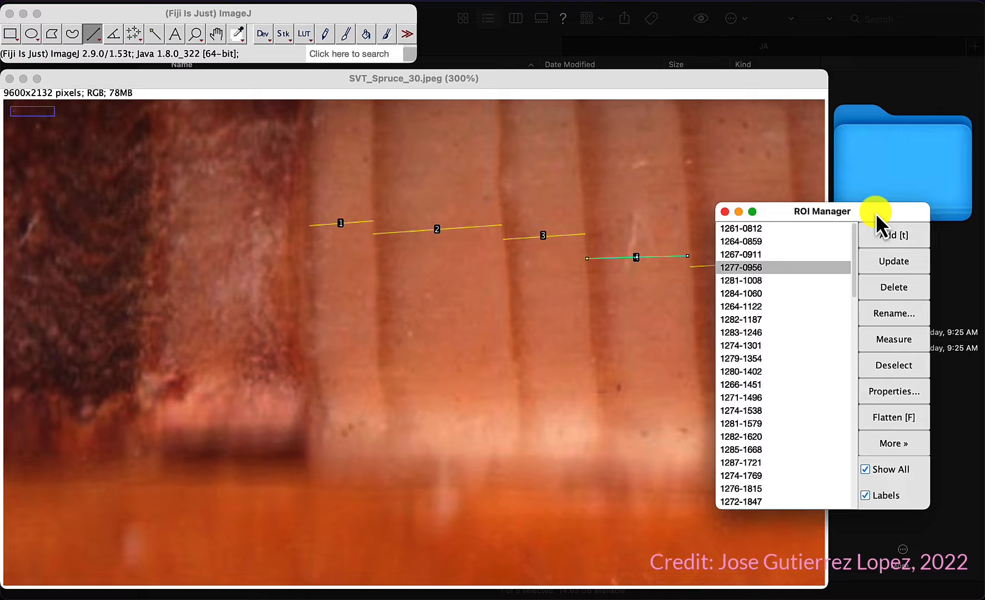
{"action": "left_click", "coordinate": [279, 77]}
Step: Draw a straight line along the ruler from its zero mark to the 15 cm mark
{"action": "scroll", "coordinate": [486, 270], "scroll_direction": "up", "scroll_amount": 5}
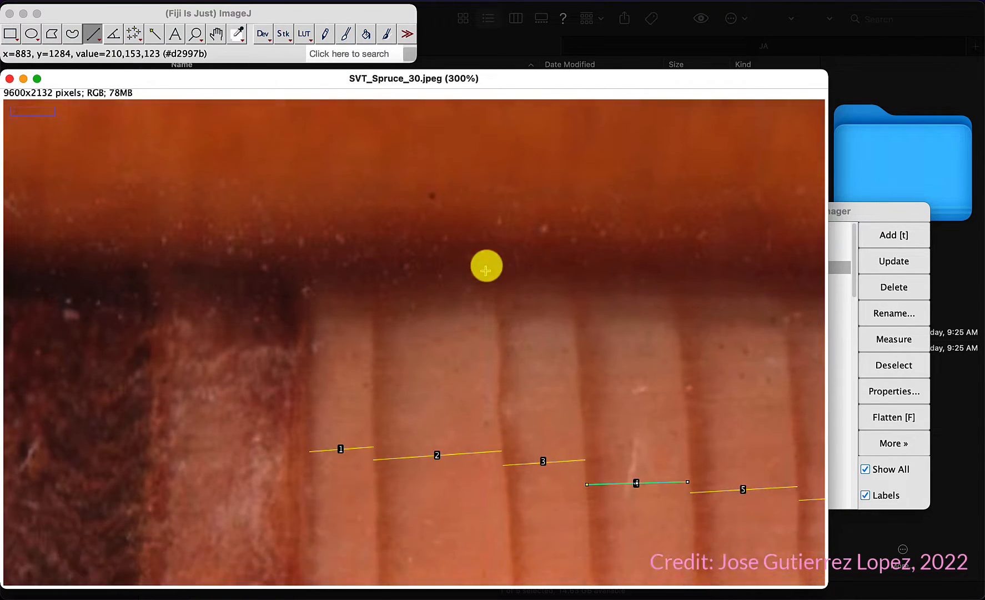
{"action": "scroll", "coordinate": [486, 270], "scroll_direction": "down", "scroll_amount": 3}
{"action": "key", "text": "super+Insert"}
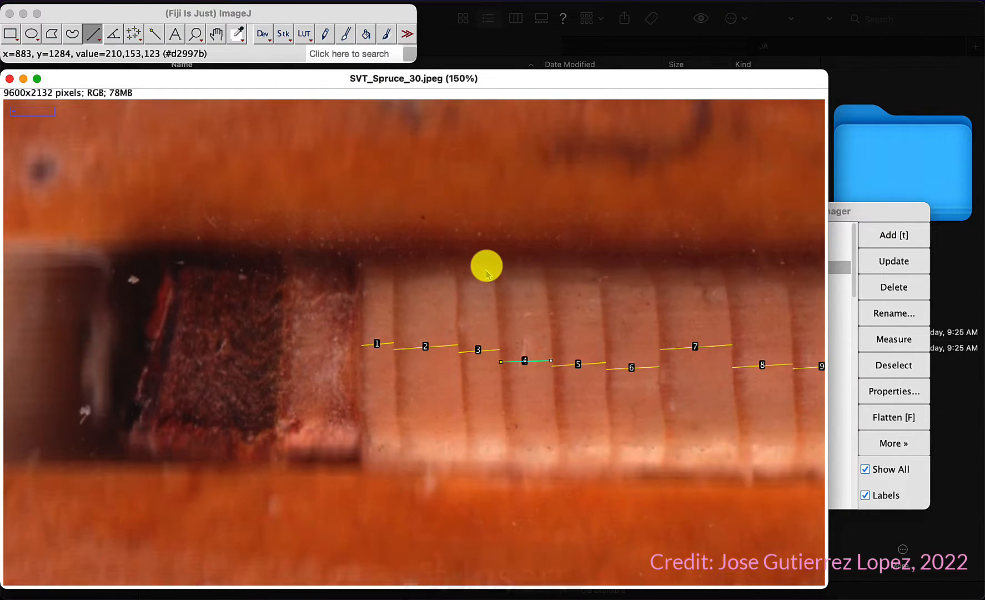
{"action": "key", "text": "super+Insert"}
{"action": "key", "text": "super+Insert"}
{"action": "key", "text": "super+Insert"}
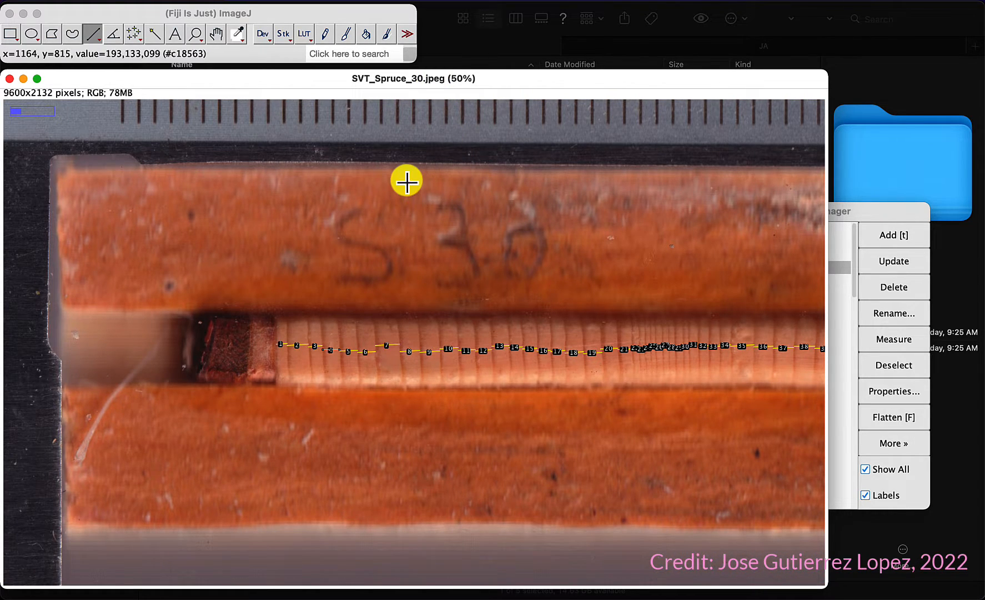
{"action": "scroll", "coordinate": [407, 181], "scroll_direction": "up", "scroll_amount": 5}
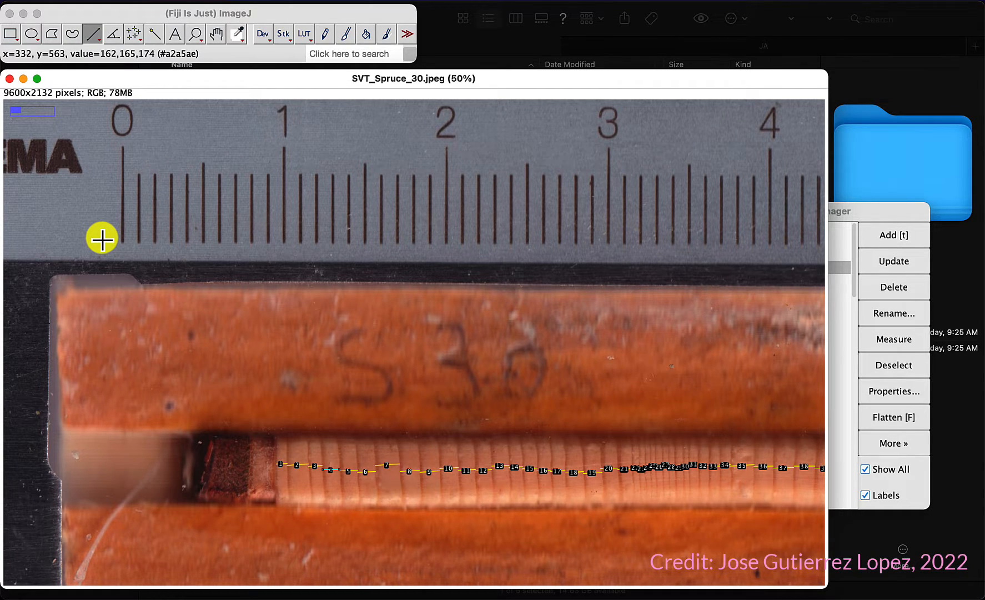
{"action": "scroll", "coordinate": [103, 239], "scroll_direction": "up", "scroll_amount": 7}
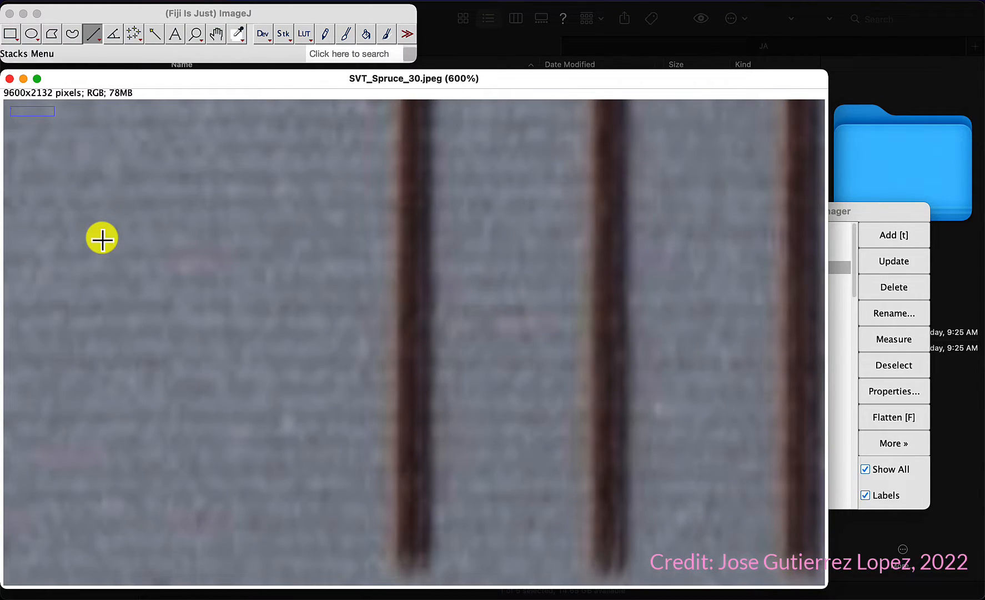
{"action": "left_click", "coordinate": [222, 4]}
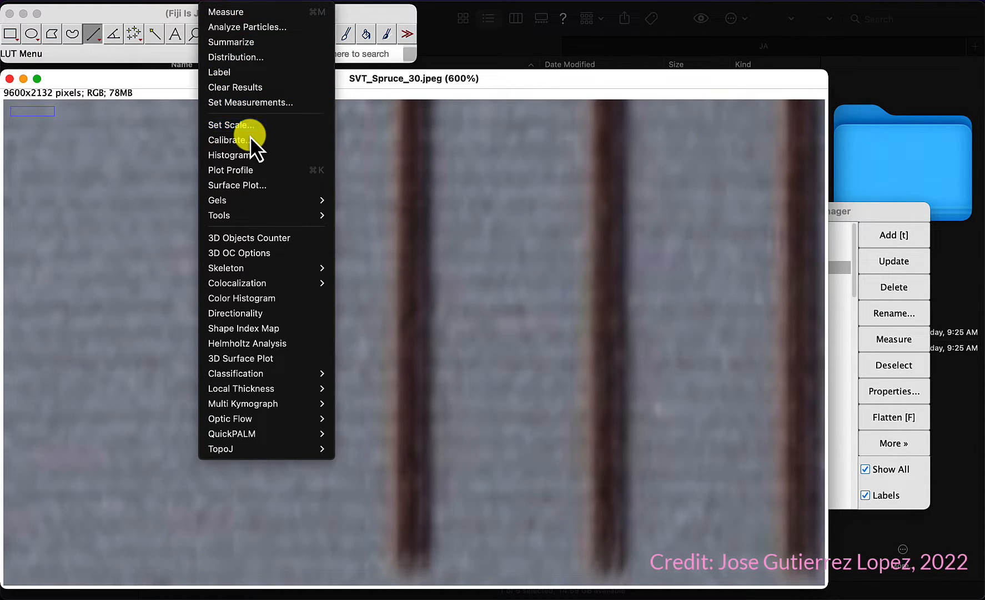
{"action": "left_click", "coordinate": [515, 81]}
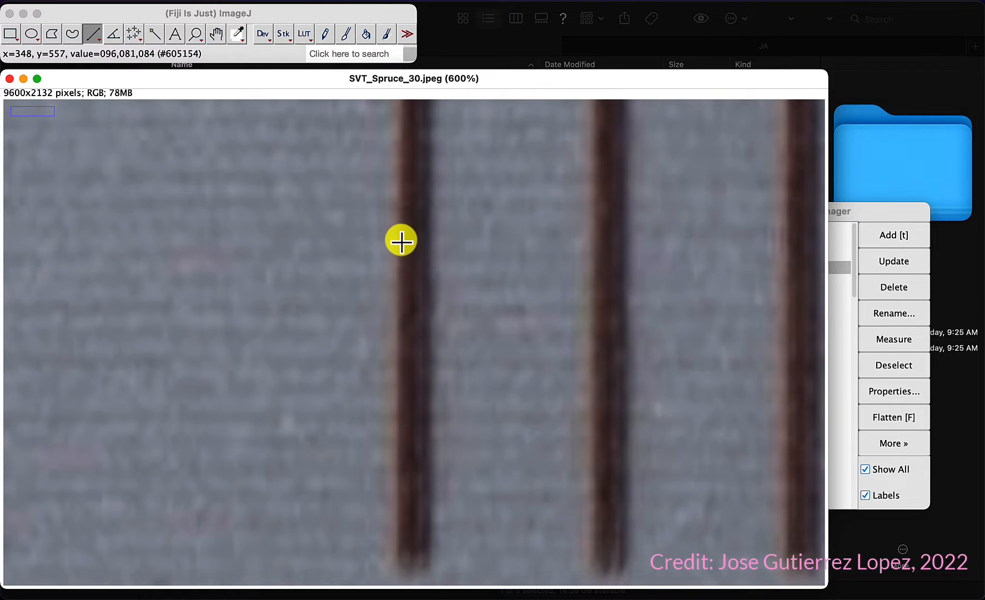
{"action": "mouse_move", "coordinate": [414, 480]}
{"action": "left_mouse_down"}
{"action": "mouse_move", "coordinate": [701, 478]}
{"action": "mouse_move", "coordinate": [712, 395]}
{"action": "mouse_move", "coordinate": [763, 364]}
{"action": "mouse_move", "coordinate": [809, 192]}
{"action": "mouse_move", "coordinate": [699, 133]}
{"action": "mouse_move", "coordinate": [377, 109]}
{"action": "mouse_move", "coordinate": [314, 126]}
{"action": "mouse_move", "coordinate": [495, 196]}
{"action": "mouse_move", "coordinate": [455, 200]}
{"action": "mouse_move", "coordinate": [489, 201]}
{"action": "mouse_move", "coordinate": [454, 261]}
{"action": "mouse_move", "coordinate": [417, 365]}
{"action": "left_mouse_up"}
{"action": "key", "text": "minus"}
{"action": "key", "text": "minus"}
{"action": "key", "text": "minus"}
{"action": "key", "text": "minus"}
{"action": "key", "text": "minus"}
{"action": "key", "text": "minus"}
{"action": "key", "text": "minus"}
{"action": "key", "text": "minus"}
{"action": "key", "text": "minus"}
{"action": "key", "text": "minus"}
{"action": "key", "text": "minus"}
{"action": "key", "text": "minus"}
{"action": "key", "text": "minus"}
{"action": "key", "text": "plus"}
{"action": "key", "text": "plus"}
{"action": "key", "text": "plus"}
{"action": "key", "text": "plus"}
{"action": "key", "text": "plus"}
{"action": "key", "text": "plus"}
{"action": "key", "text": "plus"}
{"action": "key", "text": "plus"}
{"action": "key", "text": "plus"}
{"action": "key", "text": "plus"}
{"action": "key", "text": "plus"}
{"action": "key", "text": "plus"}
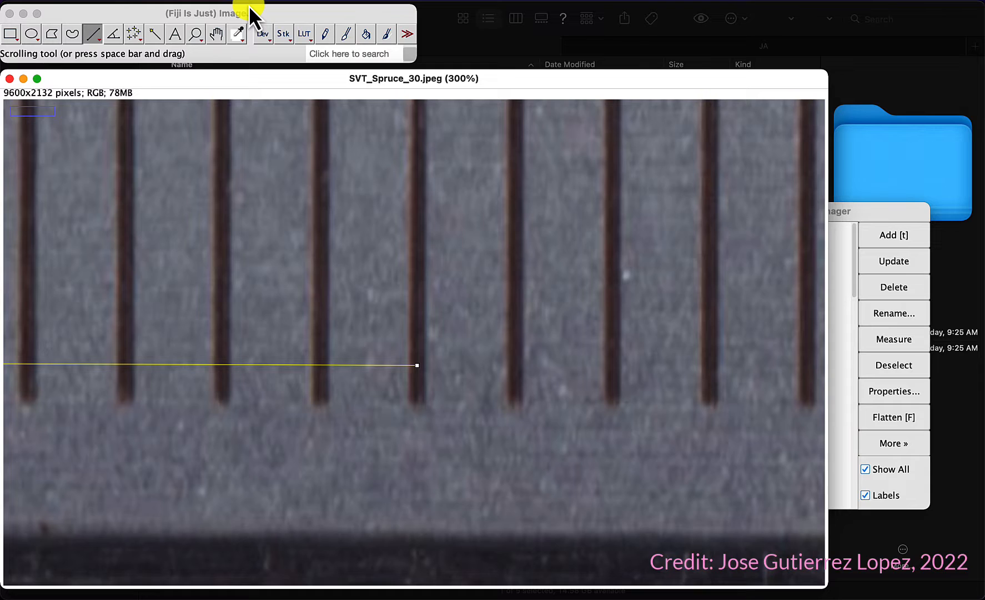
Step: Set the scale with a known distance of 150 and a unit of length of mm
{"action": "left_click", "coordinate": [221, 5]}
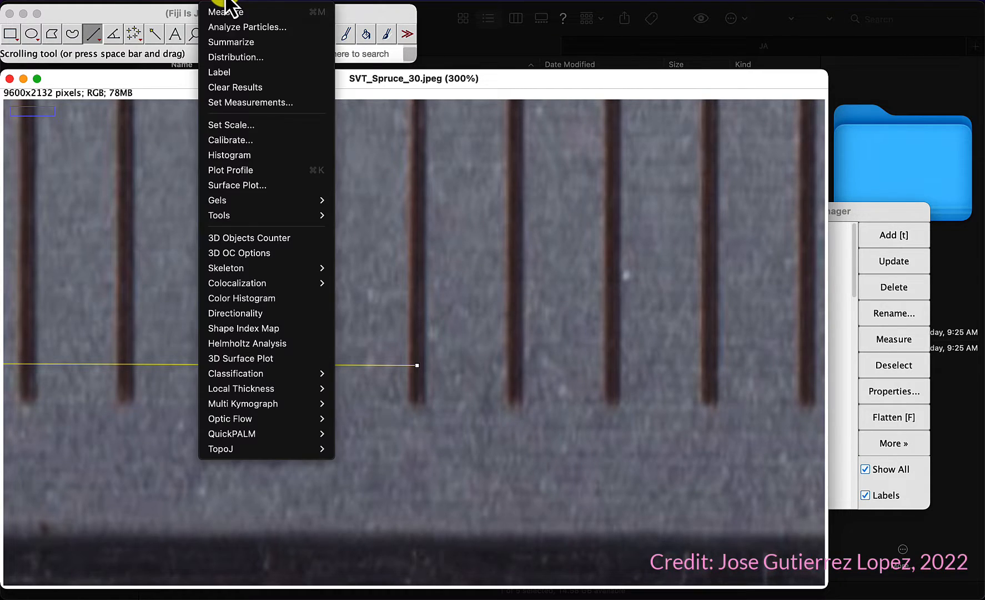
{"action": "left_click", "coordinate": [239, 126]}
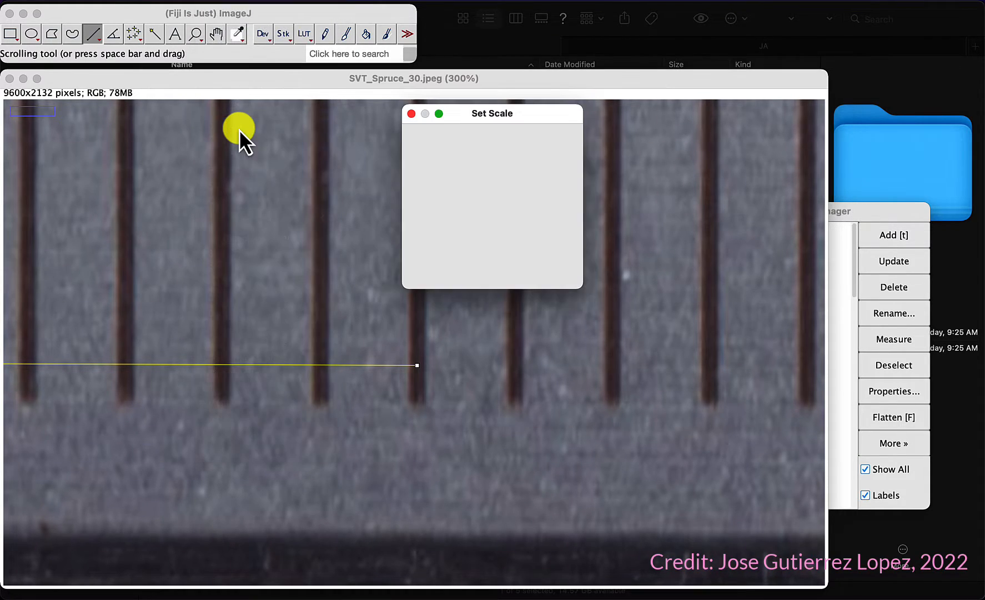
{"action": "left_click", "coordinate": [522, 158]}
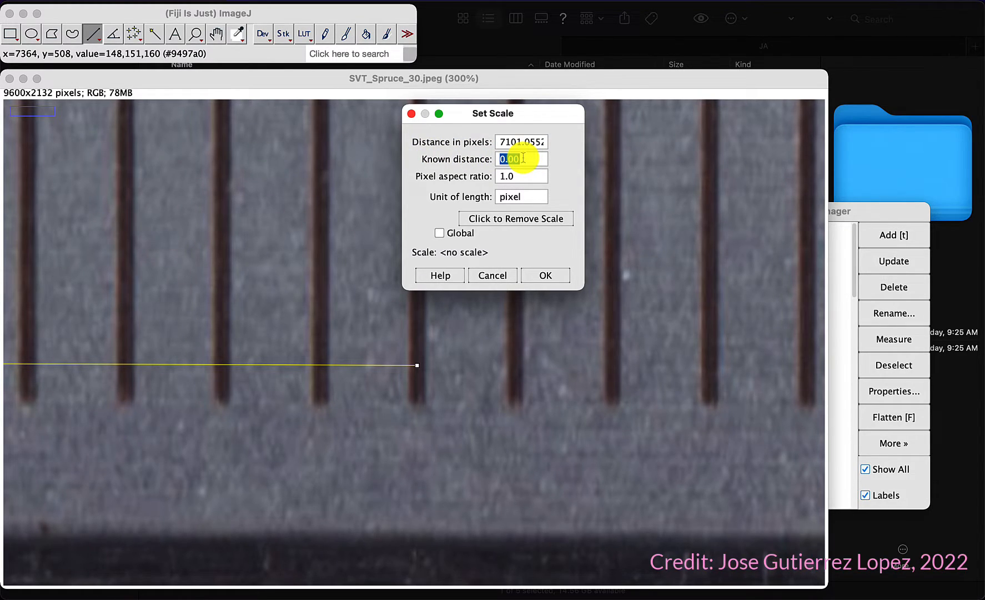
{"action": "type", "text": "150"}
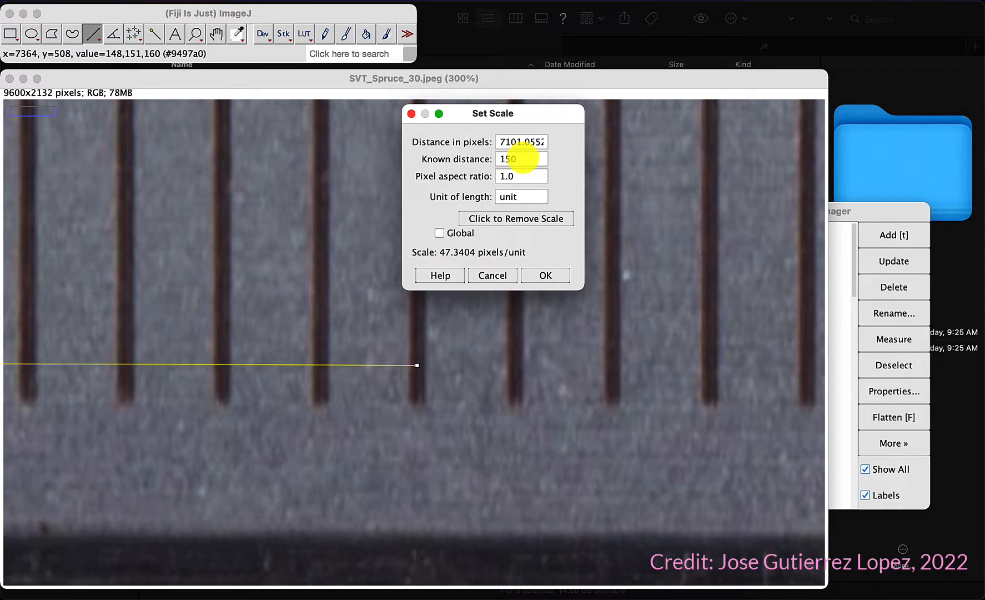
{"action": "double_click", "coordinate": [524, 196]}
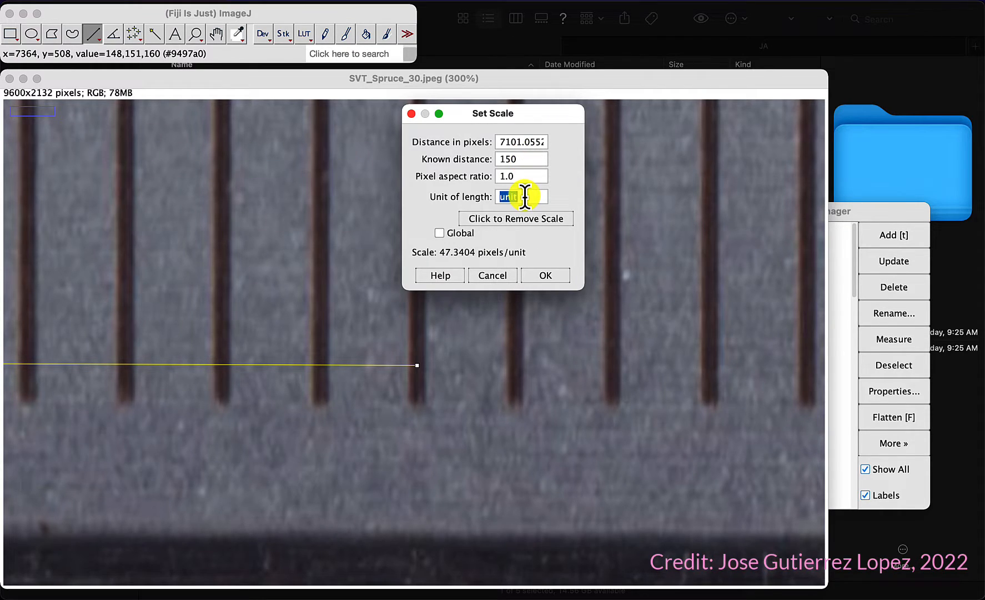
{"action": "type", "text": "mm"}
{"action": "left_click", "coordinate": [546, 275]}
{"action": "left_click", "coordinate": [883, 214]}
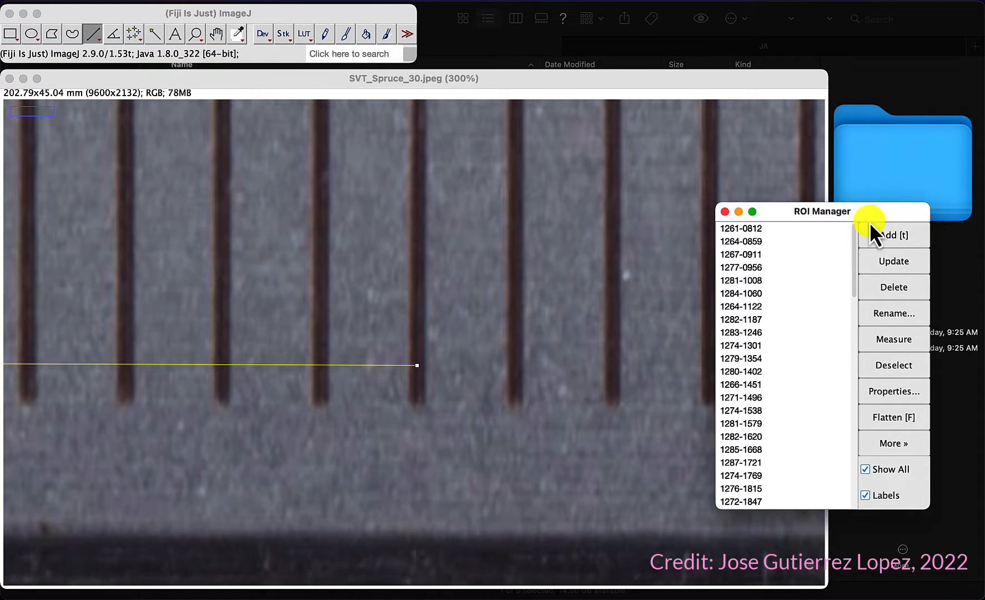
Step: Select all ring-width lines in the ROI Manager and measure them with the new calibration
{"action": "left_click", "coordinate": [749, 269]}
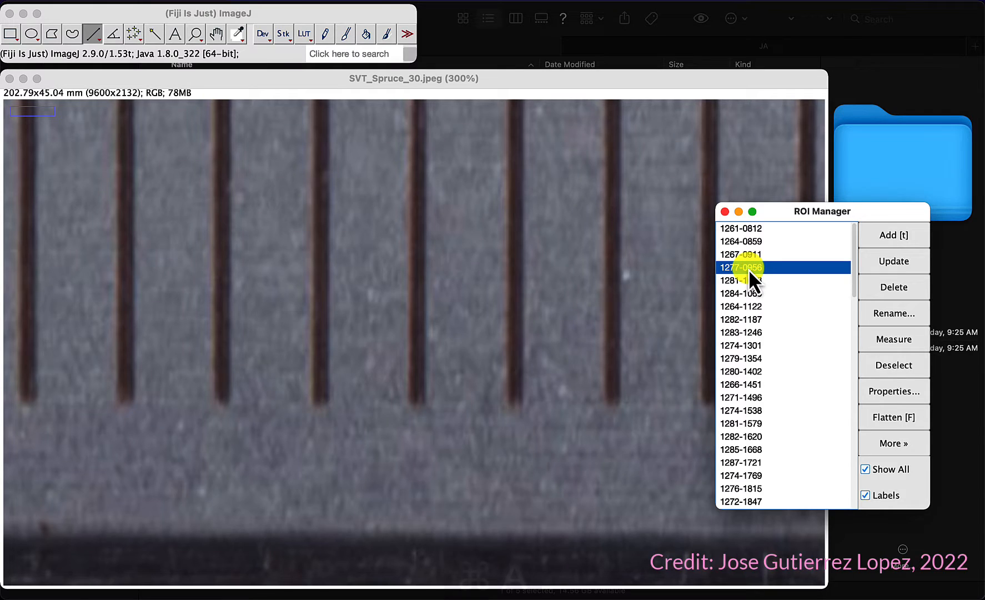
{"action": "key", "text": "super+a"}
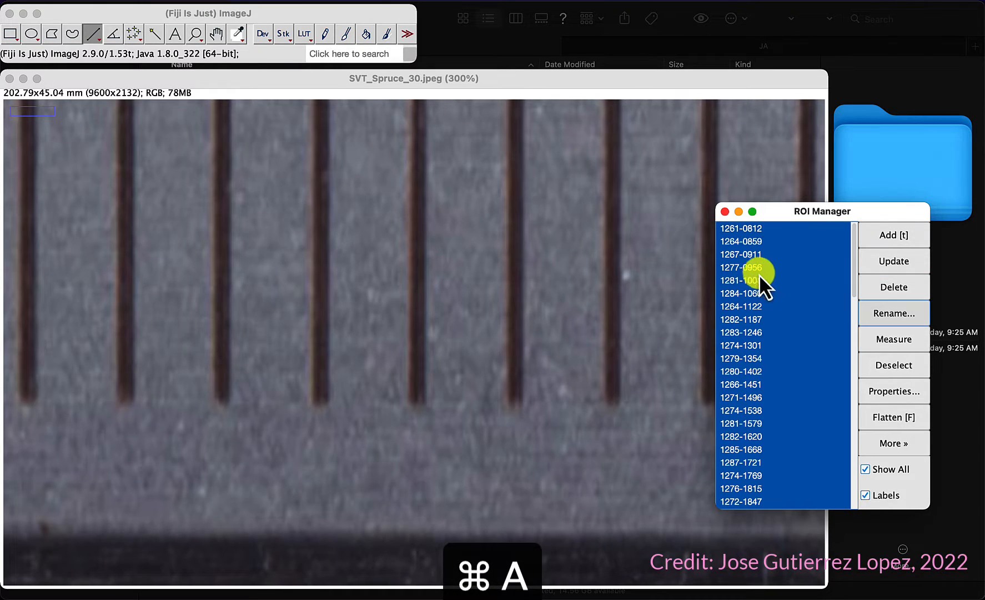
{"action": "left_click", "coordinate": [892, 339]}
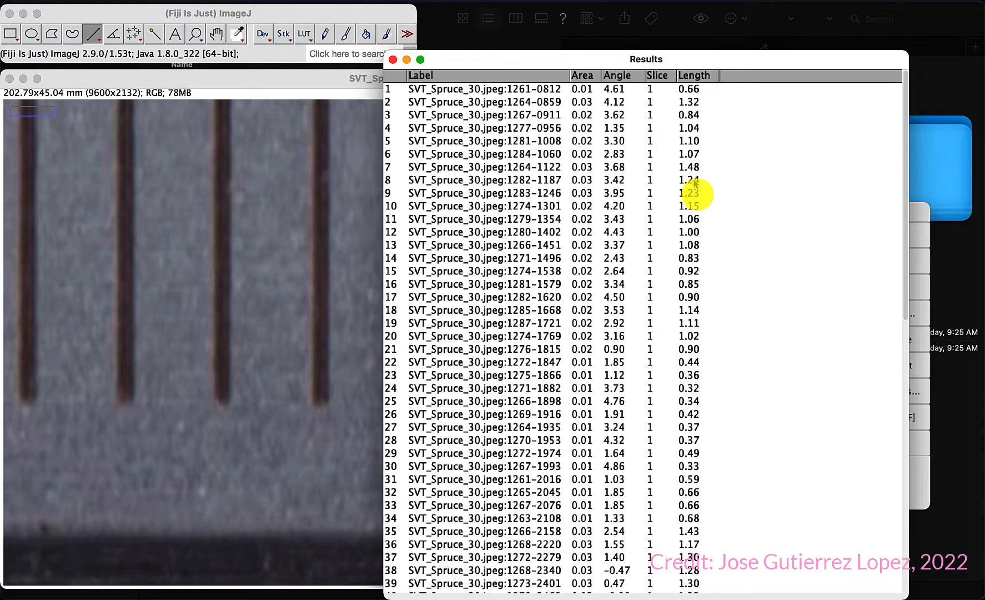
Step: Scroll through the Results table and reposition its window to examine the measured ring lengths
{"action": "scroll", "coordinate": [694, 183], "scroll_direction": "down", "scroll_amount": 10}
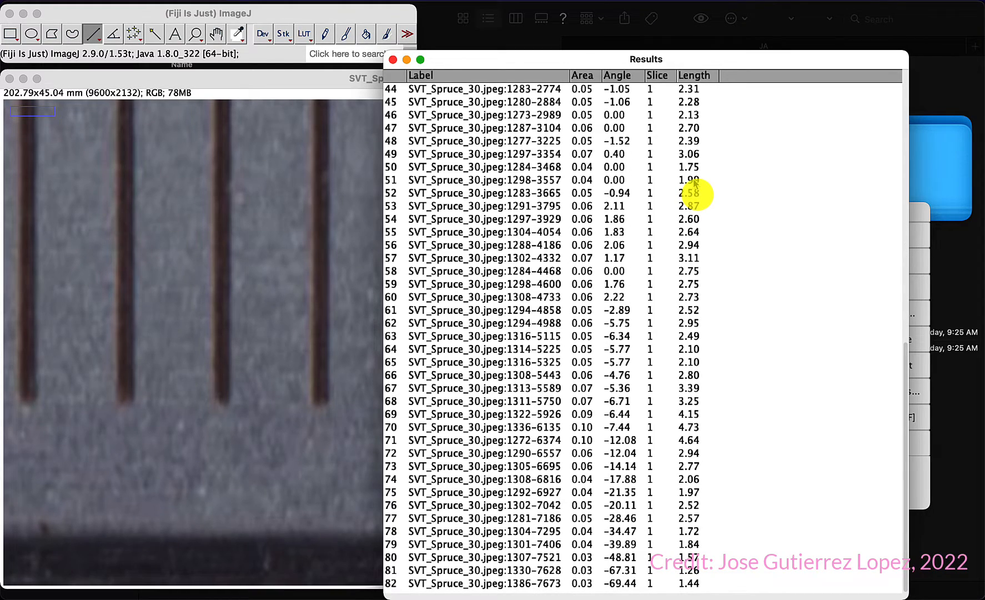
{"action": "scroll", "coordinate": [695, 182], "scroll_direction": "up", "scroll_amount": 10}
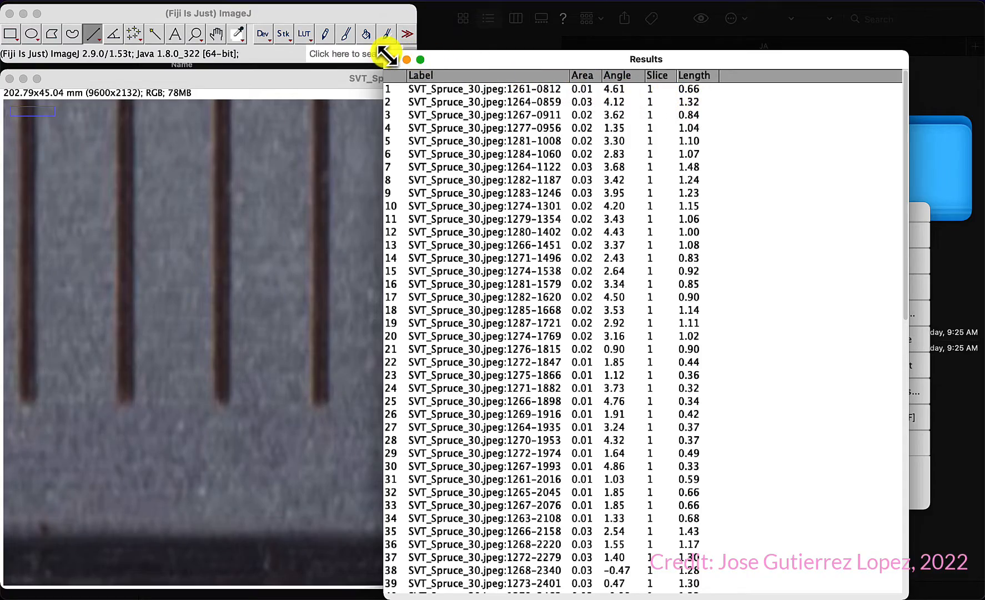
{"action": "left_click_drag", "start_coordinate": [384, 51], "coordinate": [264, 72]}
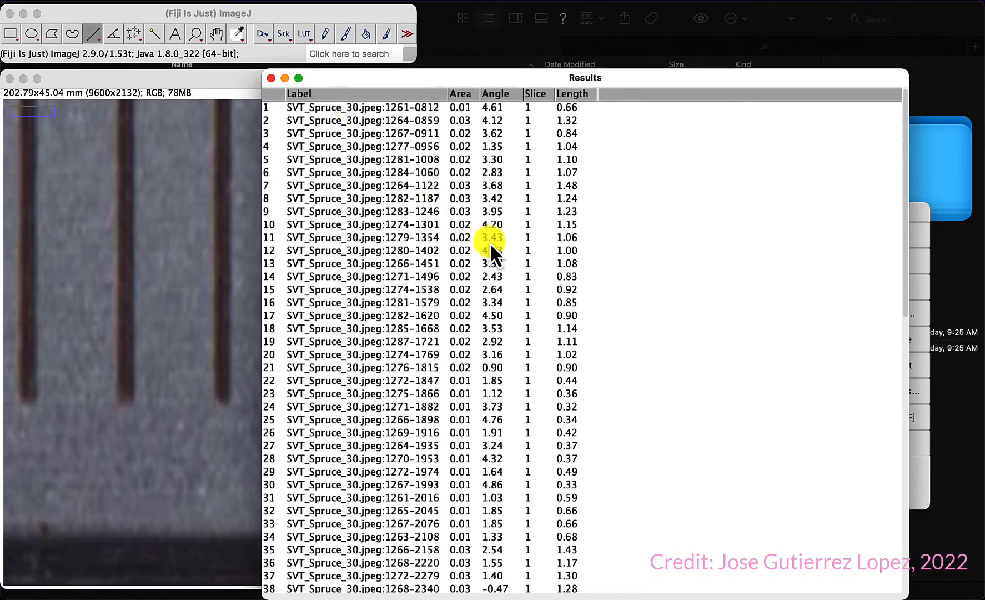
{"action": "scroll", "coordinate": [490, 243], "scroll_direction": "down", "scroll_amount": 15}
{"action": "scroll", "coordinate": [489, 244], "scroll_direction": "up", "scroll_amount": 13}
{"action": "scroll", "coordinate": [489, 247], "scroll_direction": "up", "scroll_amount": 2}
{"action": "mouse_move", "coordinate": [492, 81]}
{"action": "left_mouse_down"}
{"action": "mouse_move", "coordinate": [602, 104]}
{"action": "mouse_move", "coordinate": [481, 78]}
{"action": "left_mouse_up"}
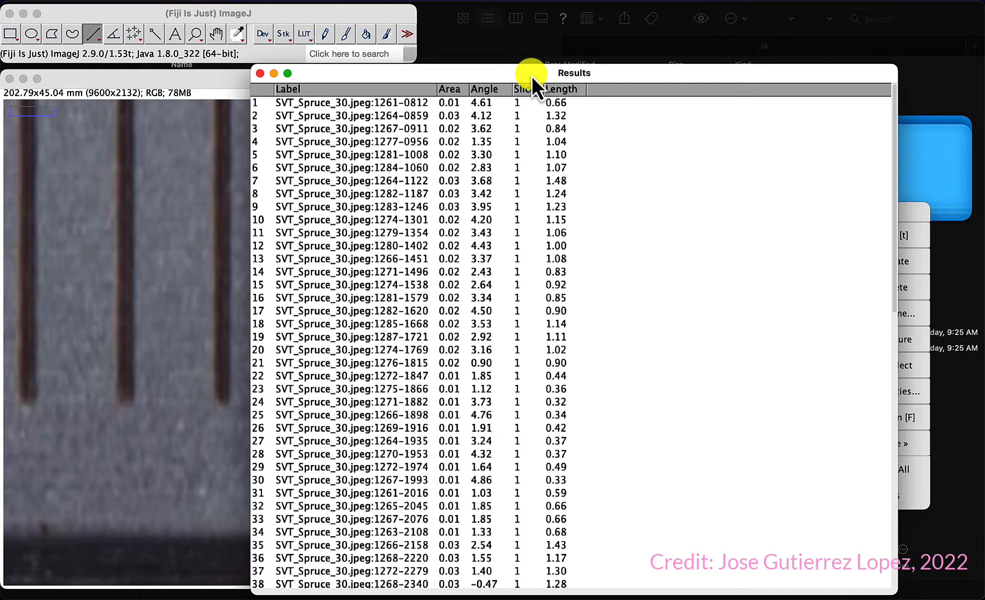
{"action": "left_click_drag", "start_coordinate": [532, 74], "coordinate": [513, 44]}
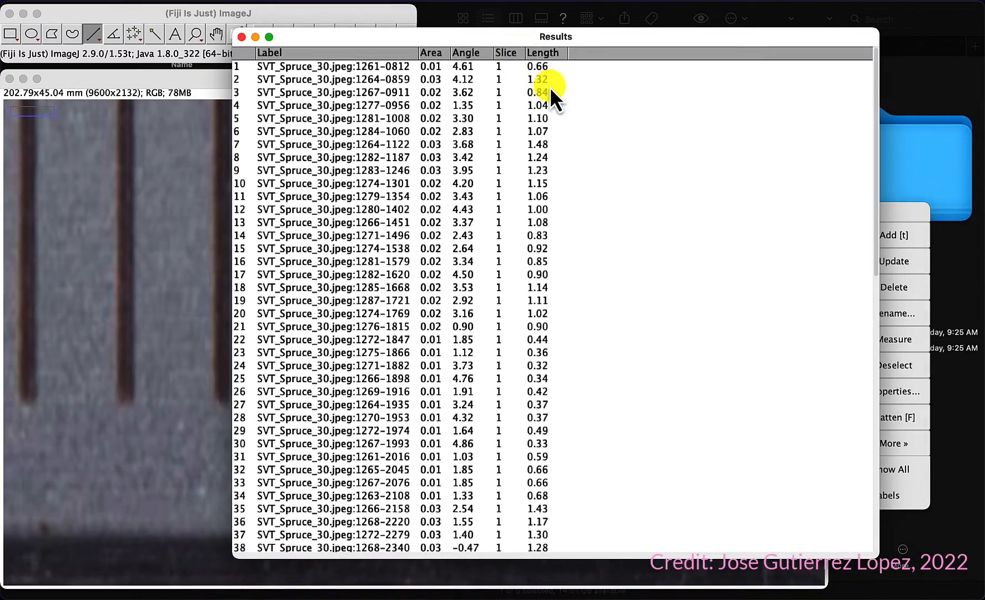
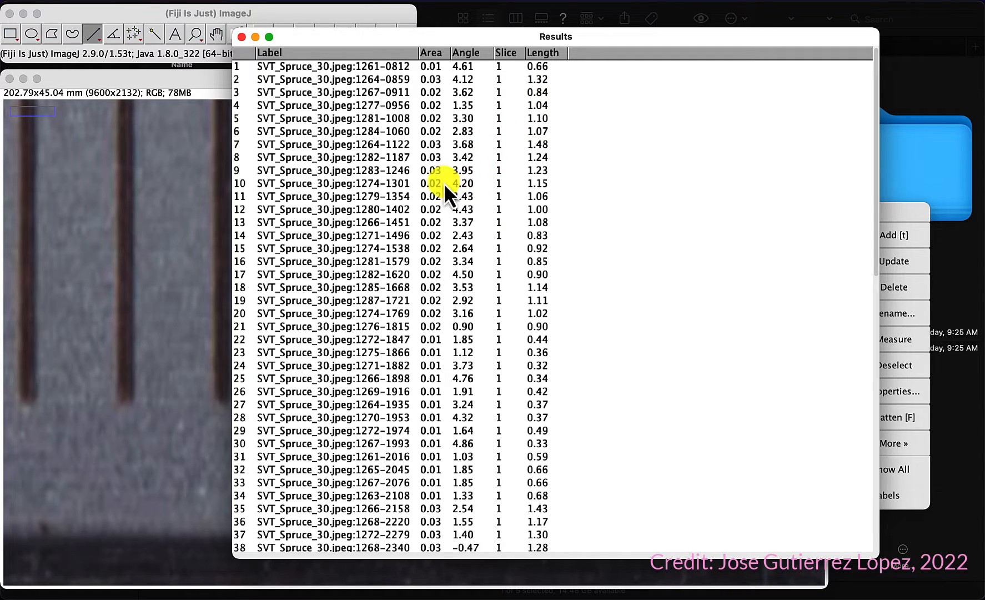
Step: Close the Results table without saving the measurements, and close the ROI Manager
{"action": "left_click", "coordinate": [241, 37]}
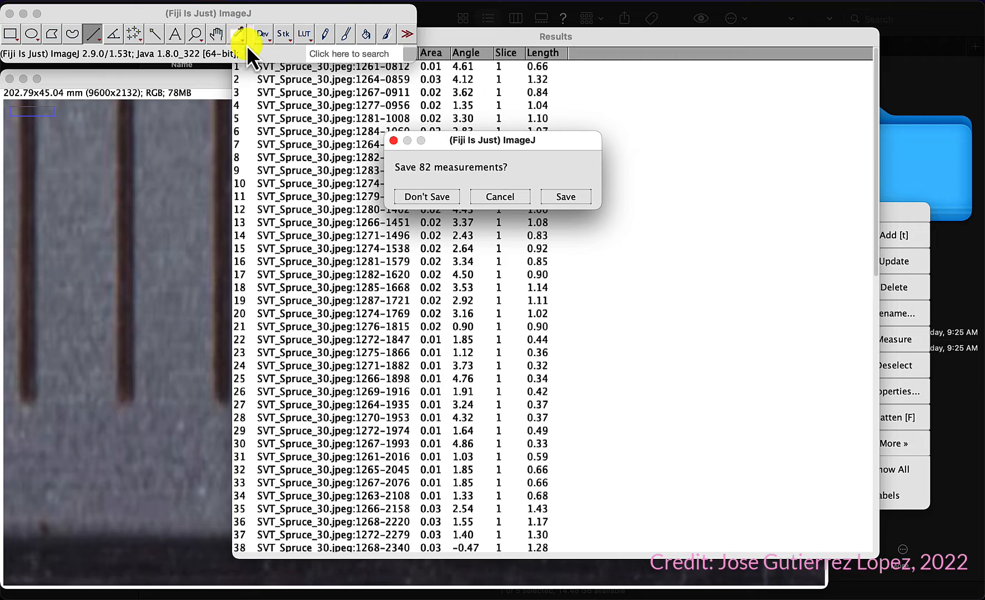
{"action": "left_click", "coordinate": [422, 197]}
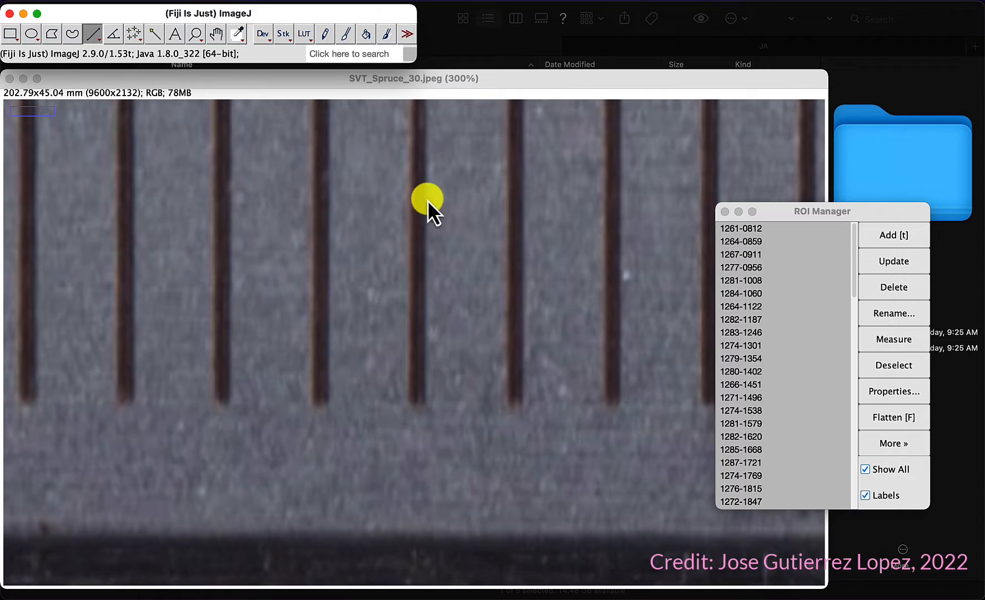
{"action": "left_click", "coordinate": [724, 211]}
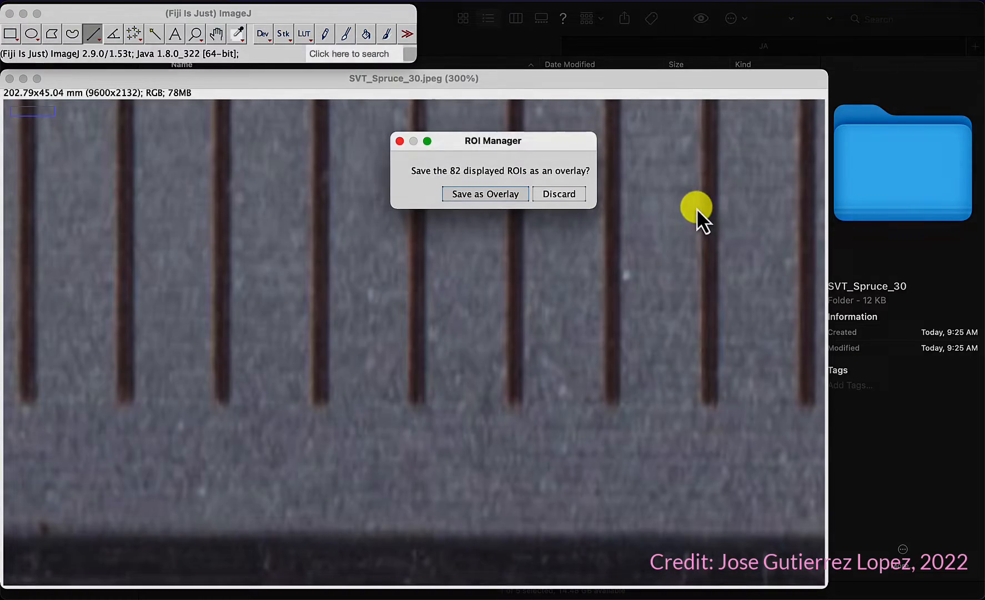
Step: Open the SVT_Birch_07.jpeg image in Fiji from the Finder
{"action": "key", "text": "super+Tab"}
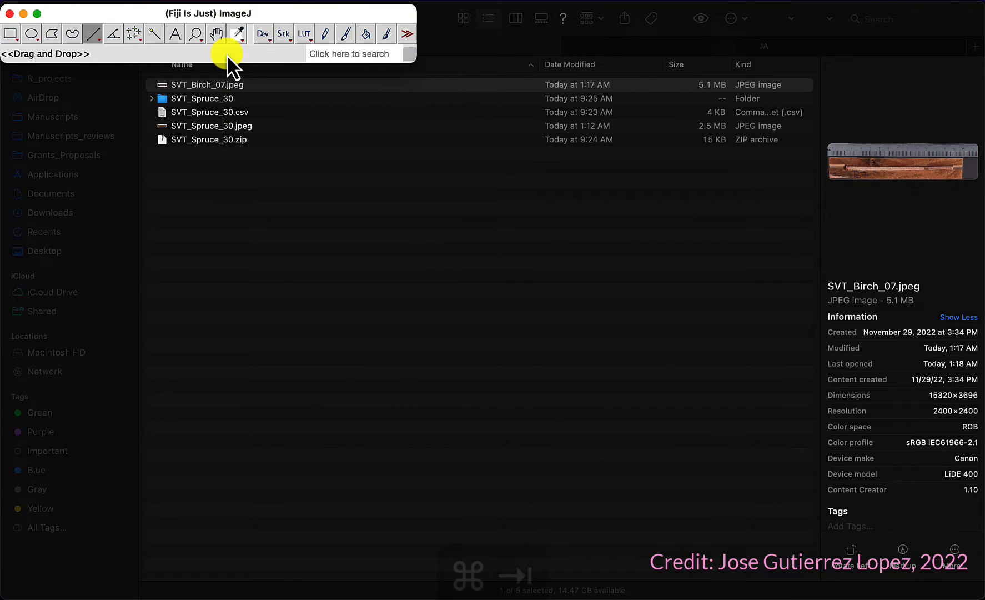
{"action": "left_click_drag", "start_coordinate": [207, 85], "coordinate": [227, 56]}
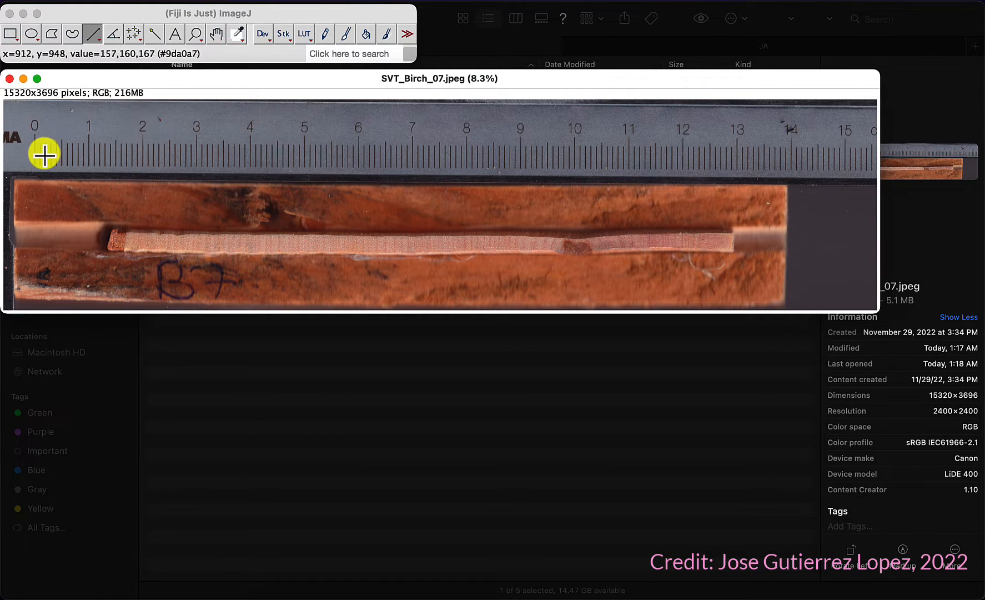
{"action": "key", "text": "plus"}
{"action": "key", "text": "plus"}
{"action": "key", "text": "plus"}
{"action": "key", "text": "plus"}
{"action": "key", "text": "plus"}
{"action": "key", "text": "plus"}
{"action": "key", "text": "plus"}
{"action": "key", "text": "plus"}
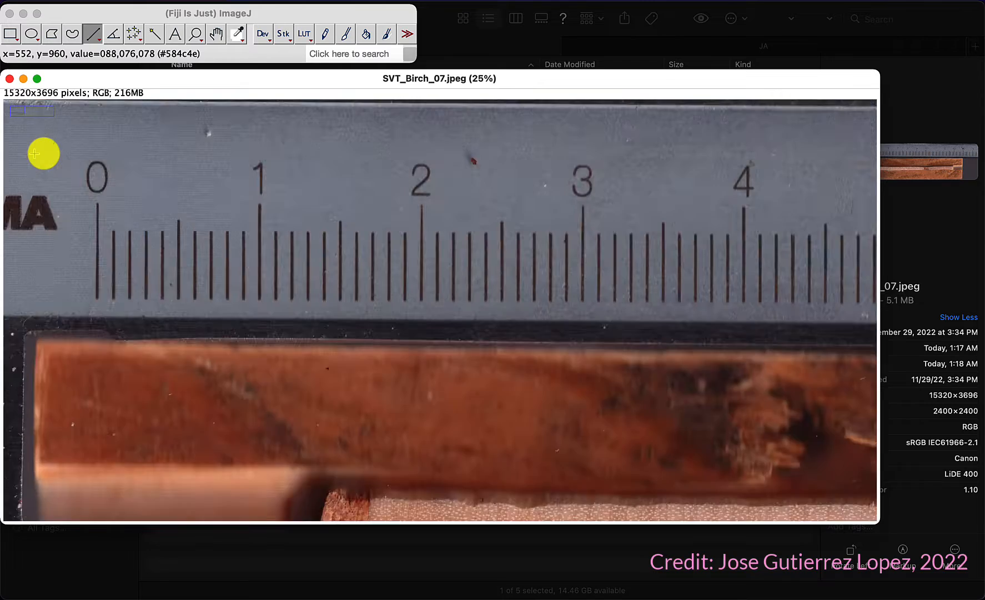
{"action": "scroll", "coordinate": [482, 420], "scroll_direction": "down", "scroll_amount": 4}
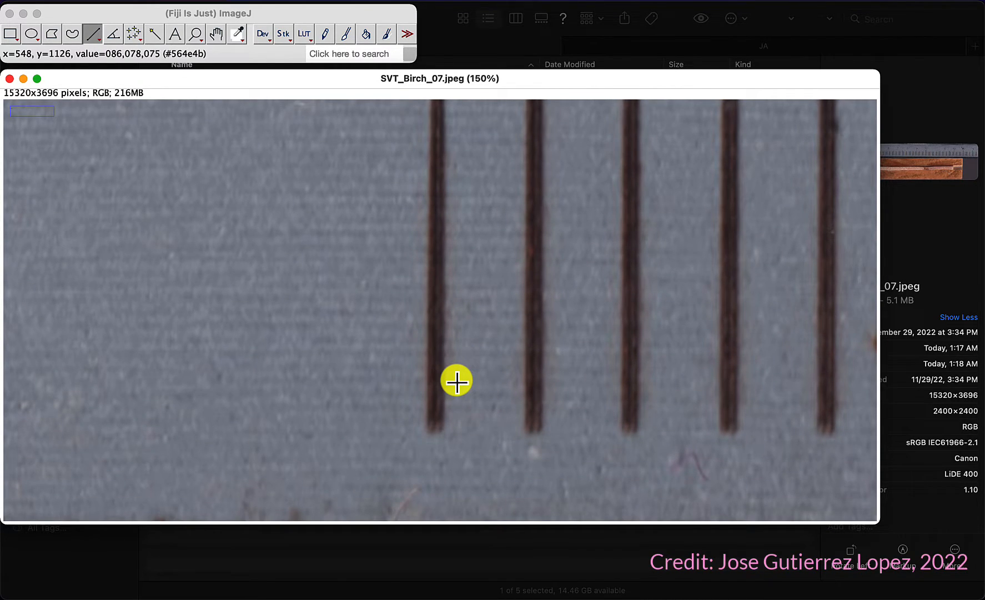
{"action": "left_click_drag", "start_coordinate": [435, 389], "coordinate": [640, 377]}
{"action": "left_click_drag", "start_coordinate": [555, 377], "coordinate": [853, 387]}
Step: Draw a straight line along the ruler from its zero mark to the 15 cm mark
{"action": "key", "text": "minus"}
{"action": "key", "text": "minus"}
{"action": "key", "text": "minus"}
{"action": "key", "text": "minus"}
{"action": "key", "text": "minus"}
{"action": "key", "text": "minus"}
{"action": "key", "text": "minus"}
{"action": "key", "text": "minus"}
{"action": "key", "text": "minus"}
{"action": "left_click_drag", "start_coordinate": [58, 164], "coordinate": [844, 166]}
Step: Adjust the line's end point precisely onto the 15 cm tick mark of the ruler
{"action": "key", "text": "plus"}
{"action": "key", "text": "plus"}
{"action": "key", "text": "plus"}
{"action": "key", "text": "plus"}
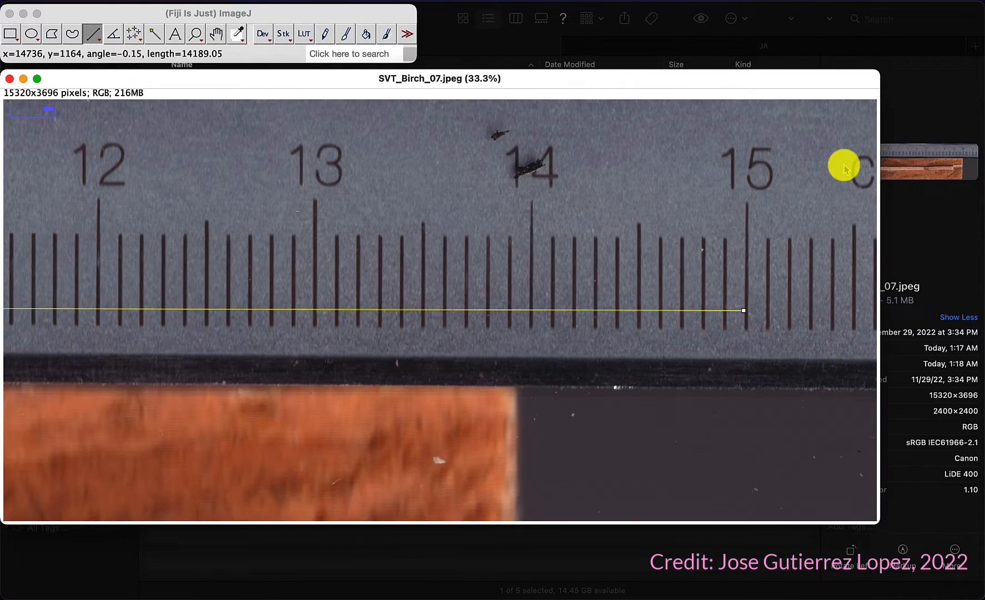
{"action": "key", "text": "plus"}
{"action": "key", "text": "plus"}
{"action": "mouse_move", "coordinate": [581, 309]}
{"action": "left_mouse_down"}
{"action": "mouse_move", "coordinate": [625, 230]}
{"action": "mouse_move", "coordinate": [566, 317]}
{"action": "mouse_move", "coordinate": [586, 319]}
{"action": "left_mouse_up"}
{"action": "key", "text": "plus"}
{"action": "key", "text": "plus"}
{"action": "mouse_move", "coordinate": [439, 310]}
{"action": "left_mouse_down"}
{"action": "mouse_move", "coordinate": [473, 312]}
{"action": "mouse_move", "coordinate": [436, 318]}
{"action": "left_mouse_up"}
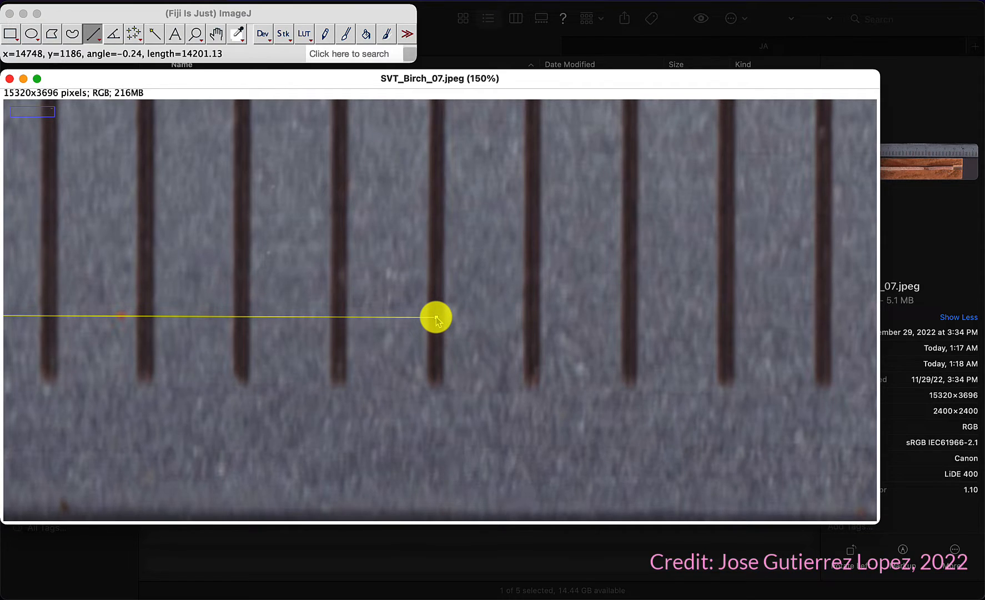
Step: Set the scale with 150 as the distance in pixels and mm as the unit of length
{"action": "left_click", "coordinate": [201, 11]}
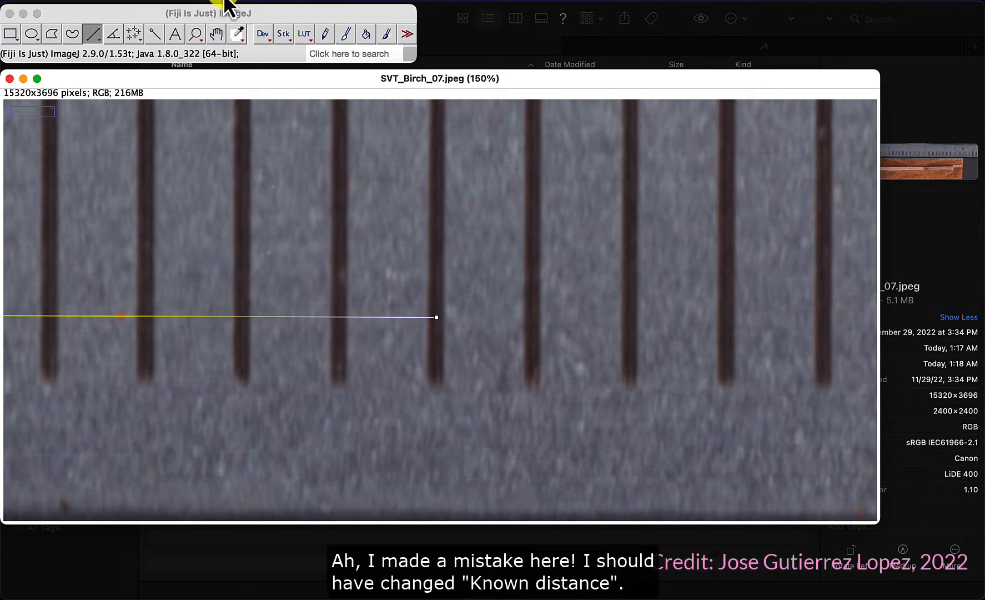
{"action": "left_click", "coordinate": [223, 3]}
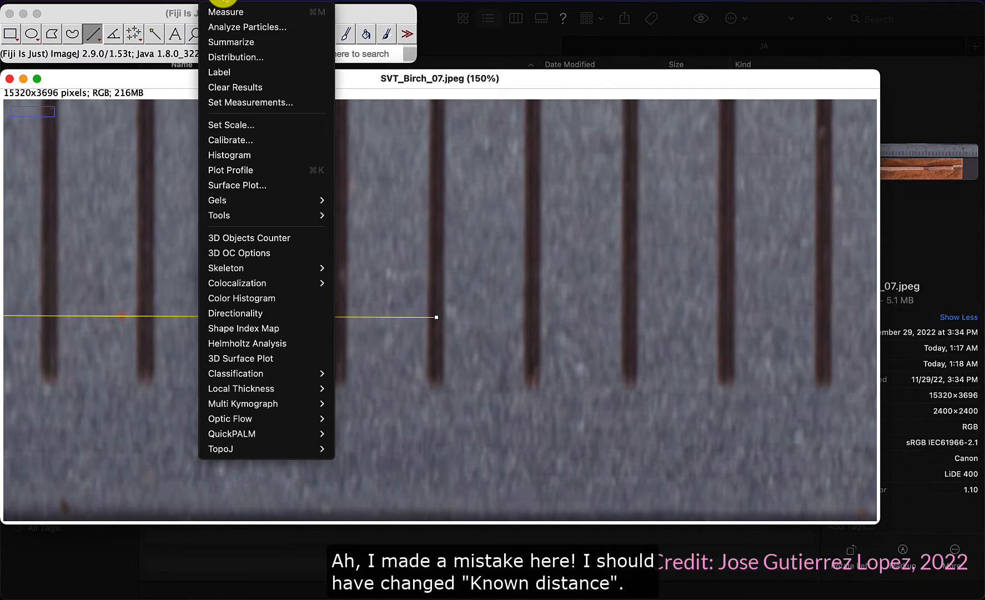
{"action": "left_click", "coordinate": [247, 131]}
{"action": "left_click", "coordinate": [517, 161]}
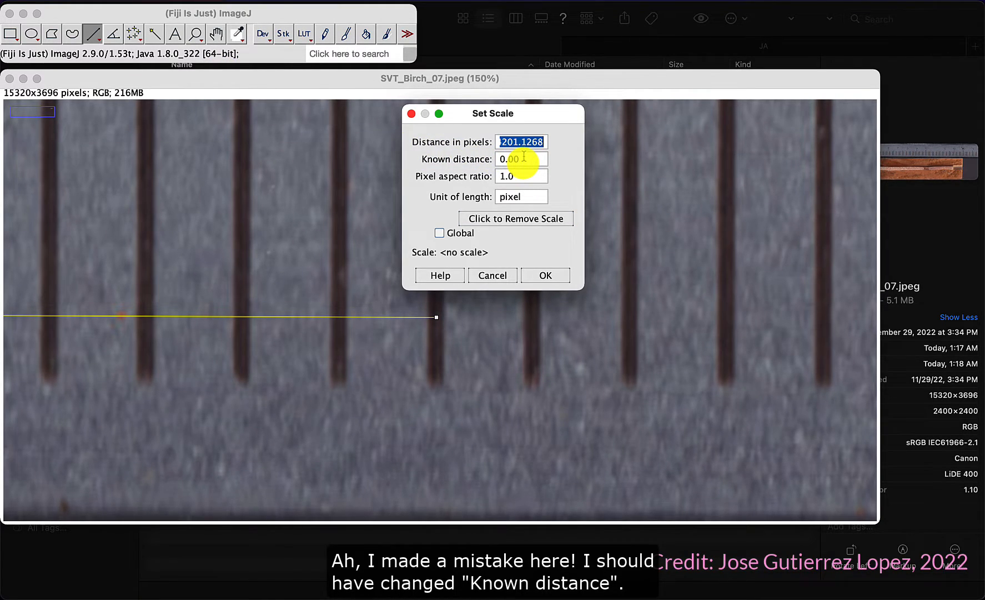
{"action": "type", "text": "150"}
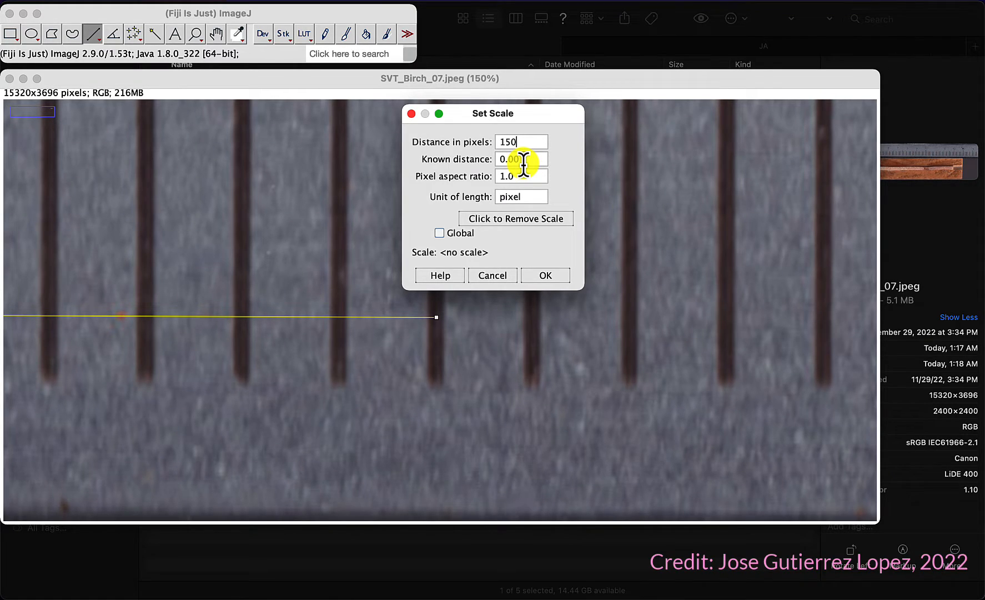
{"action": "double_click", "coordinate": [520, 197]}
{"action": "type", "text": "mm"}
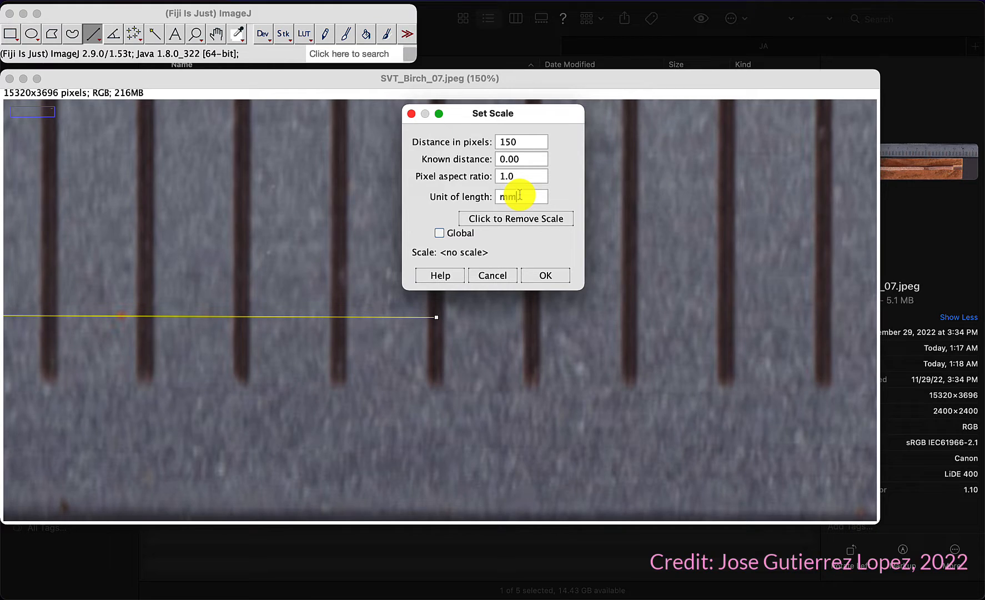
{"action": "left_click", "coordinate": [547, 276]}
Step: Examine the calibration line and the inner end of the birch core at different zoom levels
{"action": "key", "text": "super+Insert"}
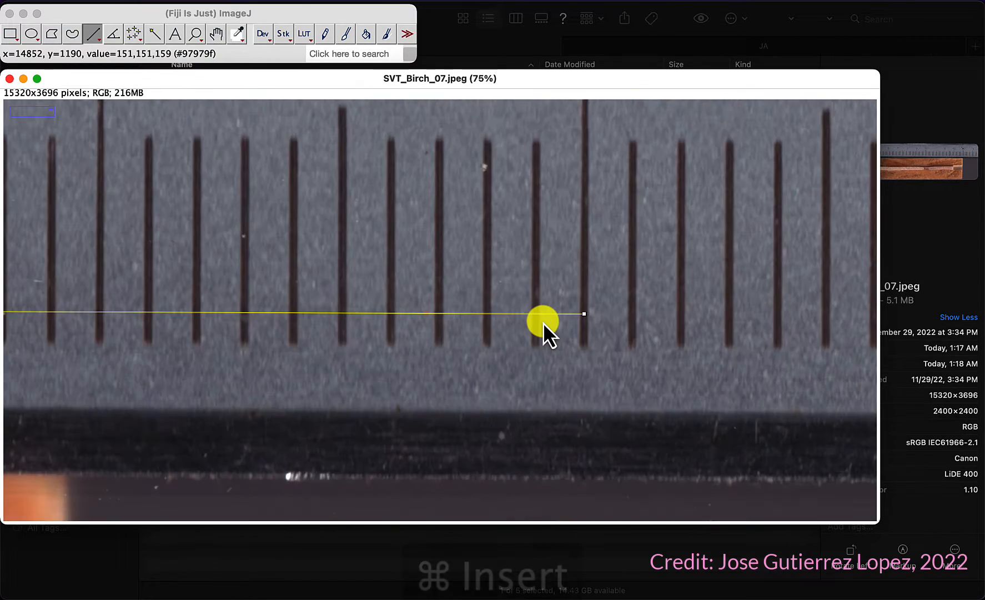
{"action": "key", "text": "super+Insert"}
{"action": "key", "text": "super+Insert"}
{"action": "key", "text": "super+Insert"}
{"action": "key", "text": "super+Insert"}
{"action": "key", "text": "super+Insert"}
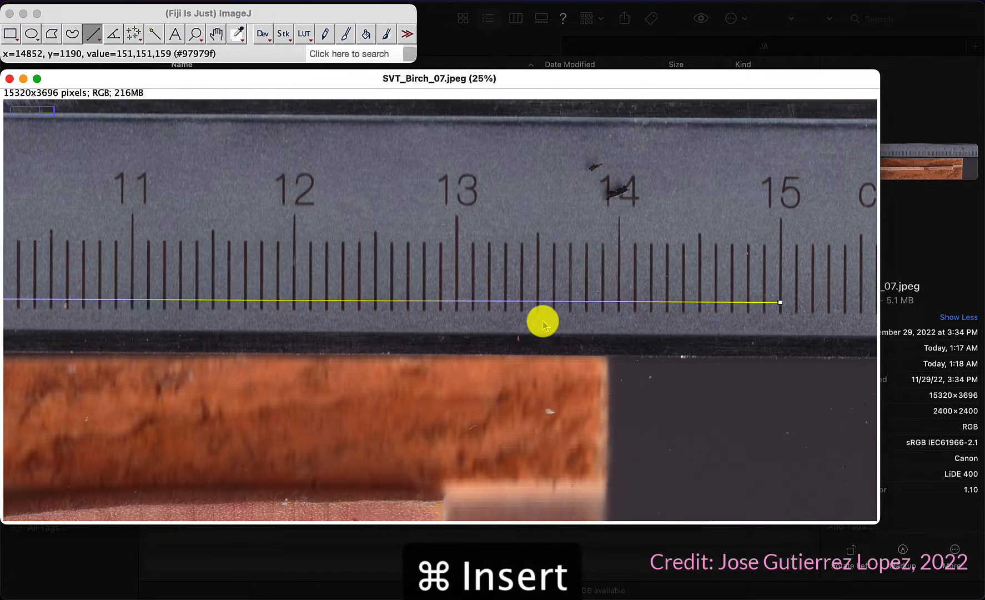
{"action": "key", "text": "super+Insert"}
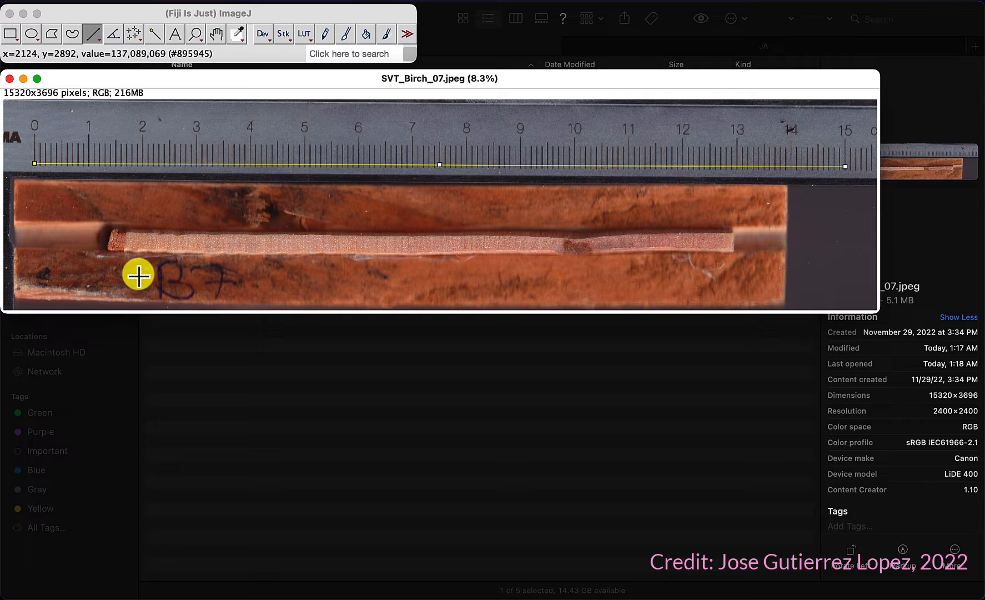
{"action": "key", "text": "super+equal"}
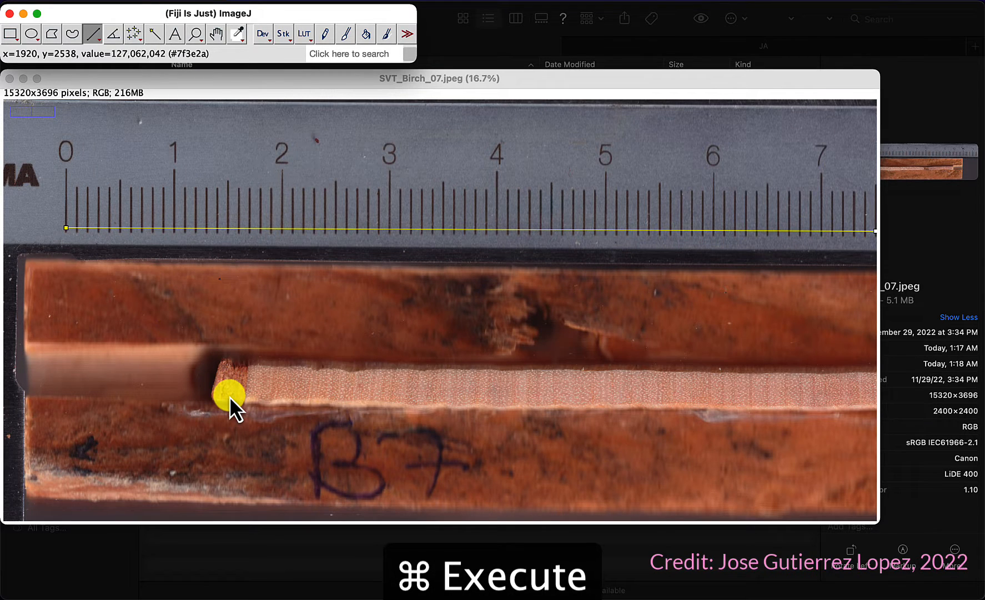
{"action": "scroll", "coordinate": [229, 395], "scroll_direction": "up", "scroll_amount": 7}
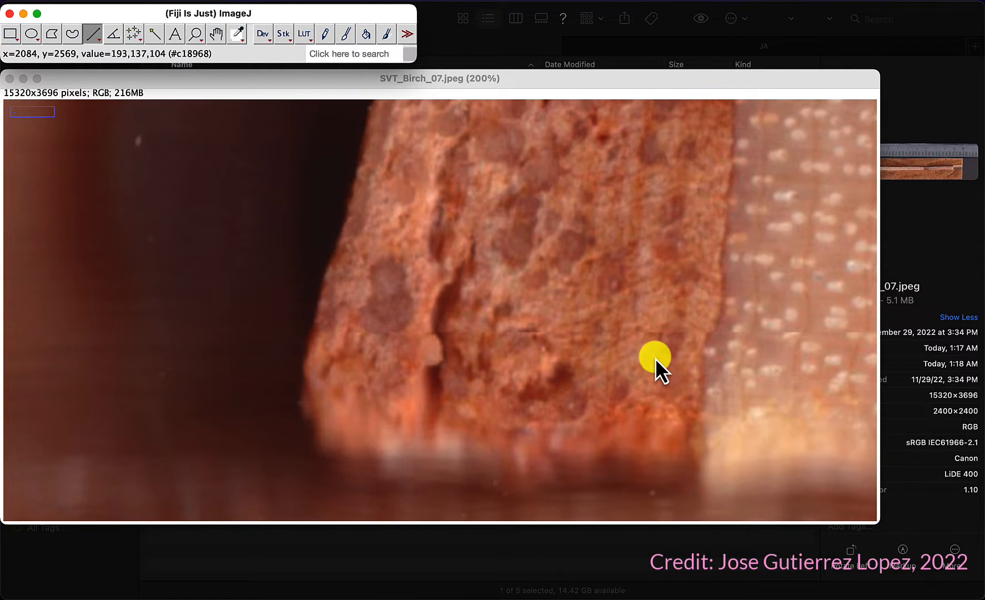
{"action": "scroll", "coordinate": [655, 357], "scroll_direction": "down", "scroll_amount": 5}
{"action": "scroll", "coordinate": [655, 358], "scroll_direction": "up", "scroll_amount": 6}
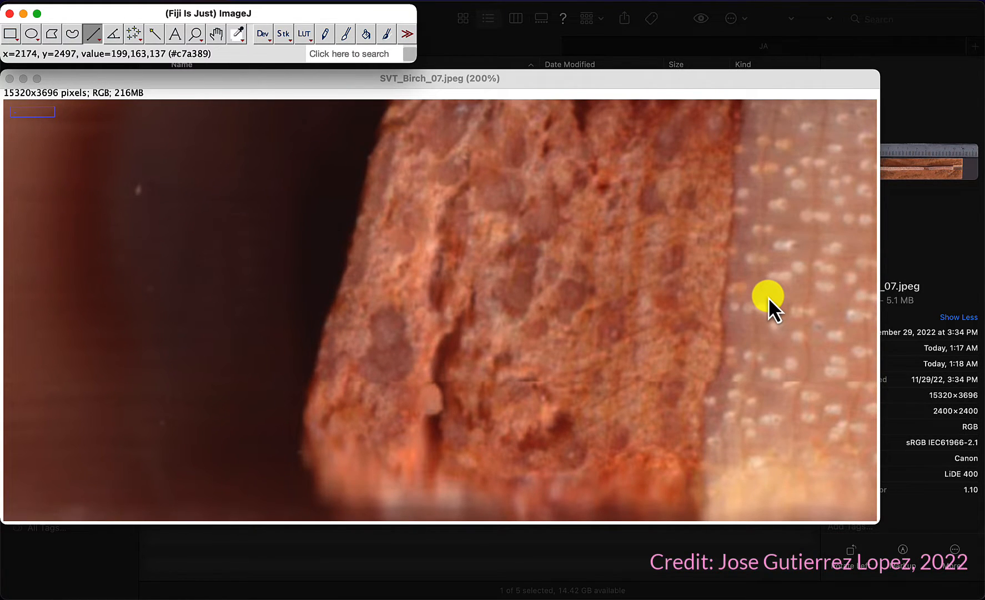
{"action": "scroll", "coordinate": [769, 297], "scroll_direction": "down", "scroll_amount": 2}
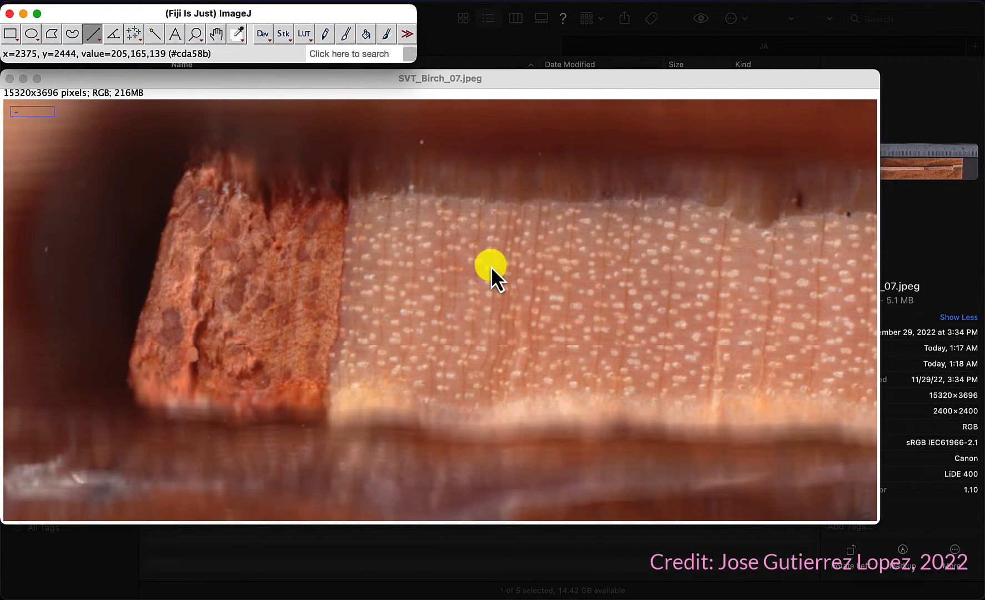
{"action": "scroll", "coordinate": [491, 267], "scroll_direction": "up", "scroll_amount": 2}
{"action": "scroll", "coordinate": [425, 324], "scroll_direction": "down", "scroll_amount": 1}
{"action": "scroll", "coordinate": [425, 324], "scroll_direction": "up", "scroll_amount": 1}
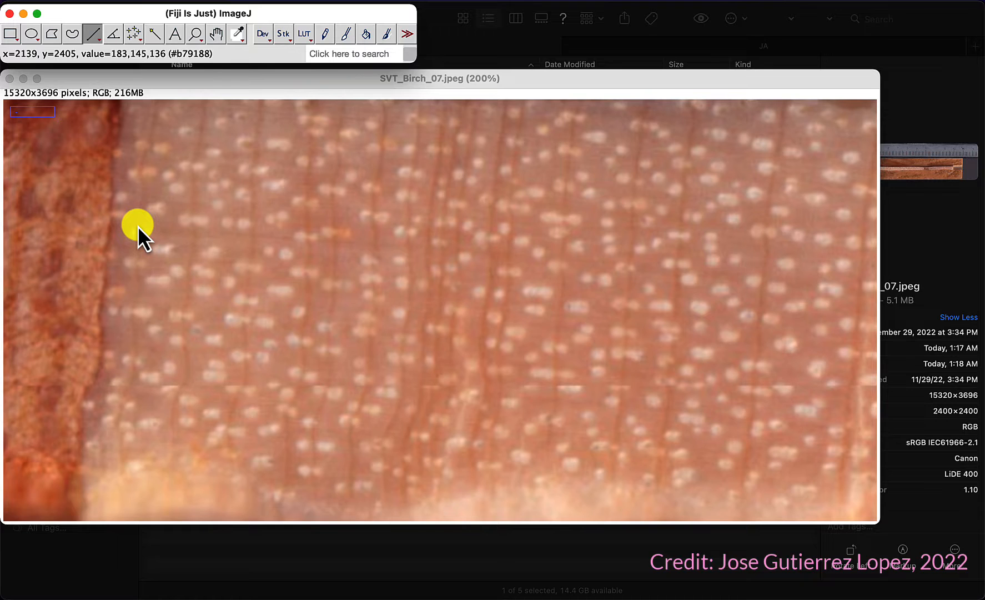
Step: Draw a line across the first growth ring at the core's inner end and add it to the ROI Manager
{"action": "left_click", "coordinate": [219, 32]}
{"action": "left_click", "coordinate": [127, 287]}
{"action": "left_click_drag", "start_coordinate": [127, 287], "coordinate": [355, 273]}
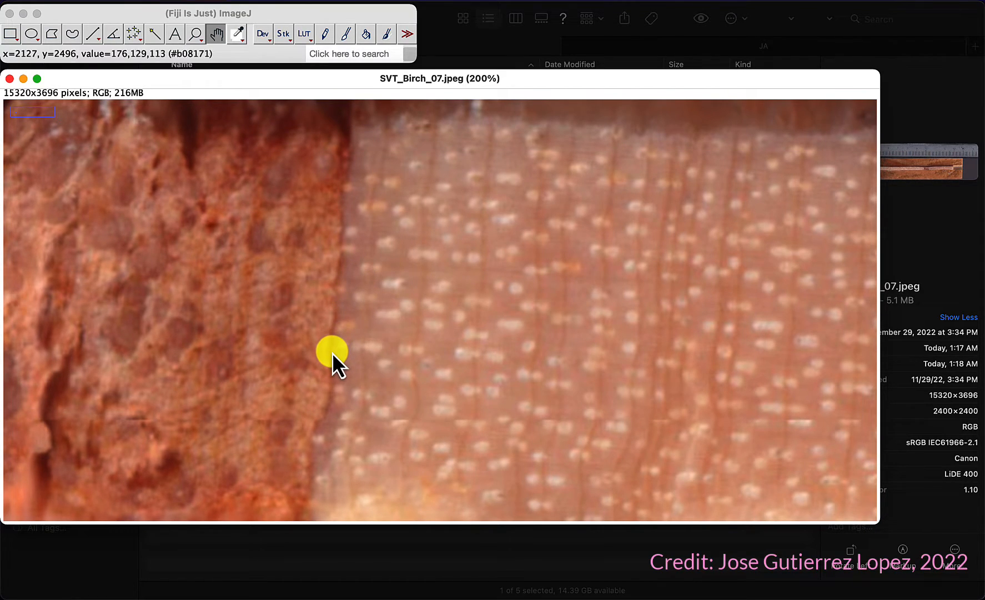
{"action": "scroll", "coordinate": [331, 352], "scroll_direction": "down", "scroll_amount": 3}
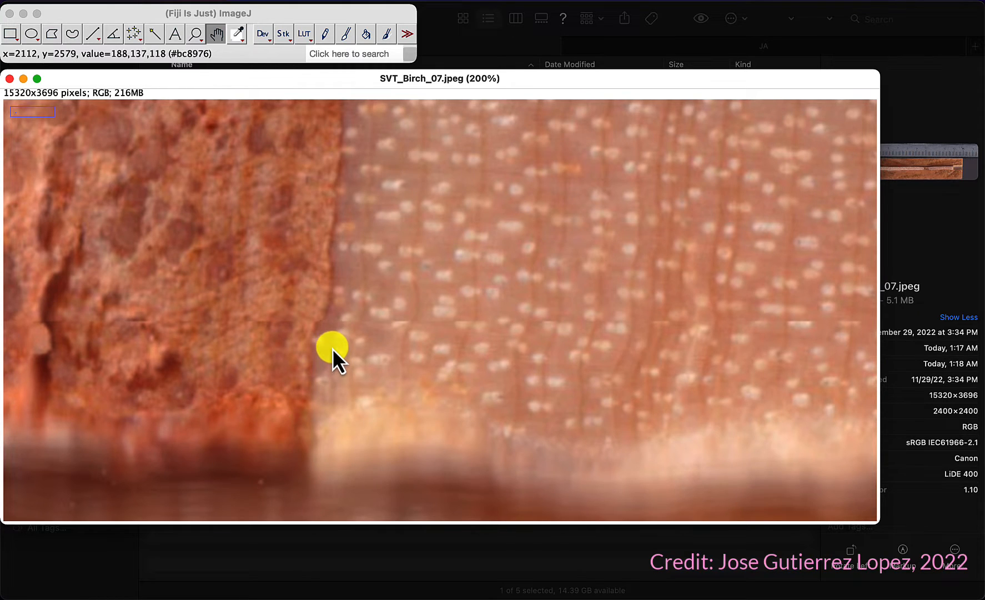
{"action": "scroll", "coordinate": [338, 191], "scroll_direction": "up", "scroll_amount": 5}
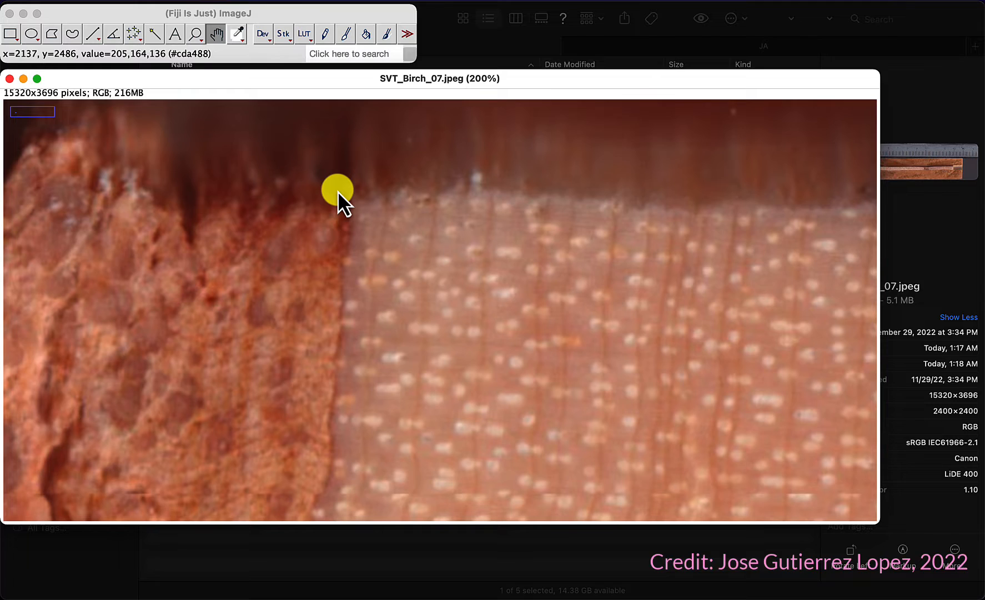
{"action": "scroll", "coordinate": [365, 317], "scroll_direction": "down", "scroll_amount": 5}
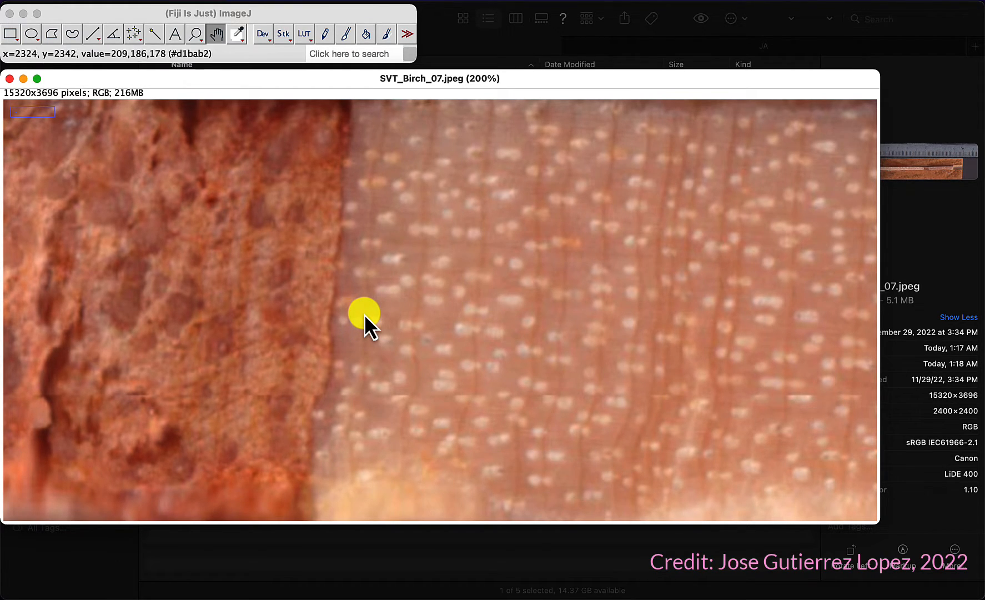
{"action": "left_click", "coordinate": [96, 40]}
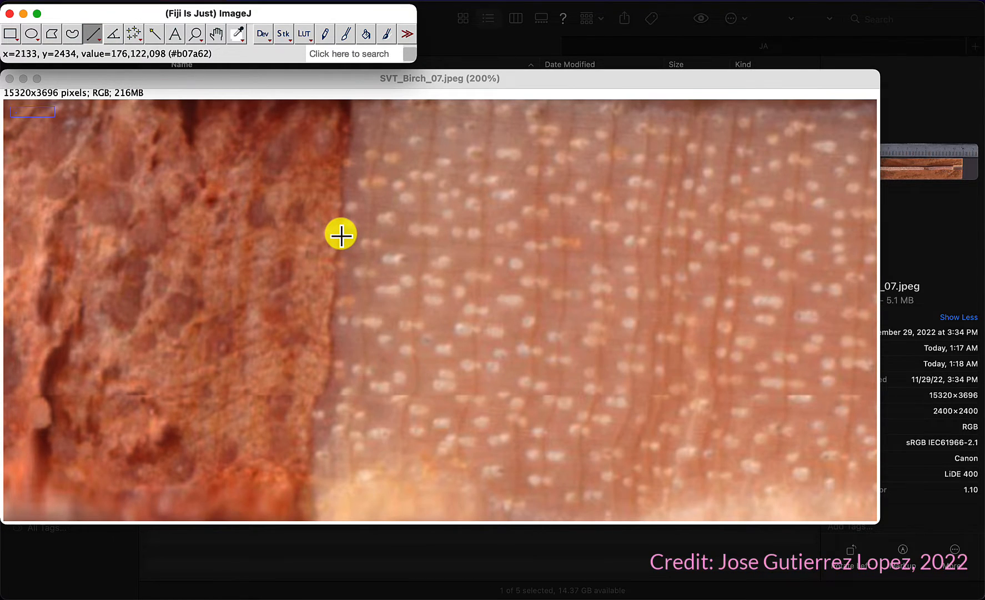
{"action": "left_click_drag", "start_coordinate": [342, 235], "coordinate": [370, 236]}
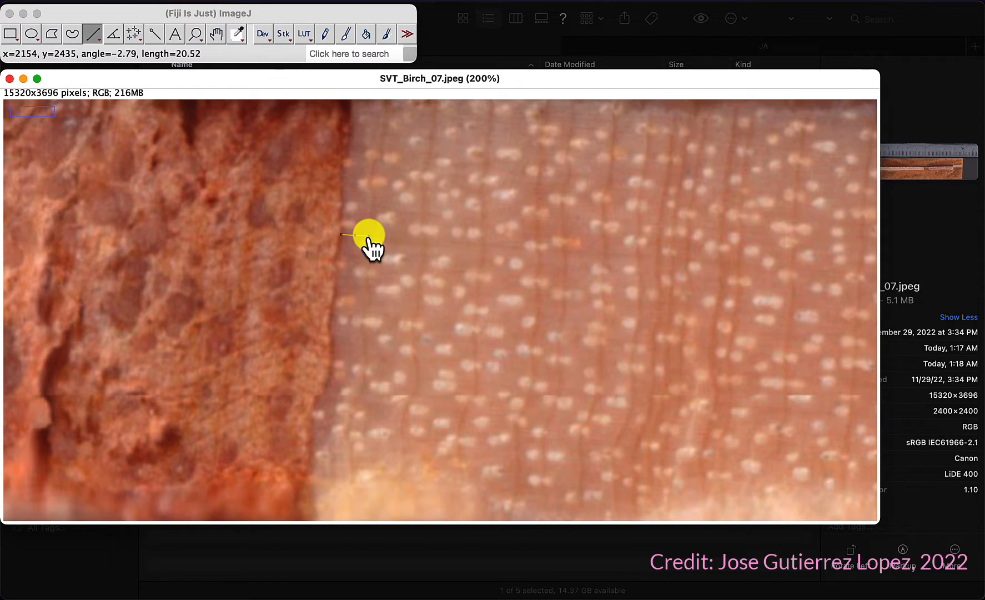
{"action": "key", "text": "t"}
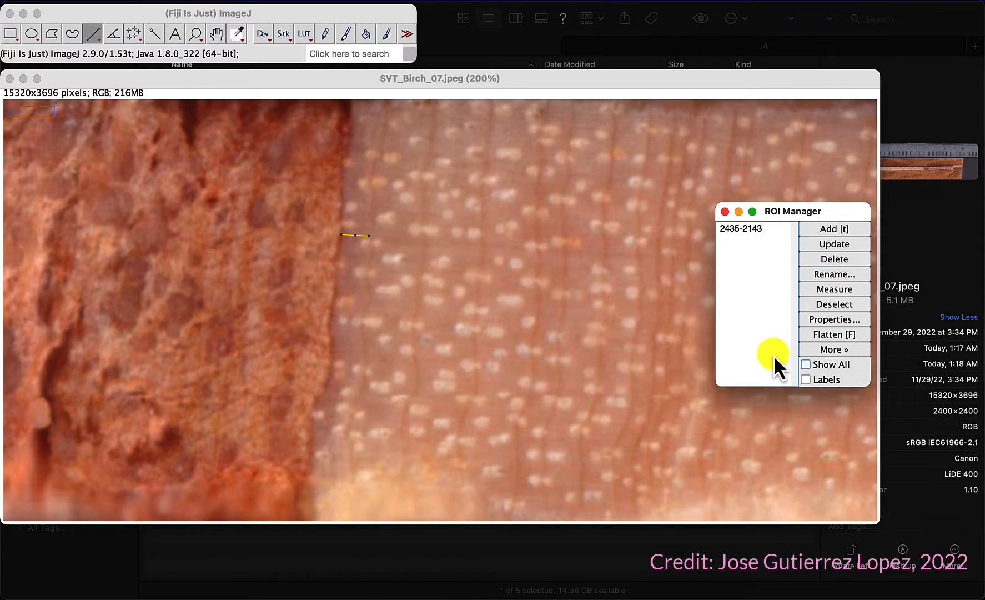
Step: Show all ROIs and add ring-width lines across the next several rings to the ROI Manager
{"action": "left_click", "coordinate": [807, 380]}
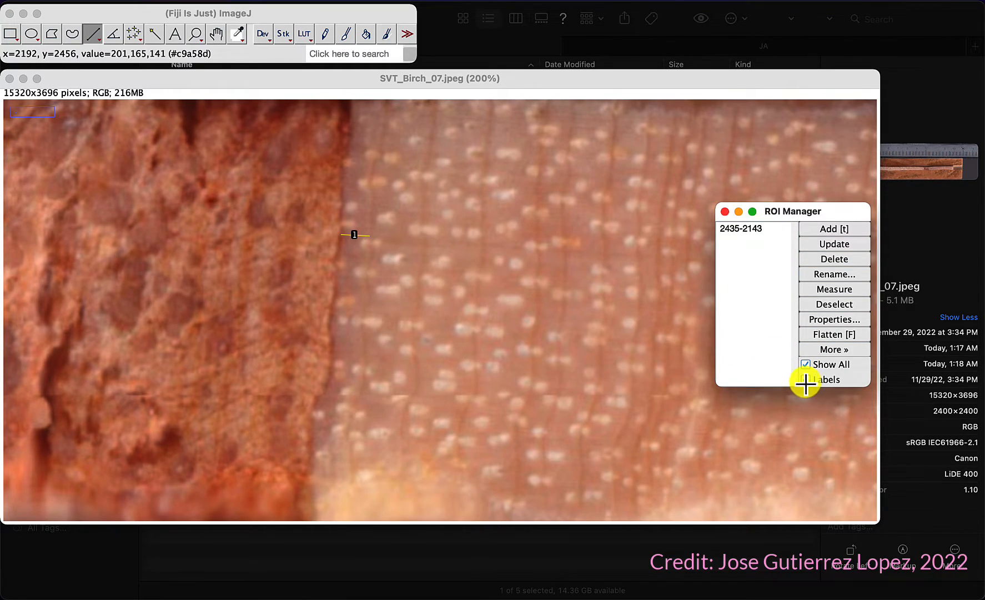
{"action": "left_click_drag", "start_coordinate": [371, 245], "coordinate": [421, 249]}
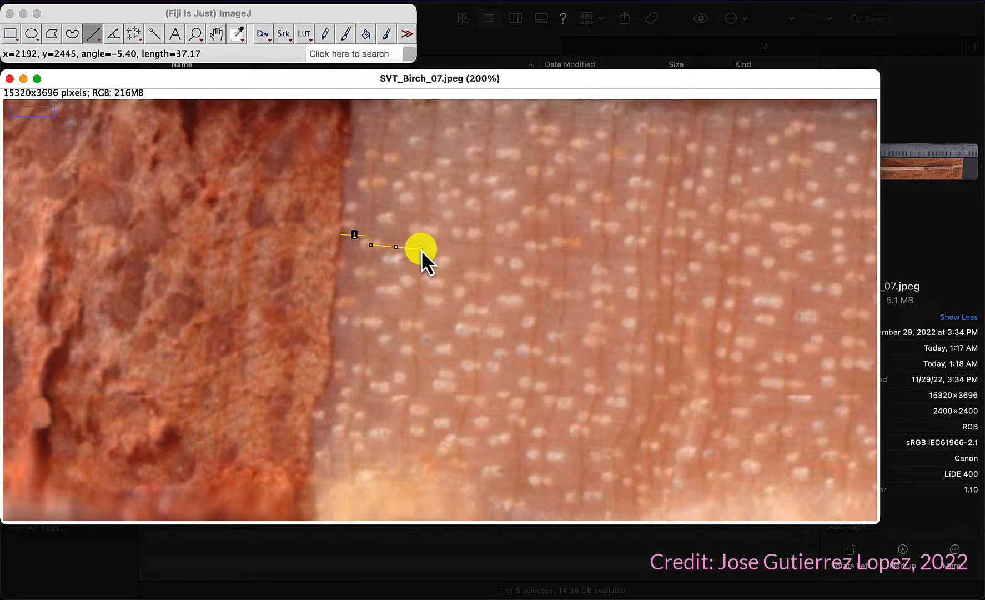
{"action": "key", "text": "t"}
{"action": "mouse_move", "coordinate": [423, 258]}
{"action": "left_mouse_down"}
{"action": "mouse_move", "coordinate": [530, 257]}
{"action": "mouse_move", "coordinate": [561, 271]}
{"action": "mouse_move", "coordinate": [565, 258]}
{"action": "mouse_move", "coordinate": [603, 260]}
{"action": "left_mouse_up"}
{"action": "key", "text": "t"}
{"action": "key", "text": "t"}
{"action": "key", "text": "t"}
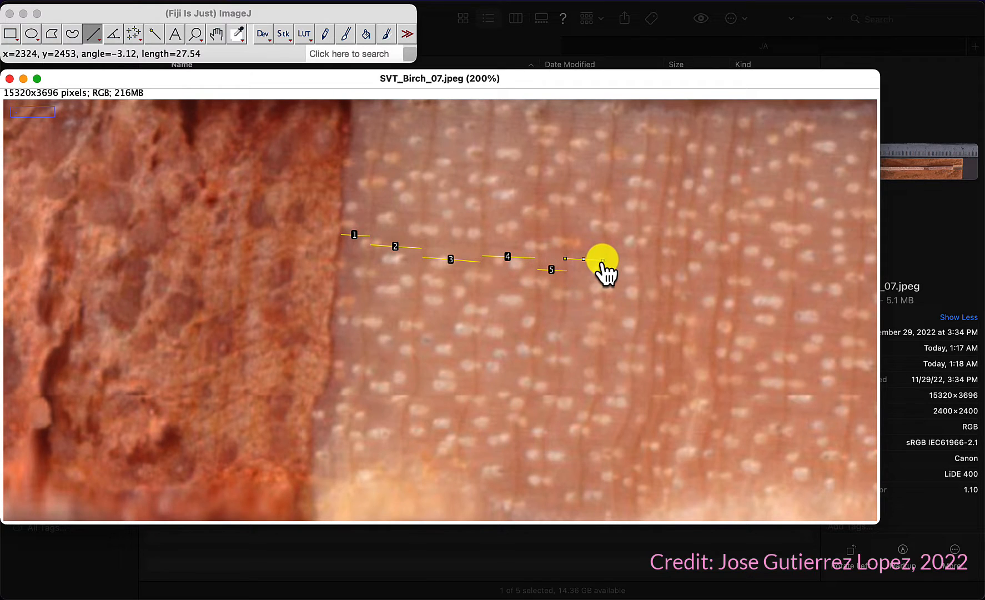
{"action": "key", "text": "t"}
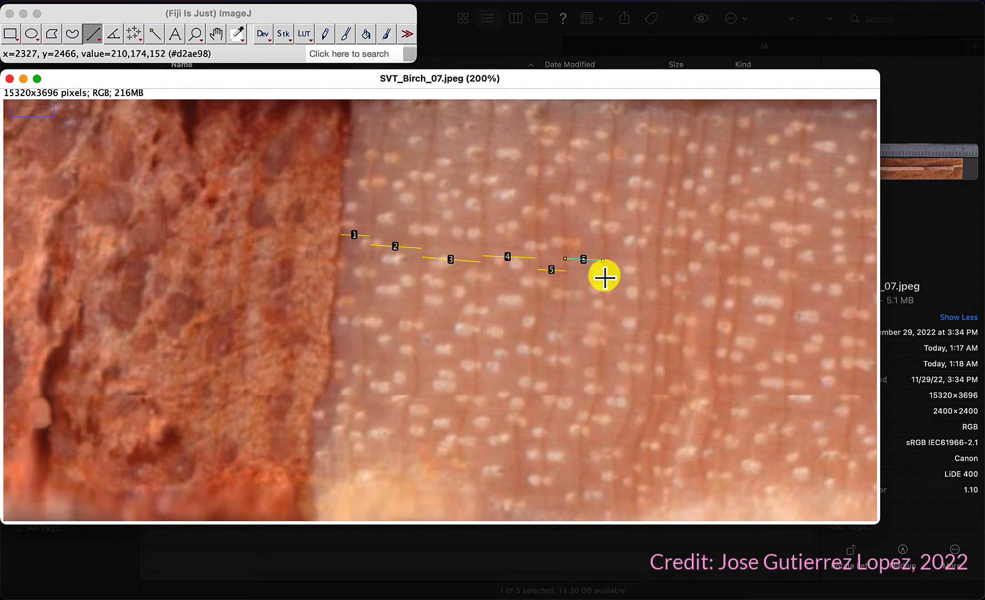
Step: Draw a line across the following ring and measure it
{"action": "left_click_drag", "start_coordinate": [604, 276], "coordinate": [643, 278]}
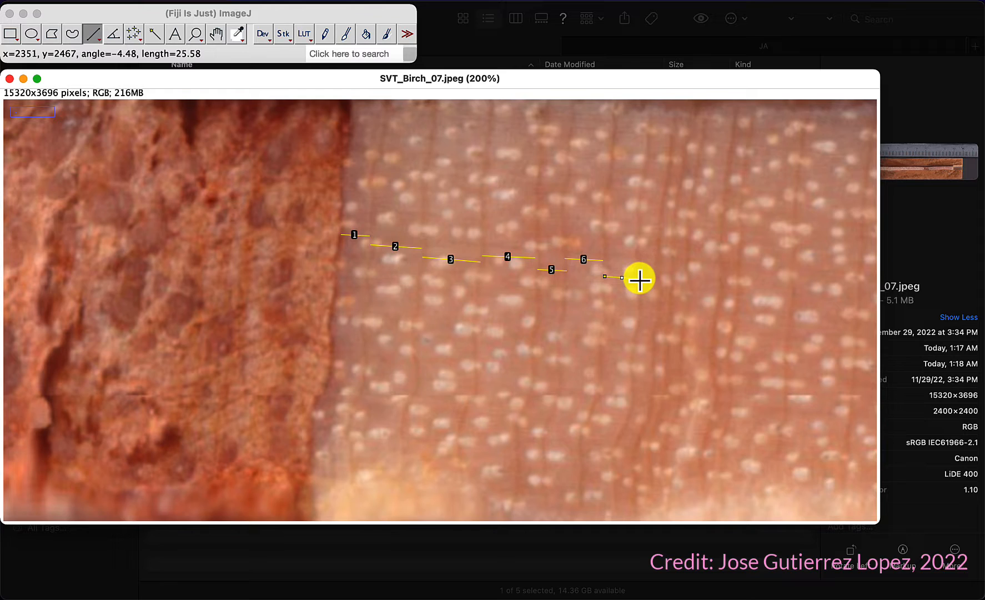
{"action": "key", "text": "m"}
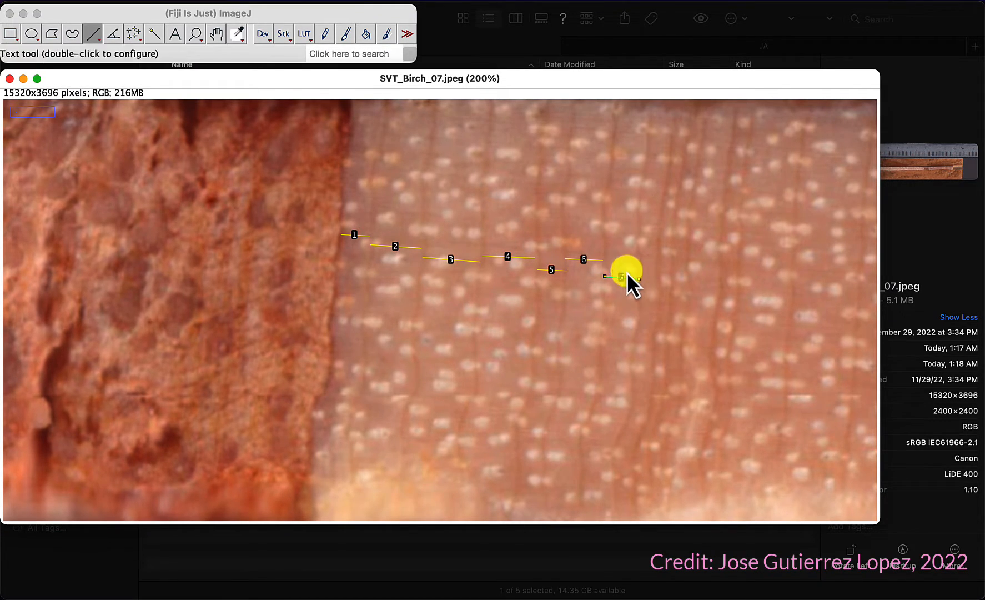
Step: Pan further along the core and add line ROIs across the next two narrow rings to the ROI Manager
{"action": "left_click", "coordinate": [218, 34]}
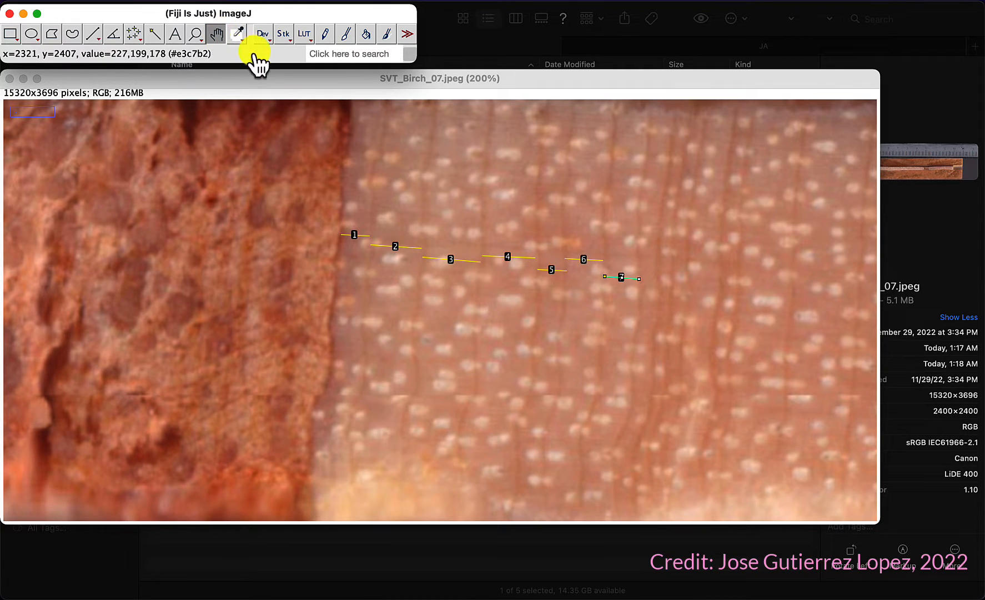
{"action": "left_click_drag", "start_coordinate": [737, 311], "coordinate": [331, 233]}
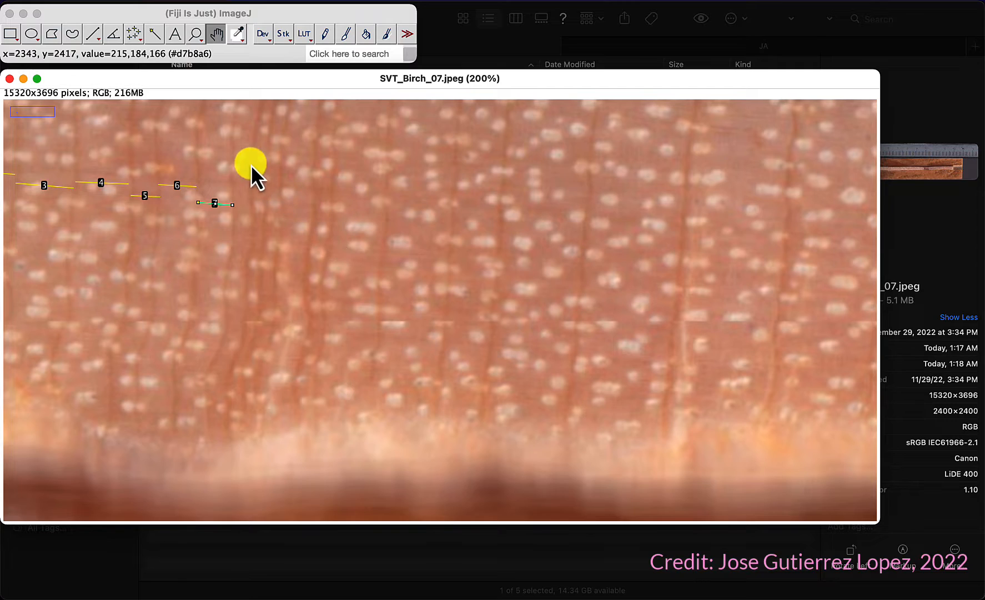
{"action": "left_click", "coordinate": [95, 34]}
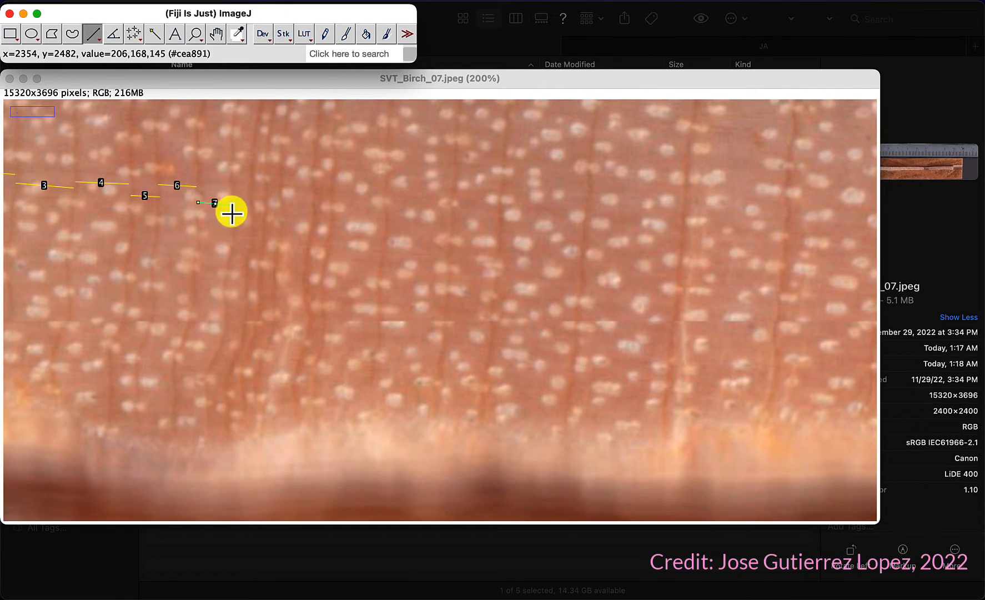
{"action": "left_click_drag", "start_coordinate": [232, 216], "coordinate": [241, 216]}
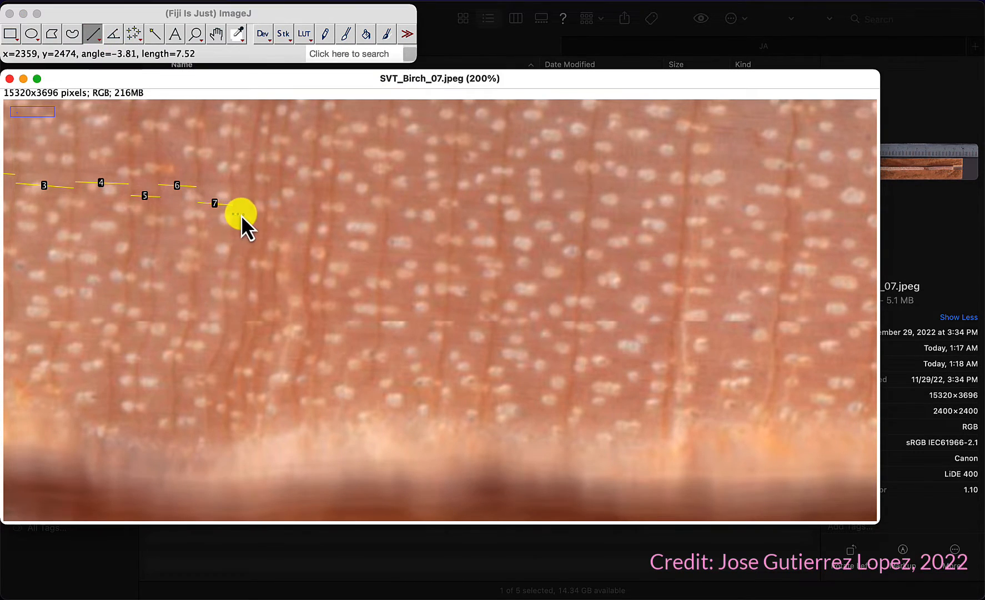
{"action": "key", "text": "t"}
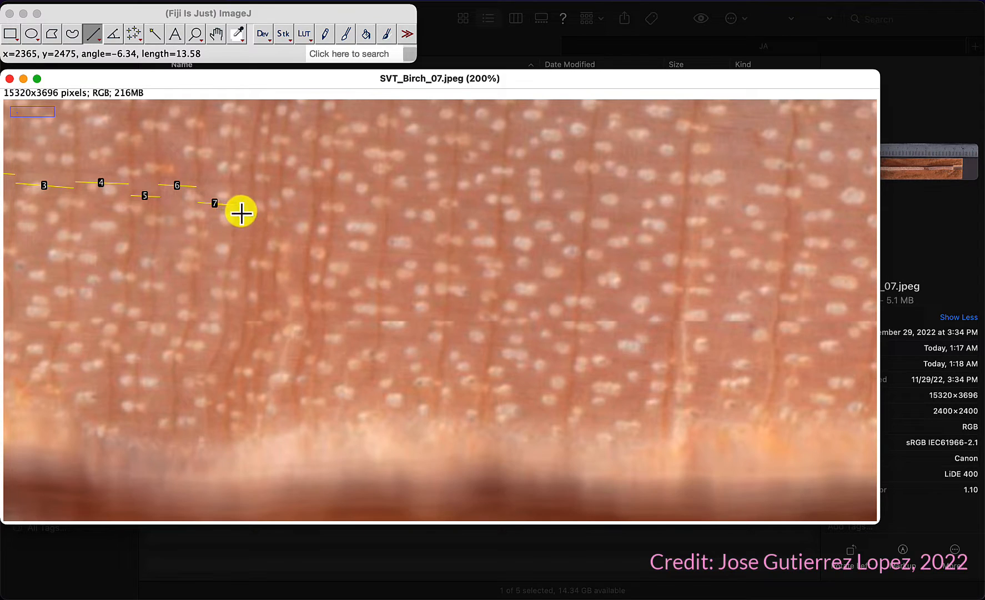
{"action": "left_click_drag", "start_coordinate": [260, 210], "coordinate": [283, 226]}
{"action": "key", "text": "t"}
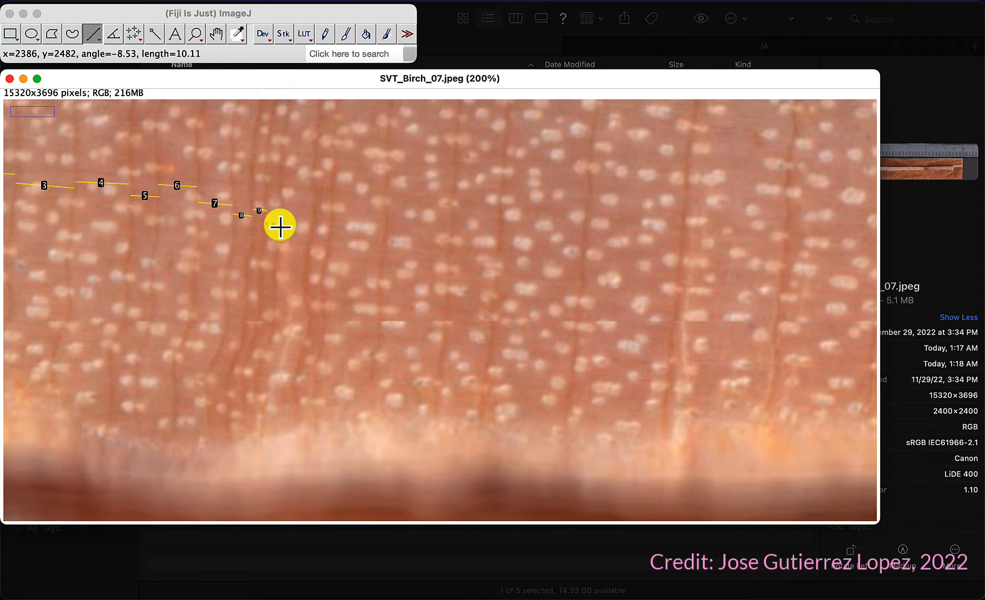
Step: Add ring-width lines across the following three rings to the ROI Manager
{"action": "key", "text": "t"}
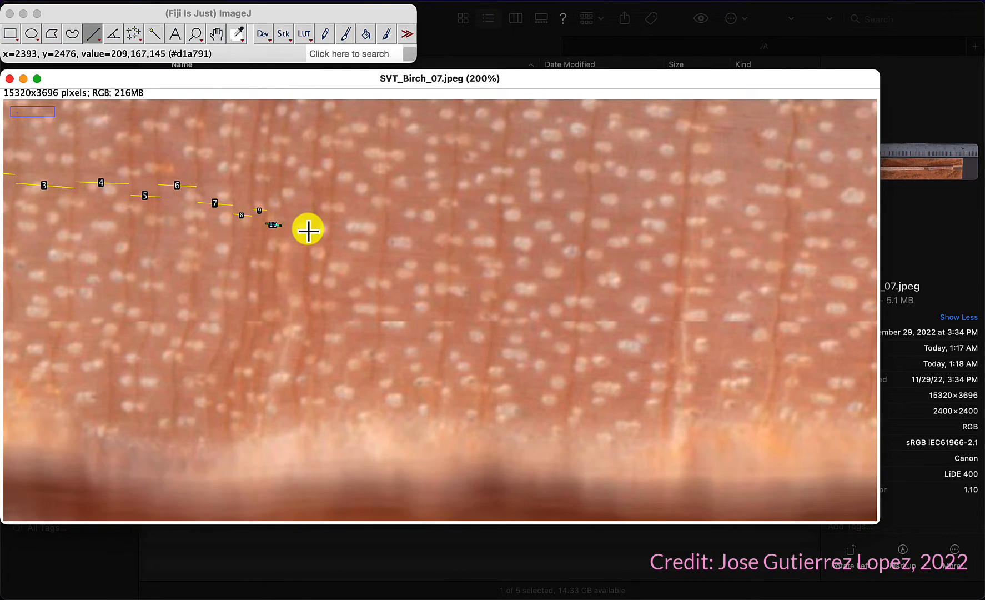
{"action": "left_click_drag", "start_coordinate": [284, 219], "coordinate": [329, 230]}
{"action": "key", "text": "t"}
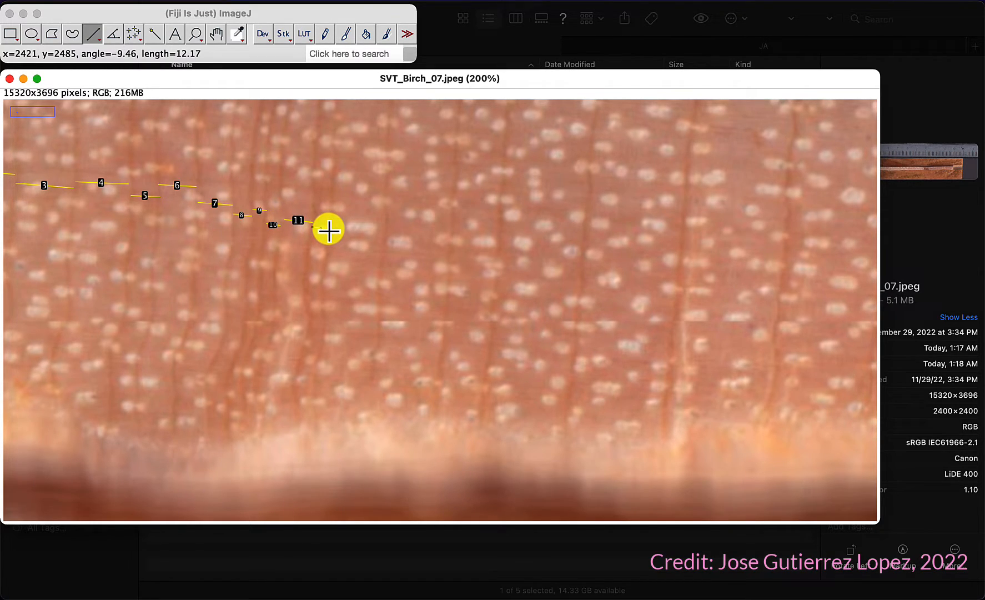
{"action": "left_click_drag", "start_coordinate": [331, 230], "coordinate": [331, 230]}
{"action": "key", "text": "t"}
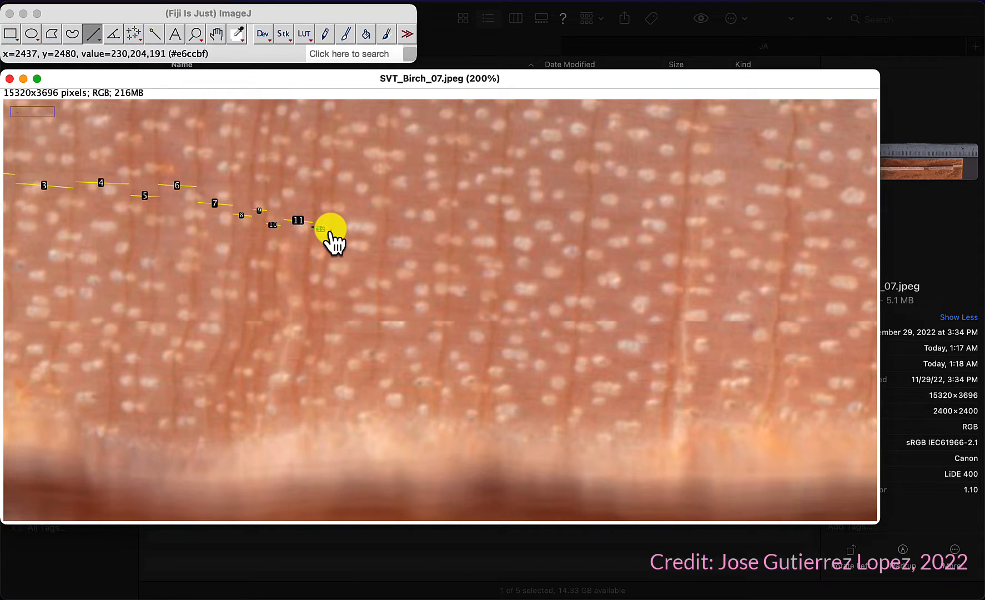
Step: Zoom in to 400% and adjust the end point of the most recent ring-width line
{"action": "left_click", "coordinate": [333, 195]}
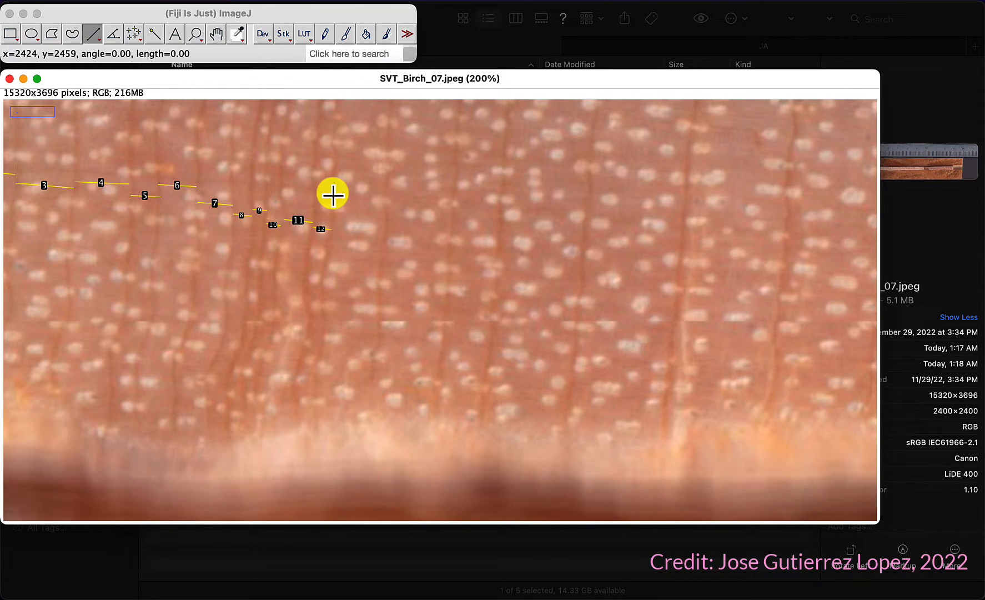
{"action": "left_click", "coordinate": [322, 230]}
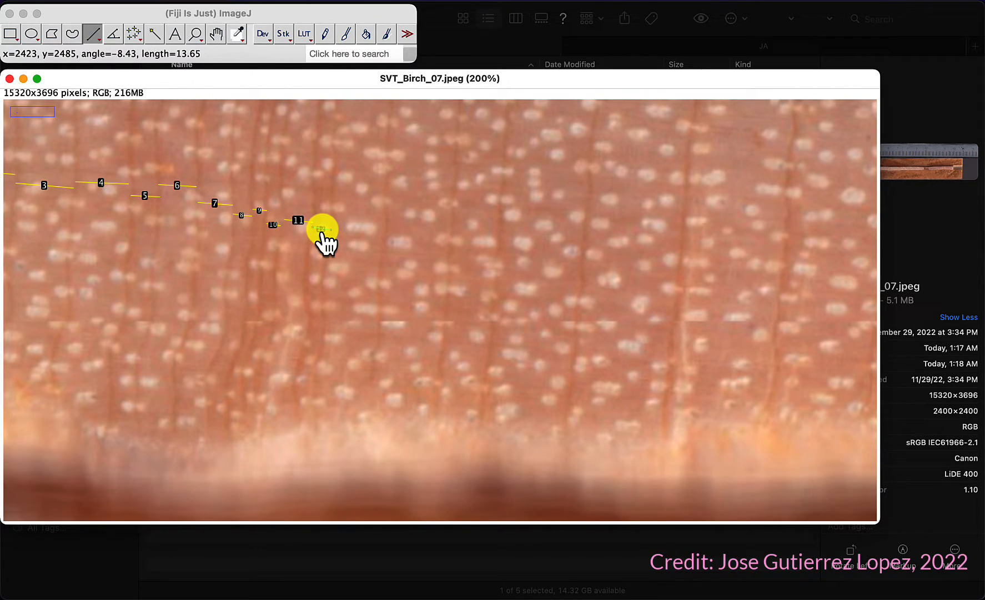
{"action": "scroll", "coordinate": [325, 242], "scroll_direction": "up", "scroll_amount": 3}
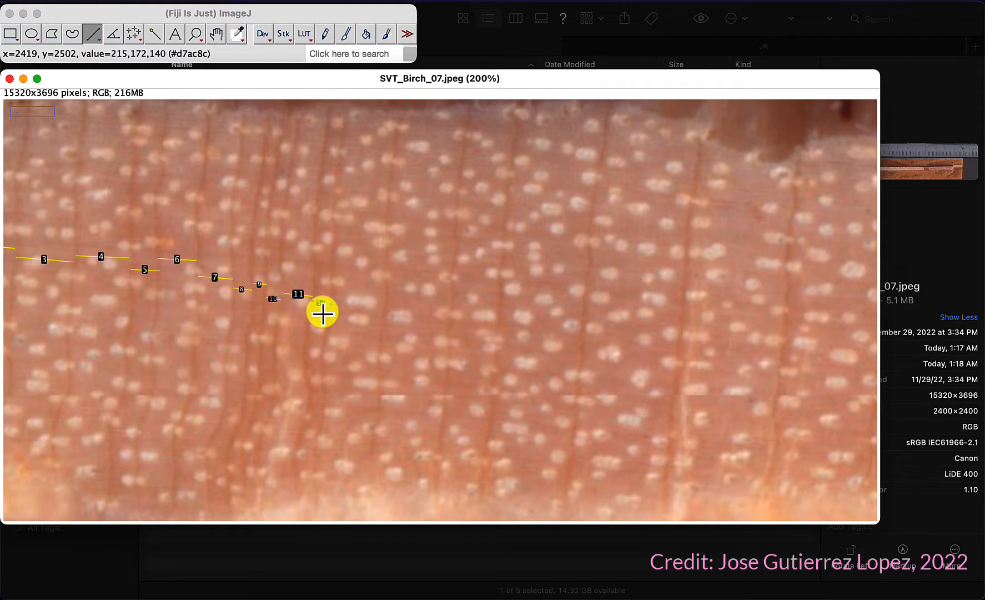
{"action": "scroll", "coordinate": [322, 313], "scroll_direction": "up", "scroll_amount": 3}
{"action": "scroll", "coordinate": [326, 327], "scroll_direction": "down", "scroll_amount": 1}
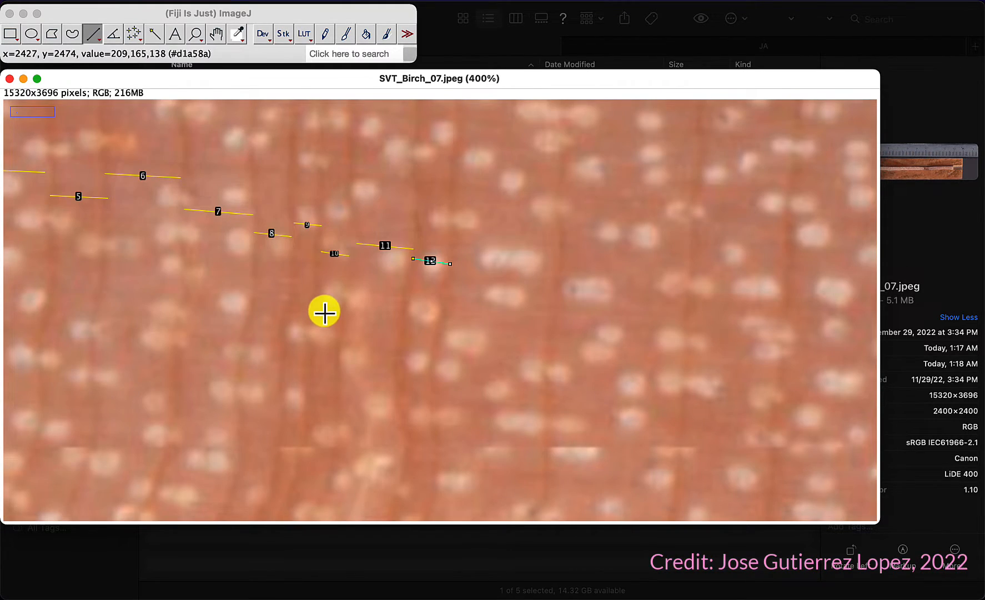
{"action": "left_click_drag", "start_coordinate": [450, 263], "coordinate": [447, 261]}
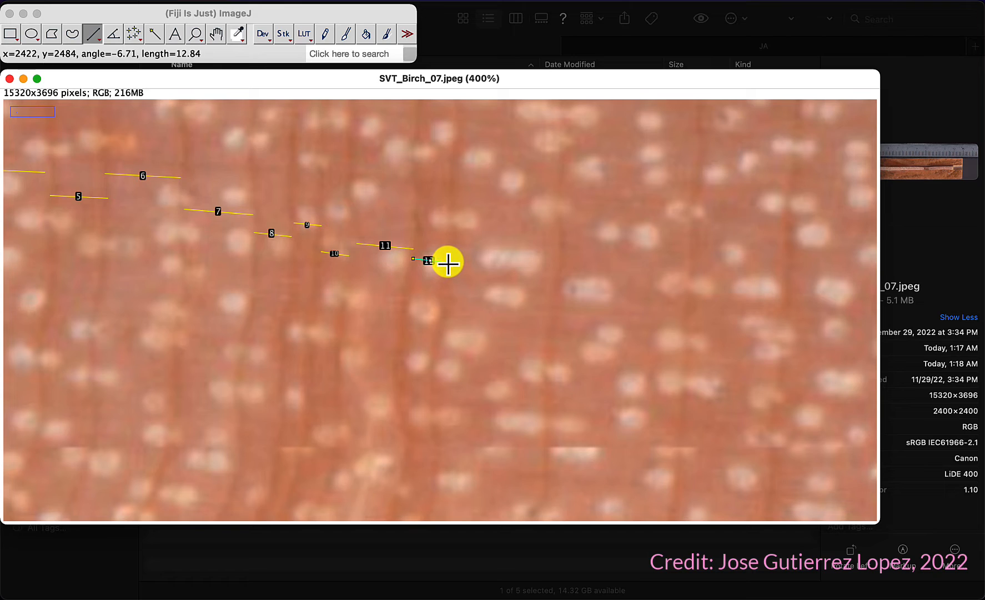
{"action": "left_click", "coordinate": [431, 310]}
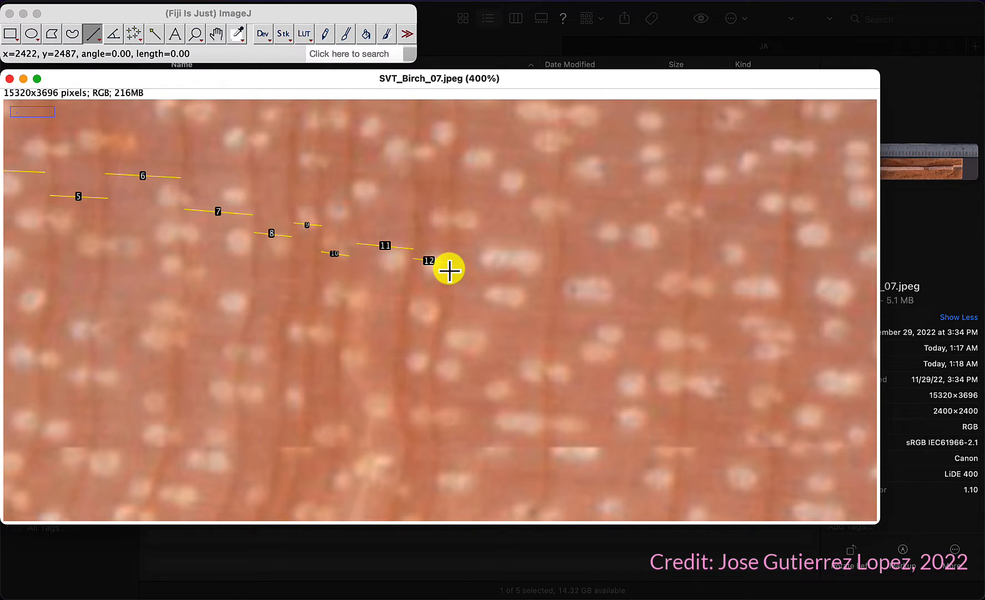
Step: Draw lines across the next two rings and add each to the ROI Manager
{"action": "left_click_drag", "start_coordinate": [449, 268], "coordinate": [554, 278]}
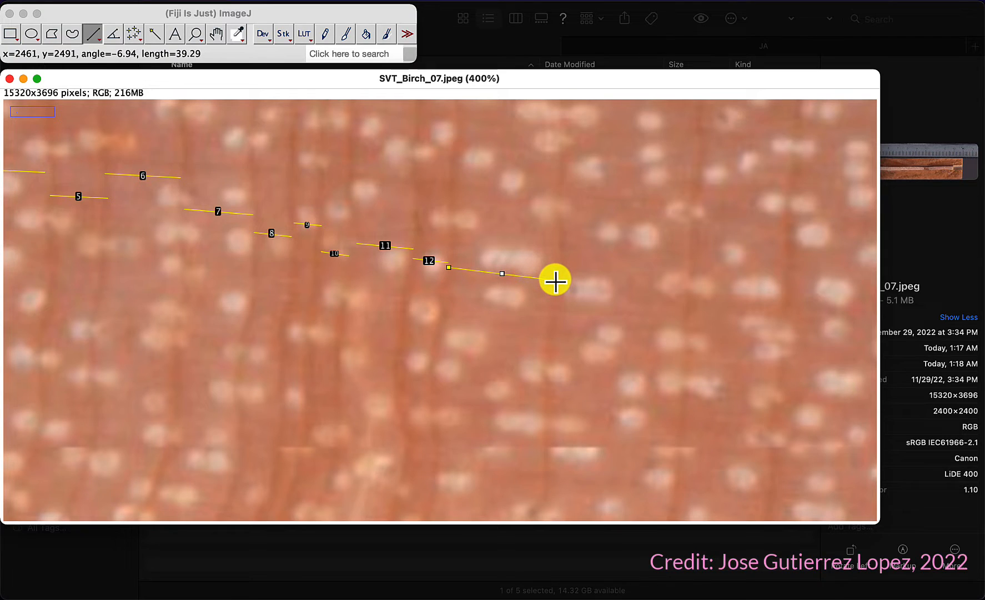
{"action": "key", "text": "t"}
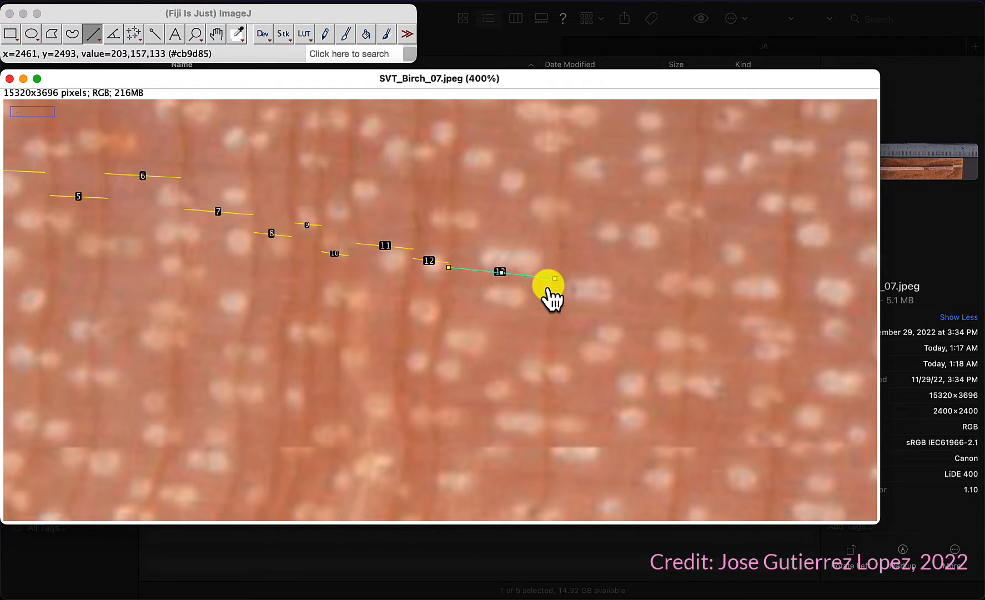
{"action": "left_click_drag", "start_coordinate": [554, 287], "coordinate": [686, 301]}
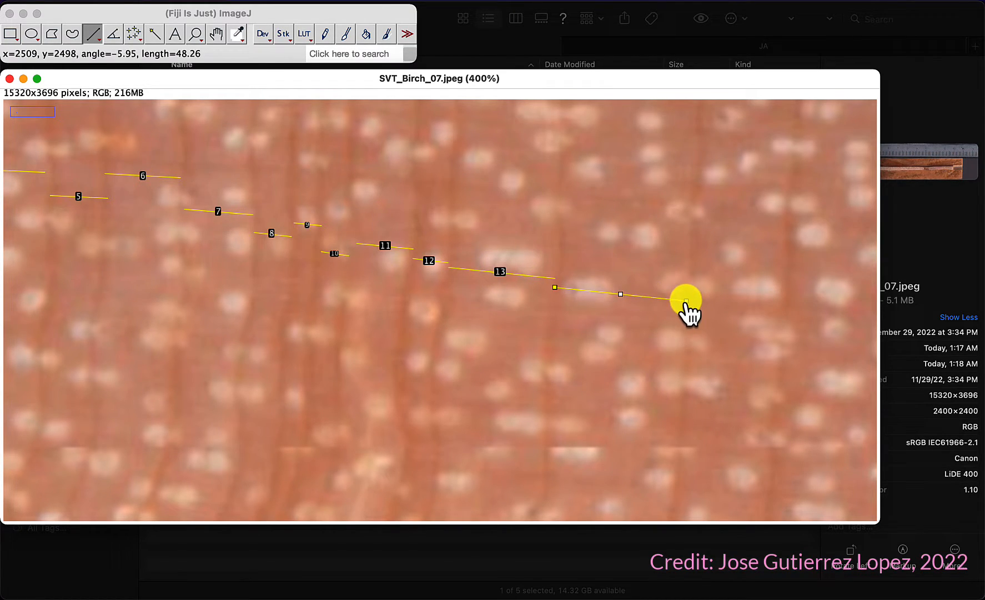
{"action": "key", "text": "t"}
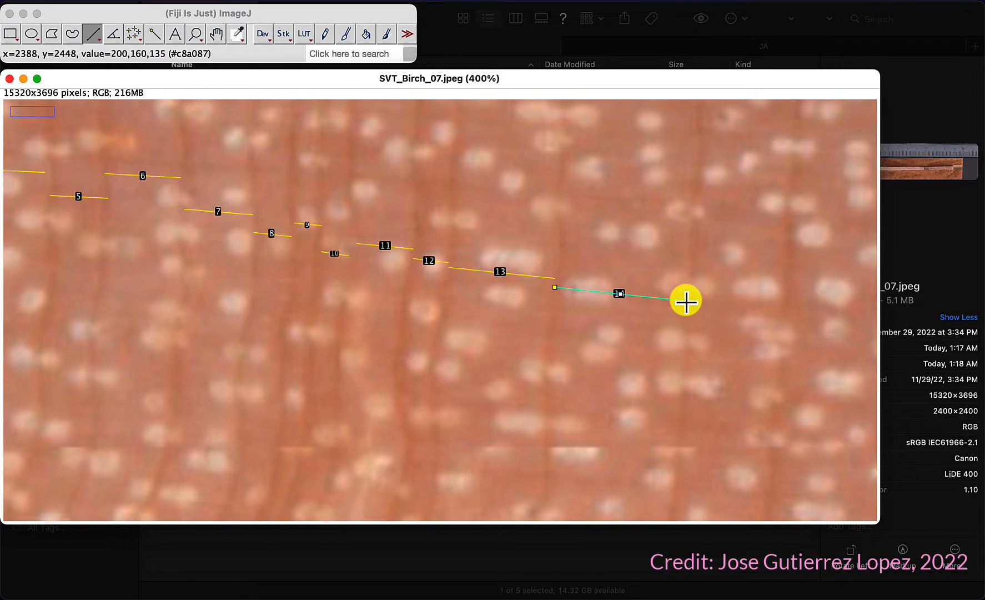
Step: Pan toward the bark and add line ROIs across the next wider rings to the ROI Manager
{"action": "left_click", "coordinate": [216, 35]}
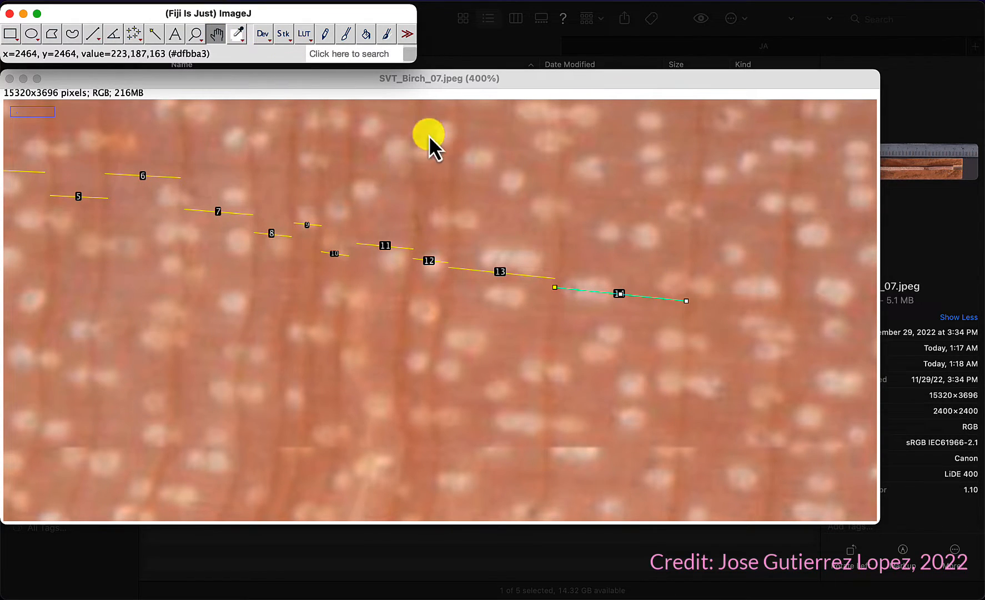
{"action": "left_click_drag", "start_coordinate": [700, 266], "coordinate": [241, 218]}
{"action": "left_click", "coordinate": [93, 34]}
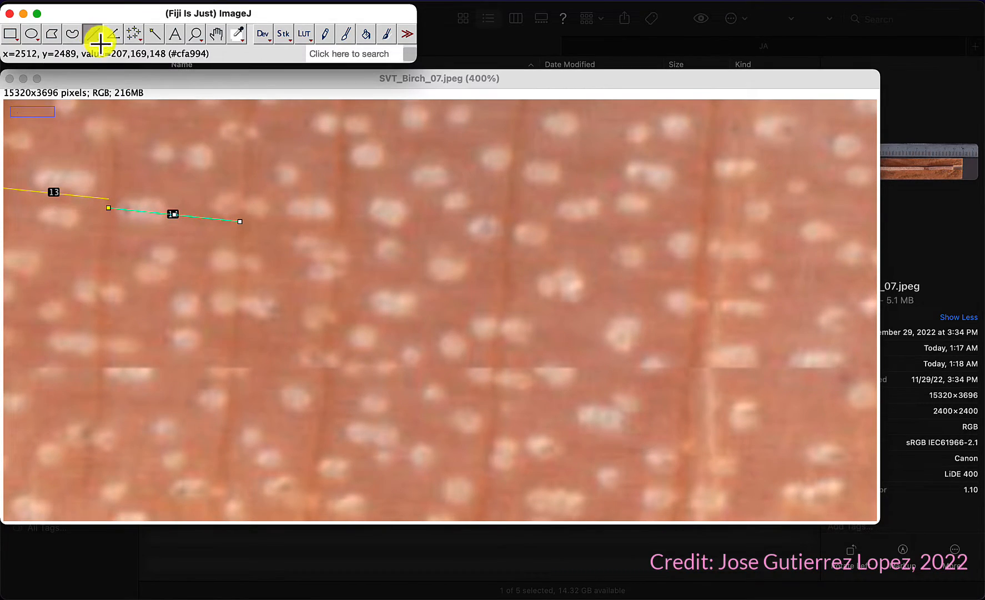
{"action": "left_click_drag", "start_coordinate": [241, 214], "coordinate": [334, 221]}
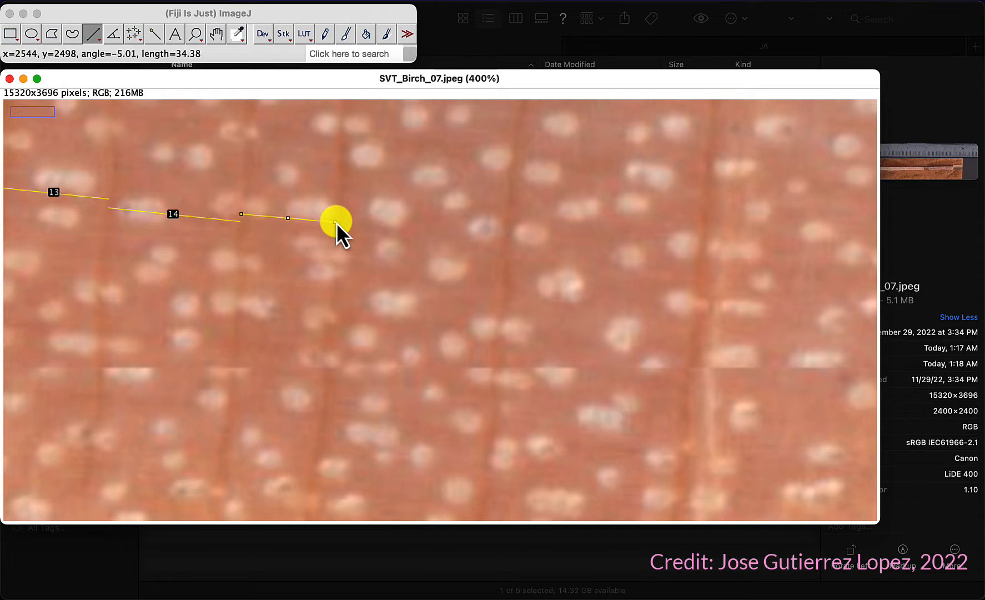
{"action": "key", "text": "t"}
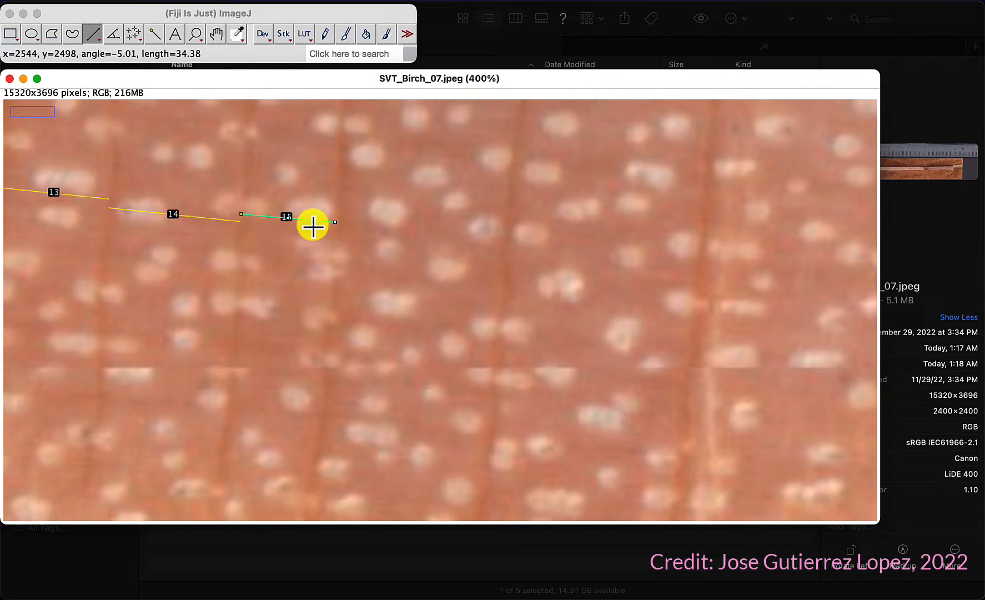
{"action": "left_click_drag", "start_coordinate": [335, 229], "coordinate": [700, 249]}
{"action": "key", "text": "t"}
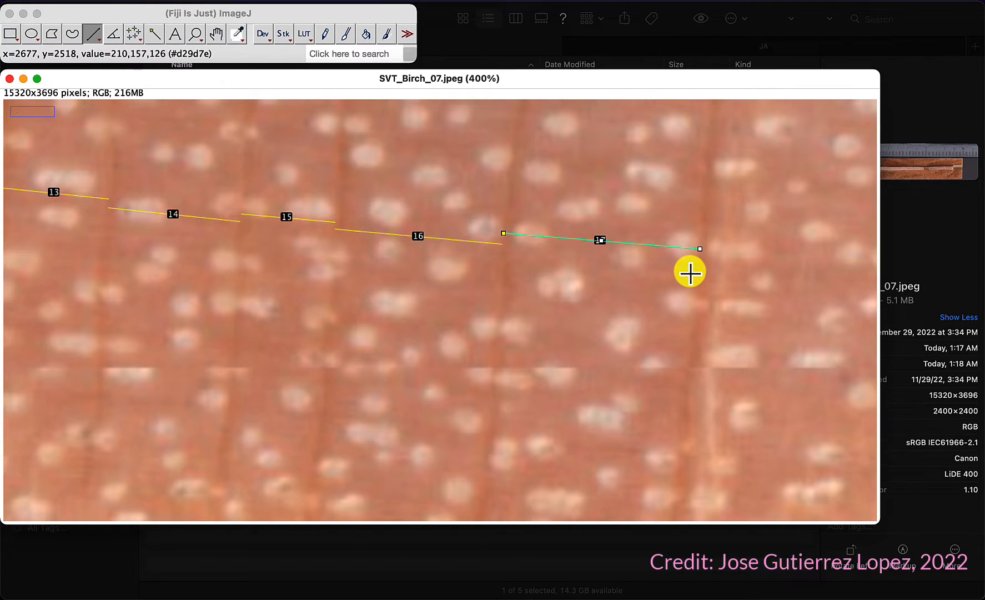
Step: Pan further along the core and add two more ring-width lines to the ROI Manager
{"action": "left_click", "coordinate": [216, 35]}
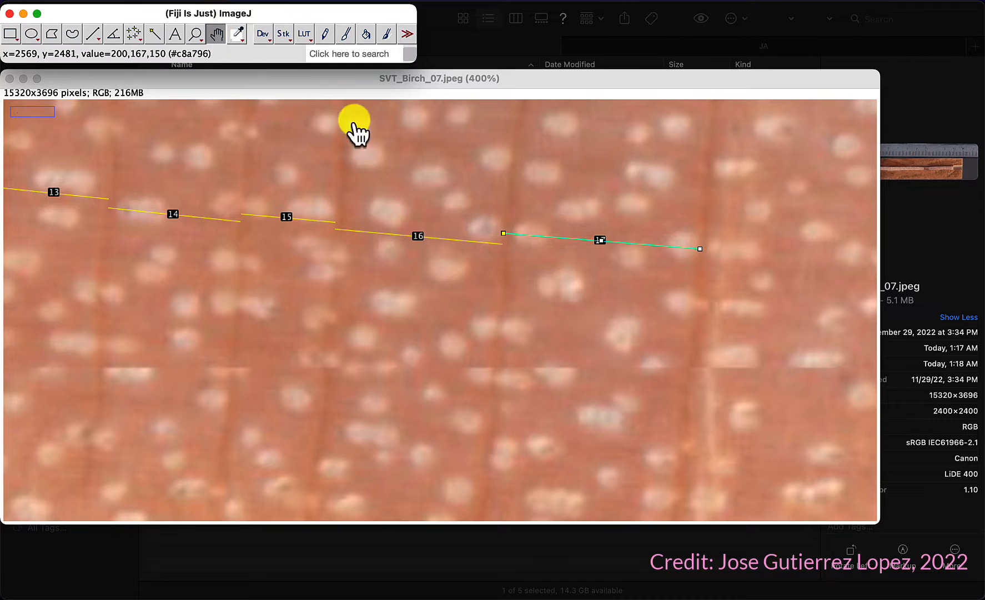
{"action": "left_click_drag", "start_coordinate": [655, 318], "coordinate": [44, 274]}
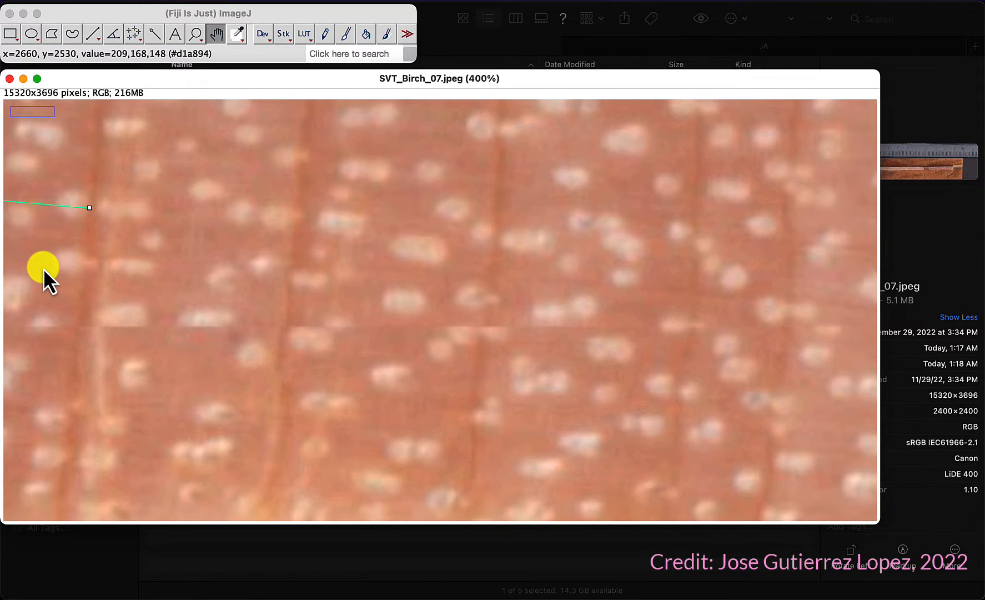
{"action": "scroll", "coordinate": [115, 283], "scroll_direction": "down", "scroll_amount": 4}
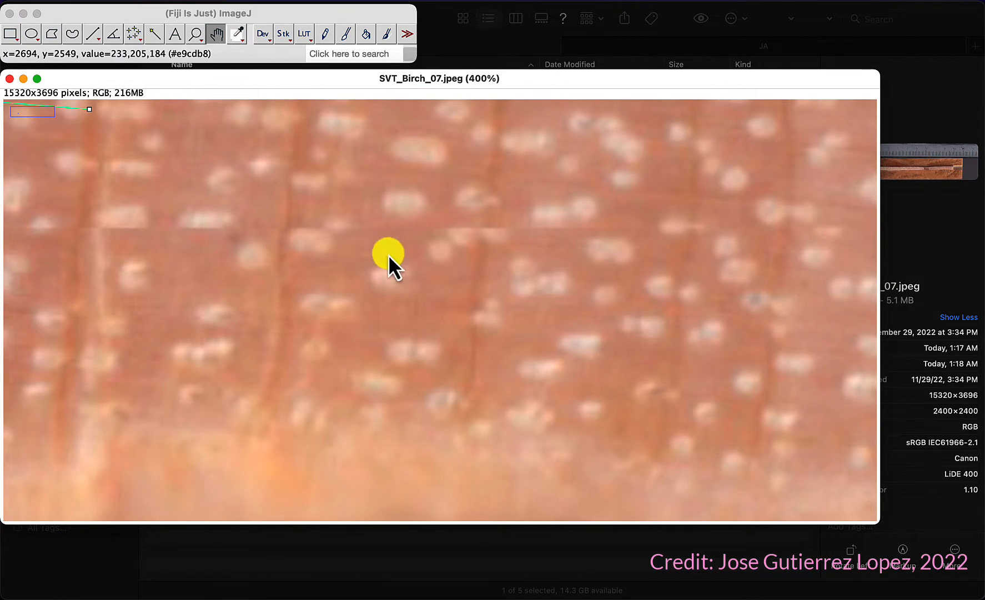
{"action": "scroll", "coordinate": [514, 242], "scroll_direction": "up", "scroll_amount": 4}
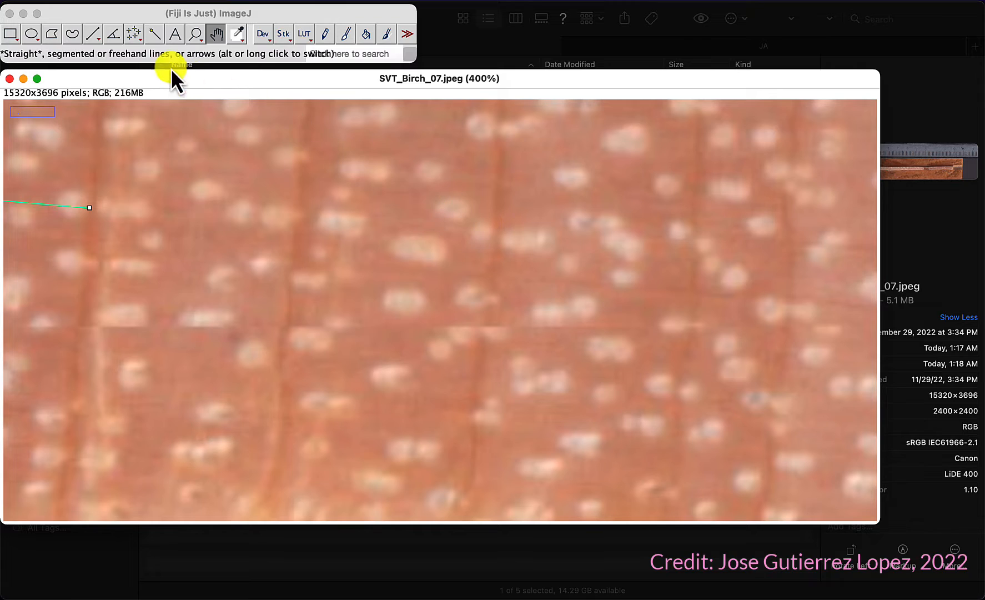
{"action": "left_click", "coordinate": [94, 33]}
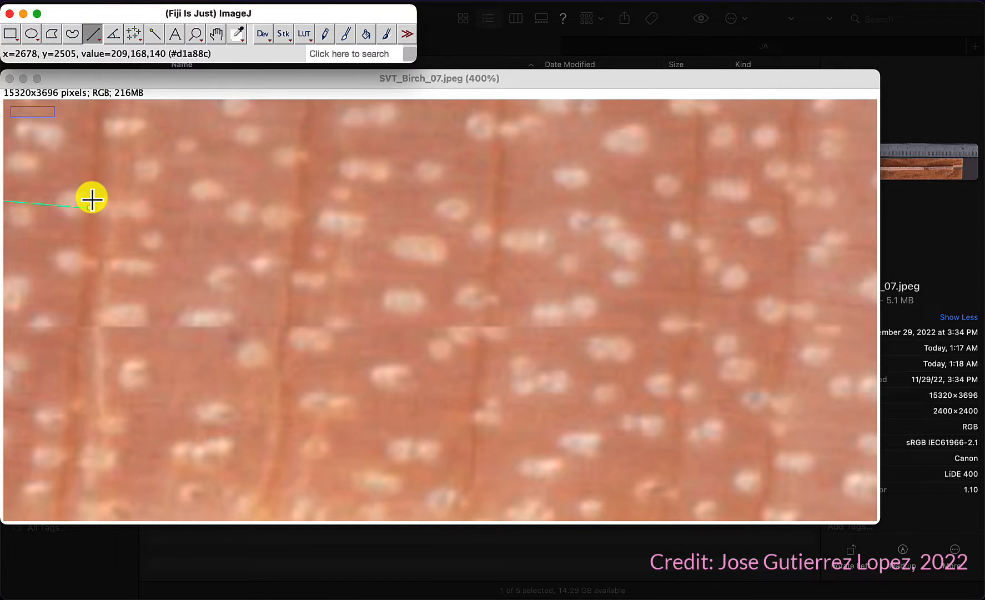
{"action": "left_click_drag", "start_coordinate": [92, 199], "coordinate": [289, 216]}
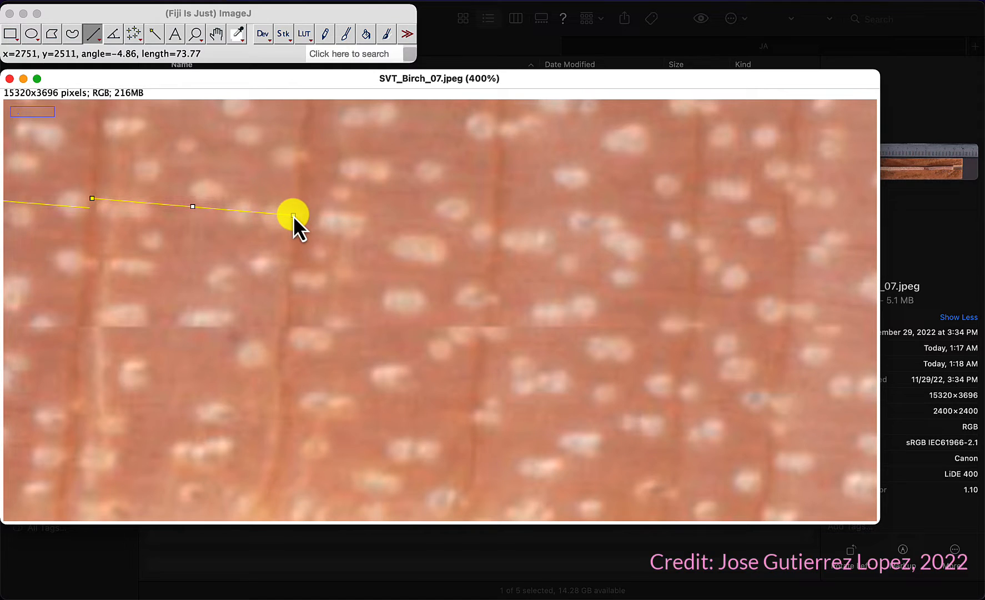
{"action": "key", "text": "t"}
{"action": "left_click_drag", "start_coordinate": [293, 225], "coordinate": [493, 240]}
{"action": "key", "text": "t"}
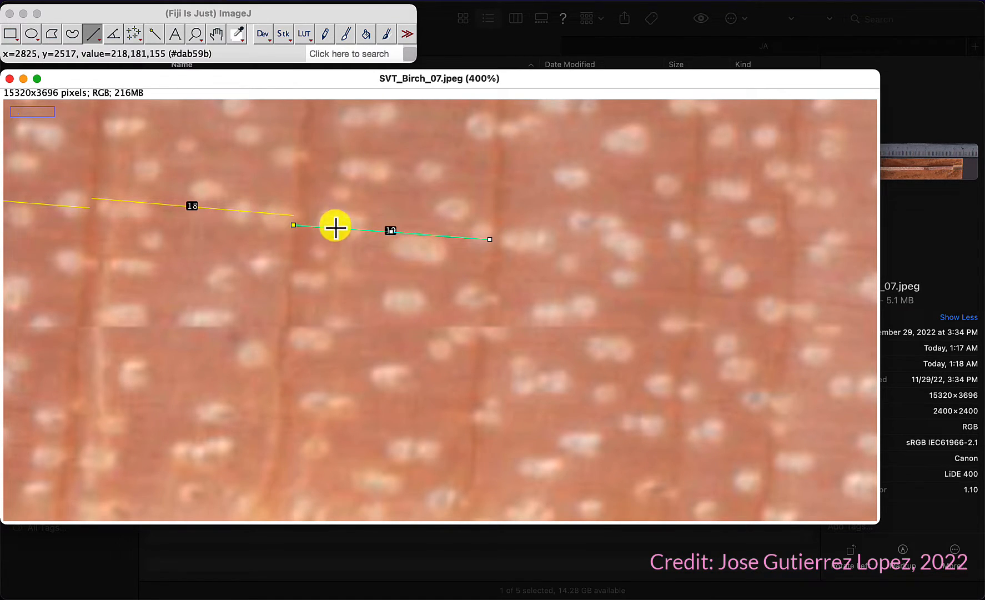
Step: Draw a line across the next ring segment and add it to the ROI Manager
{"action": "left_click", "coordinate": [493, 231]}
{"action": "left_click_drag", "start_coordinate": [493, 231], "coordinate": [790, 272]}
{"action": "key", "text": "t"}
{"action": "key", "text": "t"}
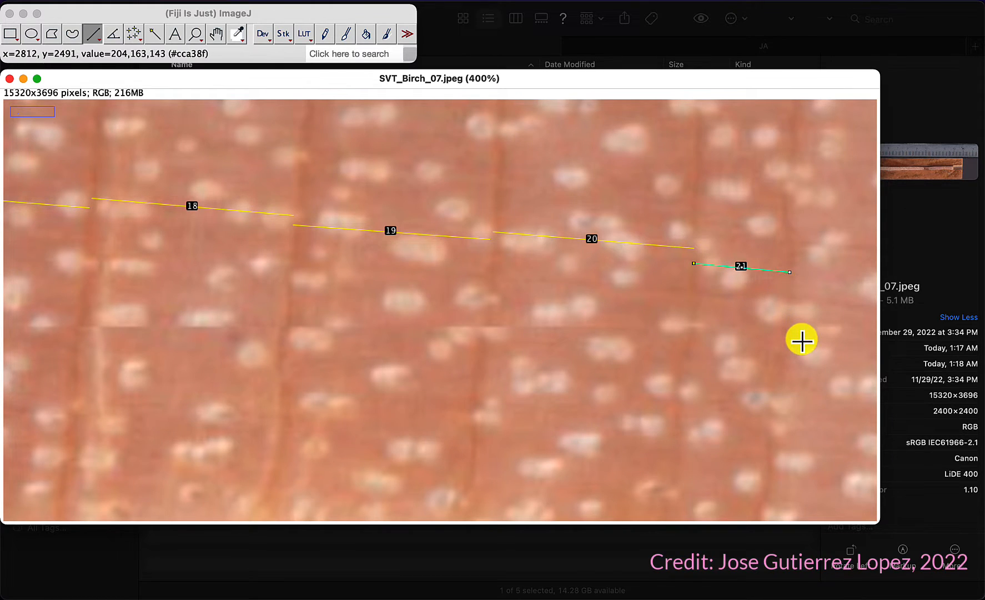
Step: Zoom out to review all ring-width lines along the core, then zoom back in to 150%
{"action": "key", "text": "minus"}
{"action": "key", "text": "minus"}
{"action": "key", "text": "minus"}
{"action": "key", "text": "minus"}
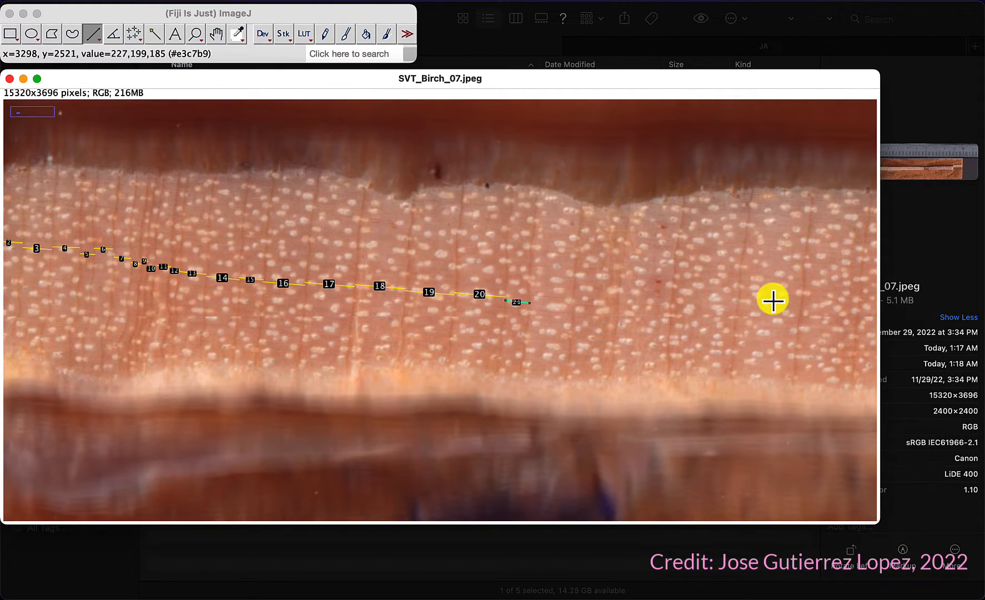
{"action": "key", "text": "plus"}
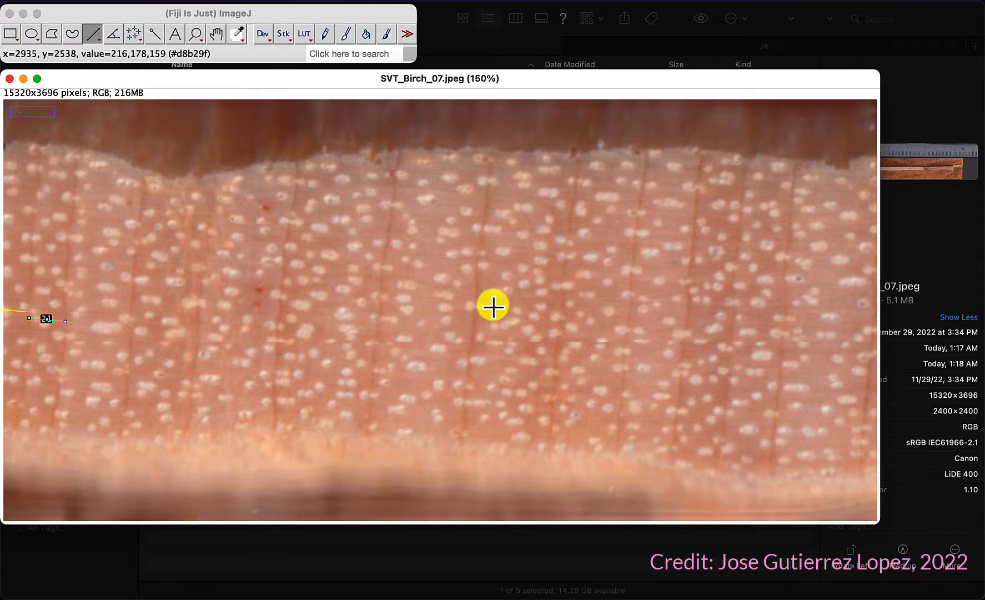
{"action": "left_click_drag", "start_coordinate": [65, 316], "coordinate": [198, 329]}
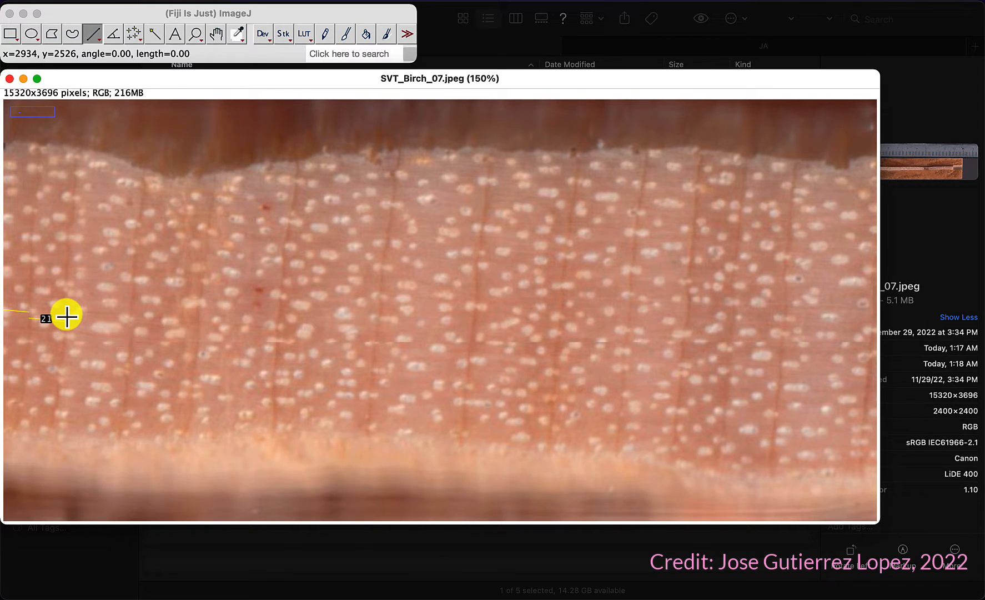
Step: Draw line ROIs across successive rings in the visible stretch of the core and add ten of them to the ROI Manager
{"action": "mouse_move", "coordinate": [66, 315]}
{"action": "left_mouse_down"}
{"action": "mouse_move", "coordinate": [141, 317]}
{"action": "mouse_move", "coordinate": [131, 324]}
{"action": "mouse_move", "coordinate": [358, 311]}
{"action": "mouse_move", "coordinate": [475, 336]}
{"action": "mouse_move", "coordinate": [528, 326]}
{"action": "mouse_move", "coordinate": [605, 333]}
{"action": "mouse_move", "coordinate": [627, 321]}
{"action": "mouse_move", "coordinate": [683, 330]}
{"action": "mouse_move", "coordinate": [687, 314]}
{"action": "mouse_move", "coordinate": [785, 313]}
{"action": "left_mouse_up"}
{"action": "key", "text": "t"}
{"action": "key", "text": "t"}
{"action": "key", "text": "t"}
{"action": "key", "text": "t"}
{"action": "key", "text": "t"}
{"action": "key", "text": "t"}
{"action": "key", "text": "t"}
{"action": "key", "text": "t"}
{"action": "key", "text": "t"}
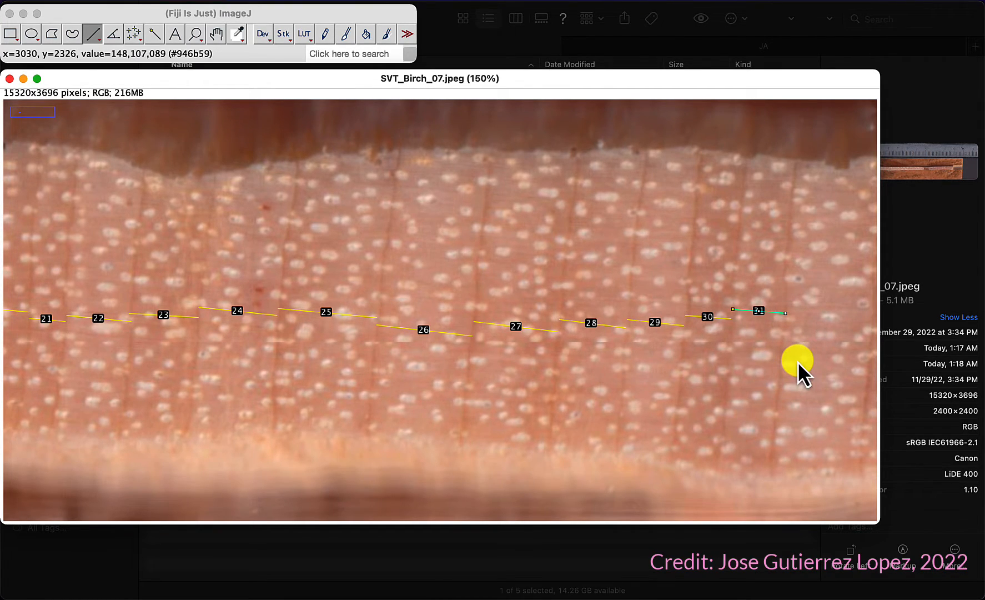
Step: Pan along the core toward the bark and add seven more ring-width lines to the ROI Manager
{"action": "left_click", "coordinate": [216, 34]}
{"action": "left_click_drag", "start_coordinate": [745, 376], "coordinate": [95, 308]}
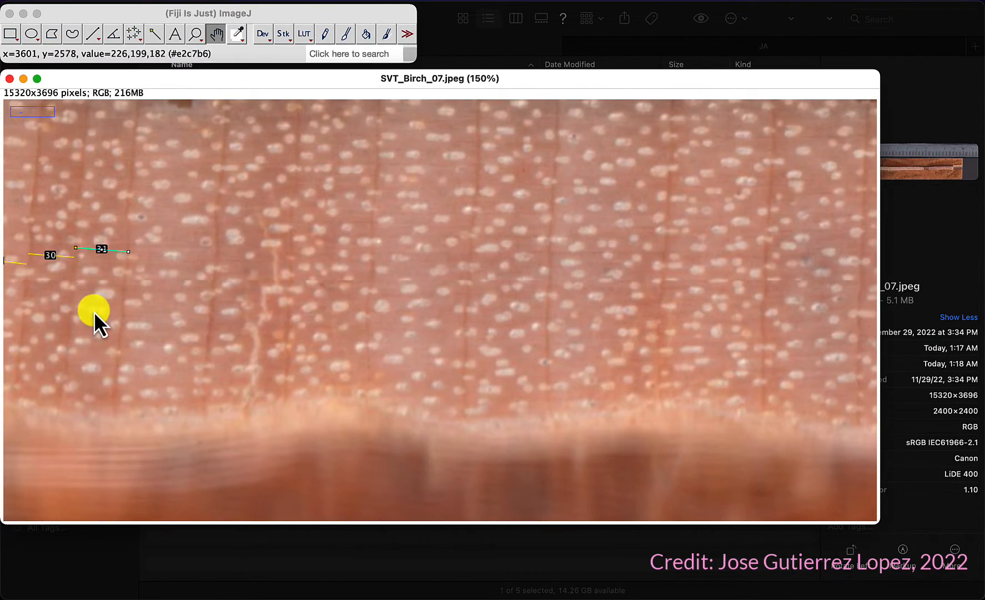
{"action": "left_click", "coordinate": [95, 31]}
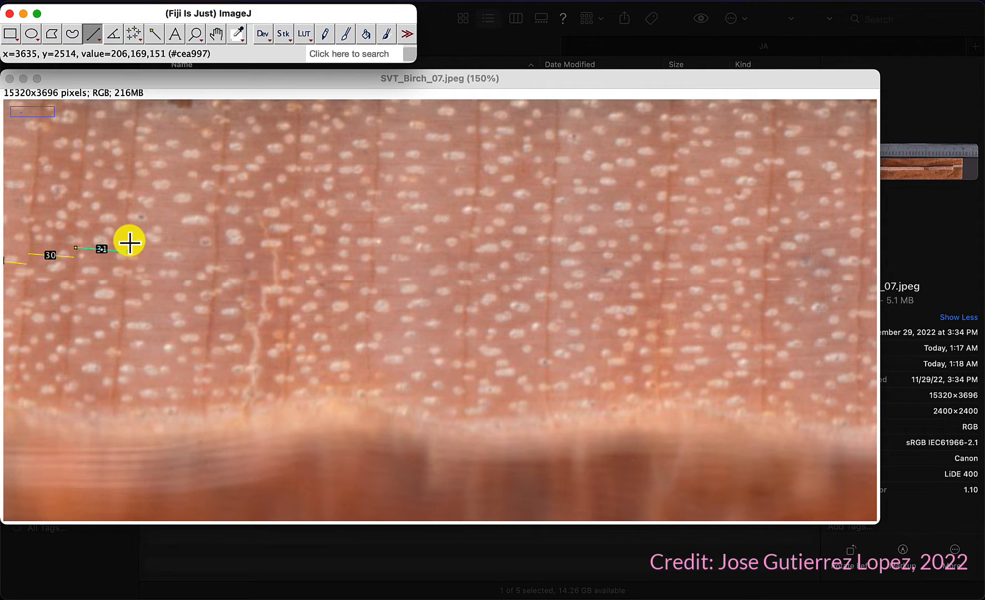
{"action": "left_click_drag", "start_coordinate": [130, 241], "coordinate": [284, 243]}
{"action": "key", "text": "m"}
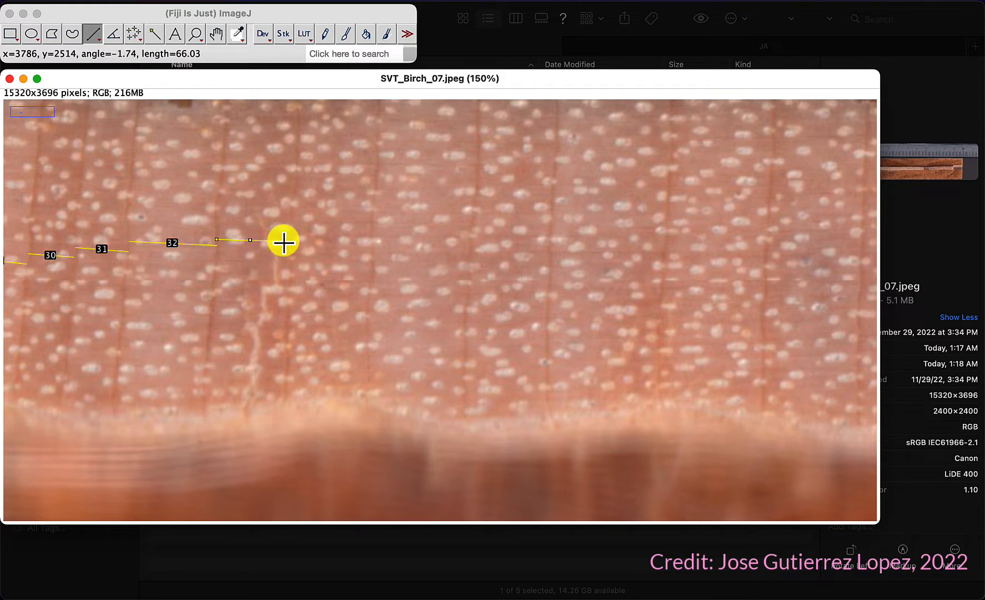
{"action": "key", "text": "m"}
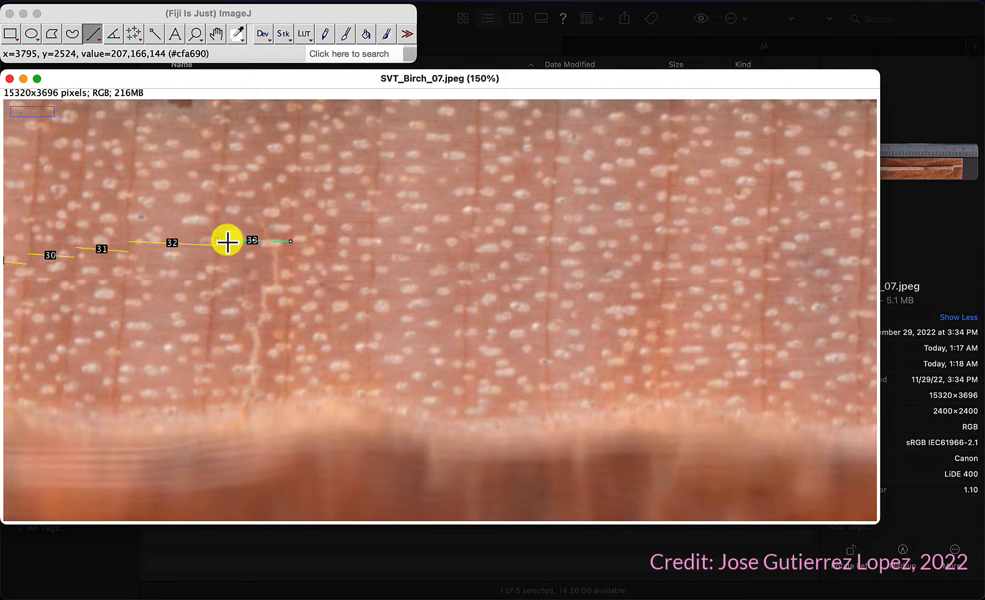
{"action": "left_click_drag", "start_coordinate": [291, 249], "coordinate": [766, 243]}
{"action": "key", "text": "m"}
{"action": "key", "text": "m"}
{"action": "key", "text": "m"}
{"action": "key", "text": "m"}
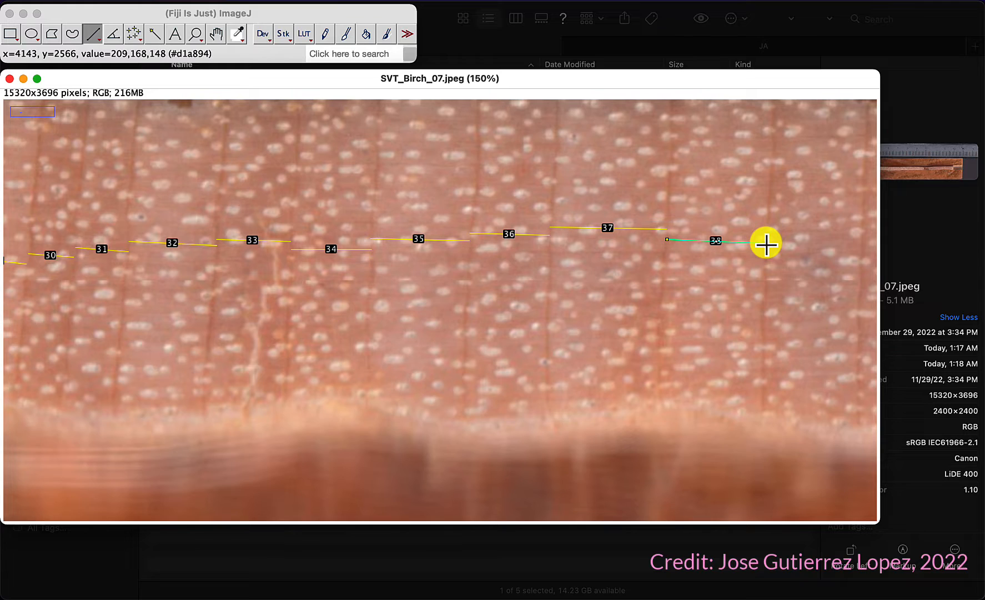
Step: Pan further along the core and add five more ring-width lines to the ROI Manager
{"action": "left_click", "coordinate": [219, 35]}
{"action": "left_click_drag", "start_coordinate": [715, 319], "coordinate": [138, 278]}
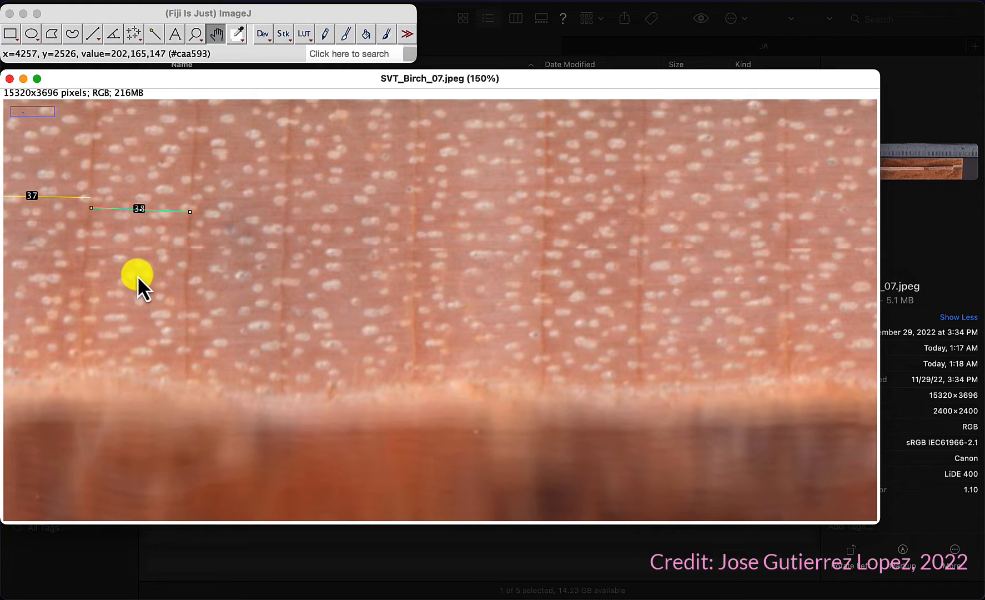
{"action": "left_click", "coordinate": [96, 34]}
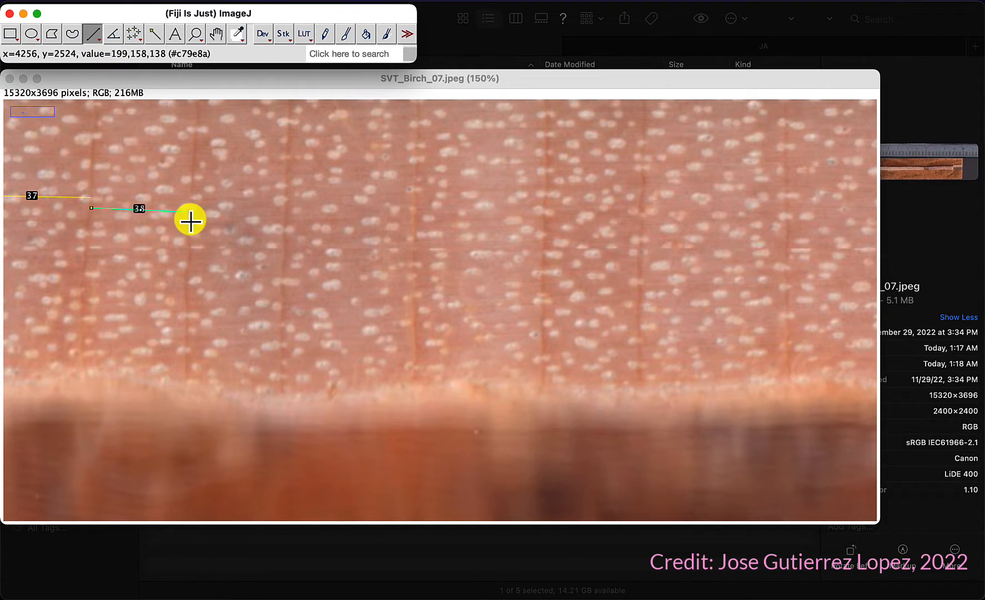
{"action": "left_click_drag", "start_coordinate": [191, 220], "coordinate": [282, 221]}
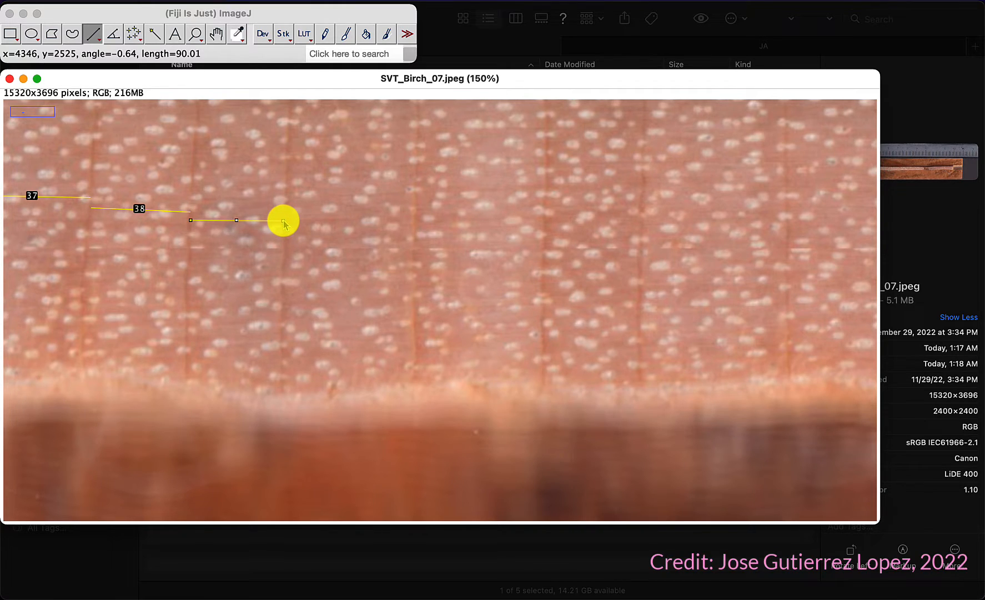
{"action": "key", "text": "t"}
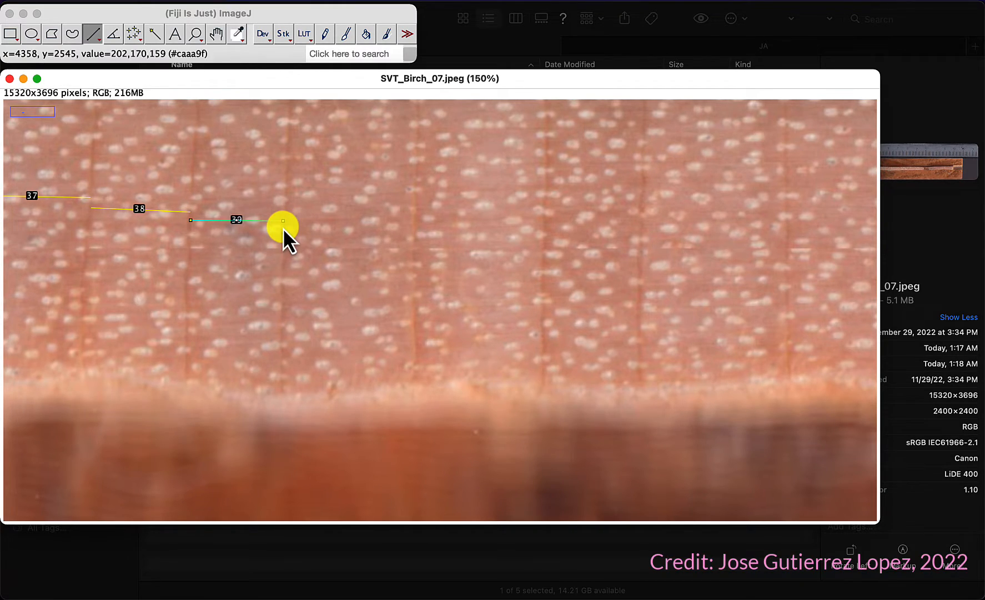
{"action": "left_click_drag", "start_coordinate": [283, 228], "coordinate": [640, 216]}
{"action": "key", "text": "t"}
{"action": "key", "text": "t"}
{"action": "key", "text": "t"}
{"action": "left_click_drag", "start_coordinate": [640, 210], "coordinate": [784, 214]}
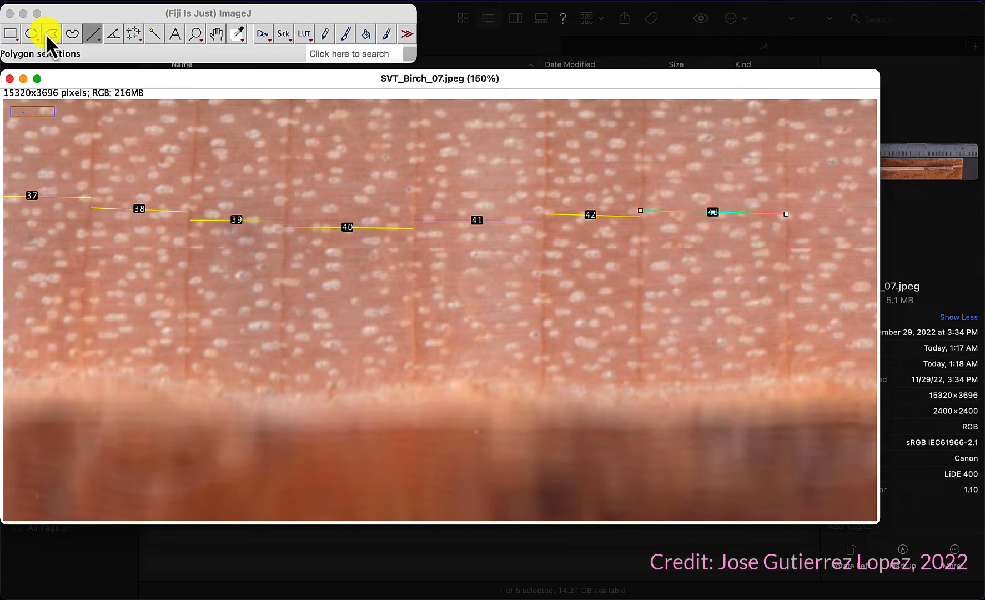
Step: Pan onward and add four more ring-width lines across the next rings to the ROI Manager
{"action": "left_click", "coordinate": [216, 34]}
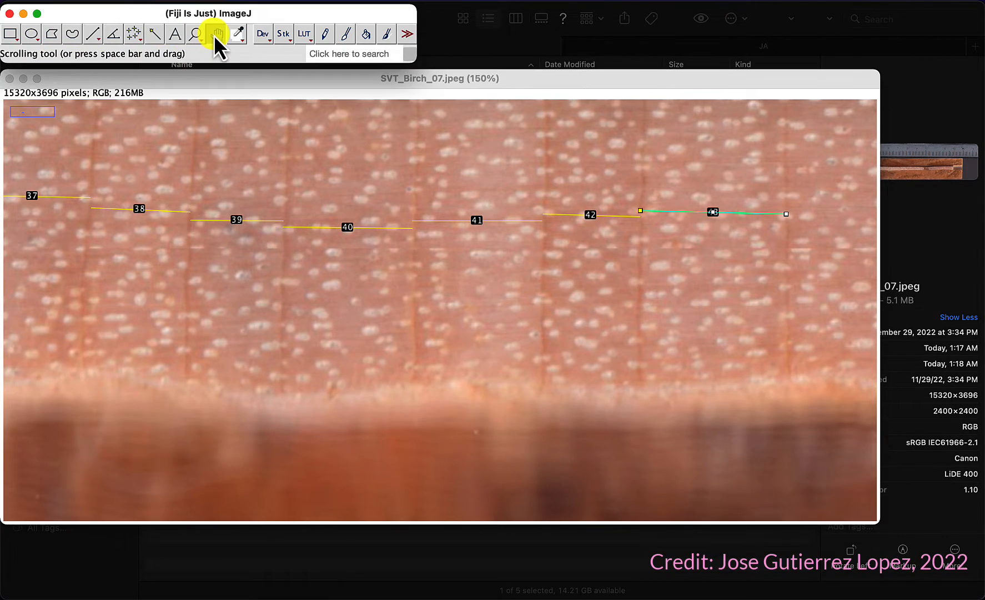
{"action": "left_click_drag", "start_coordinate": [653, 163], "coordinate": [52, 176]}
{"action": "left_click_drag", "start_coordinate": [148, 219], "coordinate": [89, 217]}
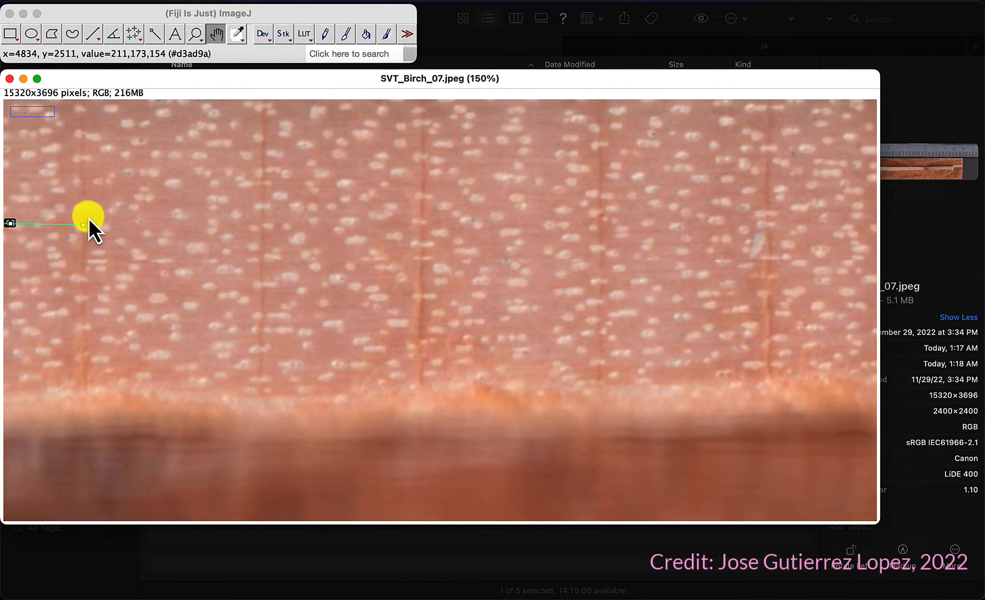
{"action": "left_click", "coordinate": [92, 34]}
{"action": "left_click_drag", "start_coordinate": [82, 216], "coordinate": [421, 208]}
{"action": "key", "text": "m"}
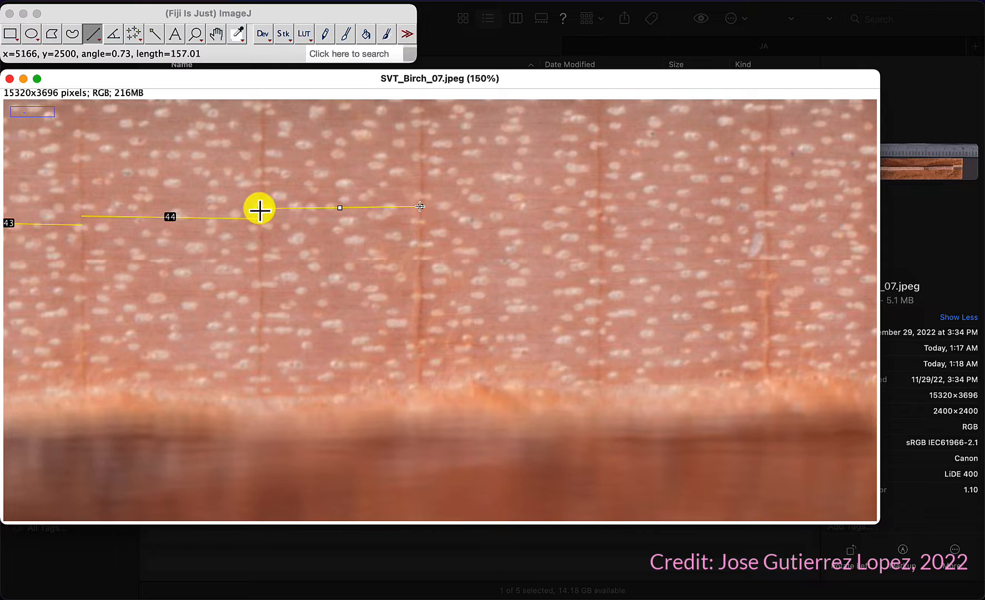
{"action": "left_click", "coordinate": [403, 216]}
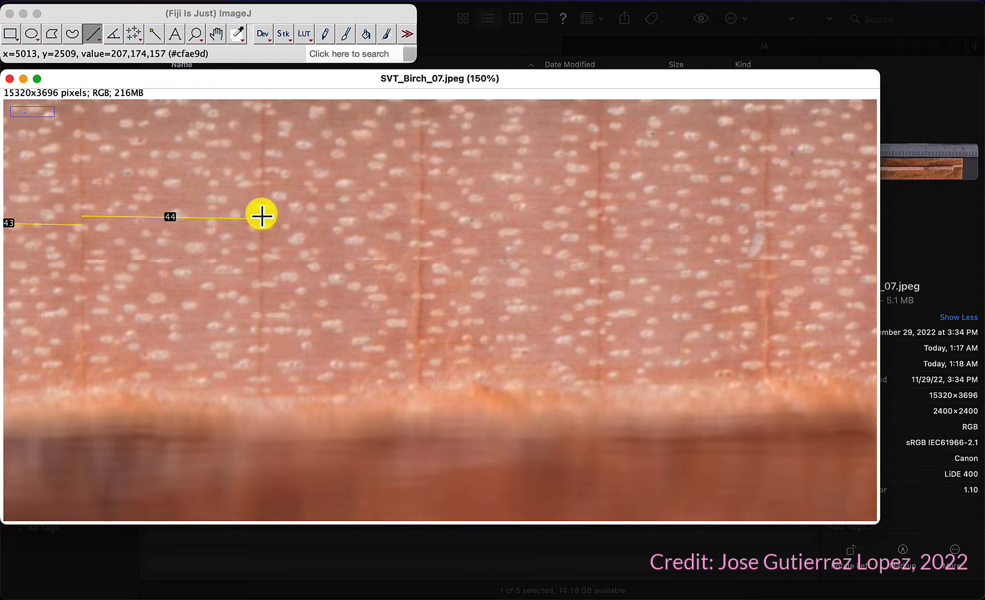
{"action": "left_click_drag", "start_coordinate": [261, 216], "coordinate": [604, 229]}
{"action": "key", "text": "m"}
{"action": "key", "text": "m"}
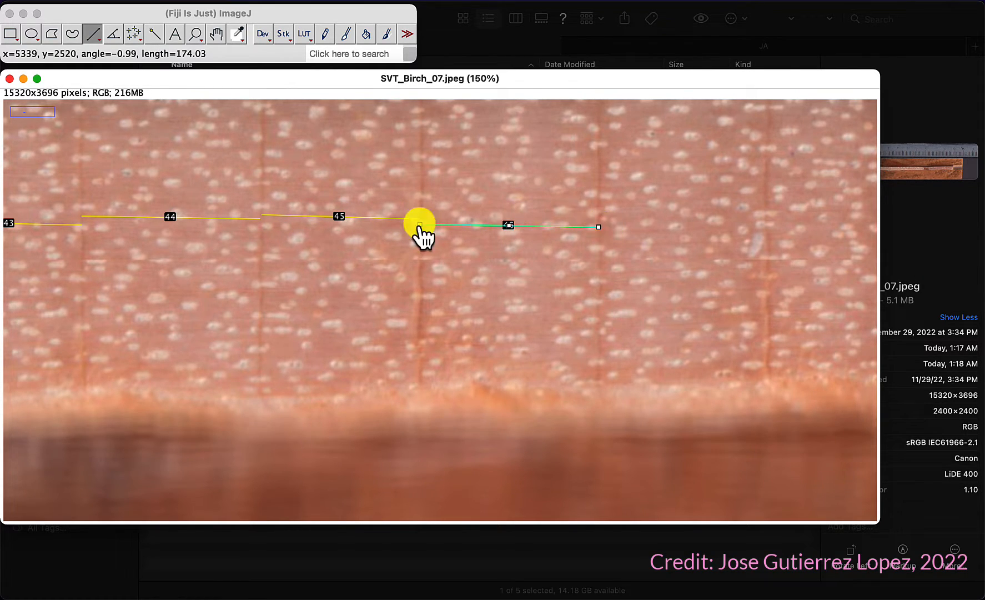
{"action": "left_click", "coordinate": [599, 225]}
{"action": "left_click_drag", "start_coordinate": [598, 225], "coordinate": [767, 224]}
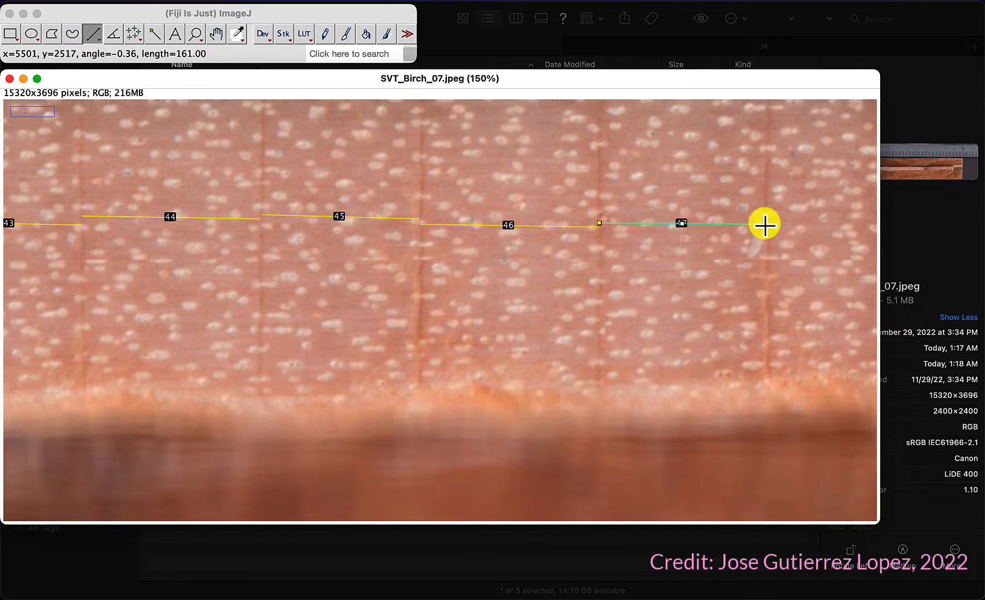
Step: Pan further toward the bark and add seven more ring-width lines to the ROI Manager
{"action": "left_click", "coordinate": [216, 35]}
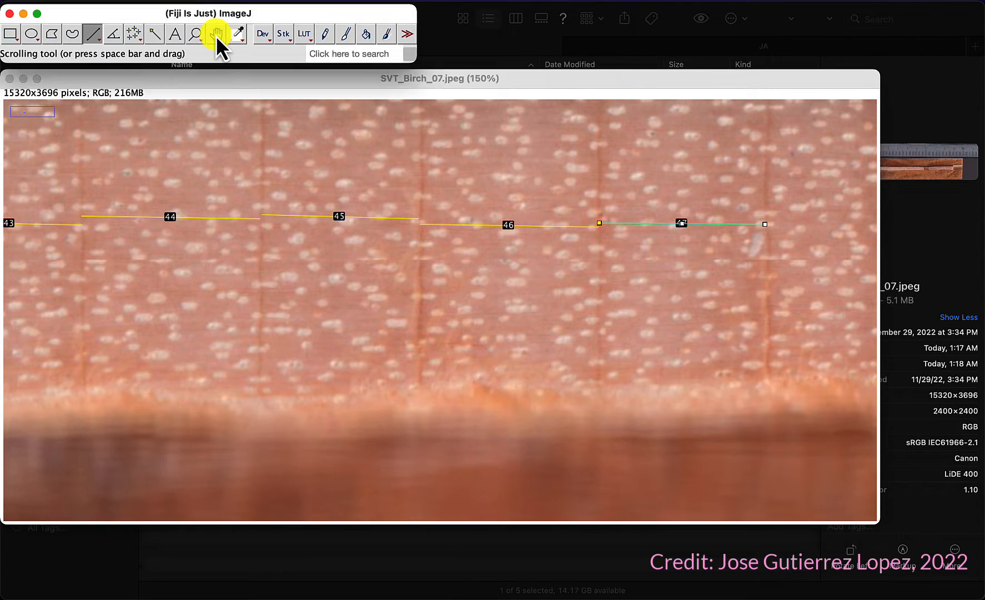
{"action": "left_click", "coordinate": [216, 36]}
{"action": "left_click_drag", "start_coordinate": [651, 281], "coordinate": [81, 255]}
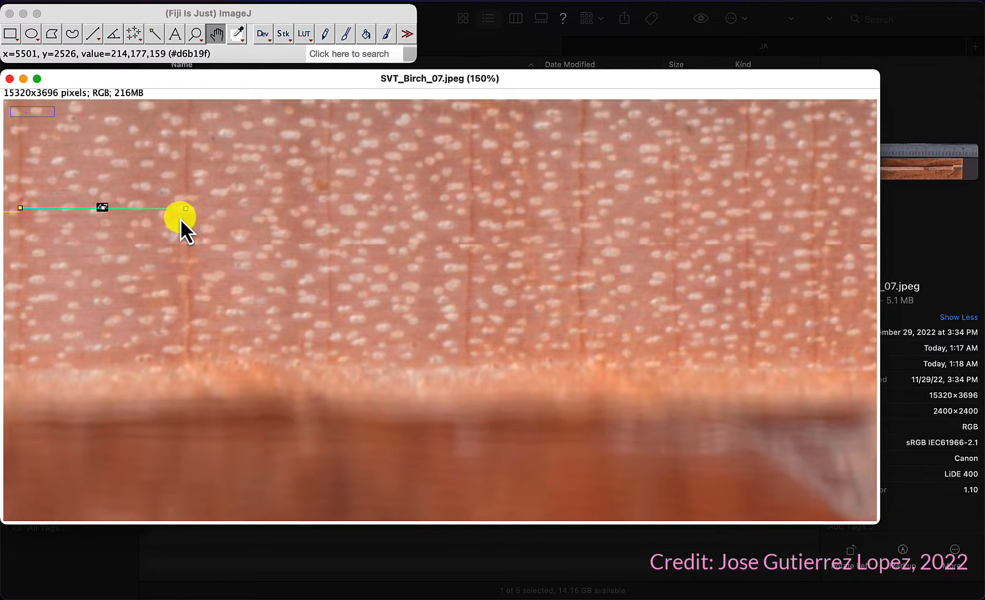
{"action": "left_click_drag", "start_coordinate": [180, 219], "coordinate": [127, 216]}
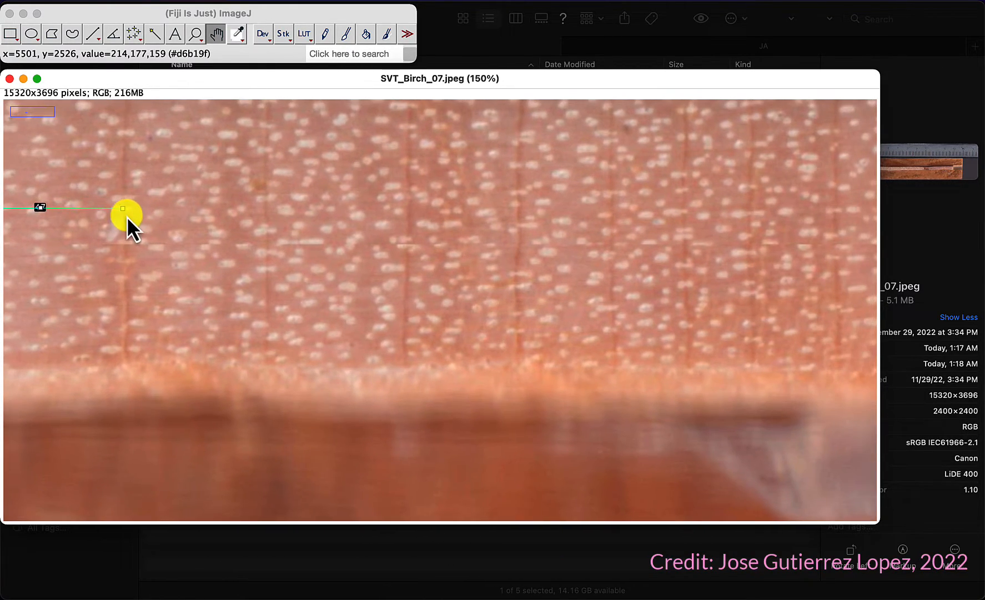
{"action": "left_click", "coordinate": [92, 32]}
{"action": "left_click_drag", "start_coordinate": [122, 219], "coordinate": [832, 203]}
{"action": "key", "text": "m"}
{"action": "key", "text": "m"}
{"action": "key", "text": "m"}
{"action": "key", "text": "m"}
{"action": "key", "text": "m"}
{"action": "key", "text": "m"}
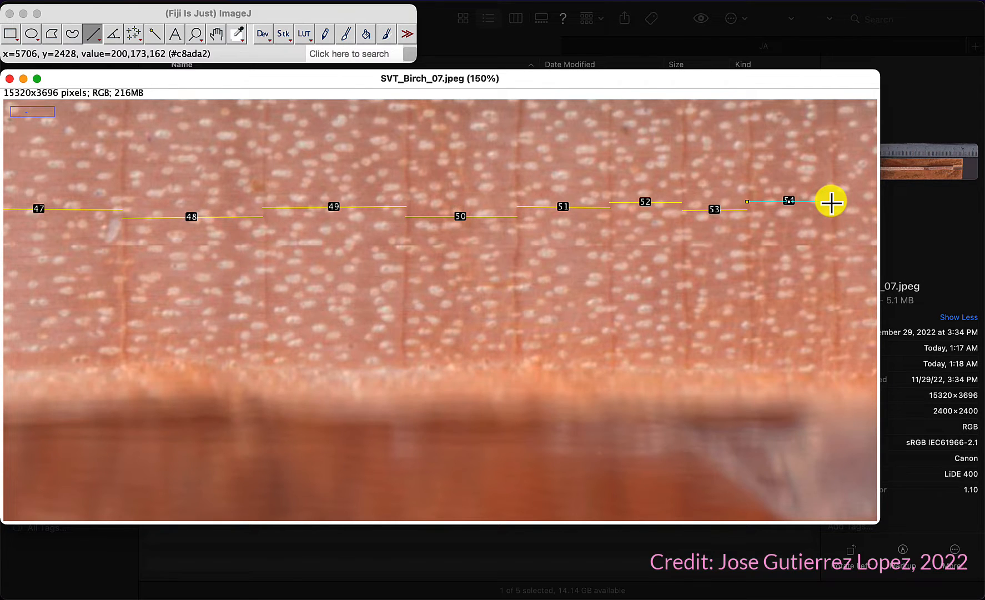
Step: Pan along the core and add five more ring-width lines to the ROI Manager
{"action": "left_click", "coordinate": [215, 34]}
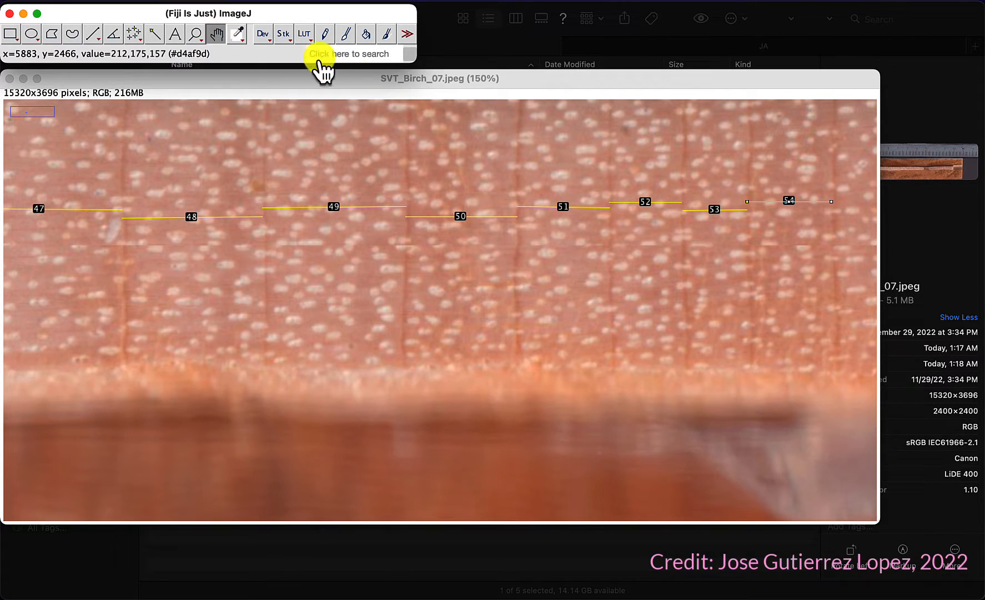
{"action": "left_click_drag", "start_coordinate": [666, 176], "coordinate": [30, 187]}
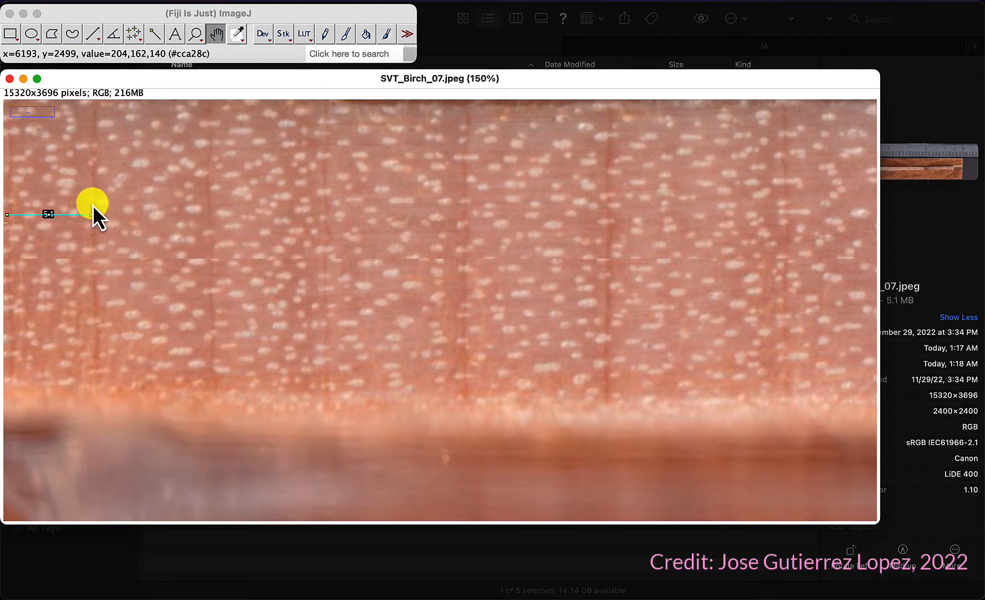
{"action": "mouse_move", "coordinate": [92, 205]}
{"action": "left_mouse_down"}
{"action": "mouse_move", "coordinate": [165, 201]}
{"action": "mouse_move", "coordinate": [107, 215]}
{"action": "left_mouse_up"}
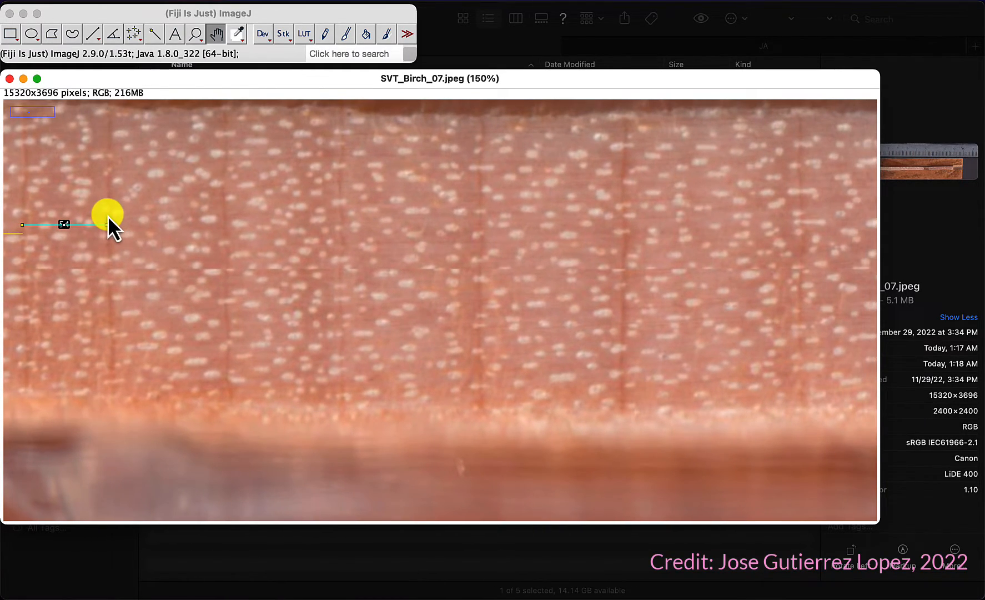
{"action": "left_click", "coordinate": [92, 34]}
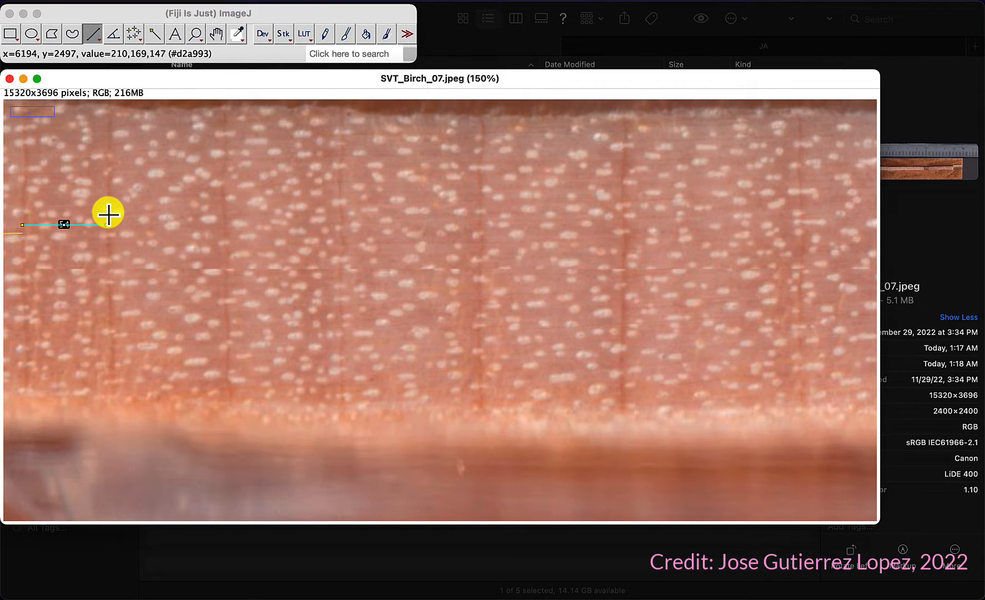
{"action": "mouse_move", "coordinate": [108, 213]}
{"action": "left_mouse_down"}
{"action": "mouse_move", "coordinate": [341, 223]}
{"action": "mouse_move", "coordinate": [801, 200]}
{"action": "left_mouse_up"}
{"action": "key", "text": "t"}
{"action": "key", "text": "t"}
{"action": "key", "text": "t"}
{"action": "key", "text": "t"}
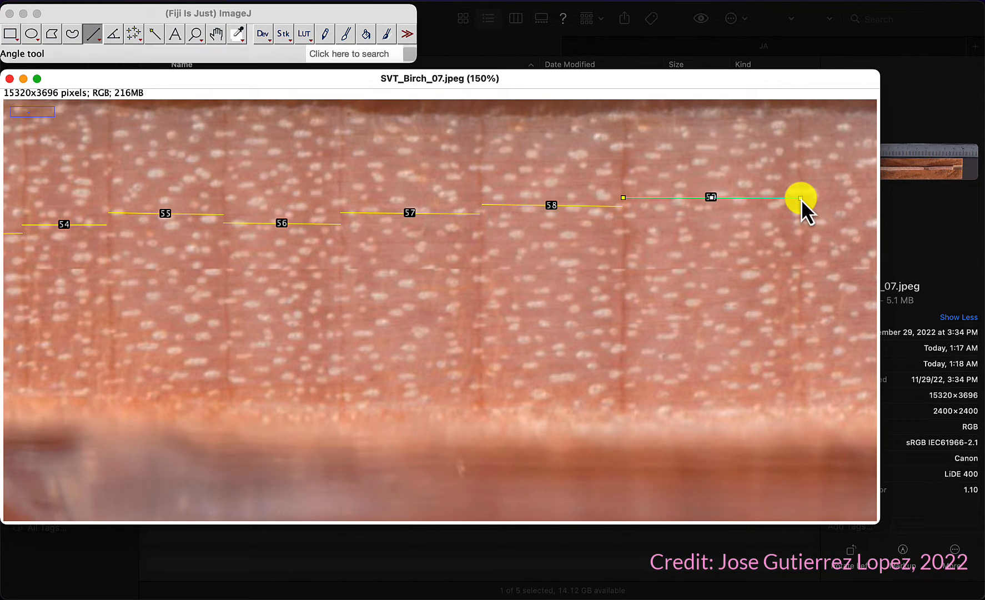
Step: Pan further along the core and add eight more ring-width lines to the ROI Manager
{"action": "left_click", "coordinate": [221, 36]}
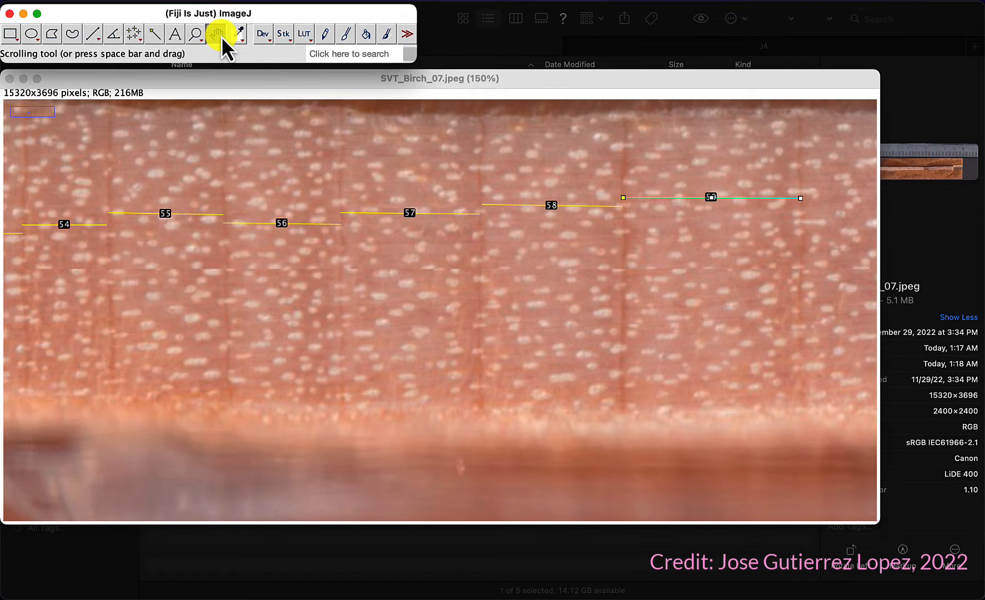
{"action": "left_click_drag", "start_coordinate": [713, 178], "coordinate": [80, 200]}
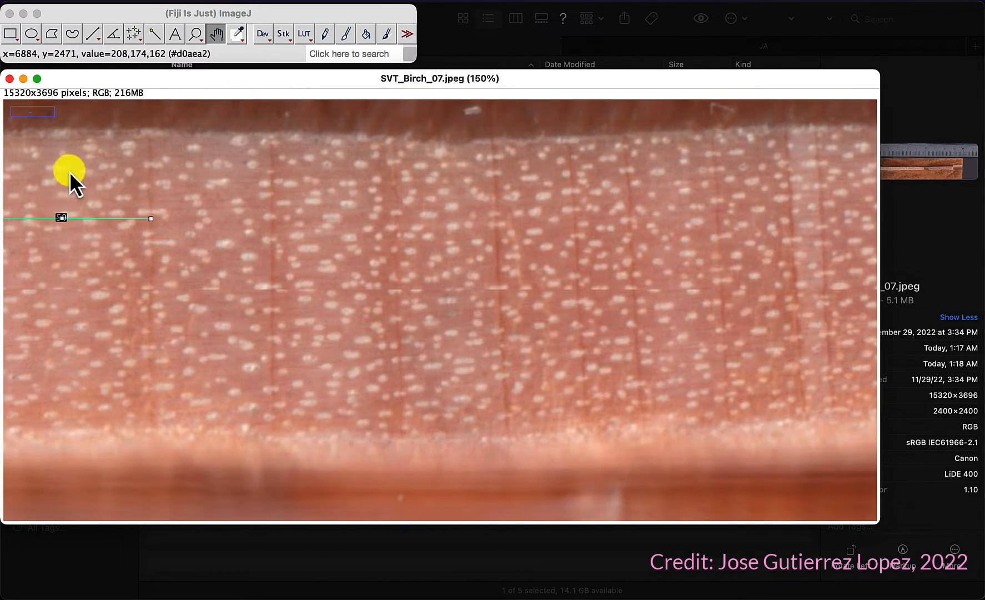
{"action": "left_click", "coordinate": [94, 34]}
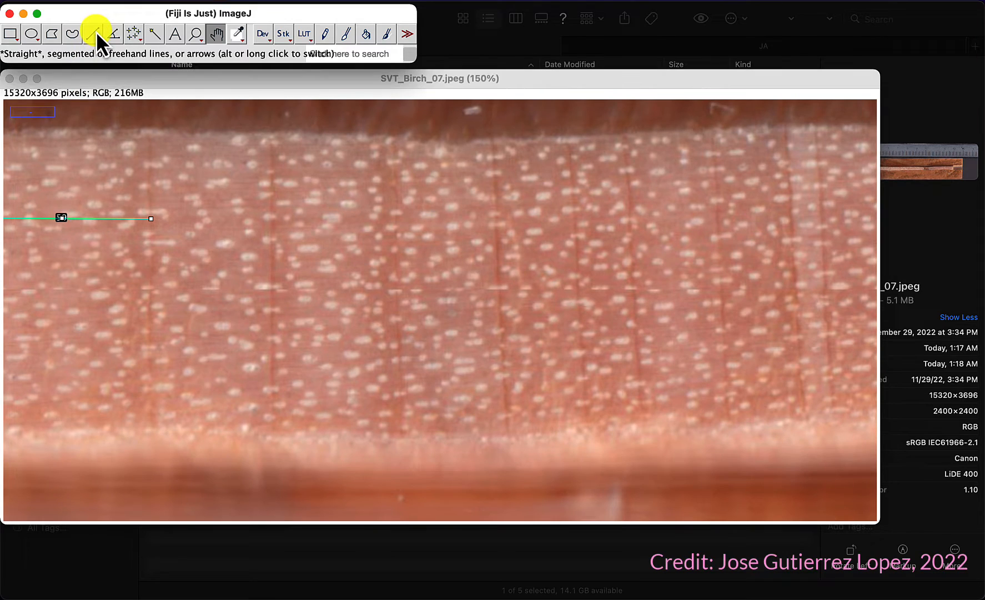
{"action": "right_click", "coordinate": [150, 229]}
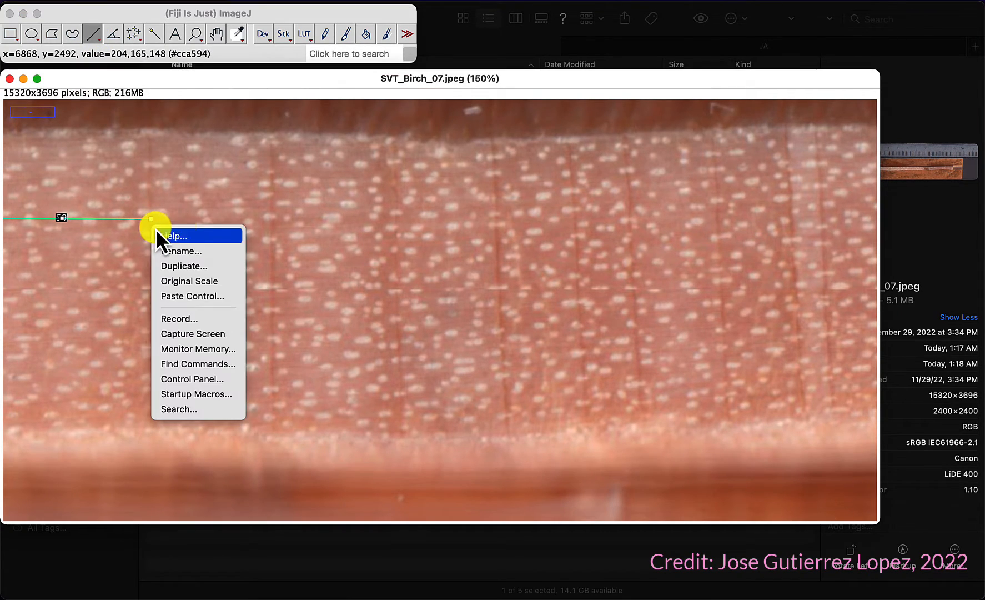
{"action": "left_click", "coordinate": [242, 230]}
{"action": "left_click", "coordinate": [364, 137]}
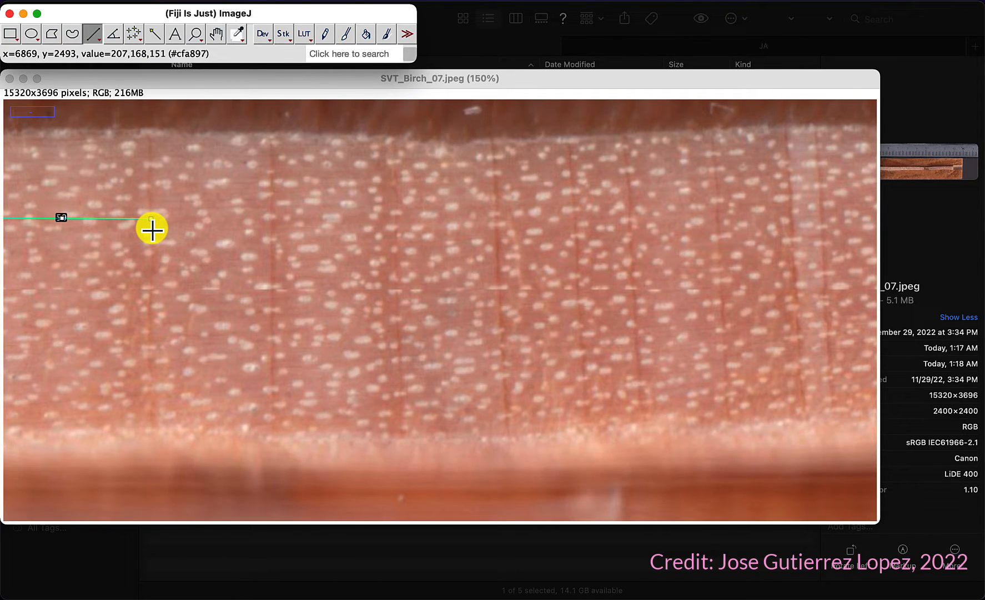
{"action": "left_click_drag", "start_coordinate": [151, 228], "coordinate": [272, 228]}
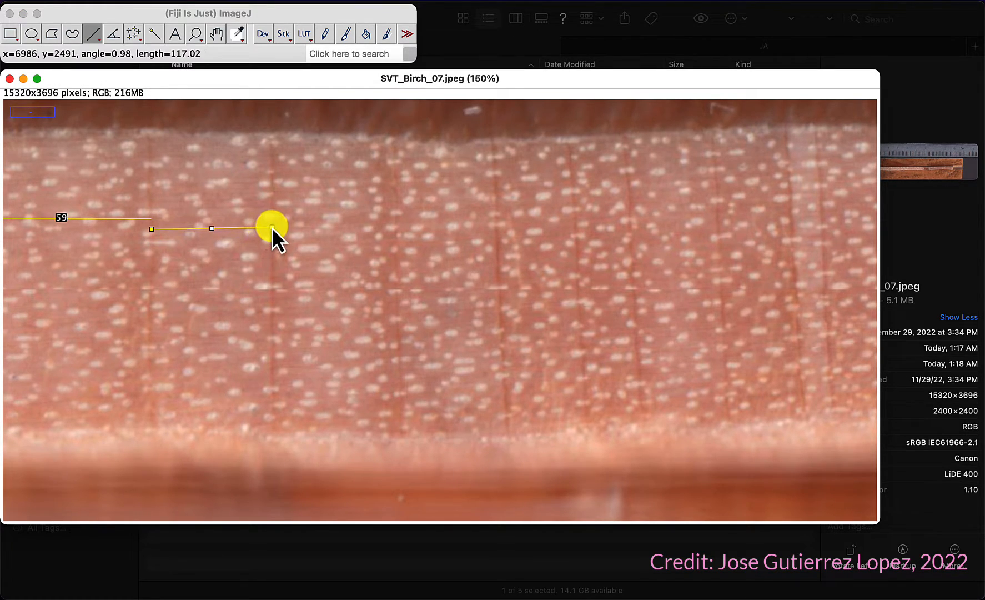
{"action": "key", "text": "t"}
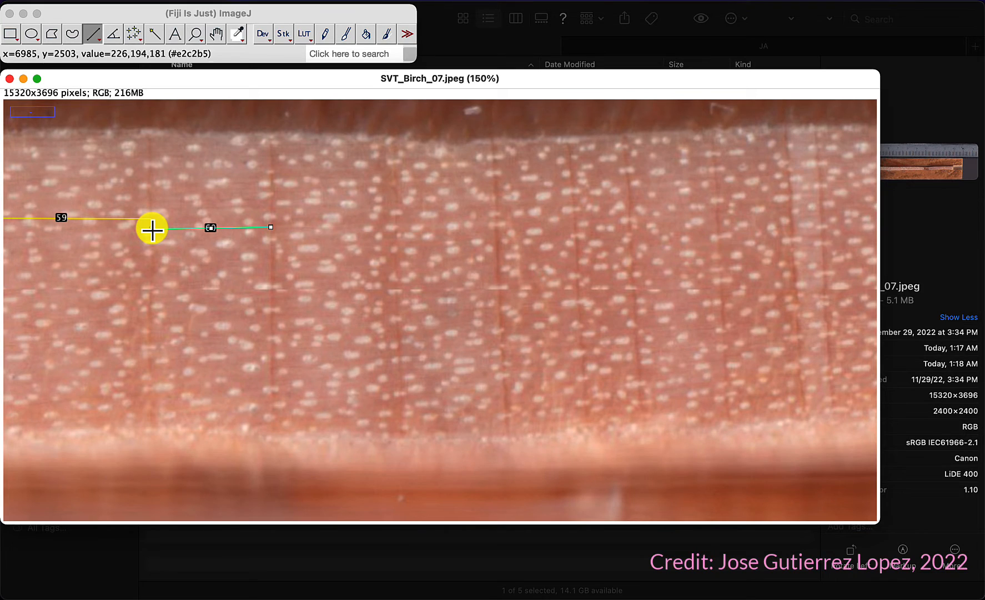
{"action": "mouse_move", "coordinate": [270, 239]}
{"action": "left_mouse_down"}
{"action": "mouse_move", "coordinate": [496, 228]}
{"action": "mouse_move", "coordinate": [497, 237]}
{"action": "mouse_move", "coordinate": [577, 233]}
{"action": "mouse_move", "coordinate": [597, 248]}
{"action": "mouse_move", "coordinate": [717, 229]}
{"action": "mouse_move", "coordinate": [824, 260]}
{"action": "left_mouse_up"}
{"action": "left_click", "coordinate": [800, 296]}
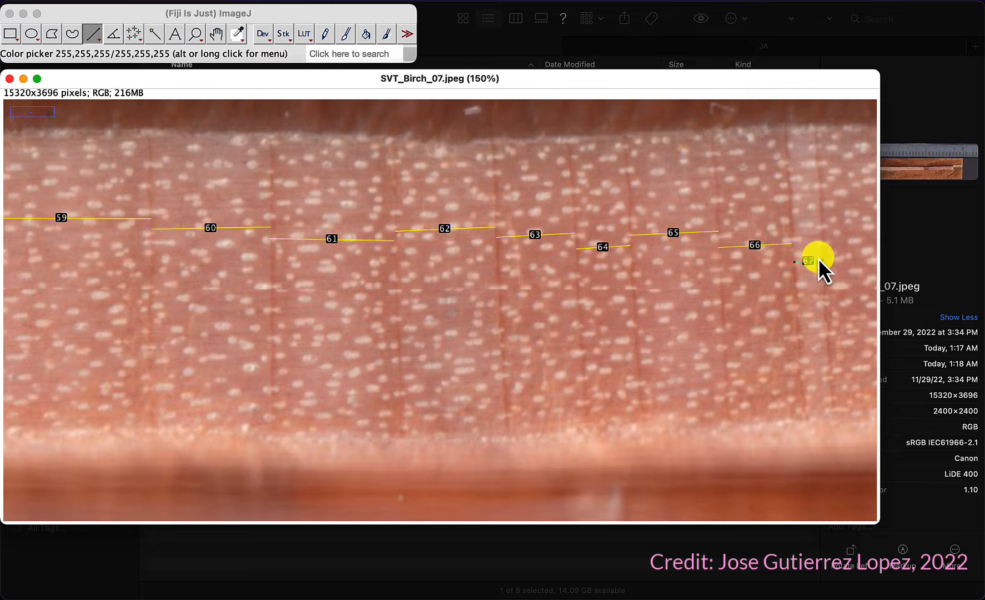
Step: Pan onward and draw, add and measure four more ring-width lines across the next rings
{"action": "left_click", "coordinate": [215, 35]}
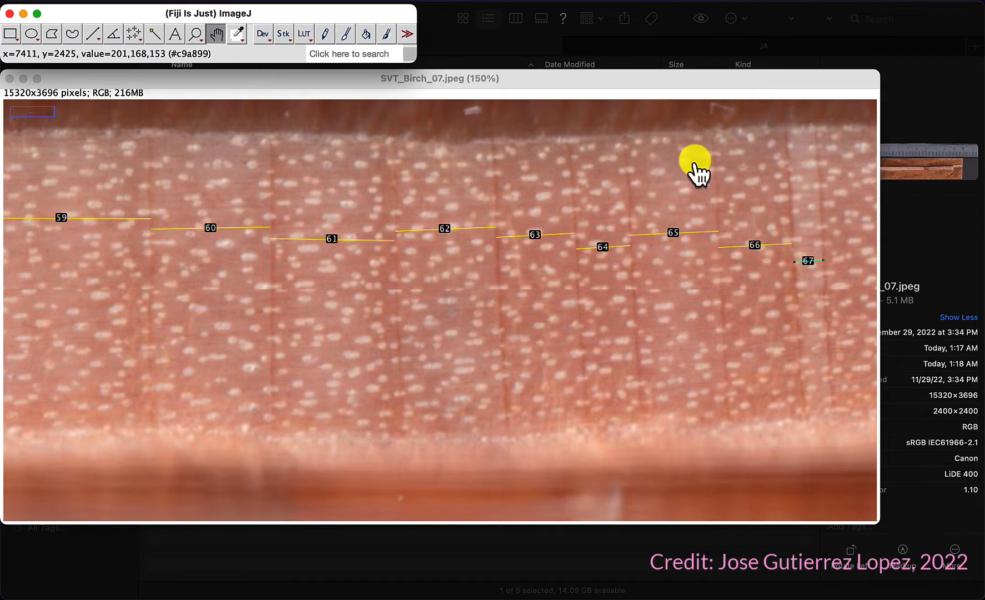
{"action": "left_click_drag", "start_coordinate": [676, 176], "coordinate": [20, 188]}
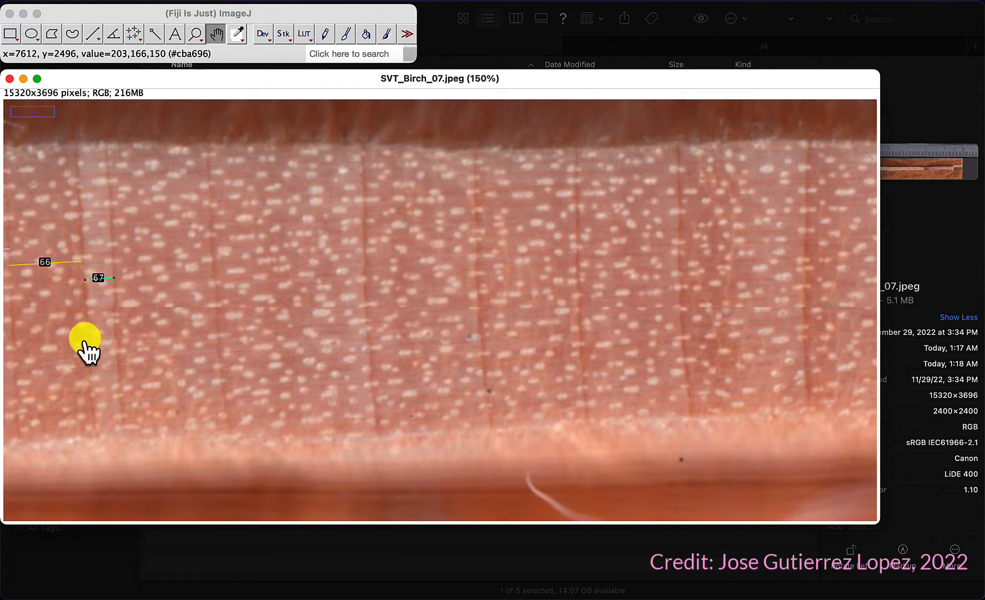
{"action": "left_click_drag", "start_coordinate": [97, 373], "coordinate": [499, 344]}
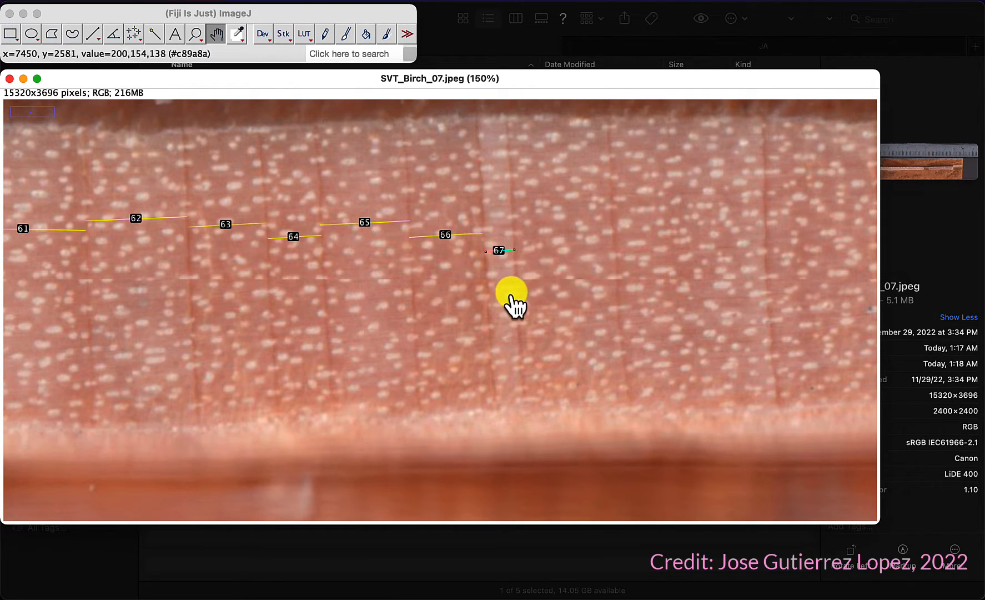
{"action": "left_click_drag", "start_coordinate": [488, 310], "coordinate": [326, 319]}
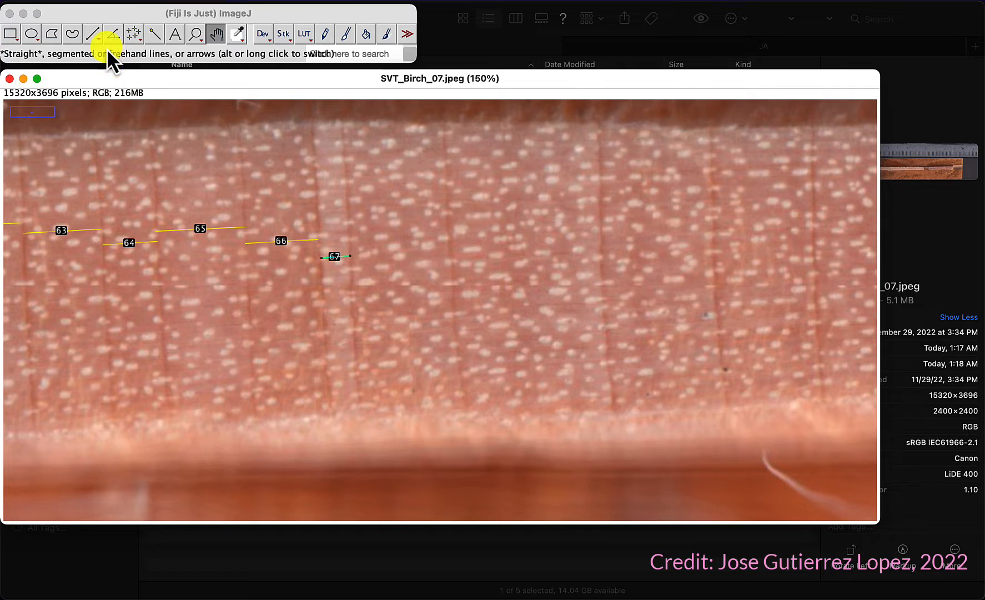
{"action": "left_click", "coordinate": [93, 33]}
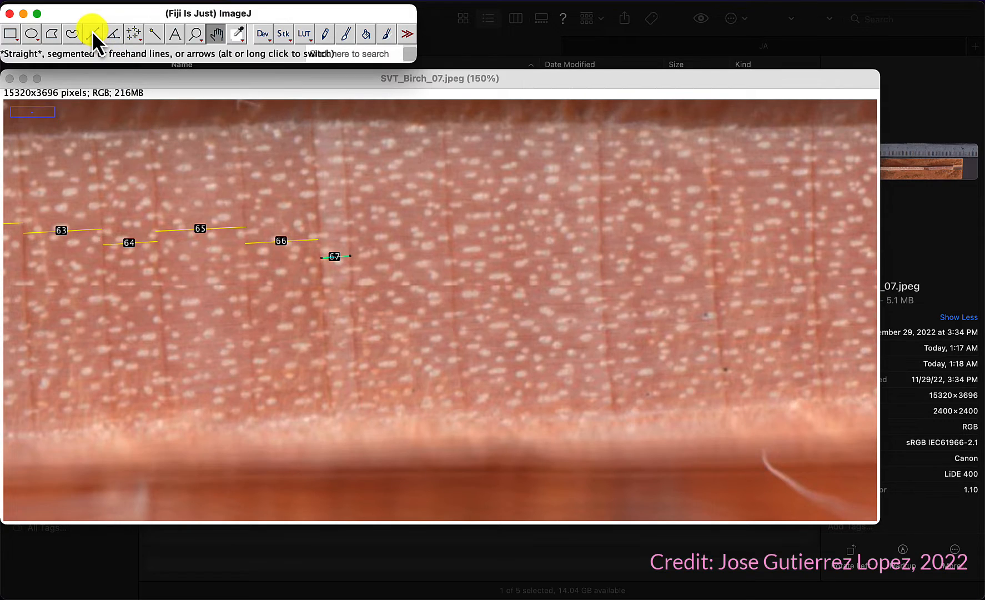
{"action": "left_click", "coordinate": [352, 264]}
{"action": "left_click_drag", "start_coordinate": [352, 264], "coordinate": [452, 259]}
{"action": "key", "text": "m"}
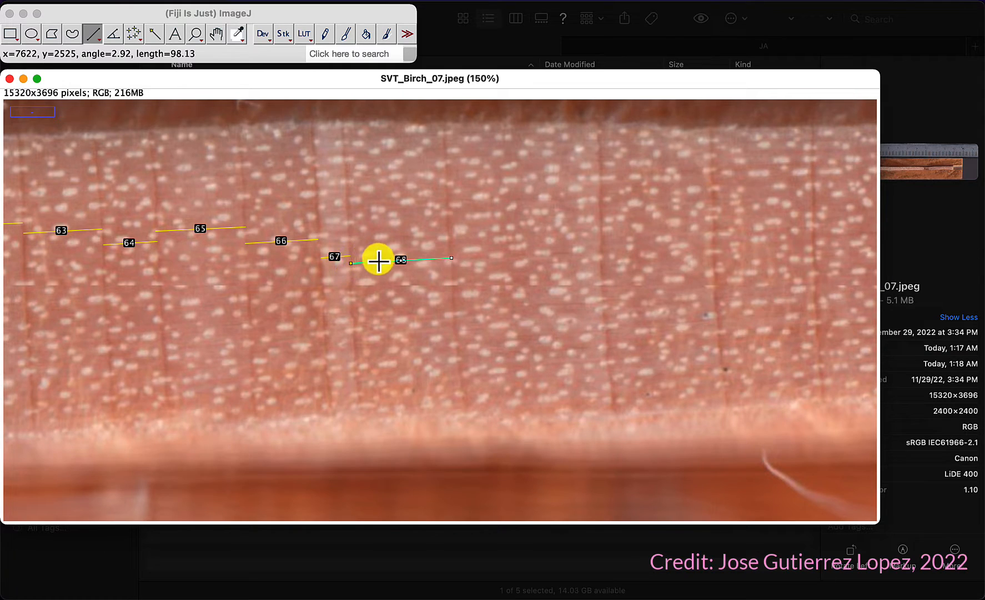
{"action": "left_click_drag", "start_coordinate": [451, 252], "coordinate": [812, 239]}
{"action": "key", "text": "m"}
{"action": "left_click", "coordinate": [601, 256]}
{"action": "key", "text": "m"}
{"action": "key", "text": "m"}
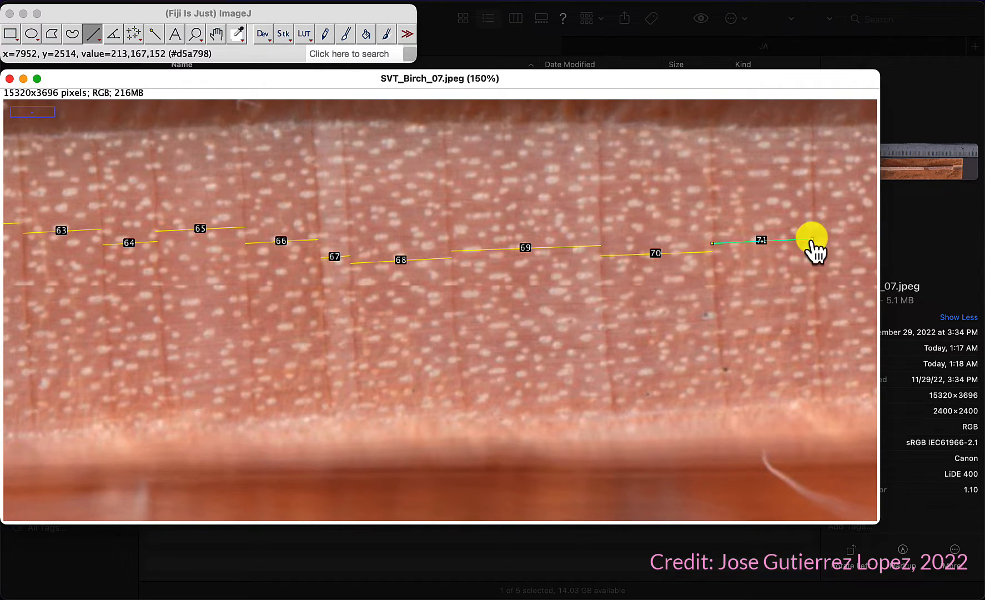
Step: Pan along the core and add four more ring-width lines to the ROI Manager with measurements
{"action": "left_click", "coordinate": [217, 33]}
{"action": "left_click_drag", "start_coordinate": [761, 219], "coordinate": [61, 227]}
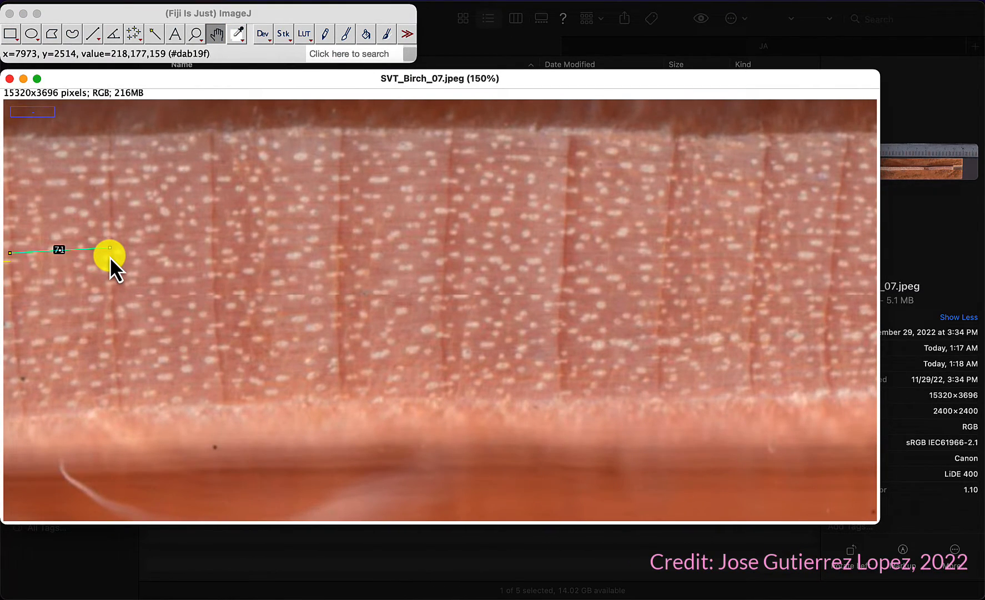
{"action": "mouse_move", "coordinate": [110, 257]}
{"action": "left_mouse_down"}
{"action": "mouse_move", "coordinate": [181, 257]}
{"action": "mouse_move", "coordinate": [96, 259]}
{"action": "left_mouse_up"}
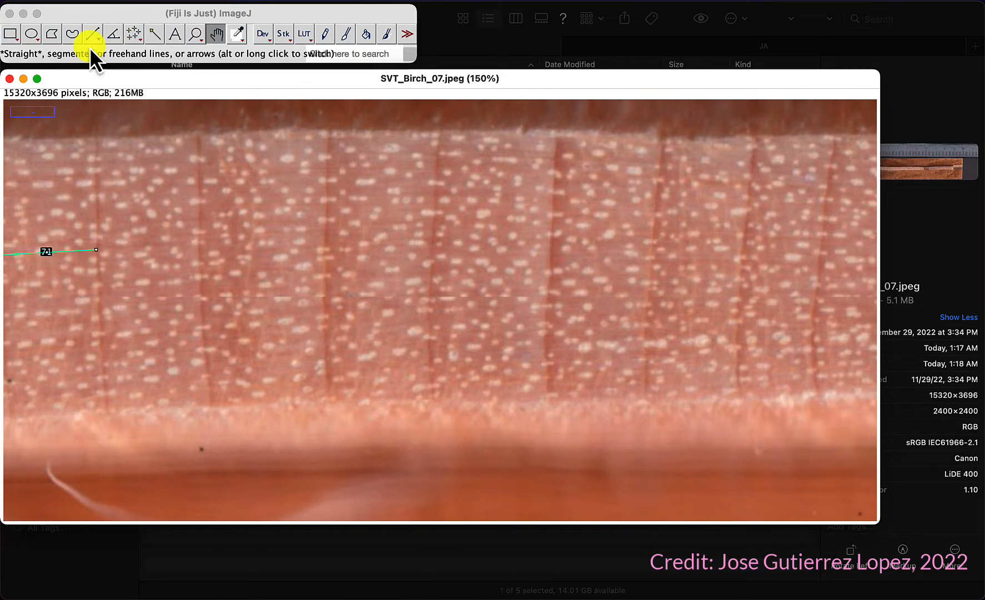
{"action": "left_click", "coordinate": [90, 33]}
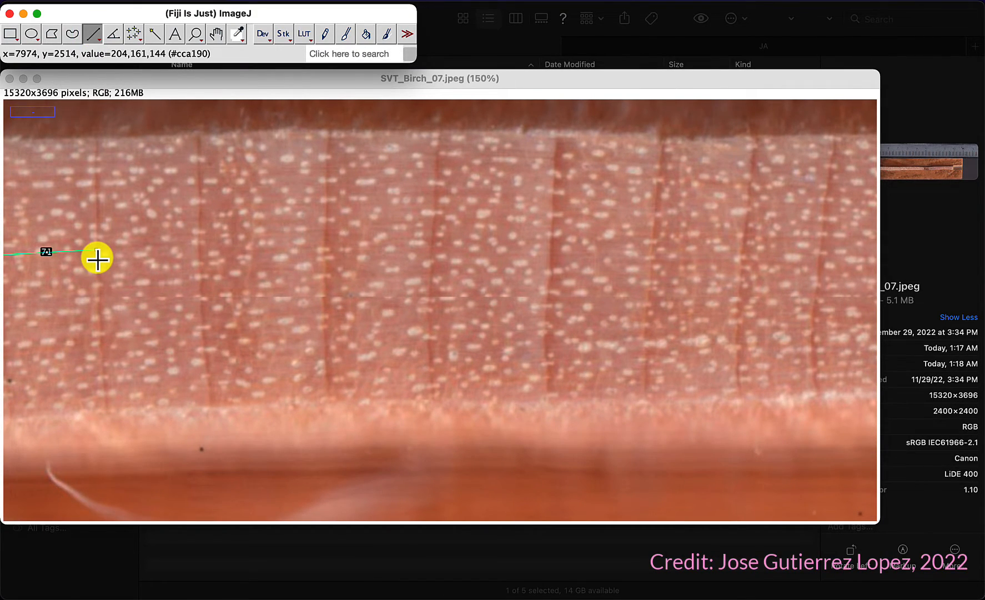
{"action": "mouse_move", "coordinate": [97, 259]}
{"action": "left_mouse_down"}
{"action": "mouse_move", "coordinate": [323, 257]}
{"action": "mouse_move", "coordinate": [325, 243]}
{"action": "mouse_move", "coordinate": [550, 236]}
{"action": "mouse_move", "coordinate": [555, 224]}
{"action": "mouse_move", "coordinate": [653, 229]}
{"action": "left_mouse_up"}
{"action": "key", "text": "m"}
{"action": "key", "text": "m"}
{"action": "key", "text": "m"}
{"action": "key", "text": "m"}
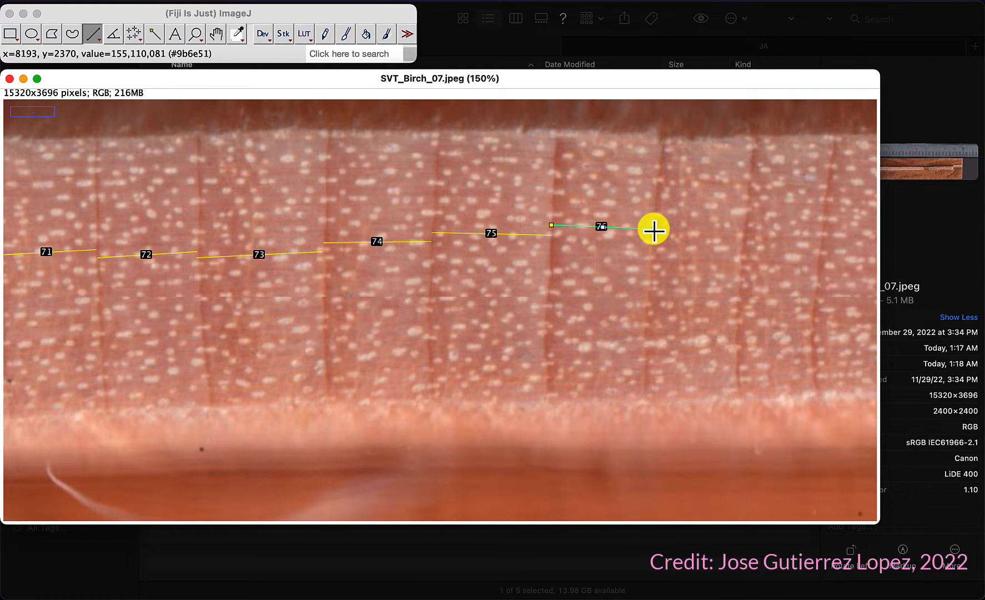
{"action": "left_click", "coordinate": [449, 138]}
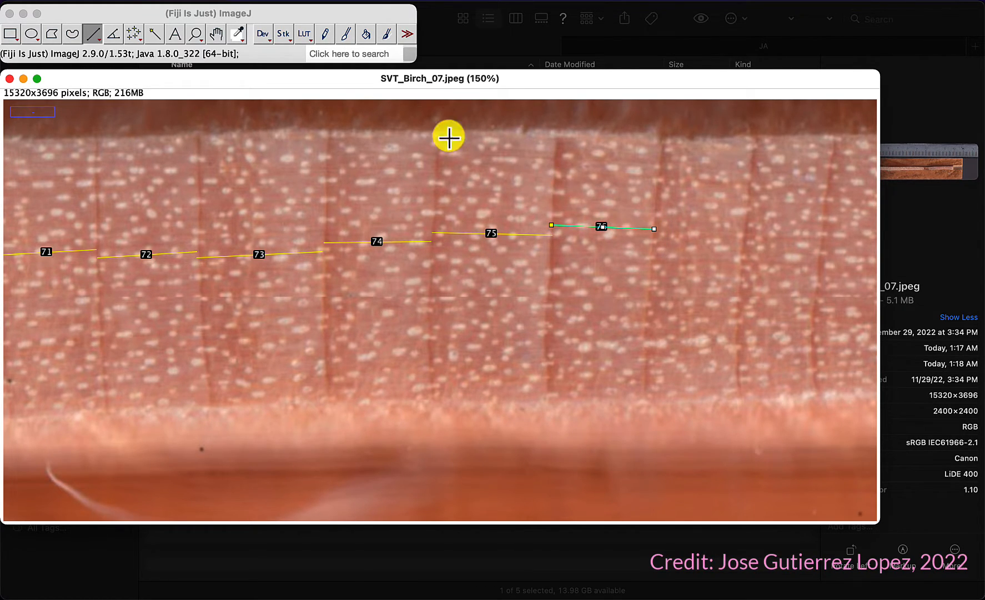
Step: Pan onward and add six more ring-width lines across the following rings to the ROI Manager
{"action": "left_click", "coordinate": [218, 33]}
{"action": "left_click_drag", "start_coordinate": [717, 286], "coordinate": [162, 277]}
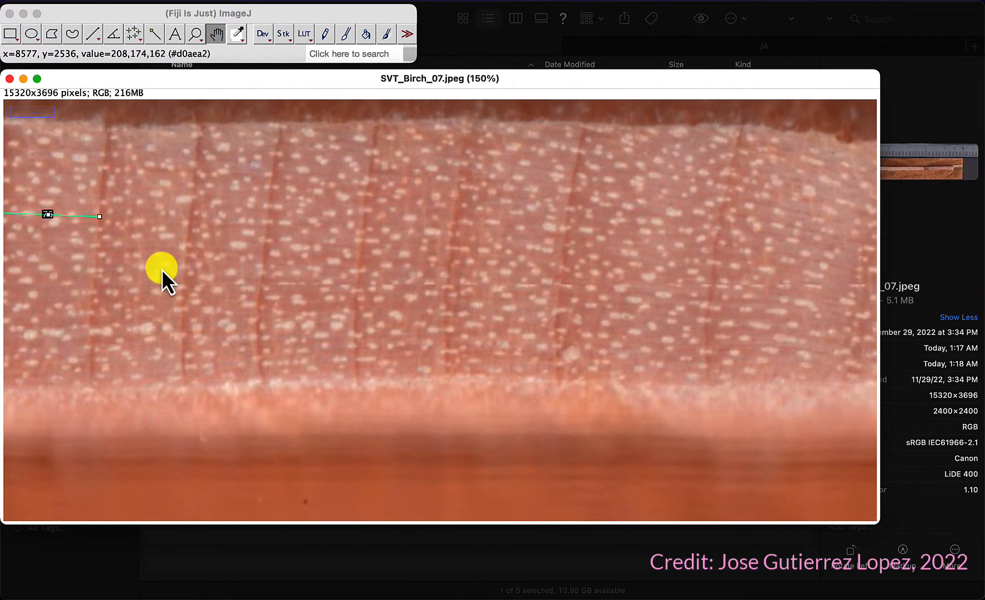
{"action": "left_click", "coordinate": [94, 33]}
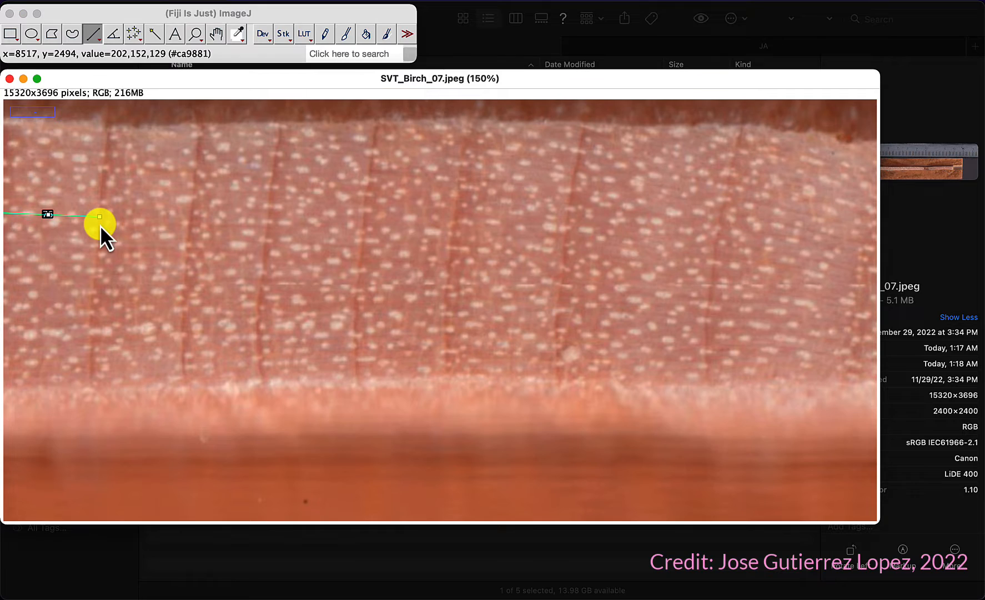
{"action": "mouse_move", "coordinate": [100, 225]}
{"action": "left_mouse_down"}
{"action": "mouse_move", "coordinate": [253, 225]}
{"action": "mouse_move", "coordinate": [268, 227]}
{"action": "mouse_move", "coordinate": [266, 236]}
{"action": "mouse_move", "coordinate": [362, 242]}
{"action": "mouse_move", "coordinate": [434, 232]}
{"action": "mouse_move", "coordinate": [451, 245]}
{"action": "left_mouse_up"}
{"action": "key", "text": "t"}
{"action": "key", "text": "t"}
{"action": "key", "text": "t"}
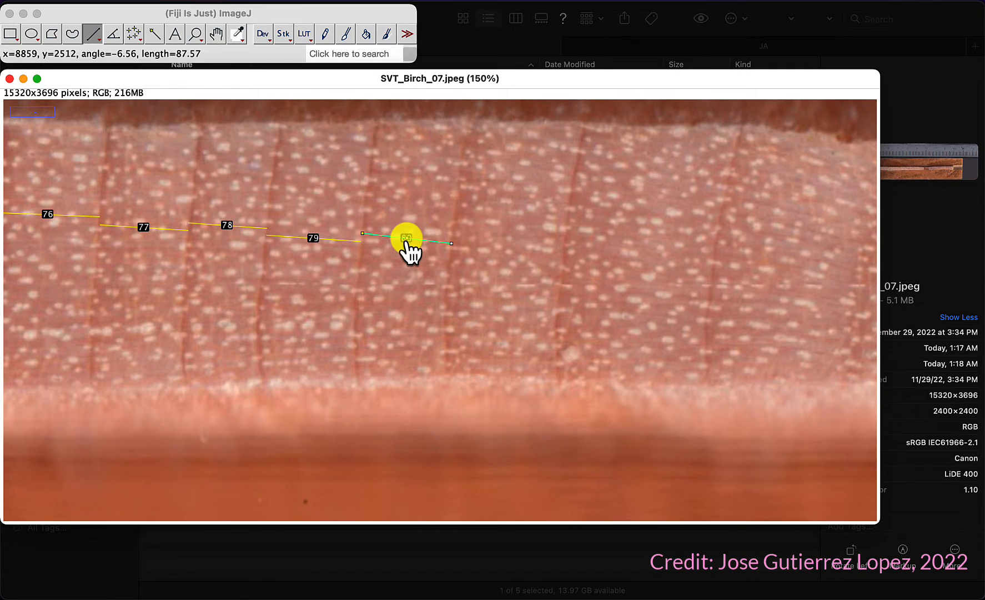
{"action": "left_click_drag", "start_coordinate": [452, 243], "coordinate": [712, 261]}
{"action": "key", "text": "t"}
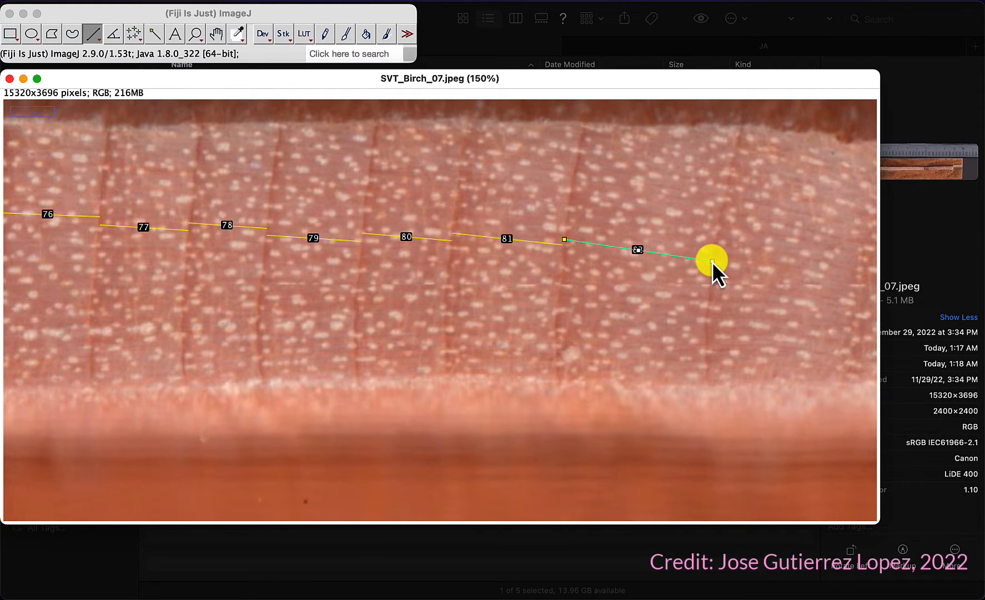
Step: Pan further toward the bark and add three more ring-width lines to the ROI Manager
{"action": "left_click", "coordinate": [216, 34]}
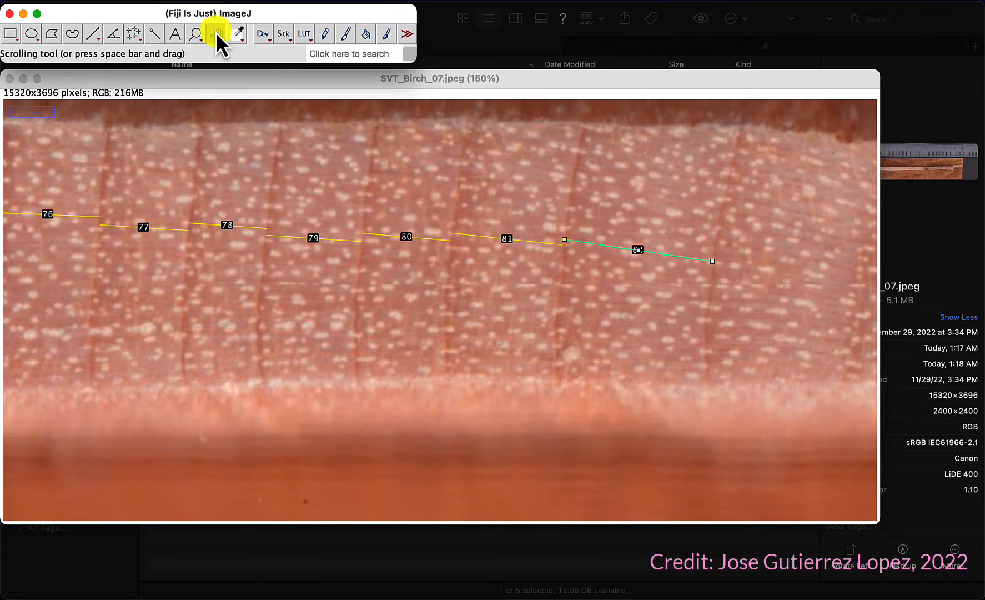
{"action": "mouse_move", "coordinate": [676, 193]}
{"action": "left_mouse_down"}
{"action": "mouse_move", "coordinate": [162, 186]}
{"action": "mouse_move", "coordinate": [204, 170]}
{"action": "left_mouse_up"}
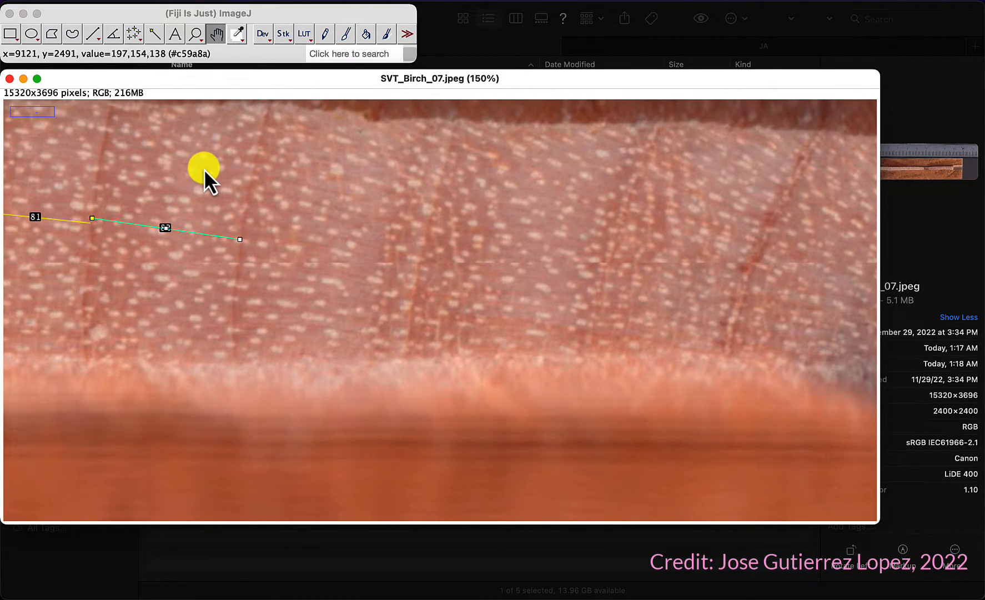
{"action": "left_click", "coordinate": [96, 29]}
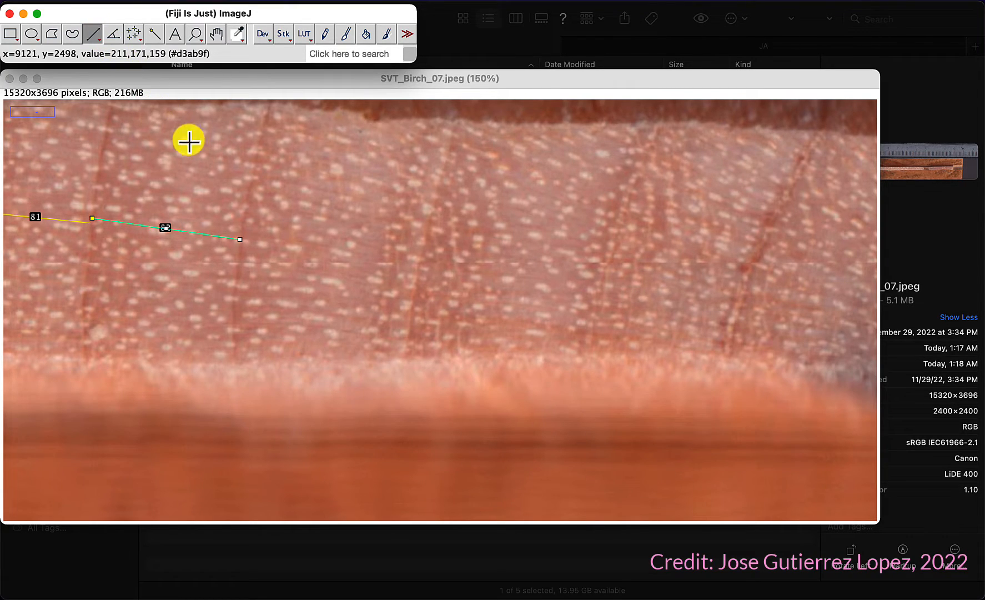
{"action": "mouse_move", "coordinate": [244, 207]}
{"action": "left_mouse_down"}
{"action": "mouse_move", "coordinate": [399, 221]}
{"action": "mouse_move", "coordinate": [423, 240]}
{"action": "mouse_move", "coordinate": [429, 220]}
{"action": "mouse_move", "coordinate": [587, 234]}
{"action": "mouse_move", "coordinate": [594, 266]}
{"action": "mouse_move", "coordinate": [748, 257]}
{"action": "mouse_move", "coordinate": [743, 277]}
{"action": "left_mouse_up"}
{"action": "key", "text": "t"}
{"action": "key", "text": "t"}
{"action": "key", "text": "t"}
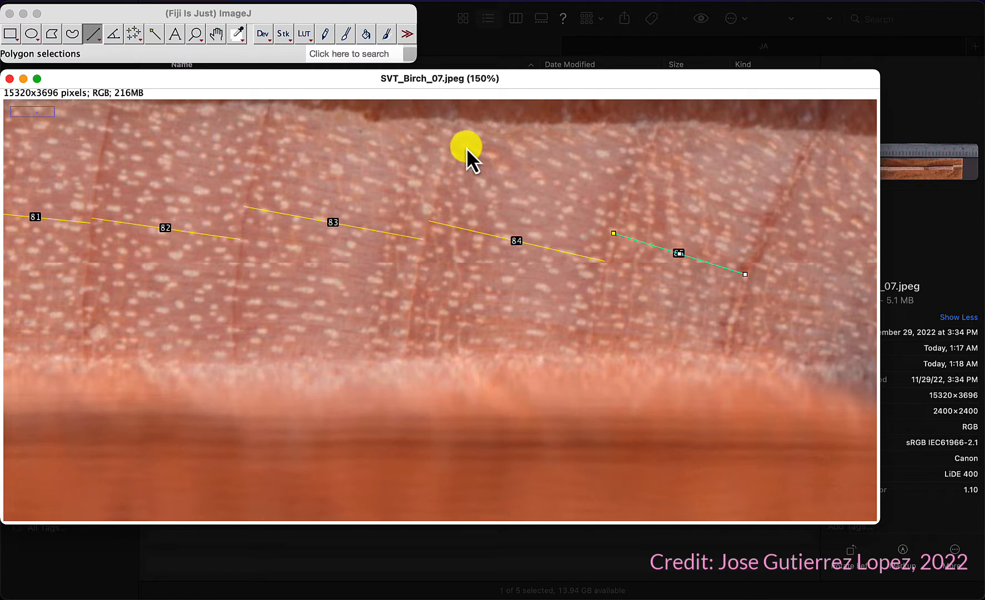
Step: Pan to the core's end and add two more ring-width lines, the last one angled across the outermost ring
{"action": "left_click", "coordinate": [219, 34]}
{"action": "left_click", "coordinate": [765, 220]}
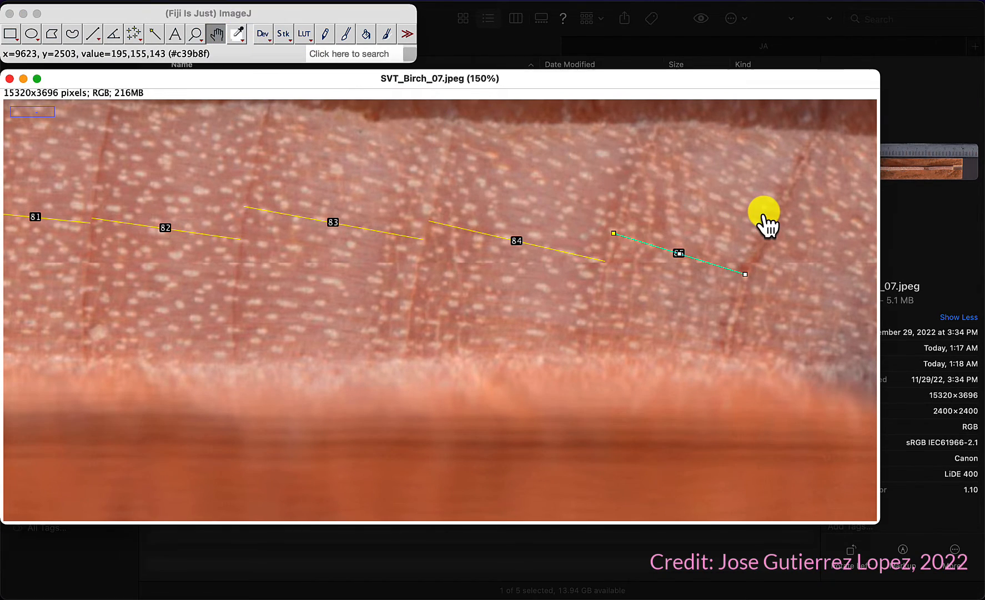
{"action": "left_click_drag", "start_coordinate": [766, 220], "coordinate": [219, 203]}
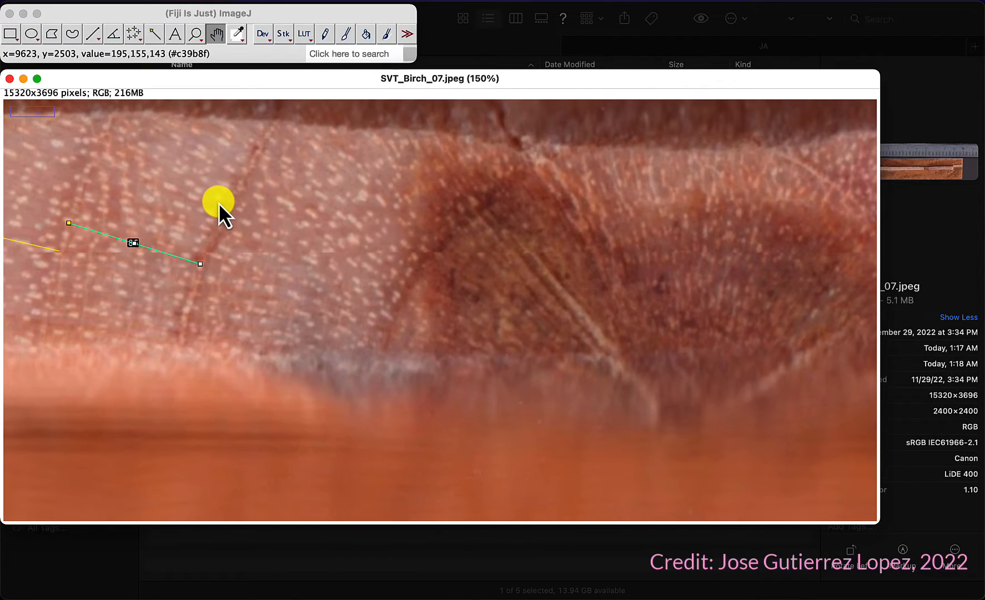
{"action": "left_click", "coordinate": [96, 34]}
{"action": "mouse_move", "coordinate": [261, 141]}
{"action": "left_mouse_down"}
{"action": "mouse_move", "coordinate": [388, 208]}
{"action": "mouse_move", "coordinate": [421, 257]}
{"action": "mouse_move", "coordinate": [429, 253]}
{"action": "left_mouse_up"}
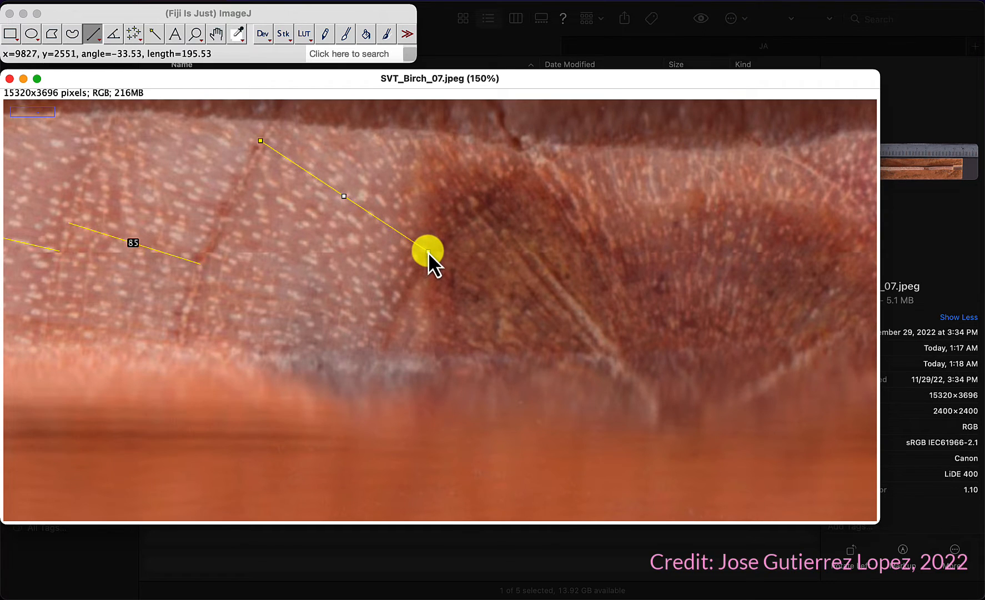
{"action": "key", "text": "t"}
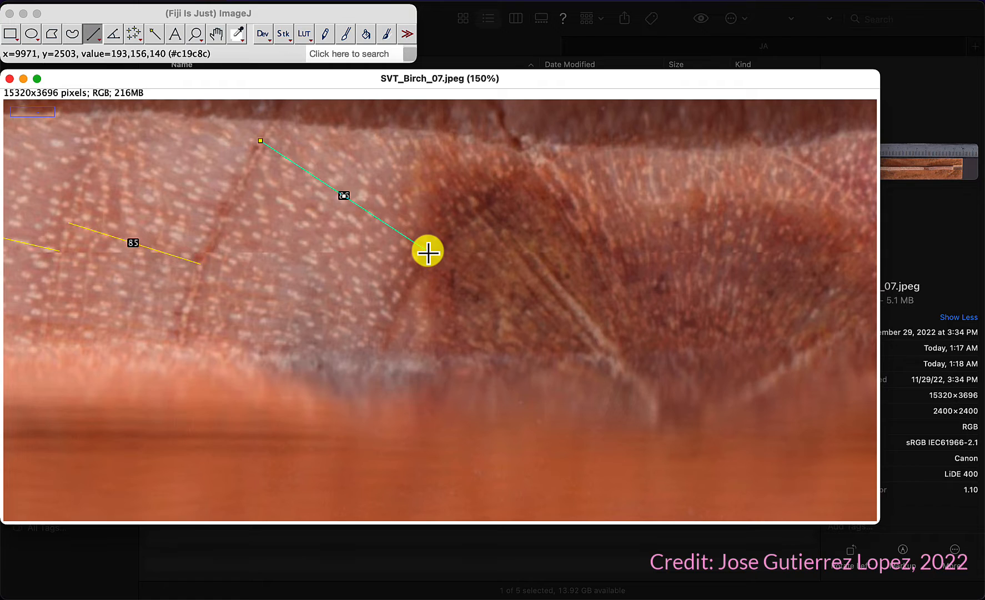
Step: Pan and zoom out to 75% to inspect the outer end of the core
{"action": "left_click", "coordinate": [216, 35]}
{"action": "left_click_drag", "start_coordinate": [670, 210], "coordinate": [392, 272]}
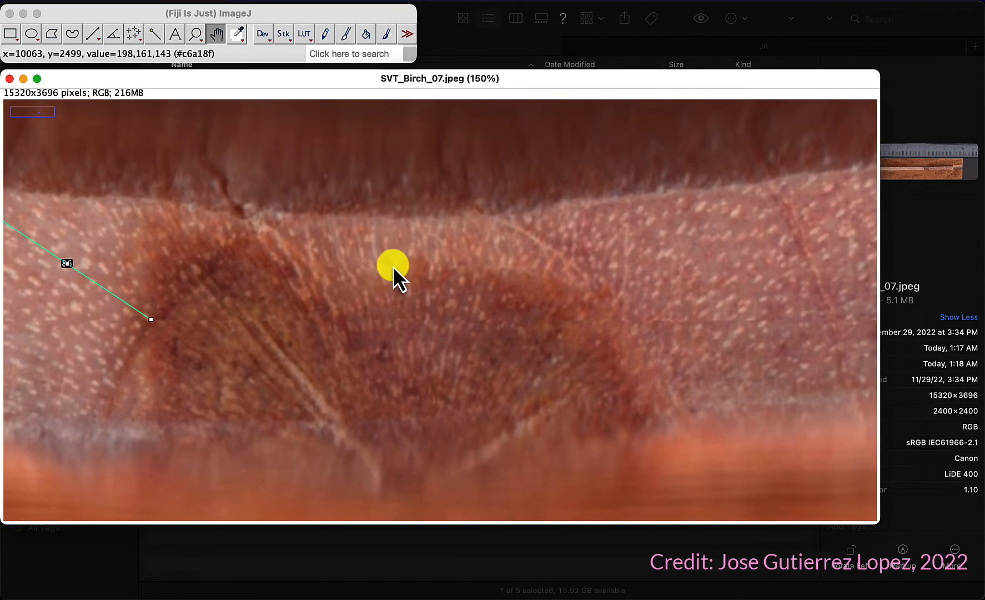
{"action": "scroll", "coordinate": [392, 267], "scroll_direction": "down", "scroll_amount": 5}
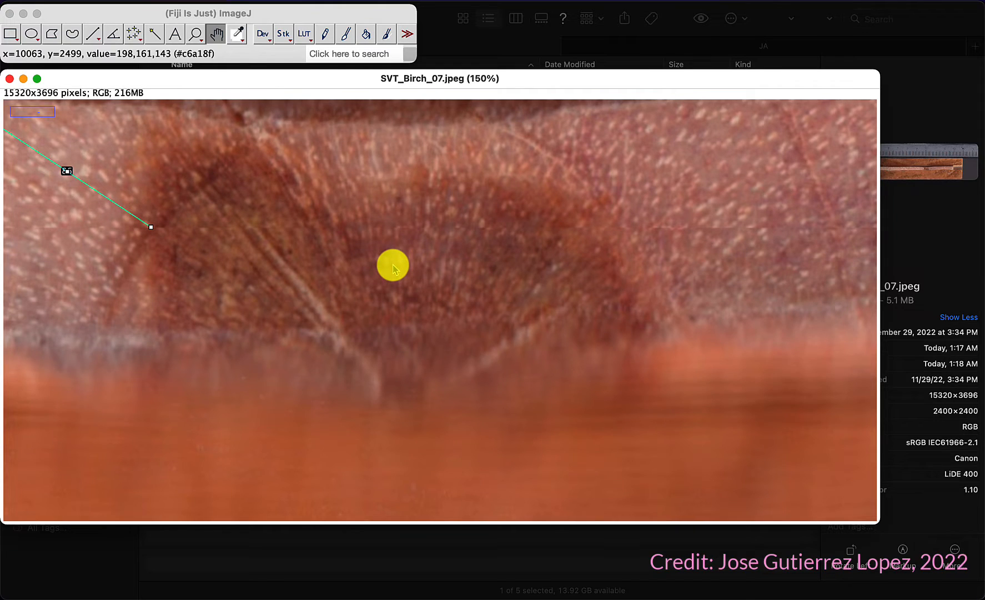
{"action": "key", "text": "minus"}
{"action": "key", "text": "minus"}
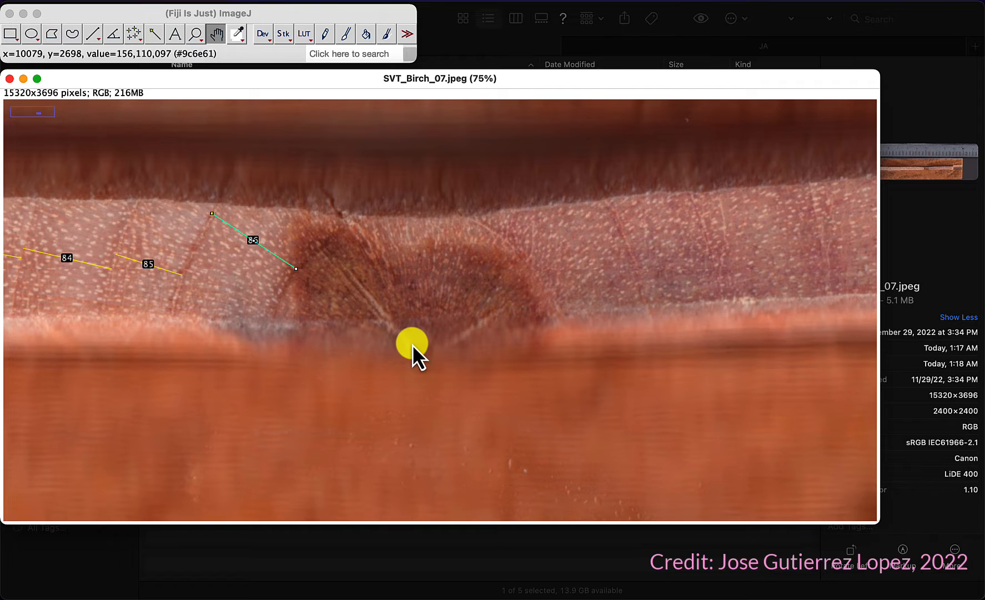
Step: Draw a final ring-width line across the outermost ring near the bark and add it to the ROI Manager
{"action": "left_click", "coordinate": [92, 34]}
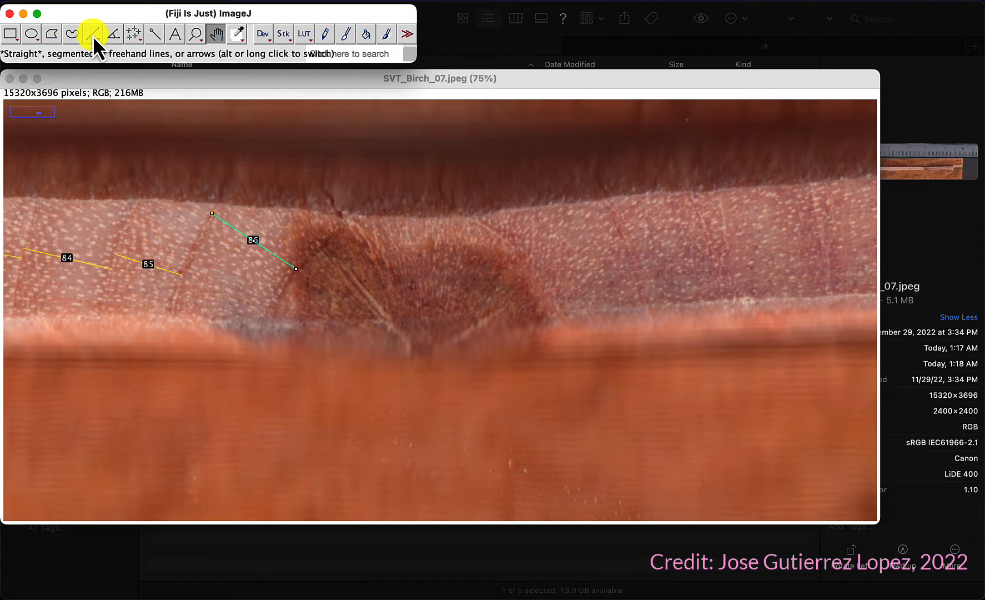
{"action": "left_click", "coordinate": [313, 255]}
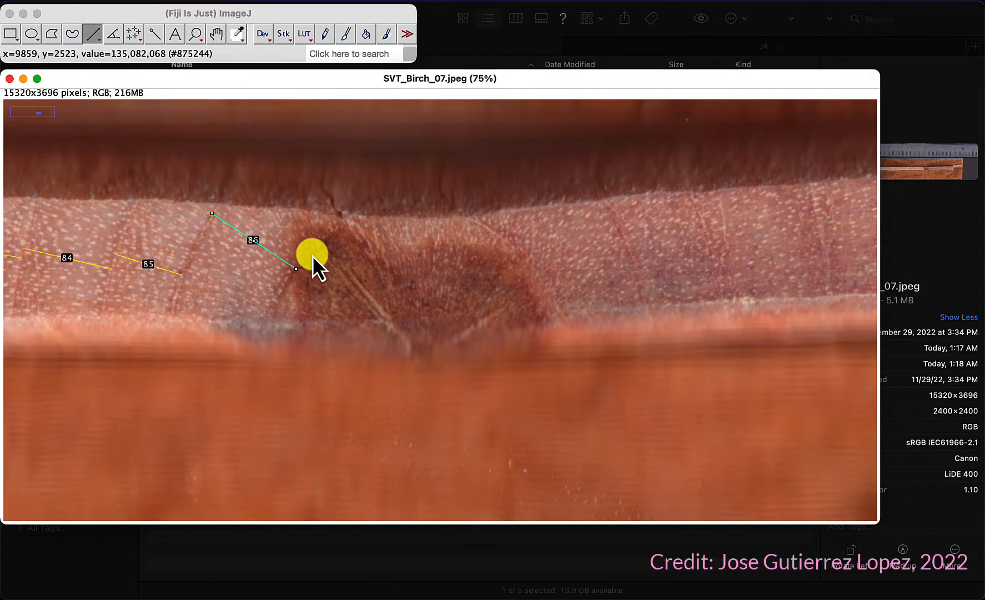
{"action": "left_click_drag", "start_coordinate": [312, 255], "coordinate": [408, 342]}
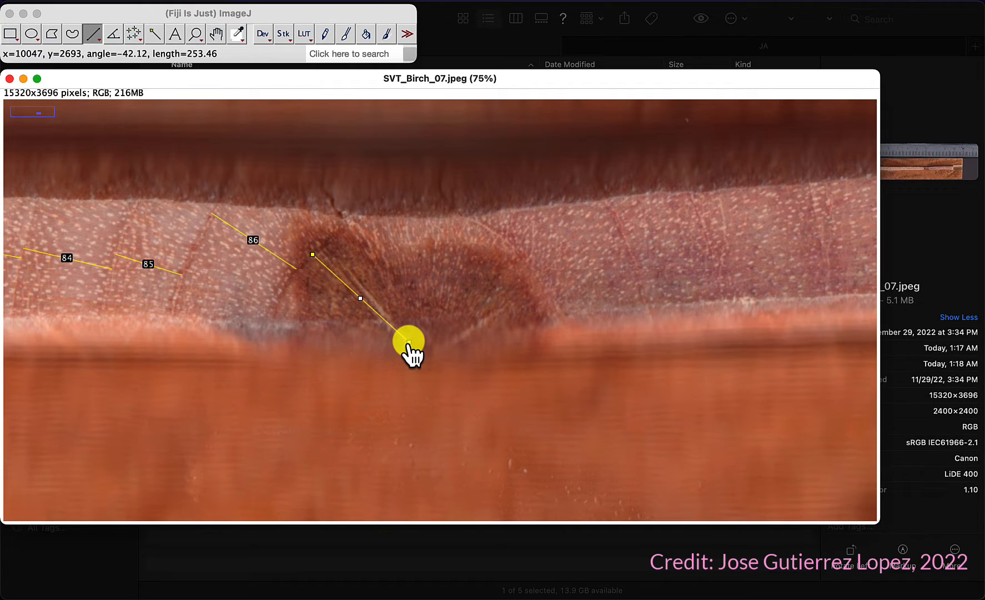
{"action": "left_click_drag", "start_coordinate": [408, 341], "coordinate": [407, 341]}
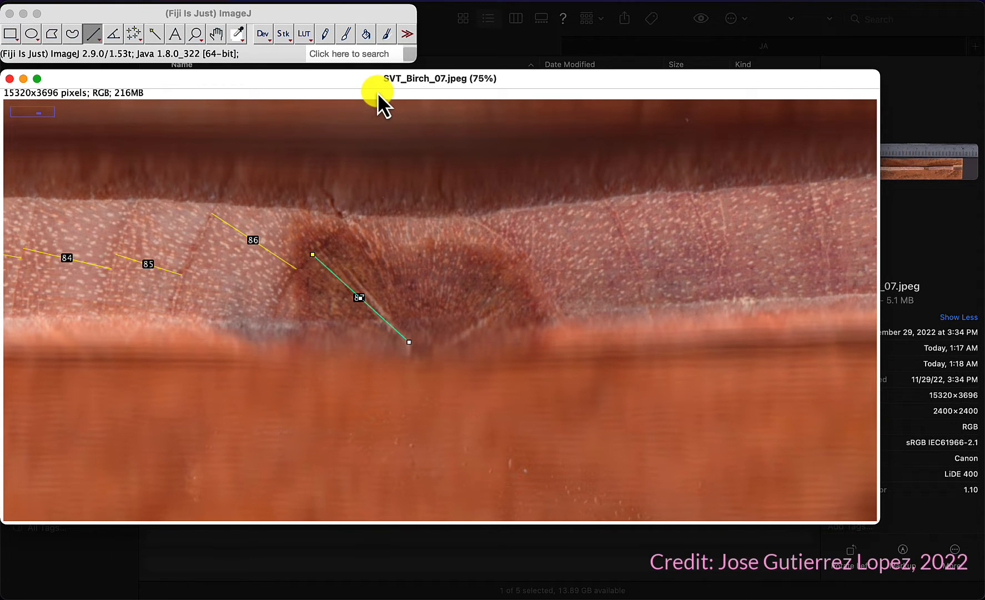
{"action": "key", "text": "ctrl+Down"}
{"action": "key", "text": "Down"}
{"action": "key", "text": "Return"}
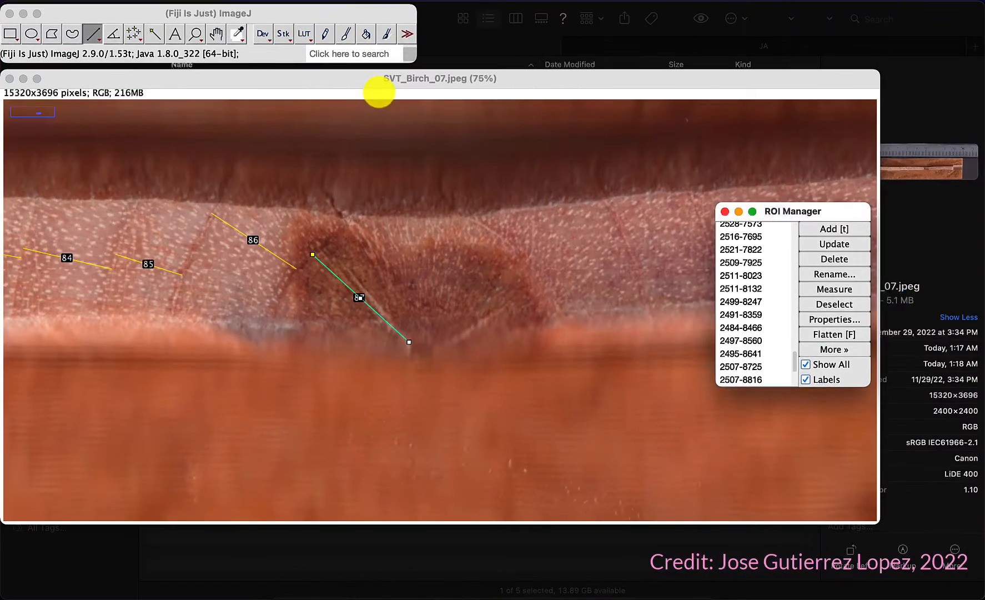
Step: Select all ROIs in the ROI Manager and measure them
{"action": "left_click", "coordinate": [736, 253]}
{"action": "key", "text": "super+a"}
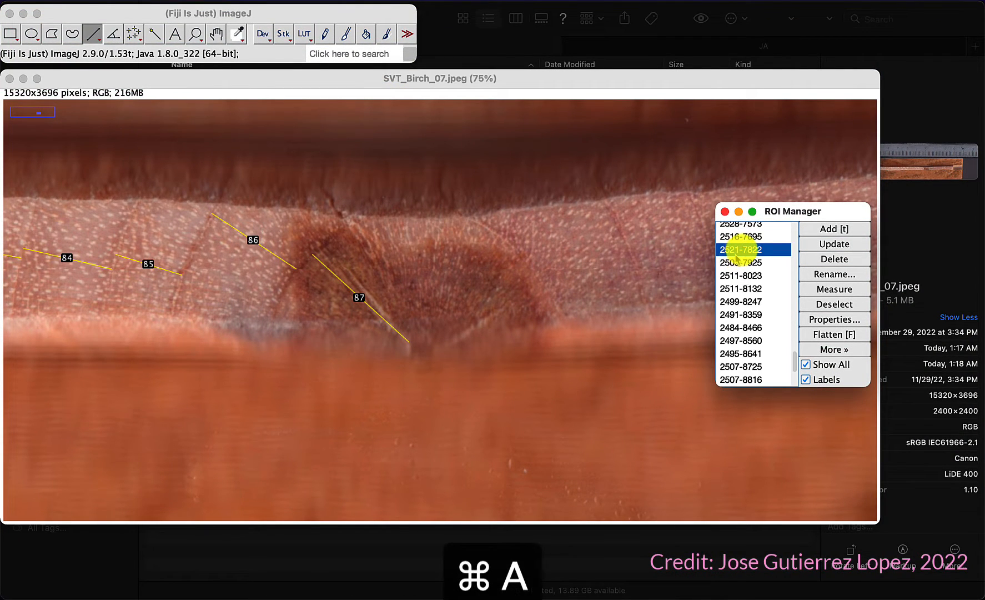
{"action": "left_click", "coordinate": [752, 243]}
{"action": "key", "text": "super+a"}
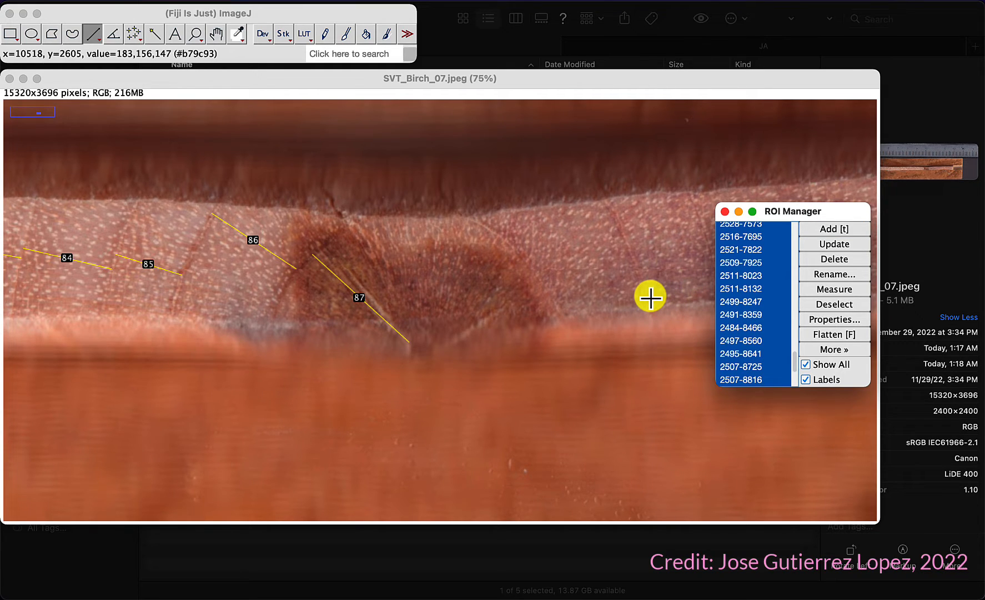
{"action": "left_click", "coordinate": [831, 289]}
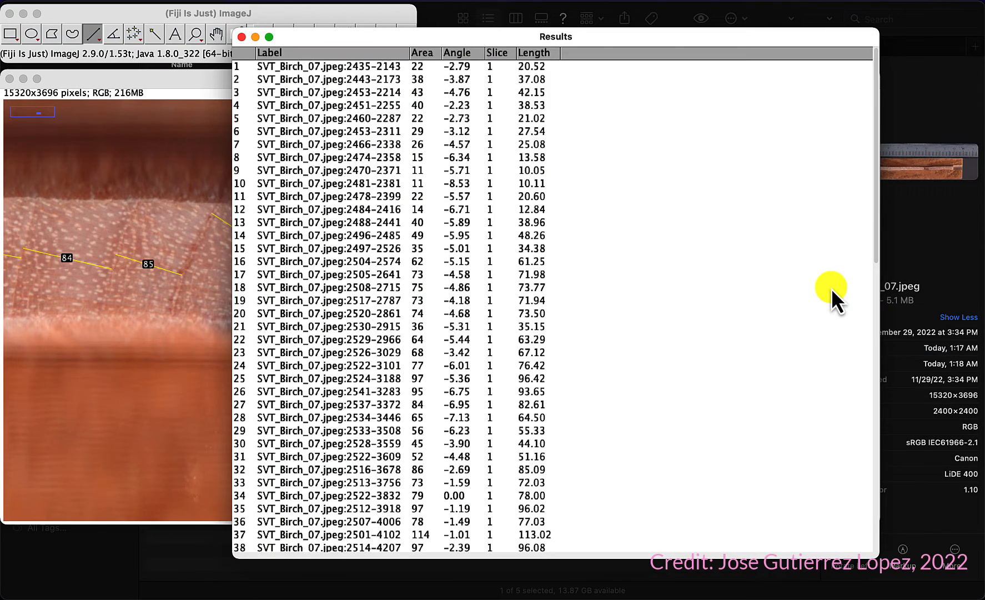
Step: Review the measured lengths in the Results table, then close it without saving
{"action": "scroll", "coordinate": [493, 280], "scroll_direction": "down", "scroll_amount": 10}
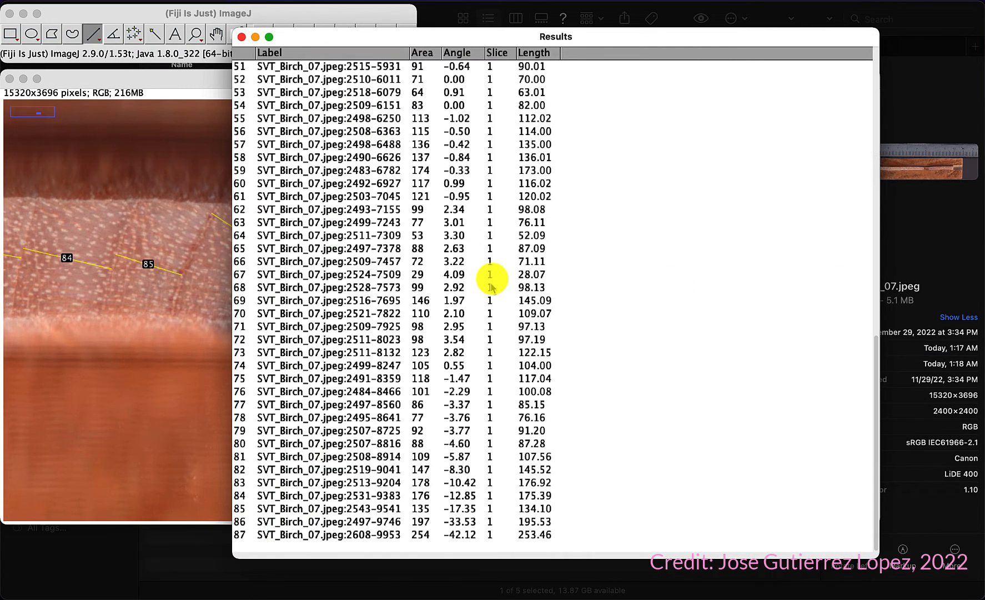
{"action": "scroll", "coordinate": [493, 280], "scroll_direction": "up", "scroll_amount": 10}
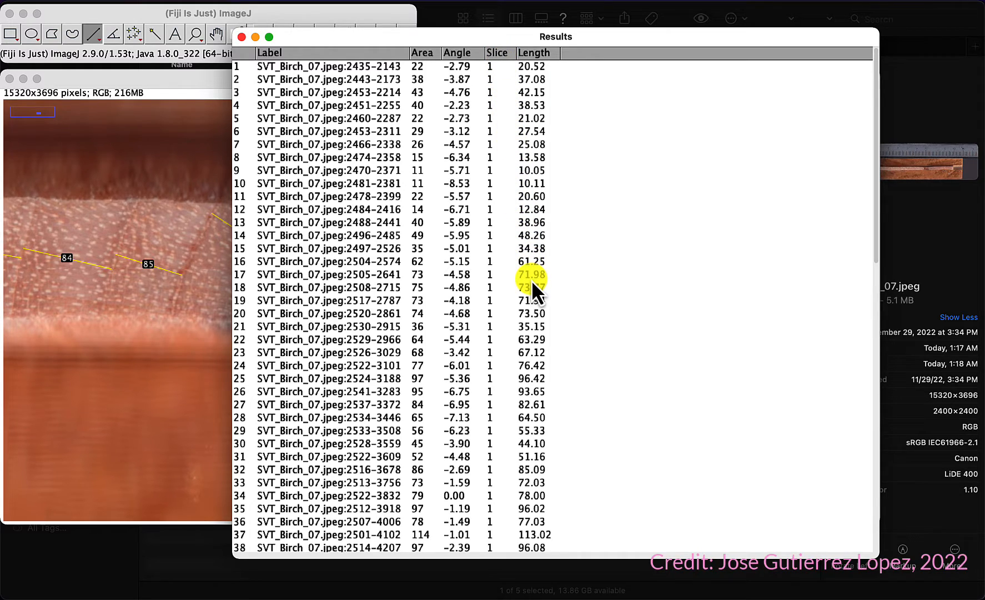
{"action": "scroll", "coordinate": [532, 280], "scroll_direction": "down", "scroll_amount": 8}
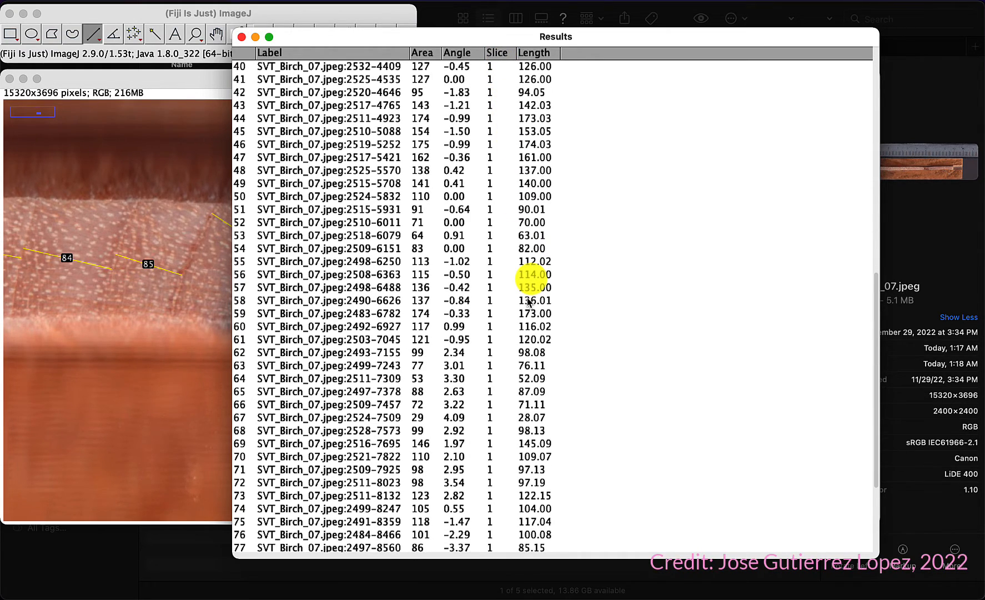
{"action": "scroll", "coordinate": [529, 301], "scroll_direction": "down", "scroll_amount": 2}
{"action": "scroll", "coordinate": [528, 302], "scroll_direction": "up", "scroll_amount": 10}
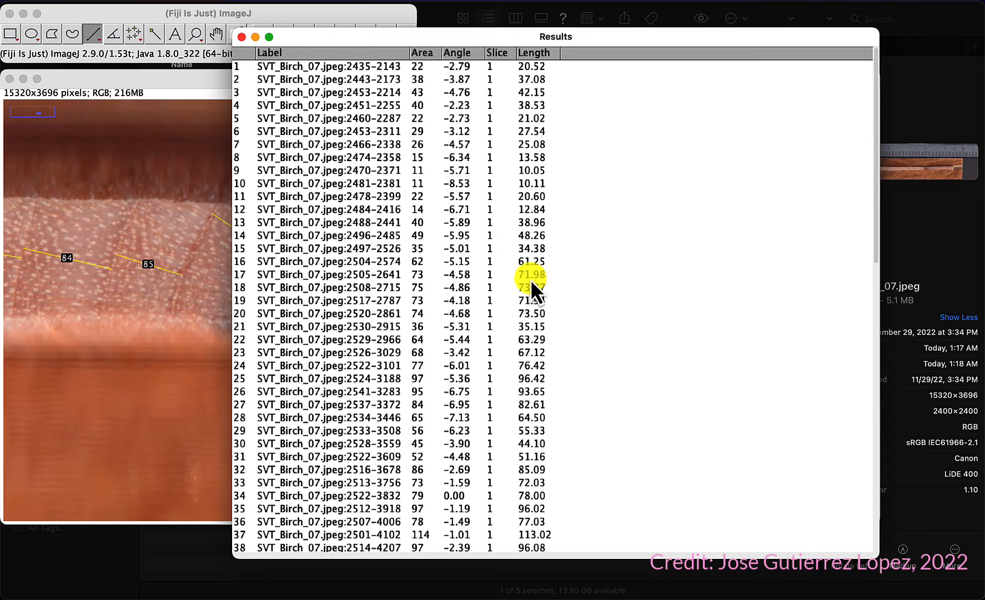
{"action": "left_click", "coordinate": [241, 37]}
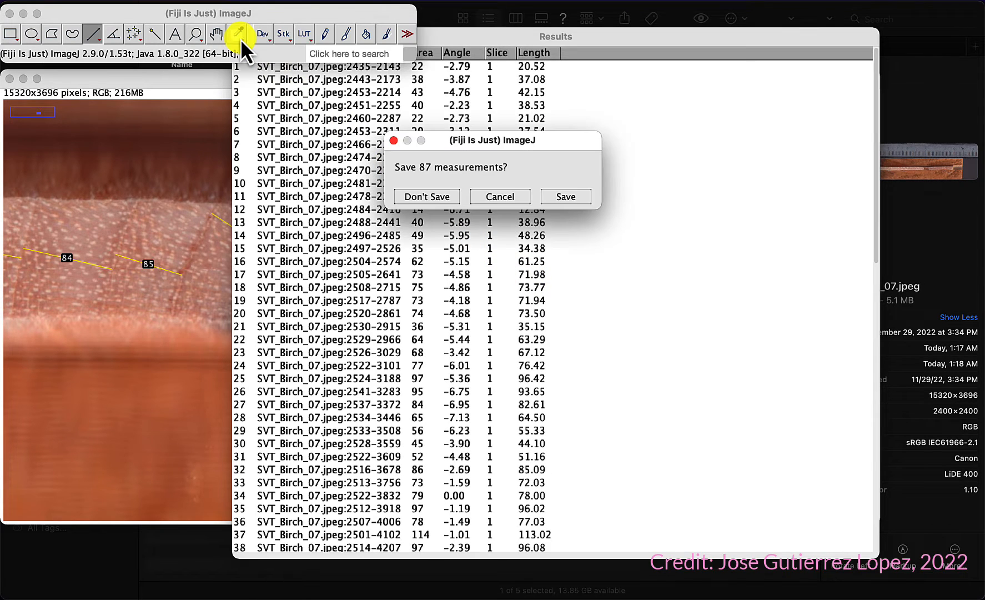
{"action": "left_click", "coordinate": [429, 199]}
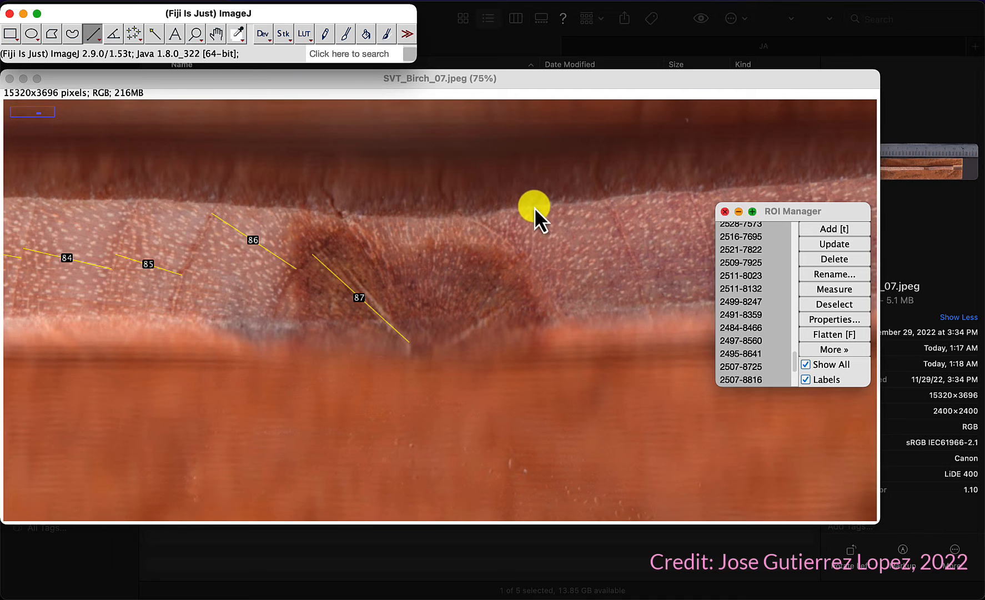
Step: Draw a straight line along the ruler from the 0 mark to the 15 cm mark
{"action": "left_click", "coordinate": [574, 80]}
{"action": "scroll", "coordinate": [472, 173], "scroll_direction": "up", "scroll_amount": 5}
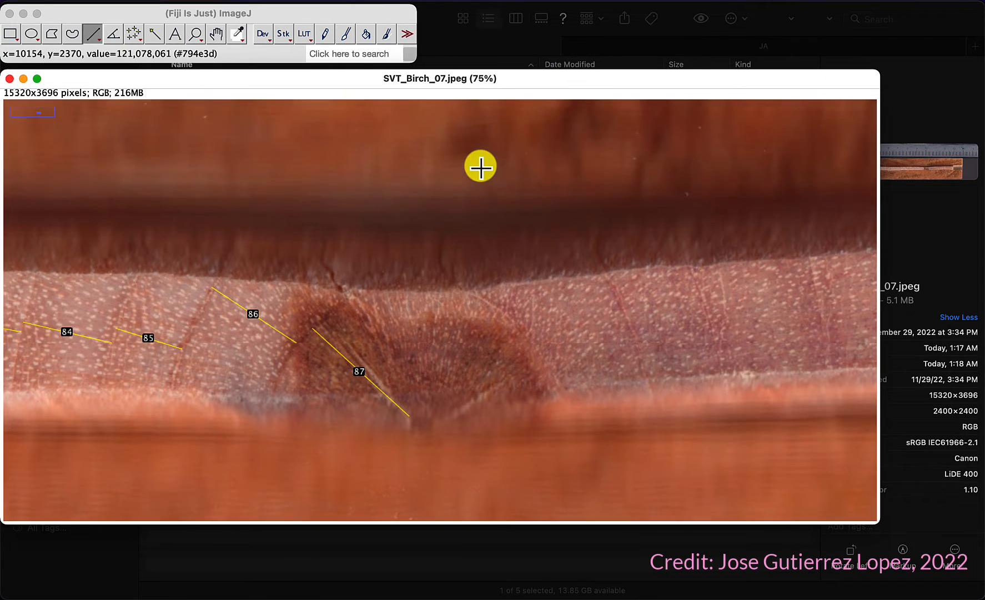
{"action": "scroll", "coordinate": [462, 176], "scroll_direction": "up", "scroll_amount": 5}
{"action": "scroll", "coordinate": [463, 176], "scroll_direction": "down", "scroll_amount": 5}
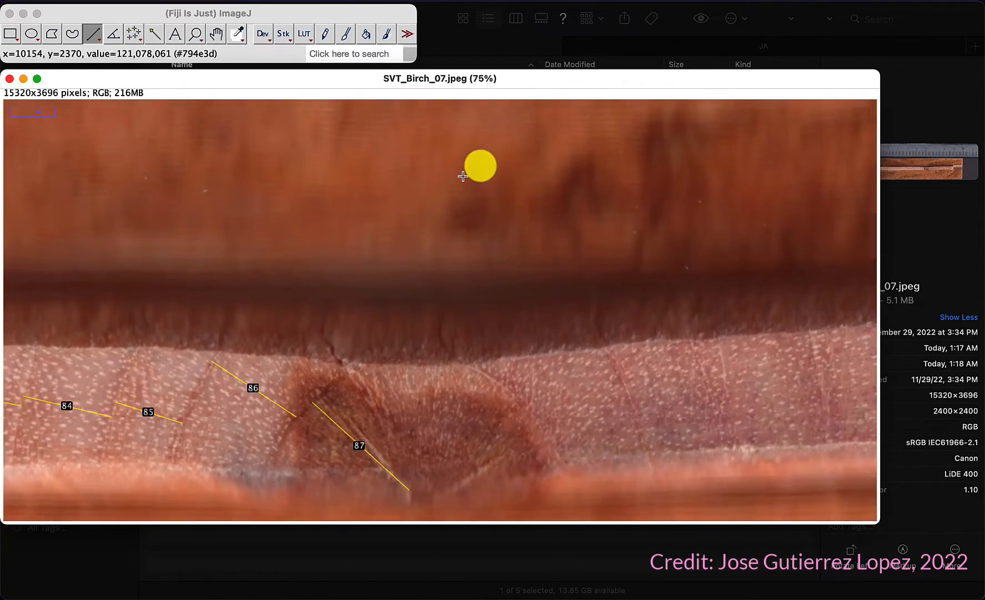
{"action": "scroll", "coordinate": [462, 176], "scroll_direction": "up", "scroll_amount": 5}
{"action": "scroll", "coordinate": [463, 177], "scroll_direction": "up", "scroll_amount": 3}
{"action": "key", "text": "minus"}
{"action": "key", "text": "minus"}
{"action": "key", "text": "minus"}
{"action": "key", "text": "minus"}
{"action": "key", "text": "minus"}
{"action": "key", "text": "minus"}
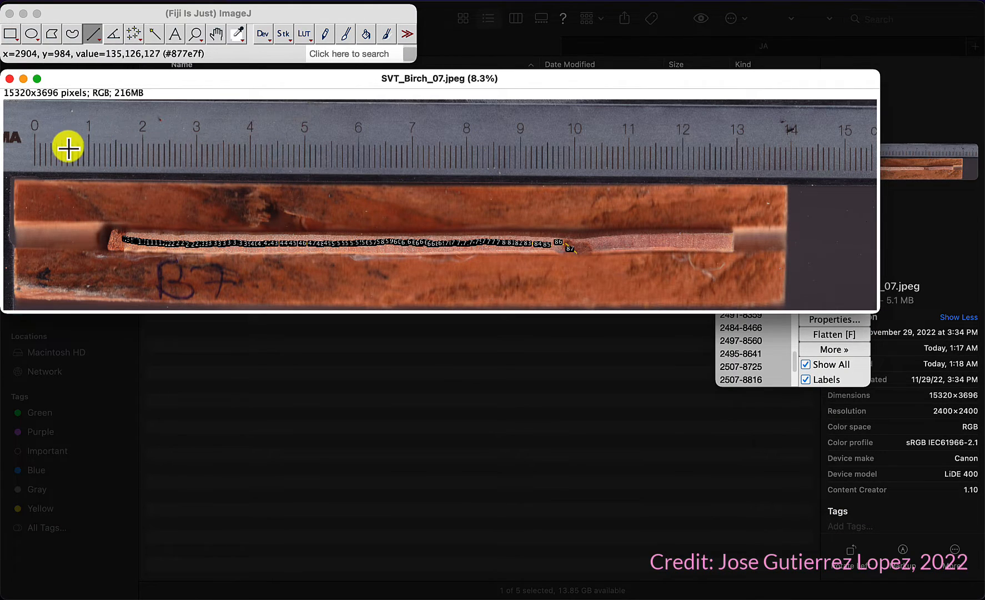
{"action": "key", "text": "plus"}
{"action": "key", "text": "plus"}
{"action": "key", "text": "plus"}
{"action": "key", "text": "plus"}
{"action": "key", "text": "plus"}
{"action": "key", "text": "plus"}
{"action": "key", "text": "plus"}
{"action": "key", "text": "plus"}
{"action": "key", "text": "plus"}
{"action": "key", "text": "plus"}
{"action": "key", "text": "plus"}
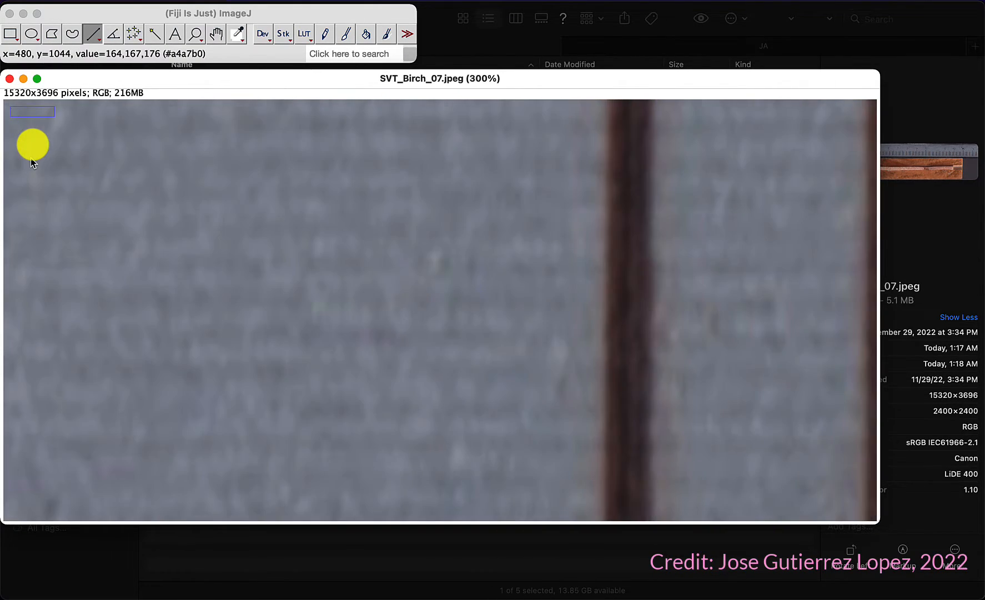
{"action": "key", "text": "minus"}
{"action": "key", "text": "minus"}
{"action": "key", "text": "minus"}
{"action": "key", "text": "minus"}
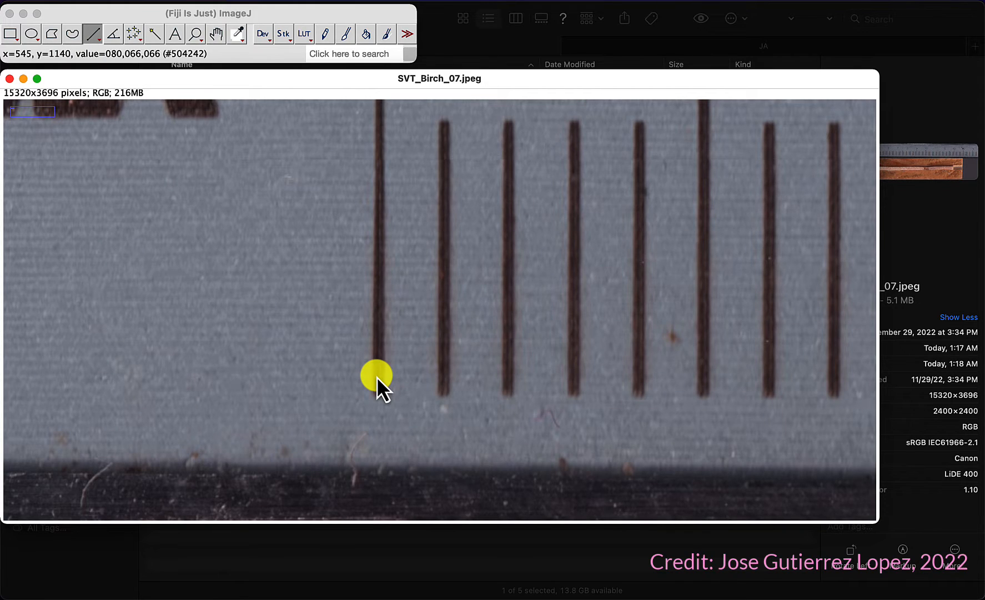
{"action": "left_click_drag", "start_coordinate": [379, 377], "coordinate": [732, 179]}
{"action": "key", "text": "minus"}
{"action": "key", "text": "minus"}
{"action": "key", "text": "minus"}
{"action": "key", "text": "minus"}
{"action": "key", "text": "minus"}
{"action": "key", "text": "minus"}
{"action": "key", "text": "minus"}
{"action": "left_click_drag", "start_coordinate": [715, 222], "coordinate": [439, 328]}
{"action": "key", "text": "plus"}
{"action": "key", "text": "plus"}
{"action": "key", "text": "plus"}
{"action": "key", "text": "plus"}
{"action": "key", "text": "plus"}
{"action": "key", "text": "plus"}
{"action": "key", "text": "plus"}
{"action": "key", "text": "plus"}
{"action": "key", "text": "plus"}
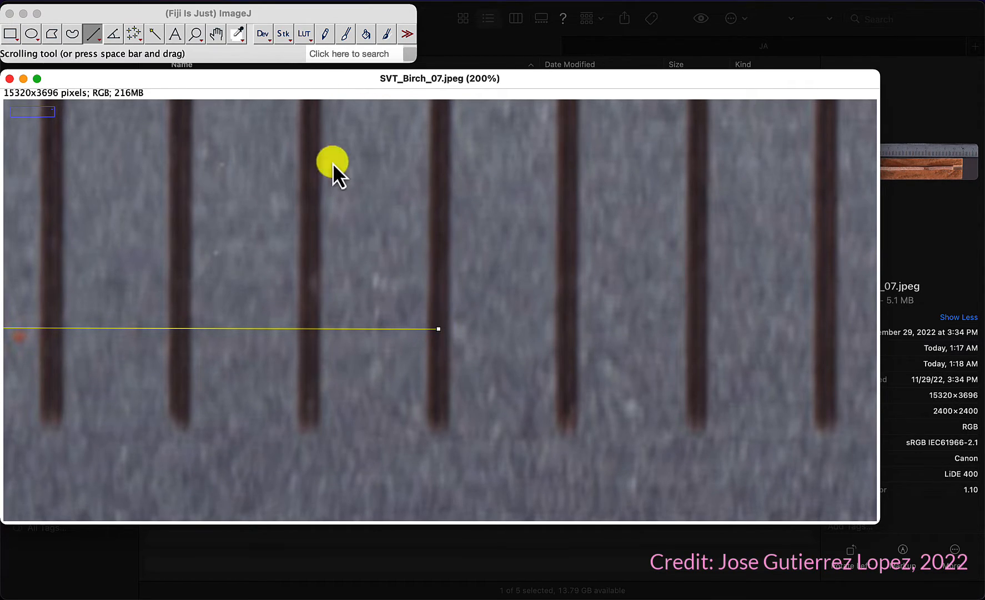
Step: Set the image scale with a known distance of 150 and unit of length mm
{"action": "left_click", "coordinate": [229, 2]}
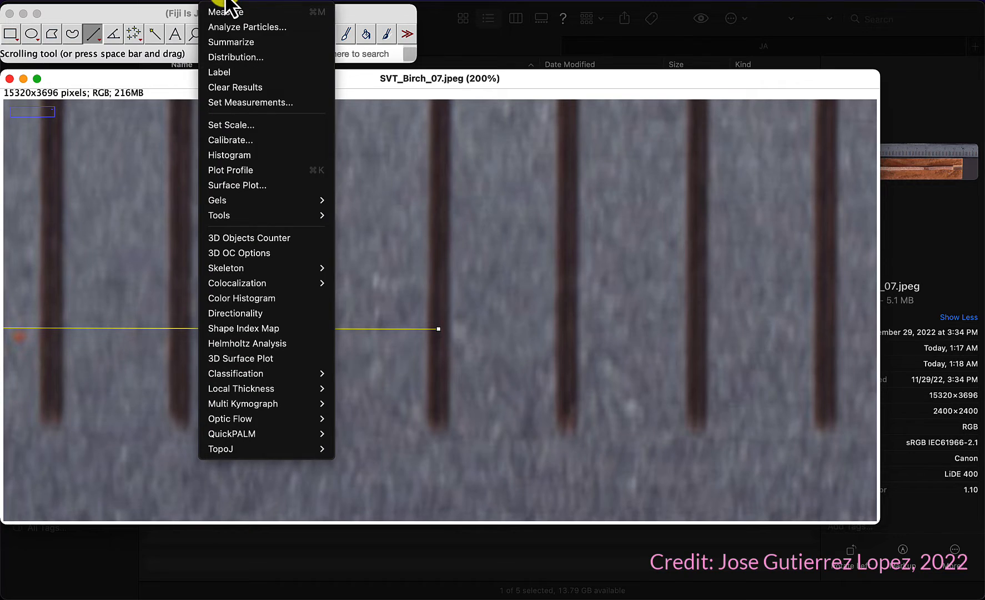
{"action": "left_click", "coordinate": [243, 128]}
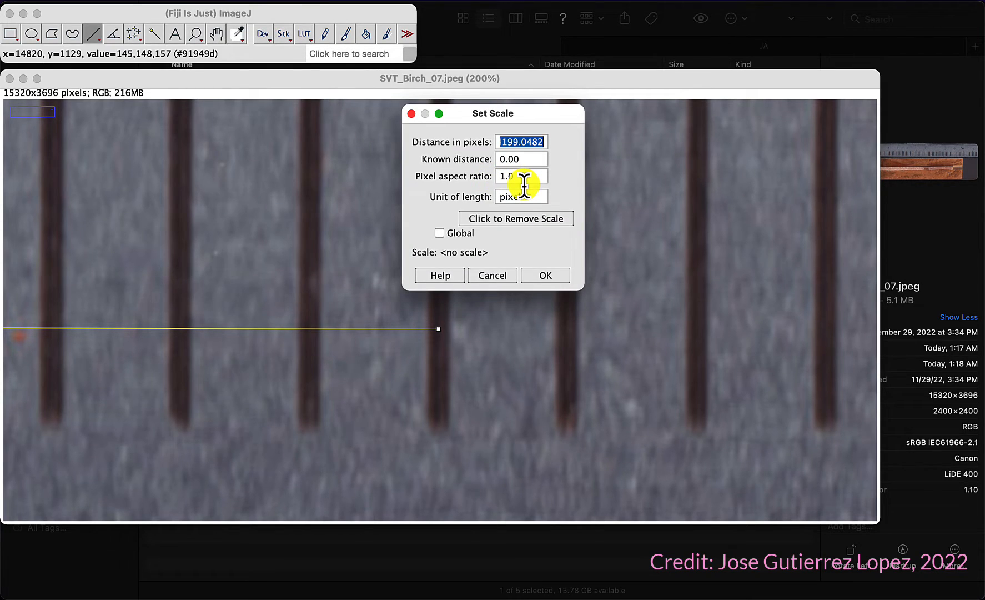
{"action": "left_click", "coordinate": [522, 159]}
{"action": "type", "text": "150"}
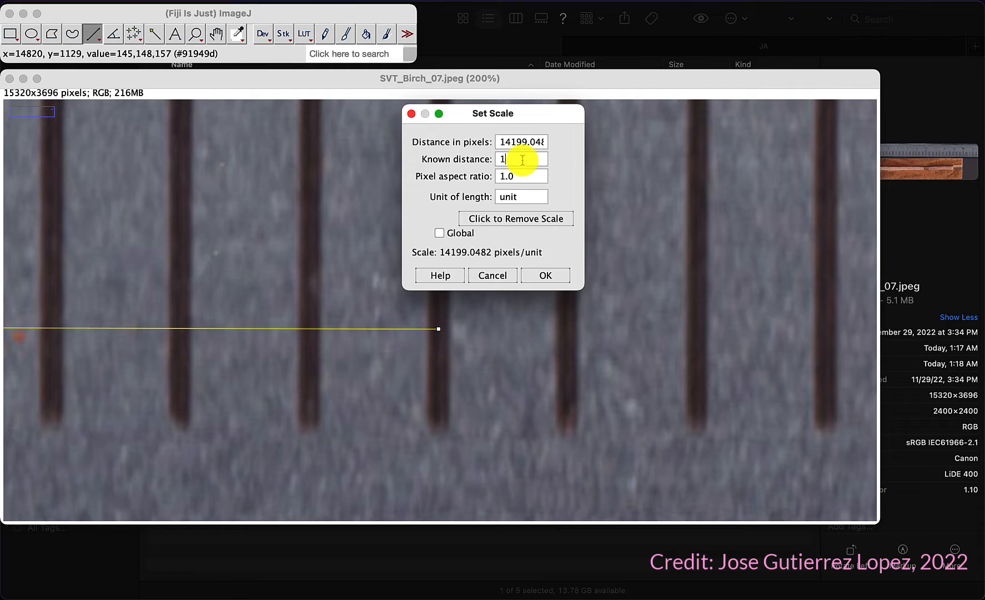
{"action": "left_click", "coordinate": [514, 197]}
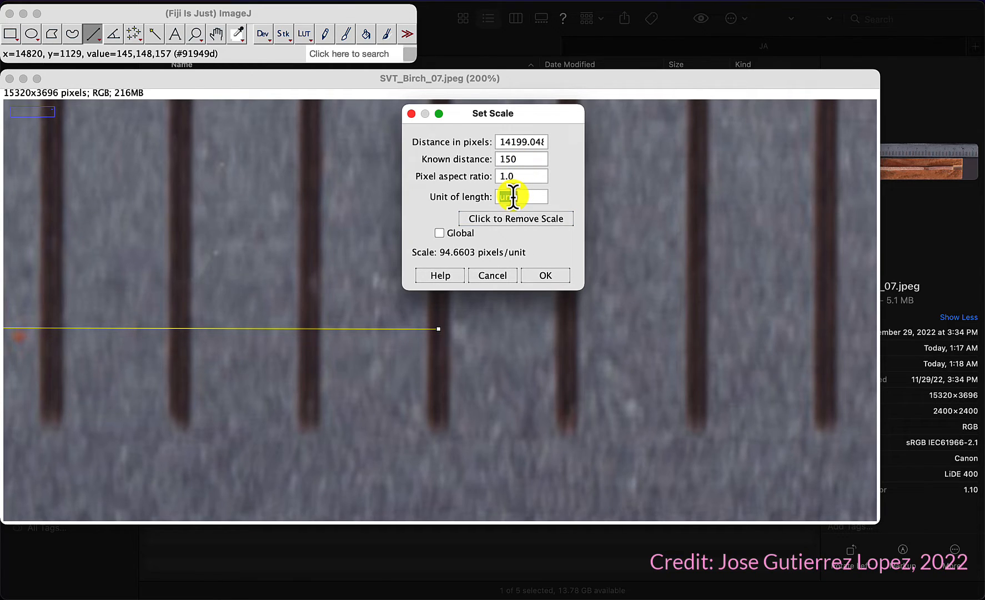
{"action": "type", "text": "mm"}
{"action": "left_click", "coordinate": [546, 276]}
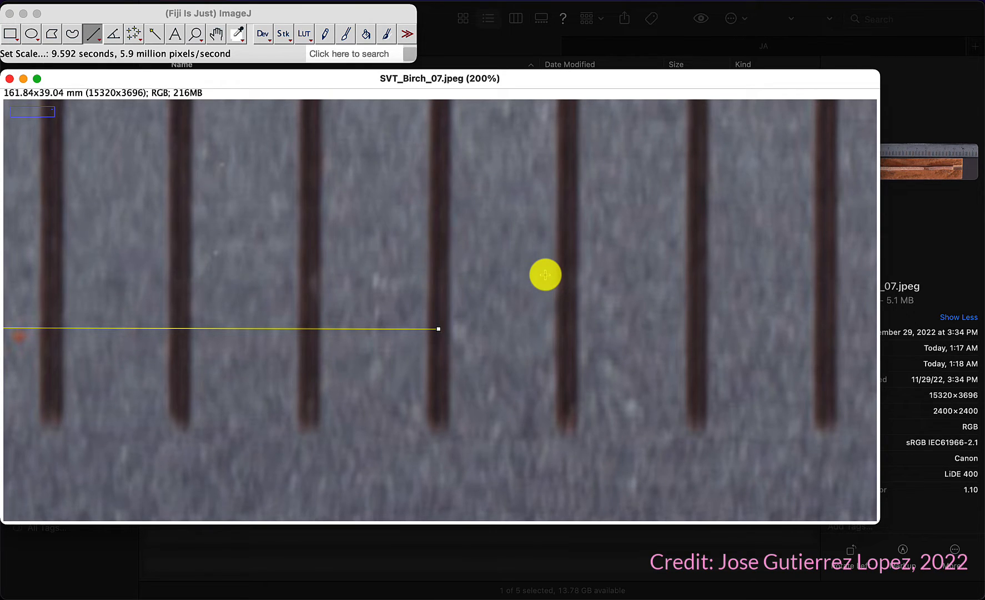
Step: Turn off ROI labels and measure all ring-width lines from the ROI Manager
{"action": "key", "text": "minus"}
{"action": "key", "text": "minus"}
{"action": "key", "text": "minus"}
{"action": "key", "text": "minus"}
{"action": "key", "text": "minus"}
{"action": "key", "text": "minus"}
{"action": "key", "text": "minus"}
{"action": "key", "text": "minus"}
{"action": "key", "text": "minus"}
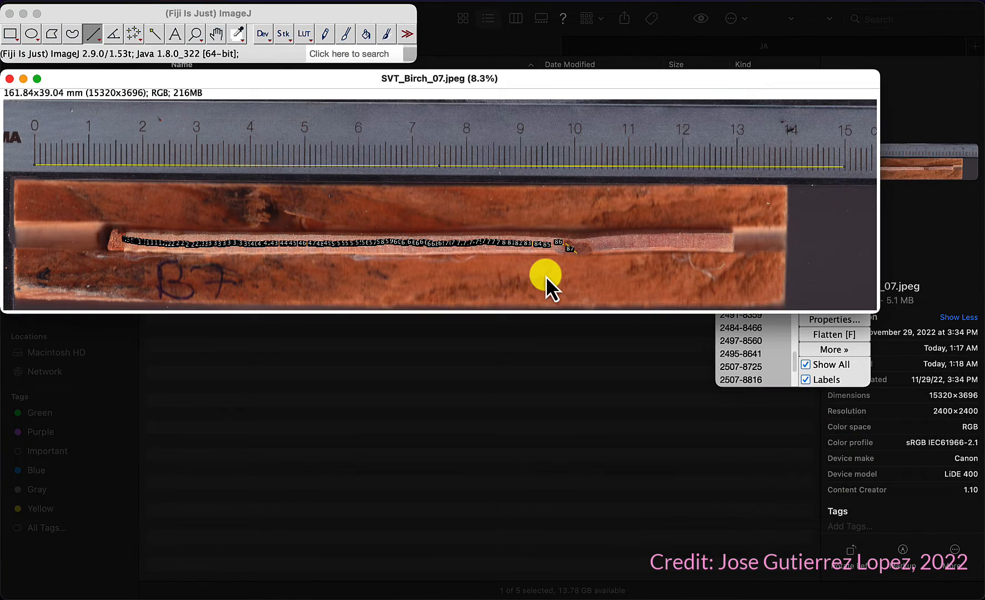
{"action": "left_click", "coordinate": [862, 378]}
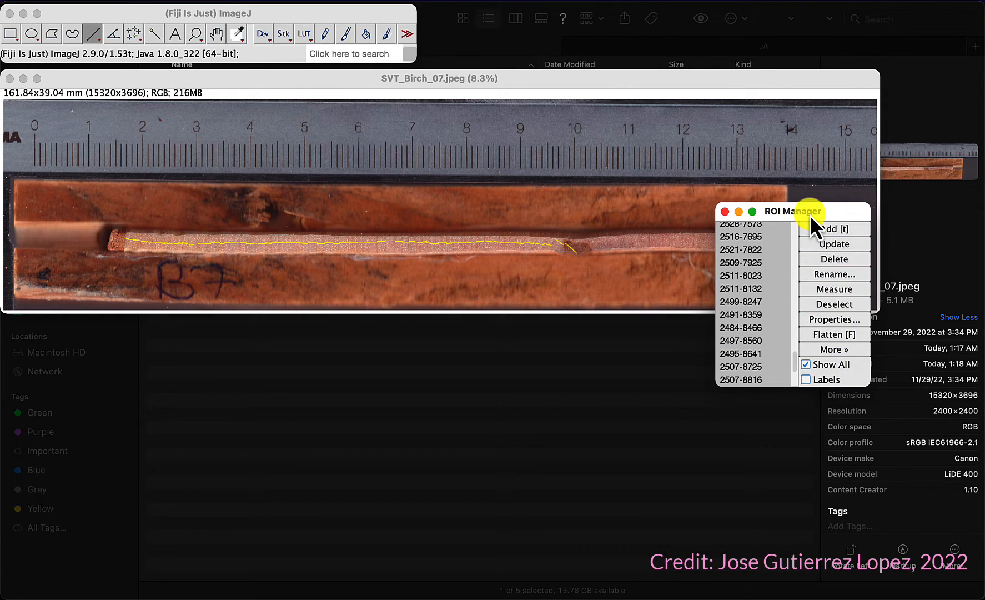
{"action": "left_click", "coordinate": [832, 290]}
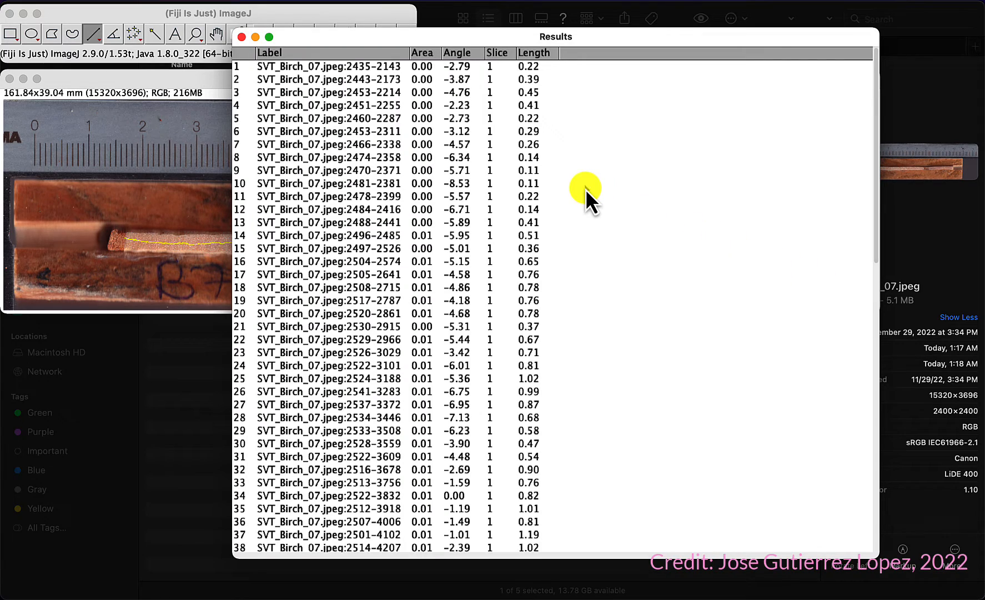
Step: Save the Results table as SVT_Birch_07.csv in the TreeCores folder, then close the table
{"action": "scroll", "coordinate": [532, 161], "scroll_direction": "down", "scroll_amount": 15}
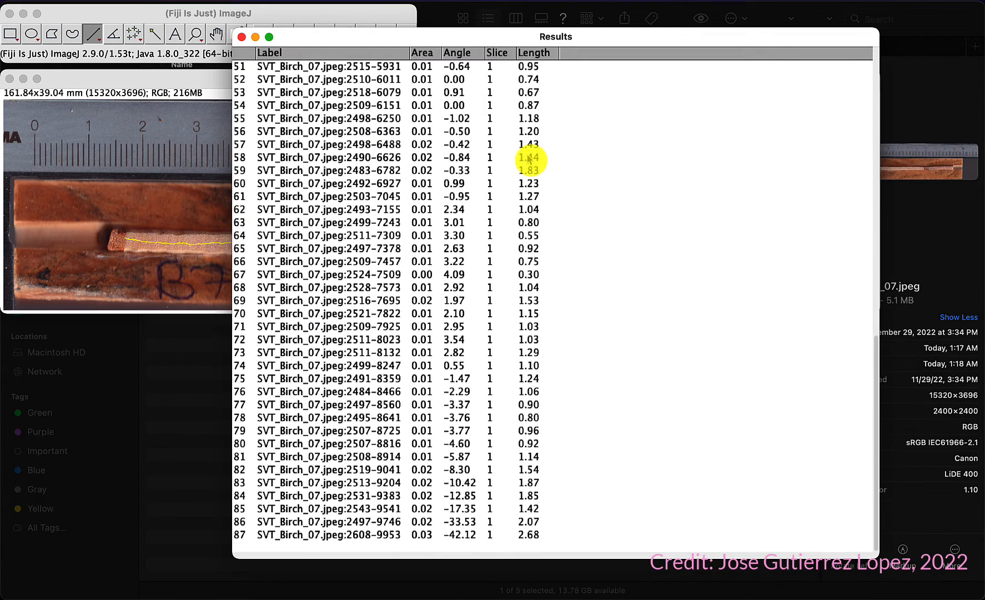
{"action": "scroll", "coordinate": [528, 160], "scroll_direction": "up", "scroll_amount": 15}
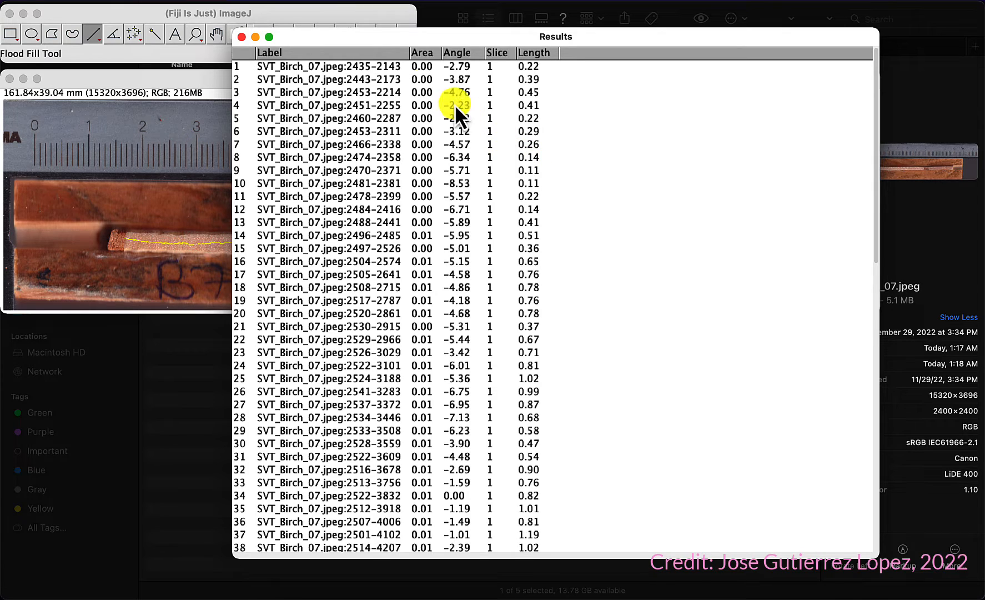
{"action": "left_click_drag", "start_coordinate": [360, 39], "coordinate": [442, 70]}
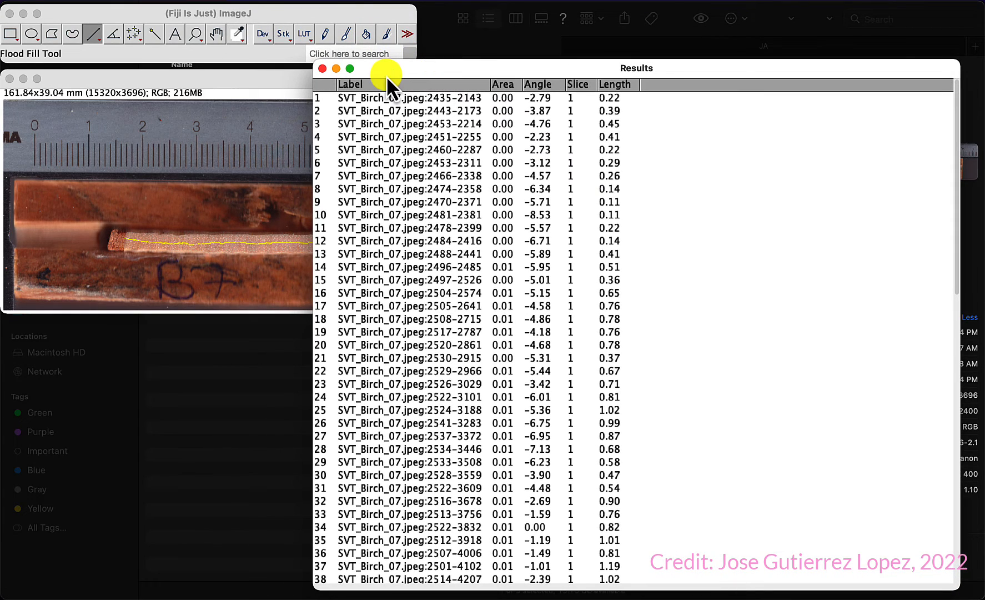
{"action": "key", "text": "super+s"}
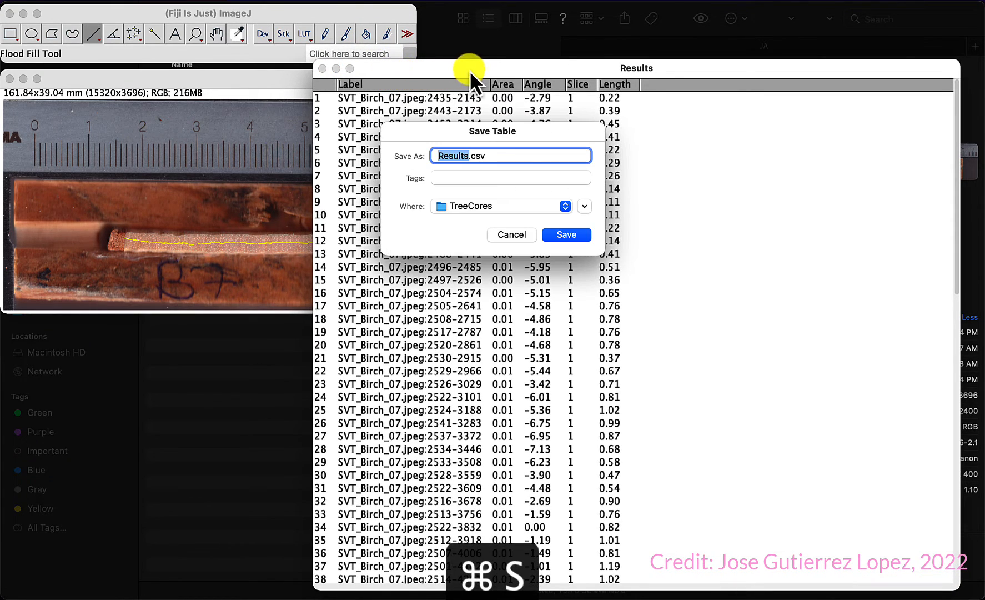
{"action": "left_click_drag", "start_coordinate": [489, 68], "coordinate": [466, 128]}
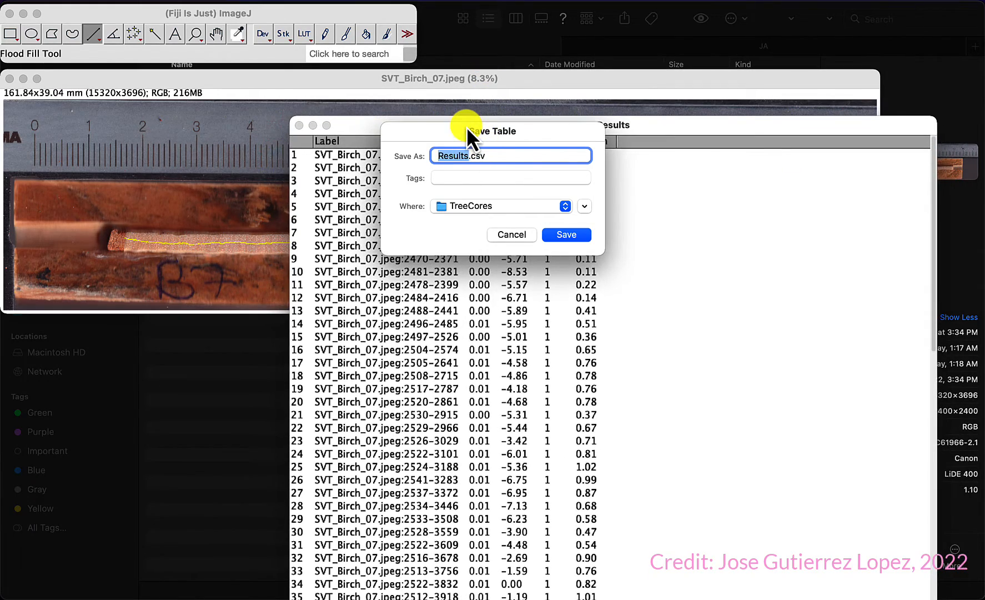
{"action": "type", "text": "SV_"}
{"action": "key", "text": "BackSpace"}
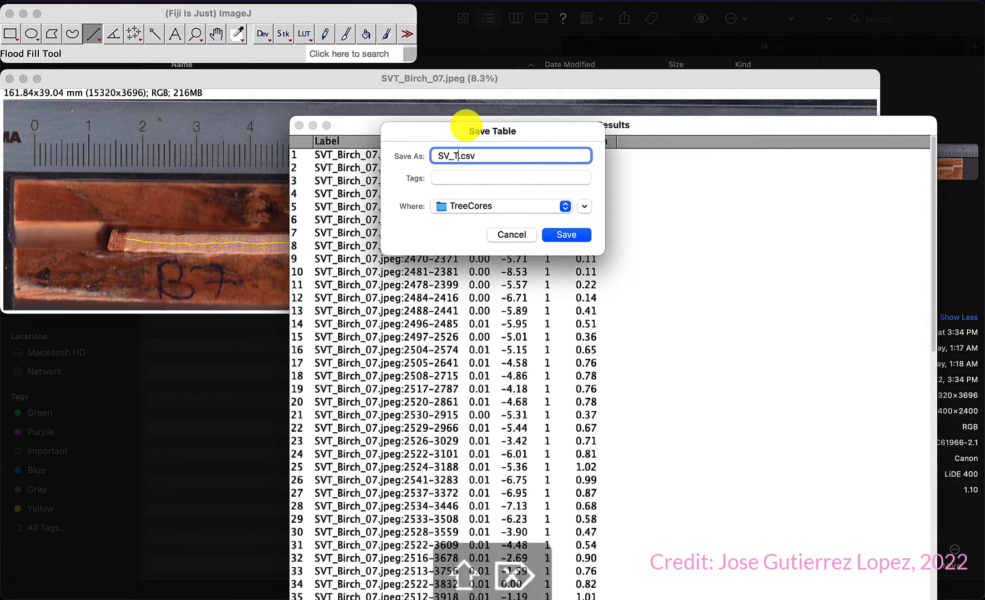
{"action": "type", "text": "T_"}
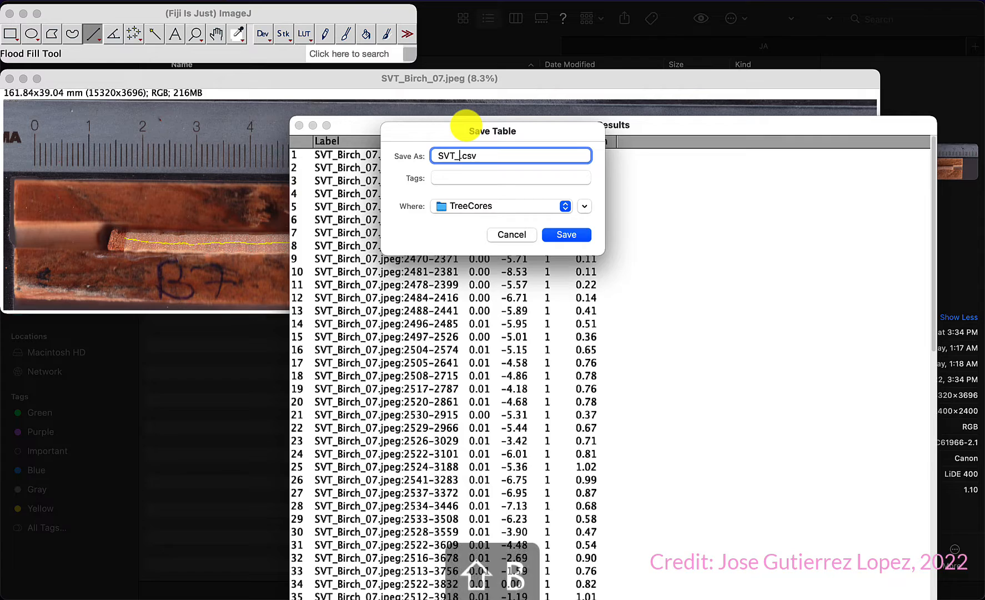
{"action": "type", "text": "Birch_"}
{"action": "type", "text": "07"}
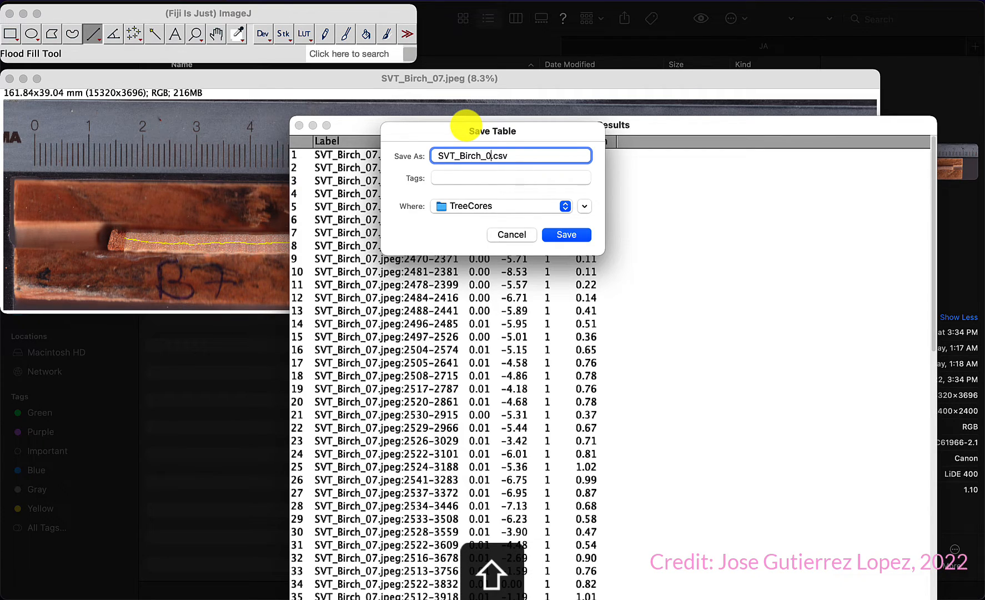
{"action": "left_click", "coordinate": [565, 235]}
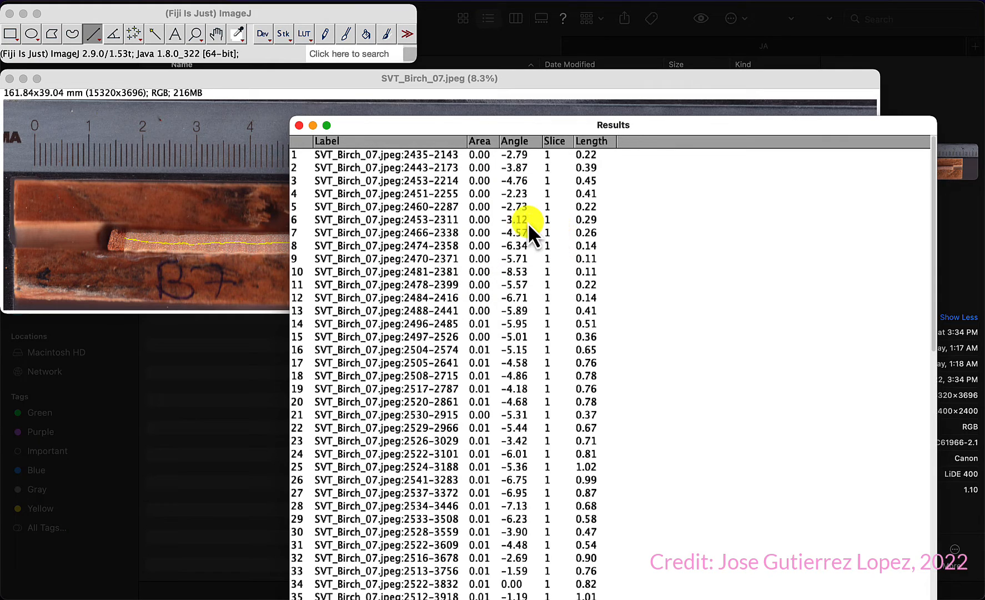
{"action": "left_click", "coordinate": [300, 126]}
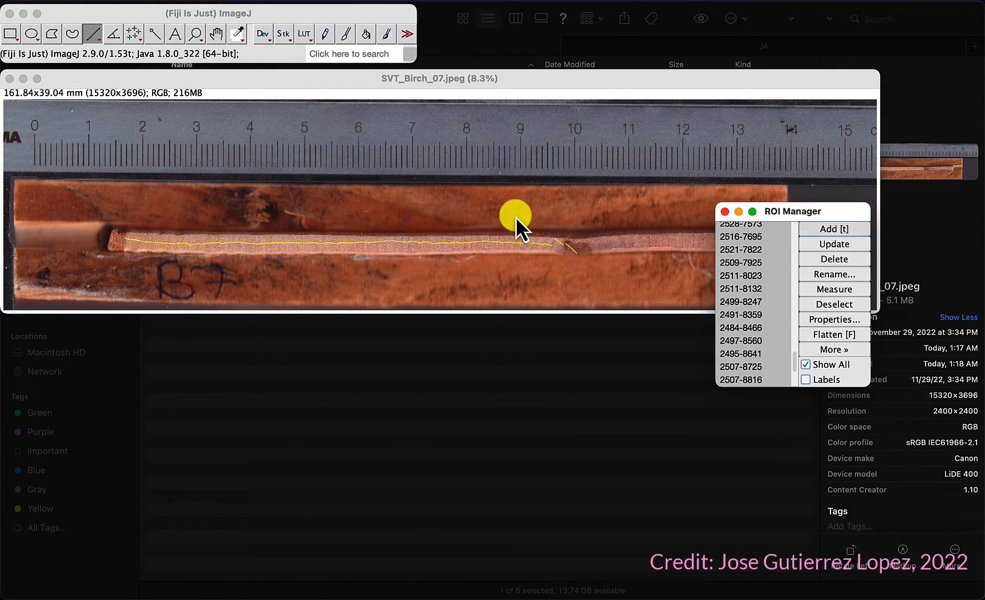
Step: Save all ROIs from the ROI Manager as SVT_Birch_07.zip in the TreeCores folder
{"action": "left_click", "coordinate": [836, 348]}
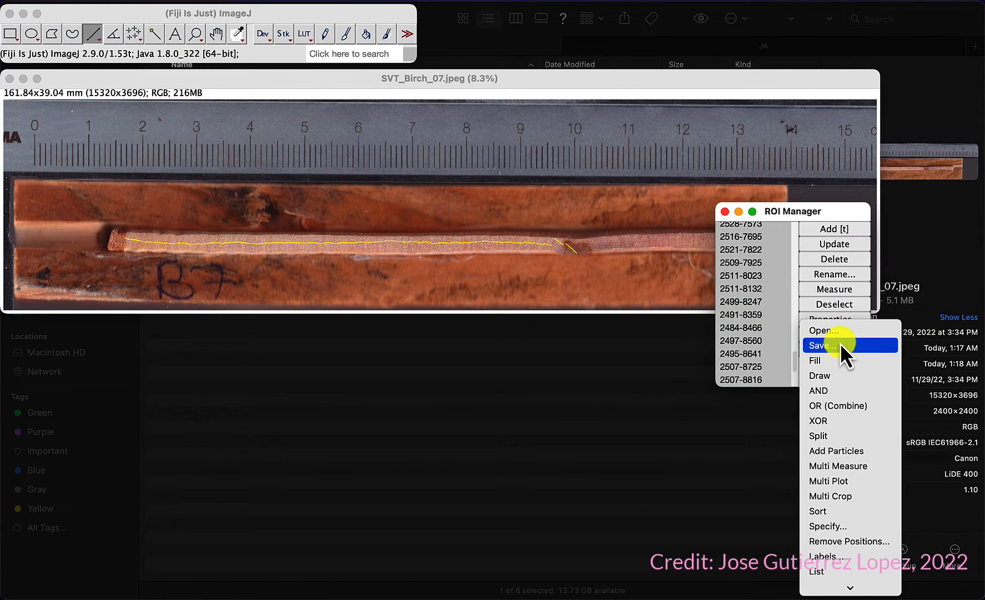
{"action": "left_click", "coordinate": [840, 343]}
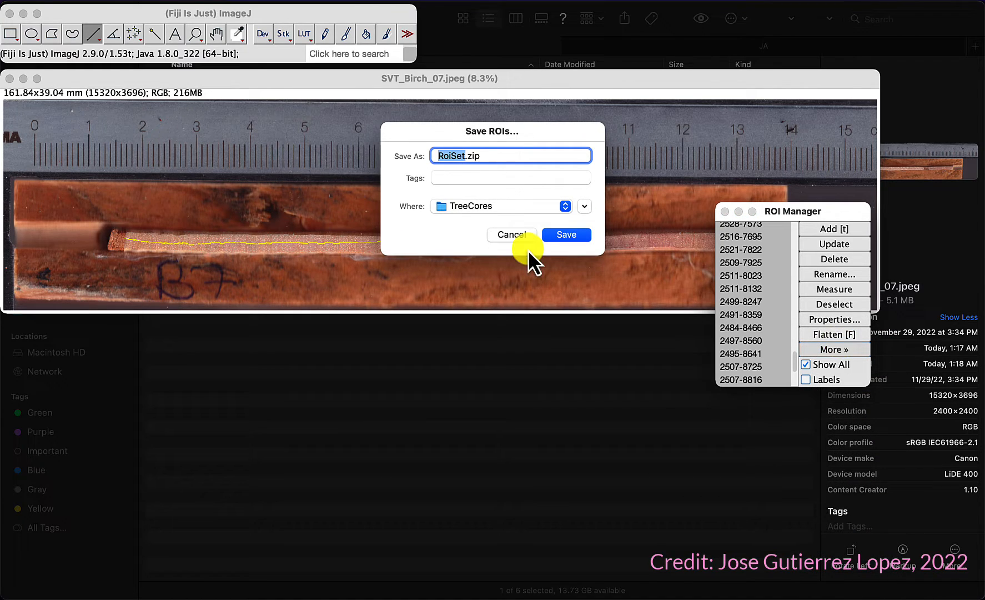
{"action": "type", "text": "SVT_B"}
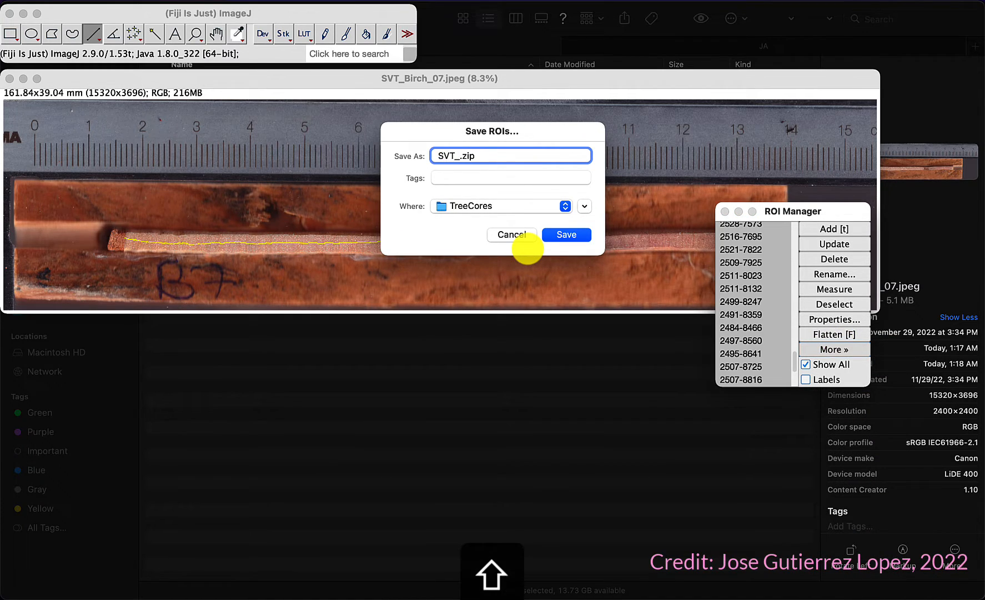
{"action": "type", "text": "irch_07"}
{"action": "left_click", "coordinate": [566, 236]}
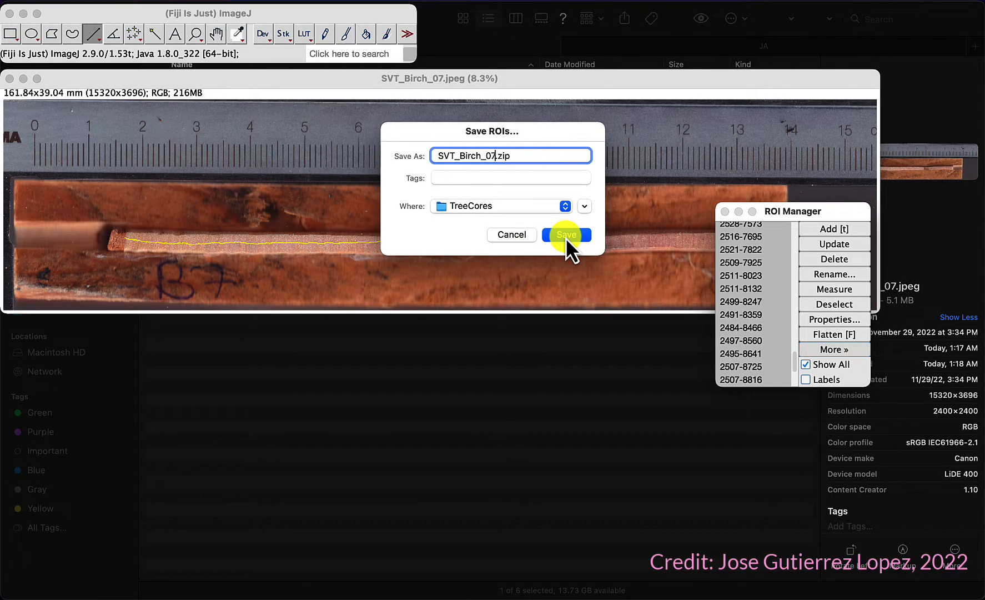
{"action": "left_click", "coordinate": [566, 235]}
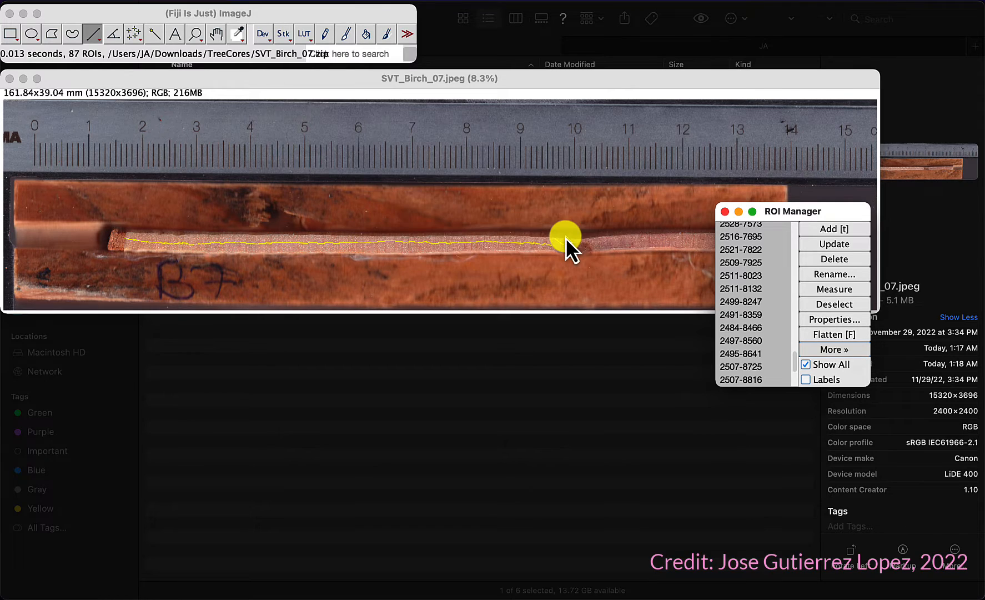
Step: Close the ROI Manager discarding the overlay, and close the birch image without saving changes
{"action": "left_click", "coordinate": [725, 211]}
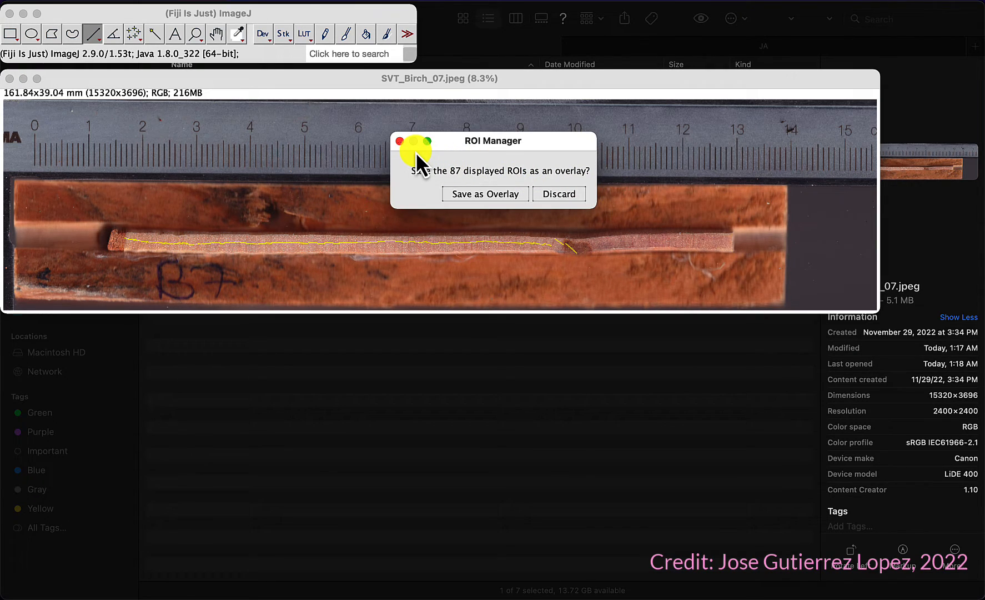
{"action": "left_click", "coordinate": [489, 192]}
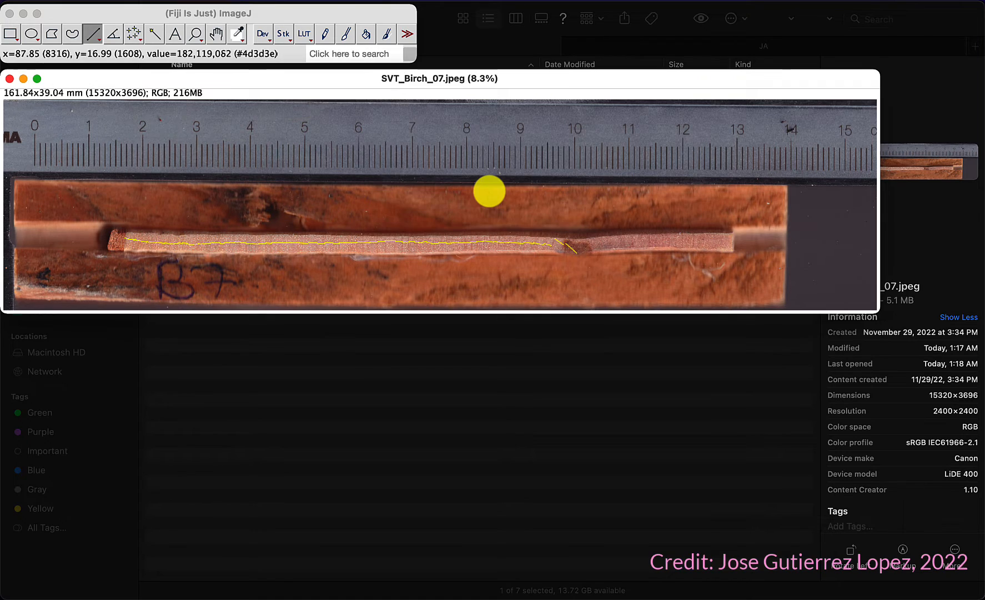
{"action": "left_click", "coordinate": [9, 79]}
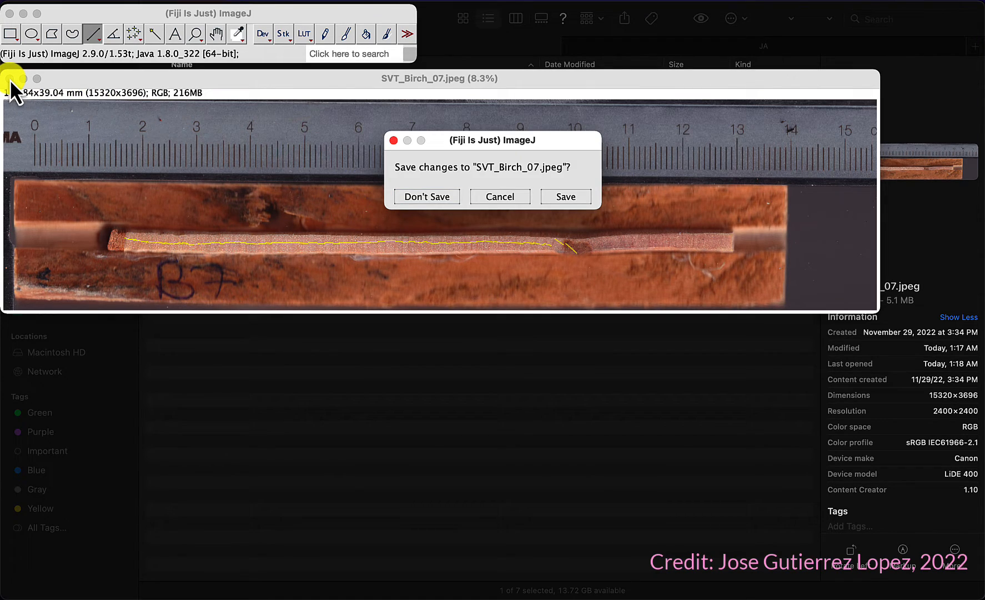
{"action": "left_click", "coordinate": [421, 196]}
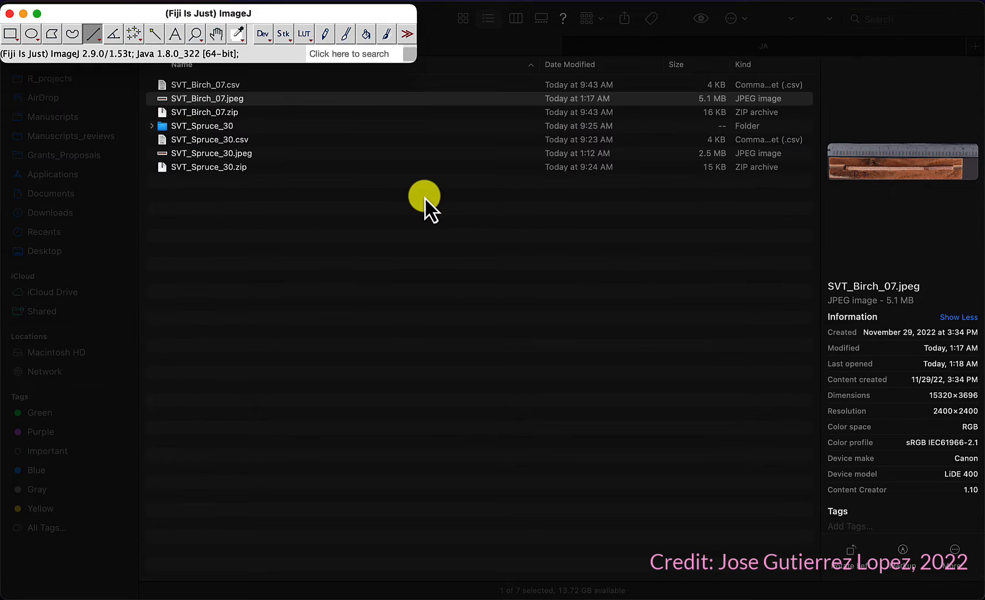
Step: Move the SVT_Spruce_30 folder in TreeCores to the Trash
{"action": "left_click", "coordinate": [361, 194]}
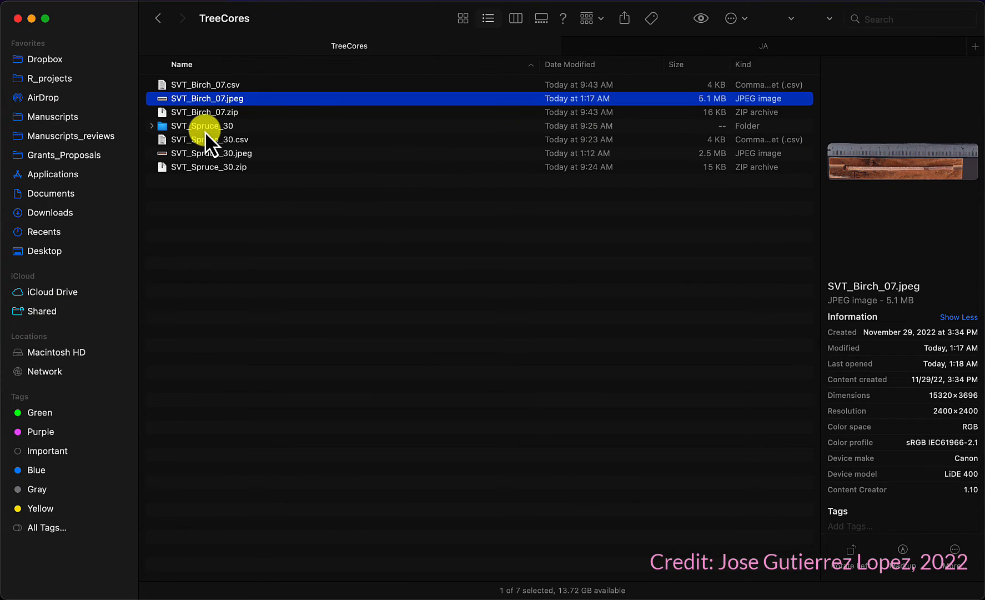
{"action": "right_click", "coordinate": [205, 132]}
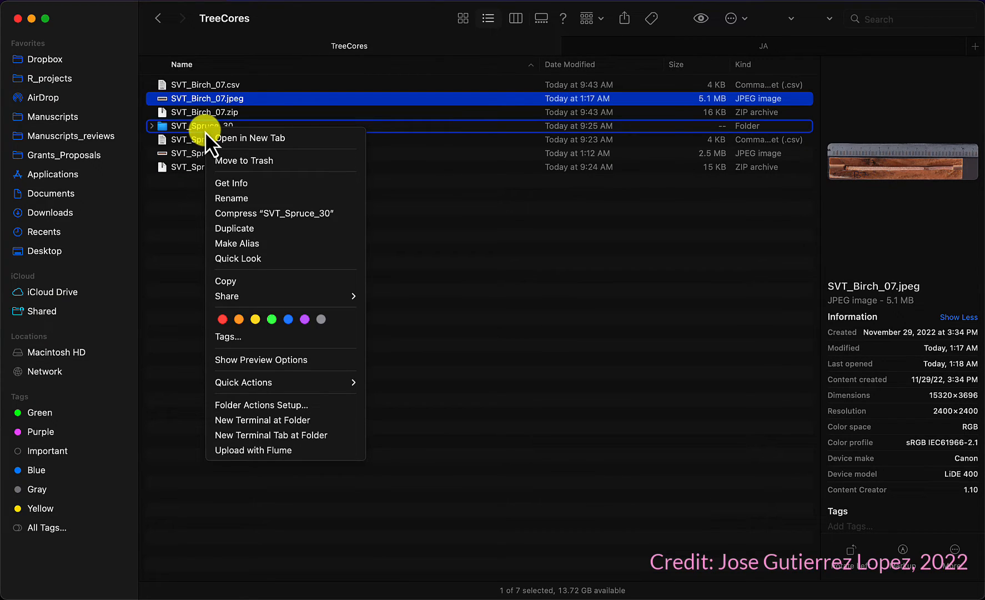
{"action": "left_click", "coordinate": [247, 161]}
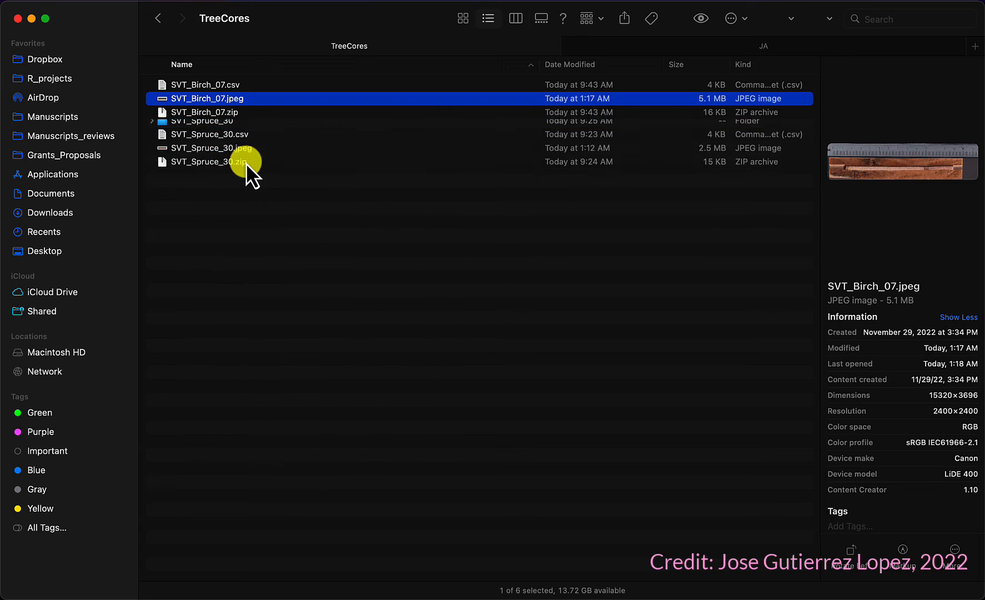
Step: Preview the saved SVT_Birch_07 CSV and ZIP files in the TreeCores folder
{"action": "left_click", "coordinate": [222, 97]}
{"action": "key", "text": "Up"}
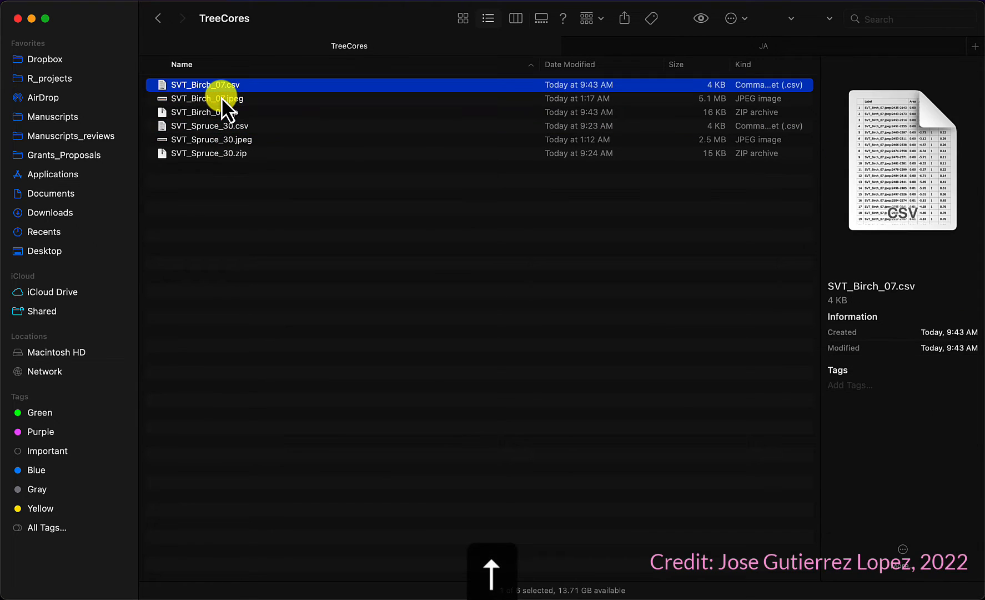
{"action": "key", "text": "space"}
{"action": "key", "text": "Down"}
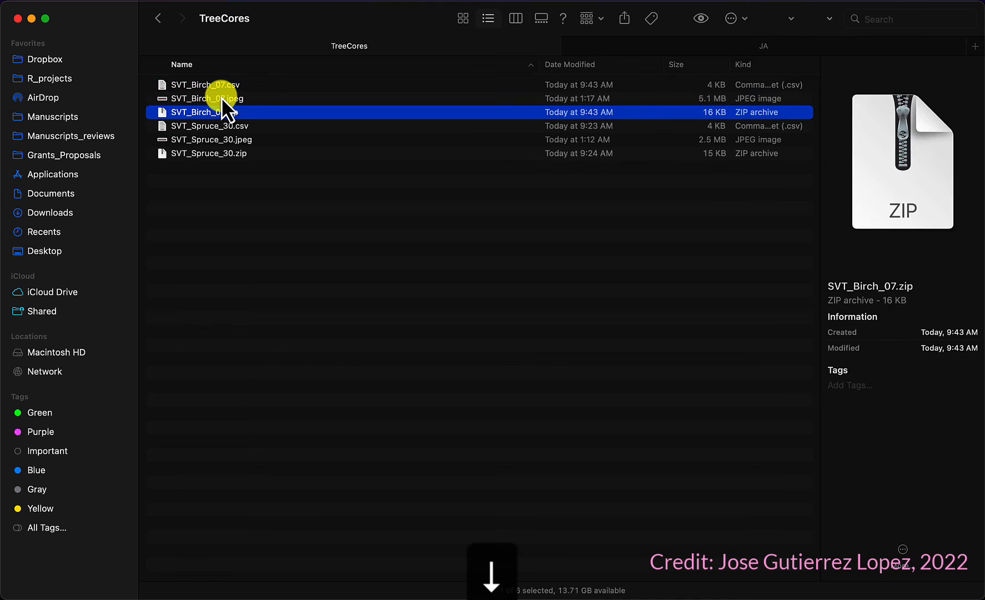
{"action": "key", "text": "space"}
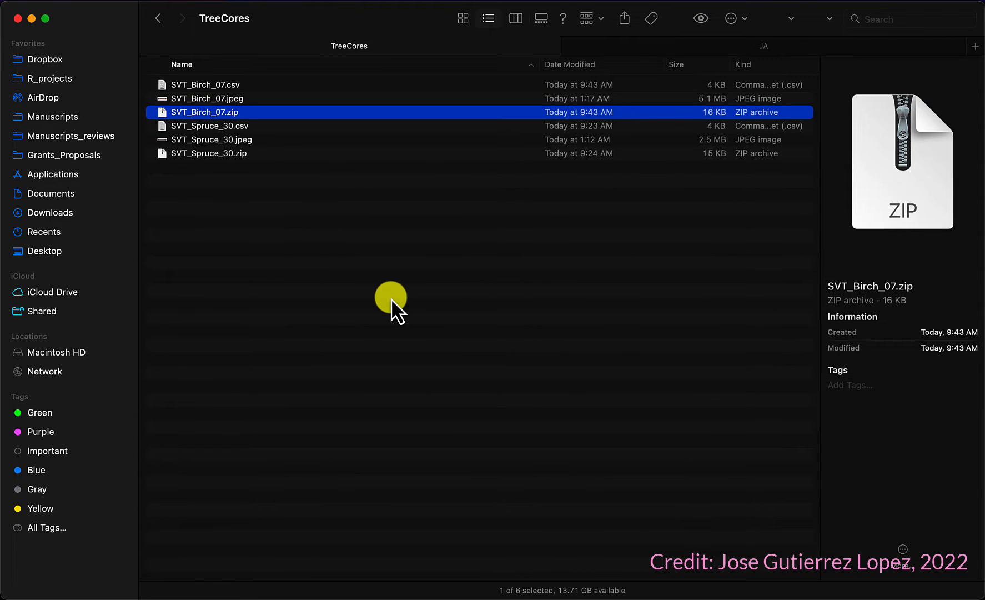
{"action": "scroll", "coordinate": [391, 297], "scroll_direction": "down", "scroll_amount": 1}
{"action": "scroll", "coordinate": [391, 298], "scroll_direction": "up", "scroll_amount": 1}
Step: Switch to PowerPoint and start the slide show from slide 1 with the basal area increment chart
{"action": "key", "text": "super+Tab"}
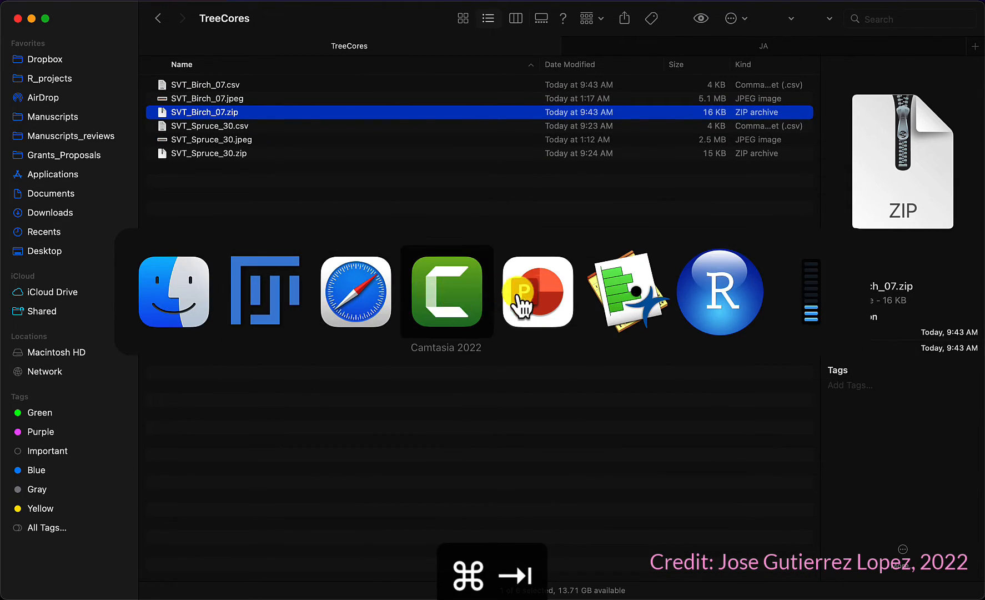
{"action": "left_click", "coordinate": [557, 292]}
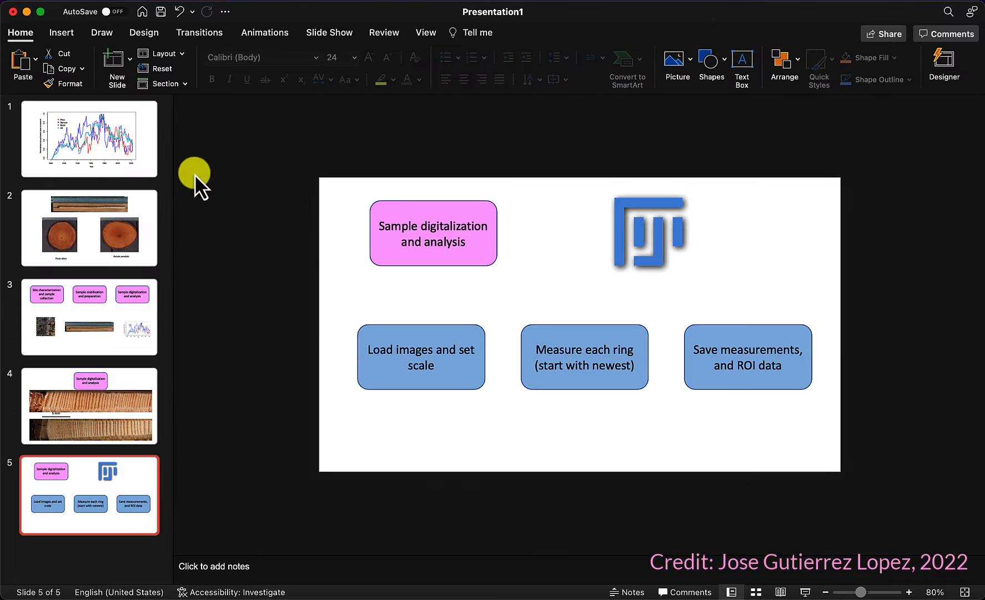
{"action": "left_click", "coordinate": [91, 148]}
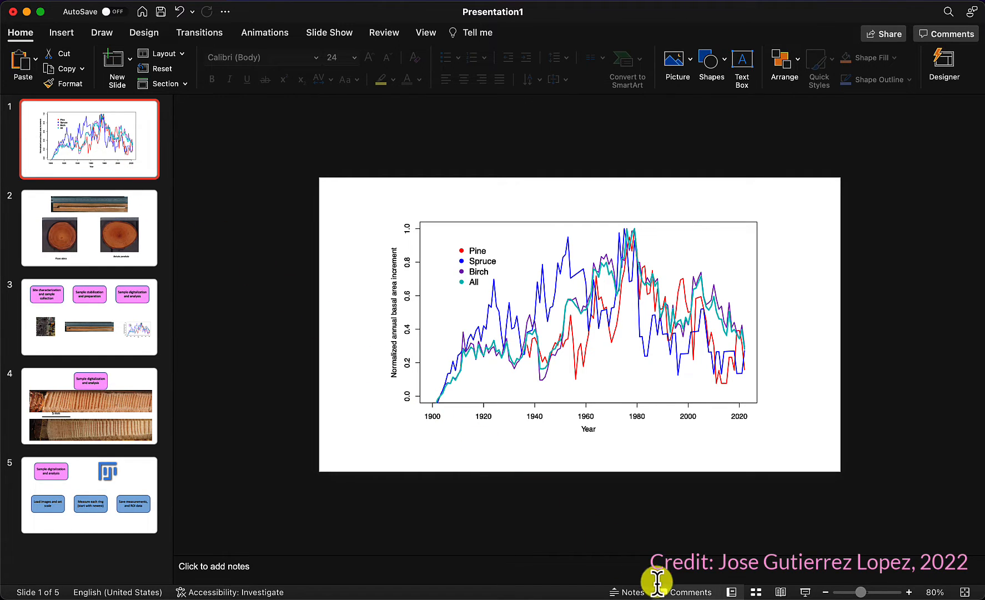
{"action": "left_click", "coordinate": [674, 592]}
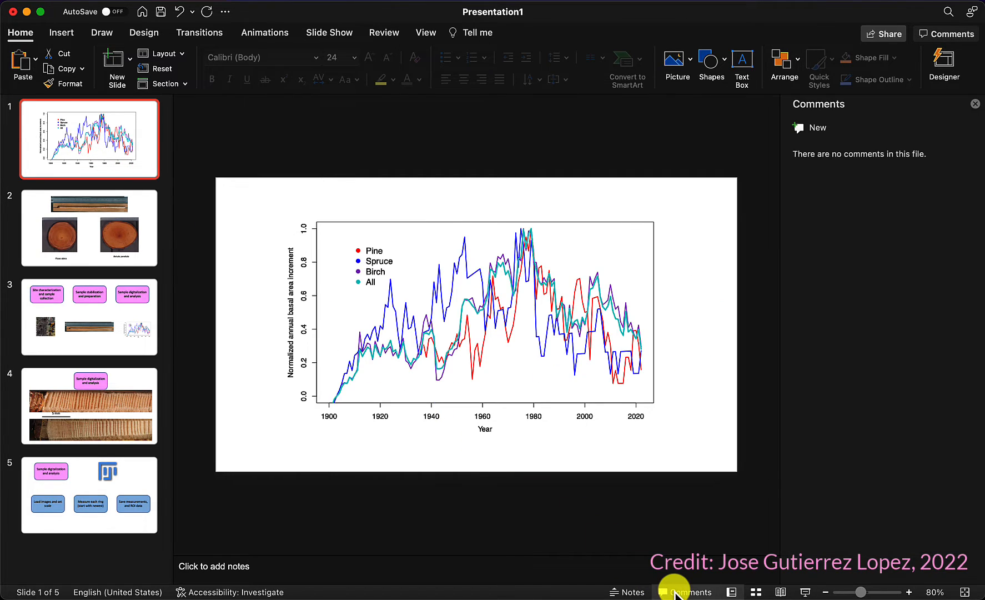
{"action": "left_click", "coordinate": [805, 592]}
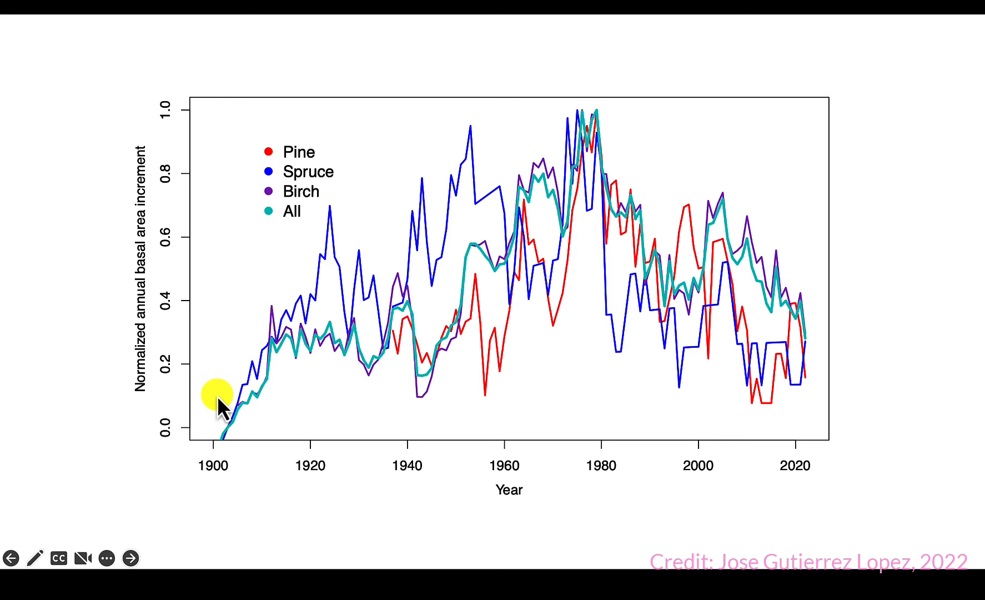